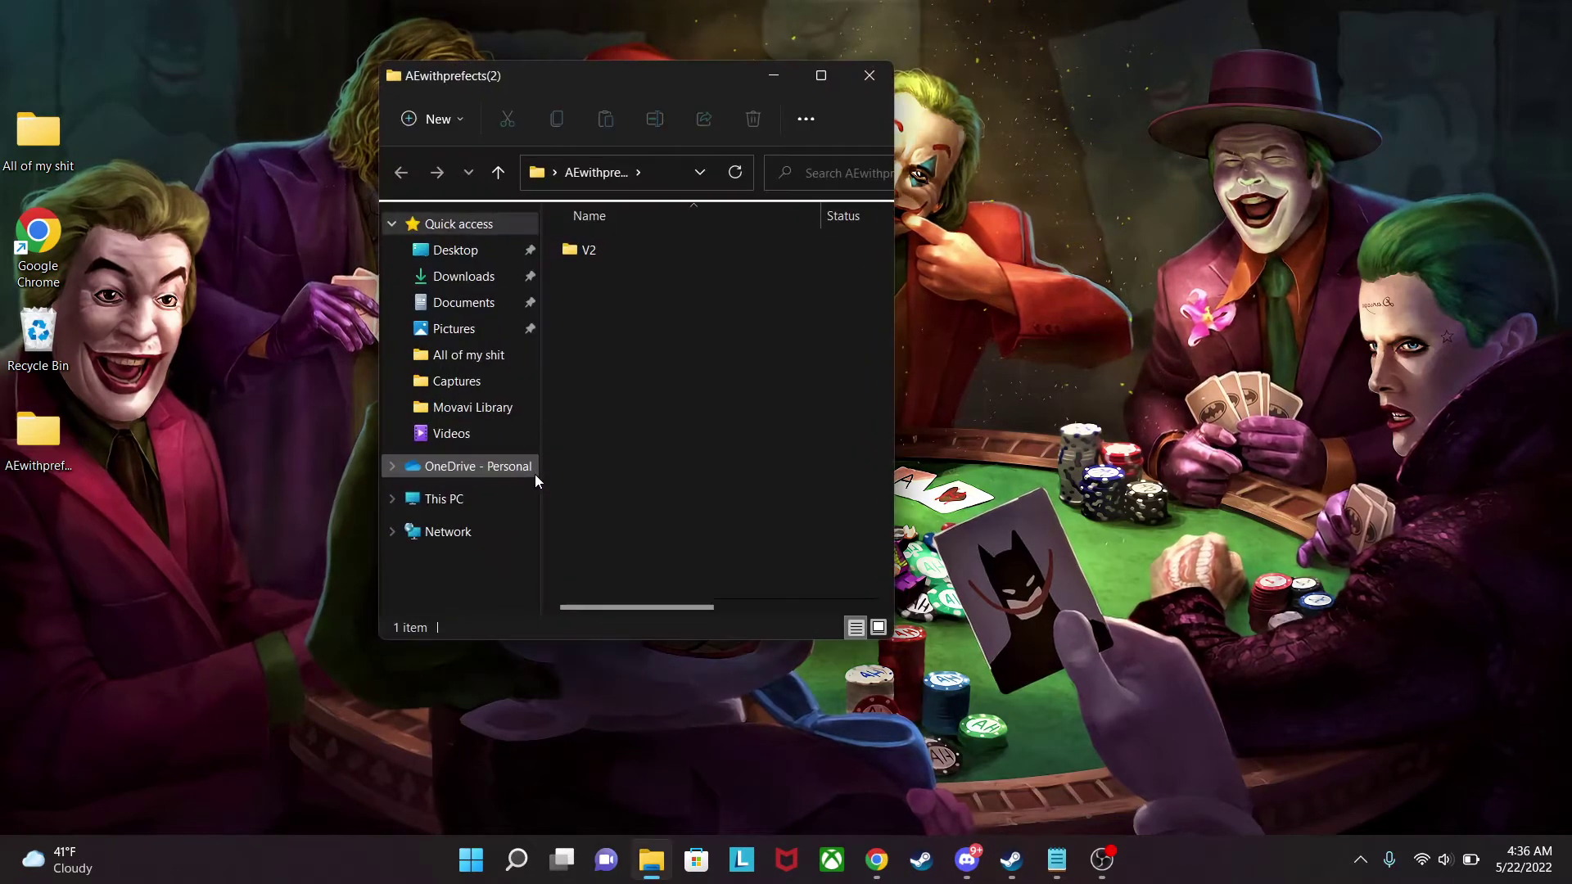
# Open the Objects folder inside V2 and widen the window enough to show the file type and size details.
pyautogui.click(583, 257)
pyautogui.doubleClick(583, 257)
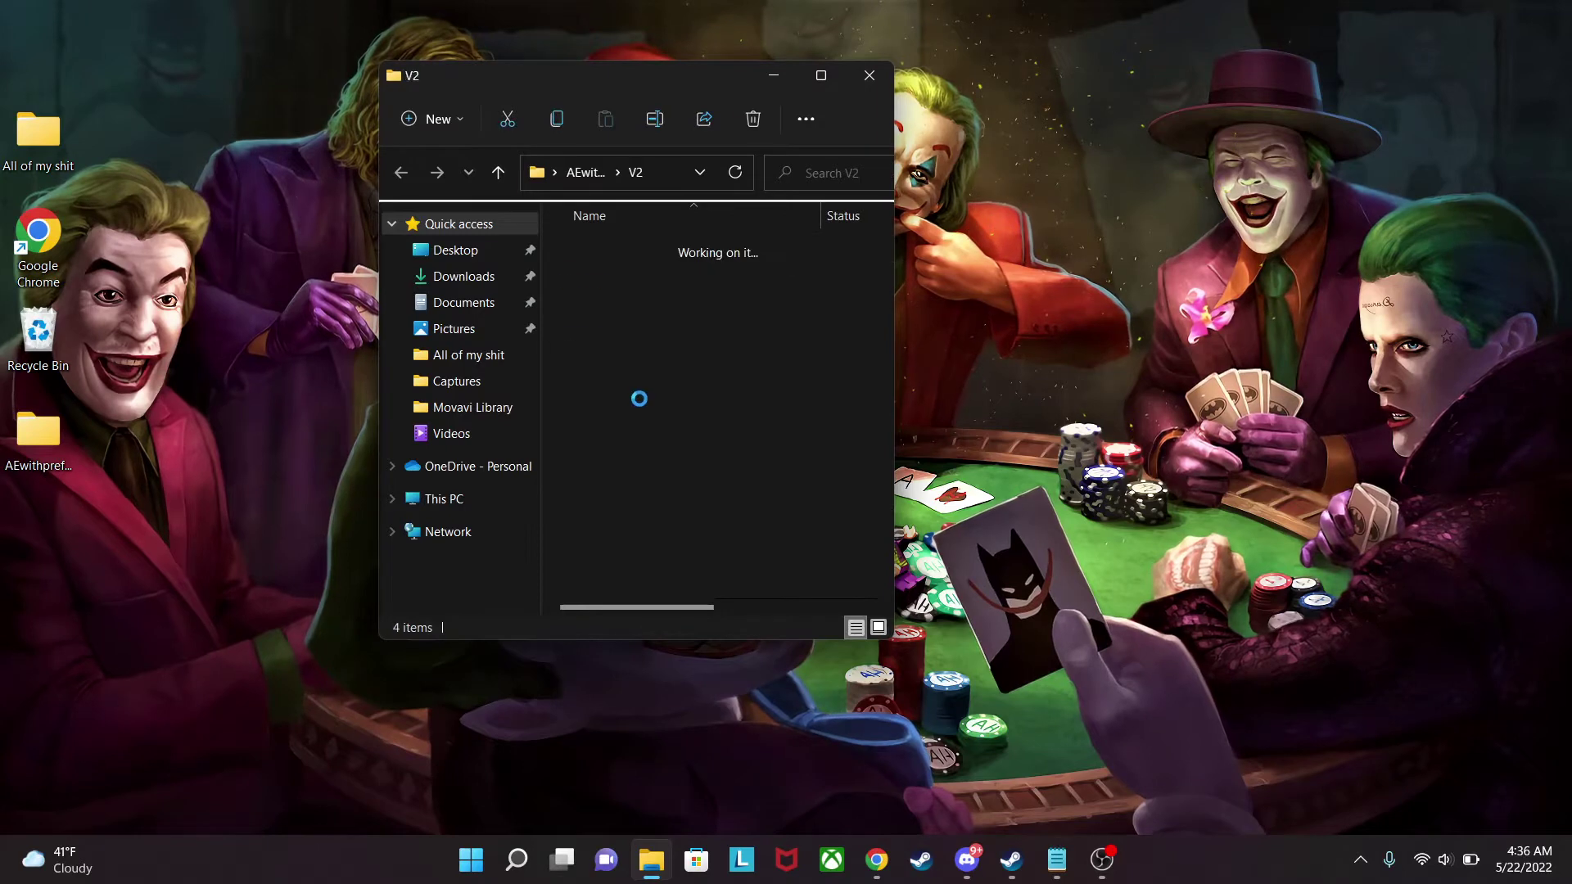
pyautogui.doubleClick(604, 316)
pyautogui.click(600, 259)
pyautogui.click(624, 381)
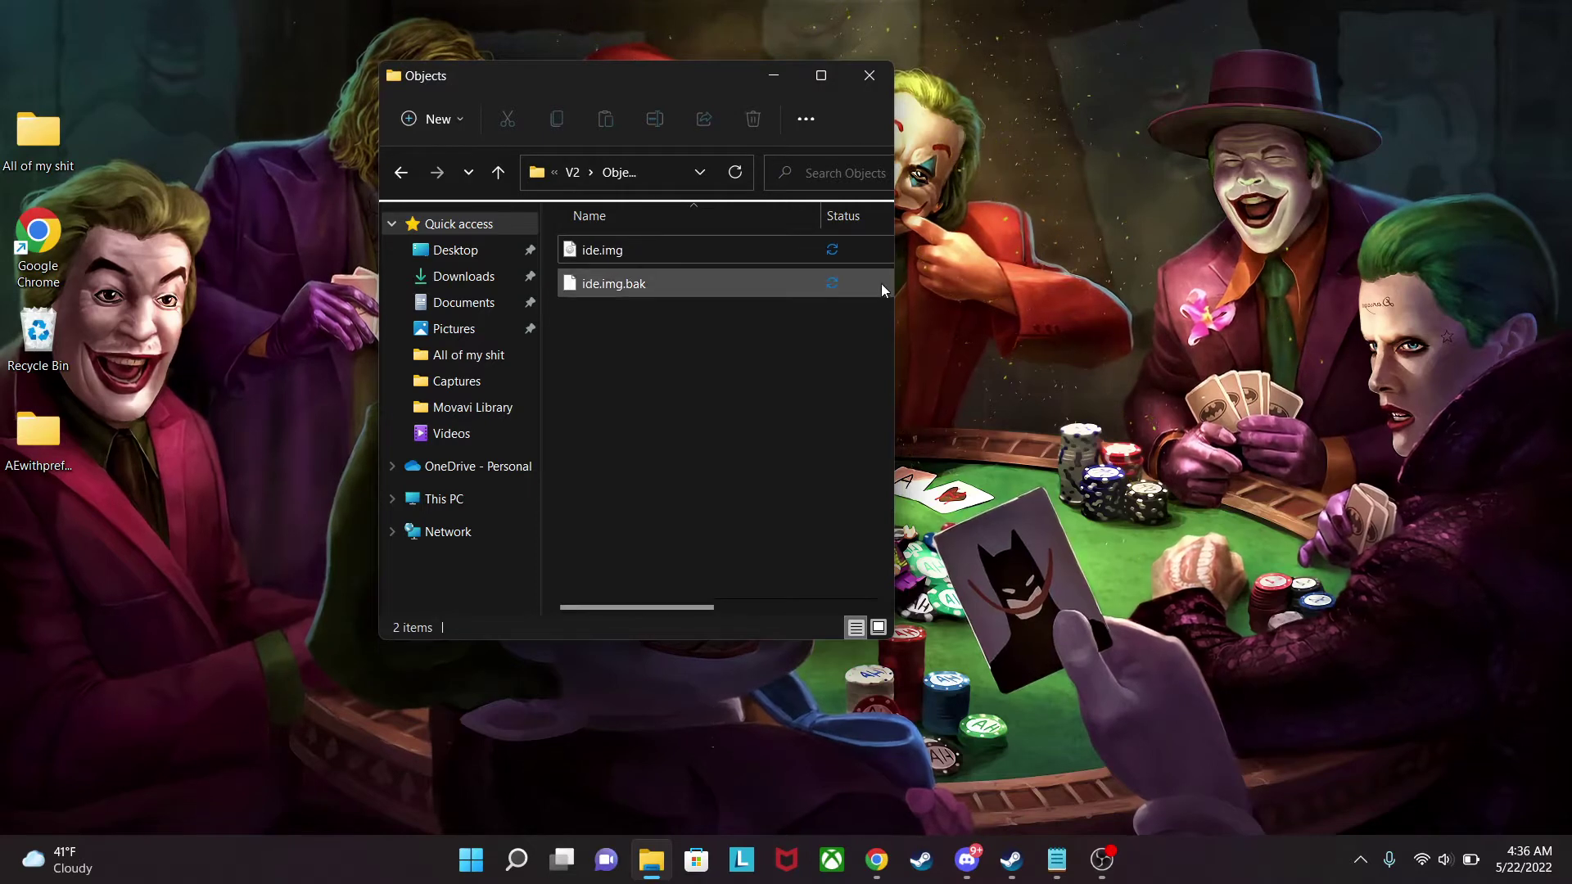
pyautogui.moveTo(893, 298); pyautogui.dragTo(1297, 348)
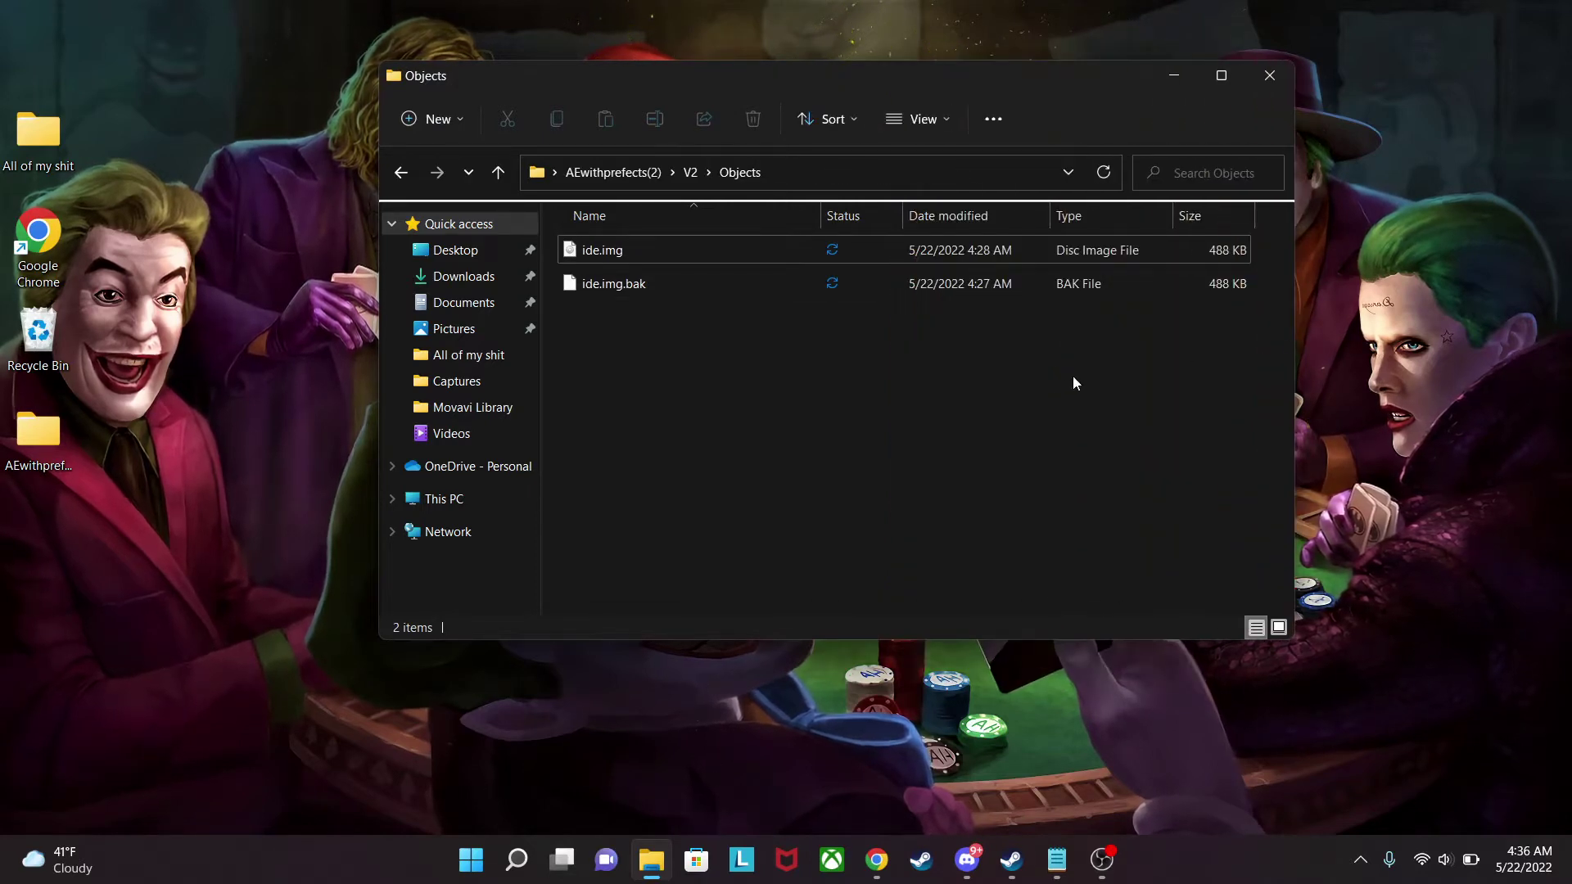
# Open ide.img with HxD Hex Editor, allowing the file past the security warning.
pyautogui.click(596, 253)
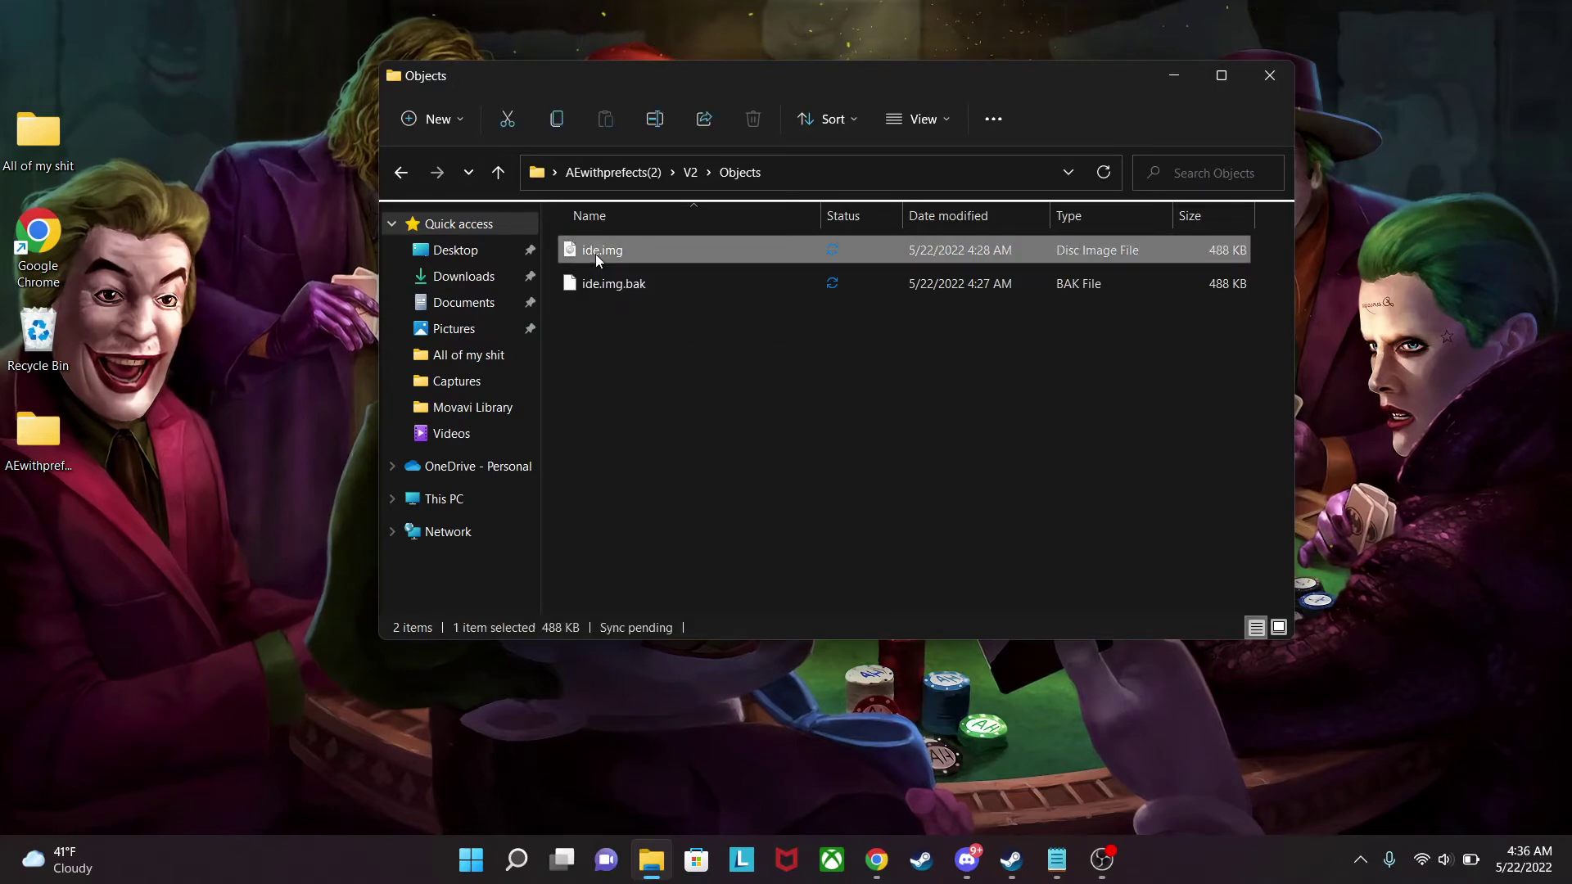
pyautogui.rightClick(596, 254)
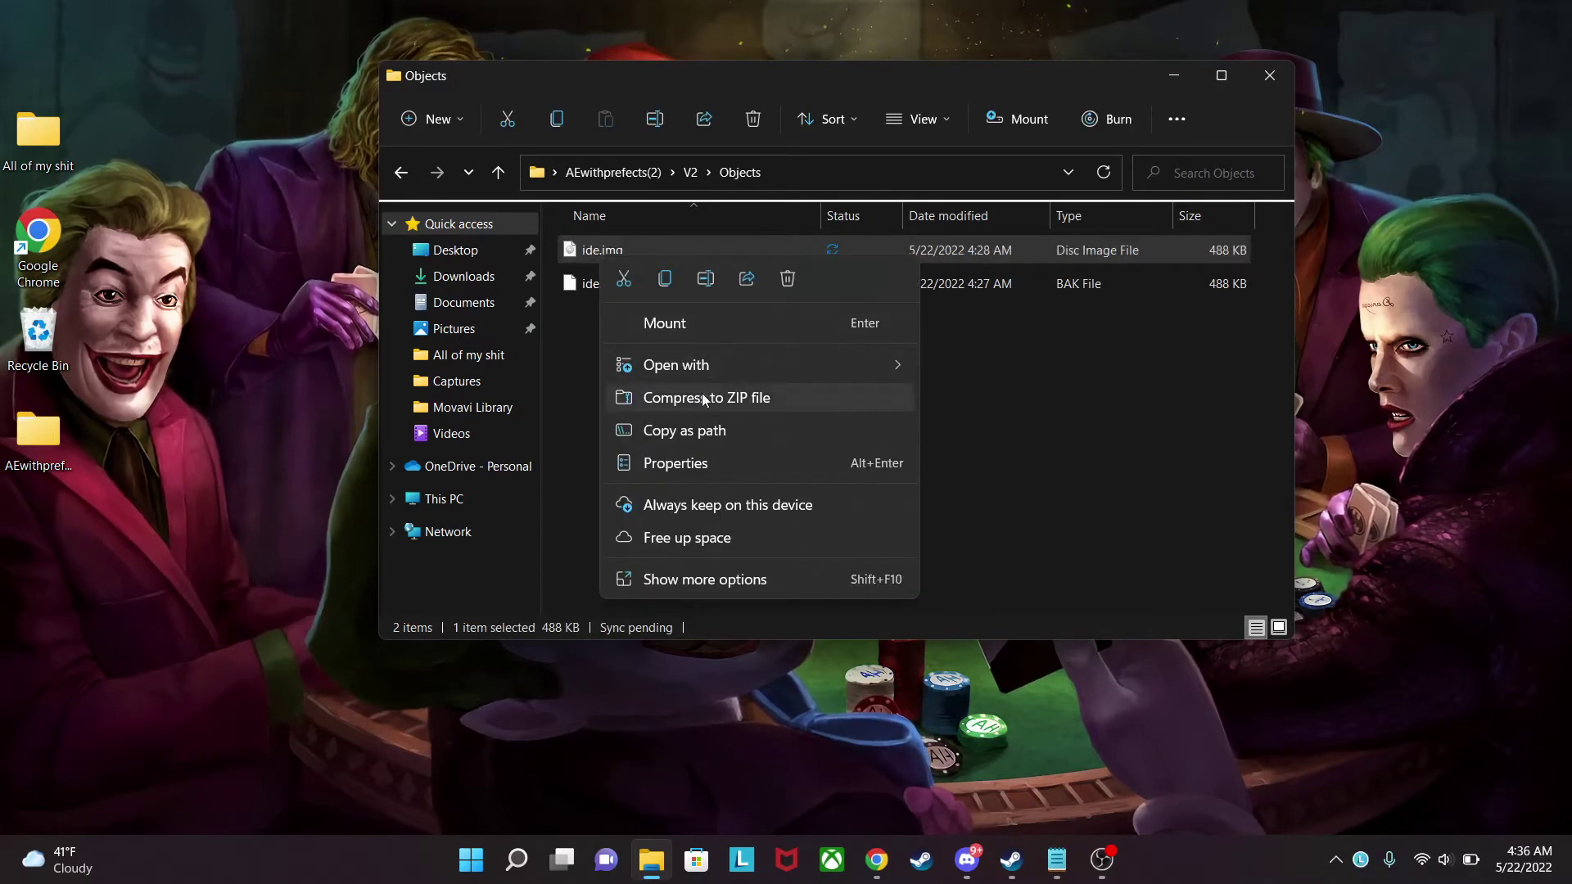
pyautogui.click(702, 581)
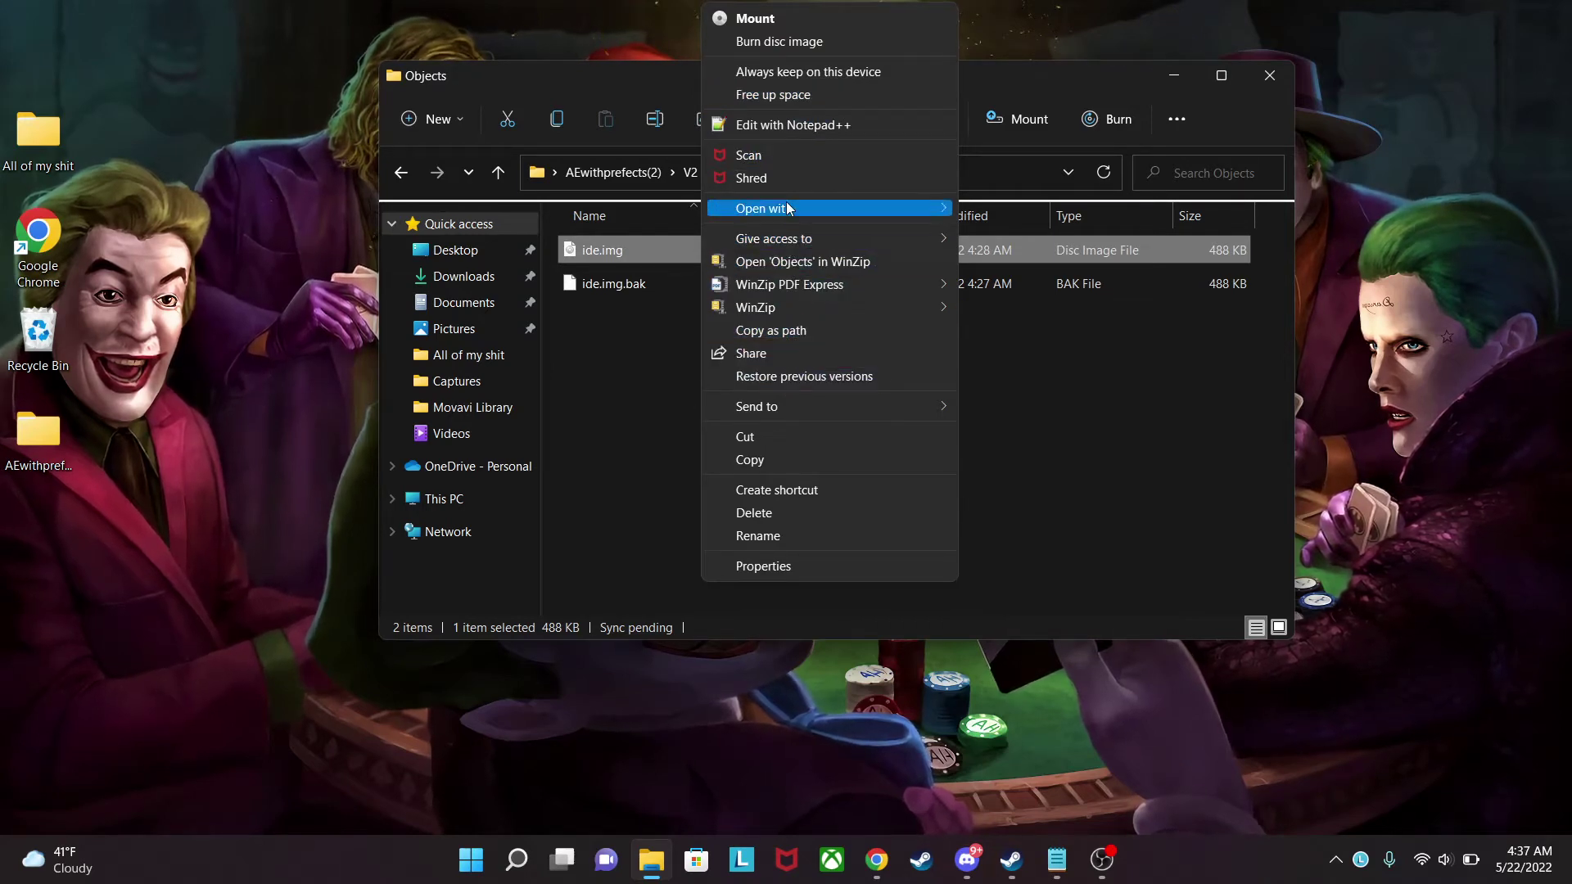
pyautogui.moveTo(789, 209)
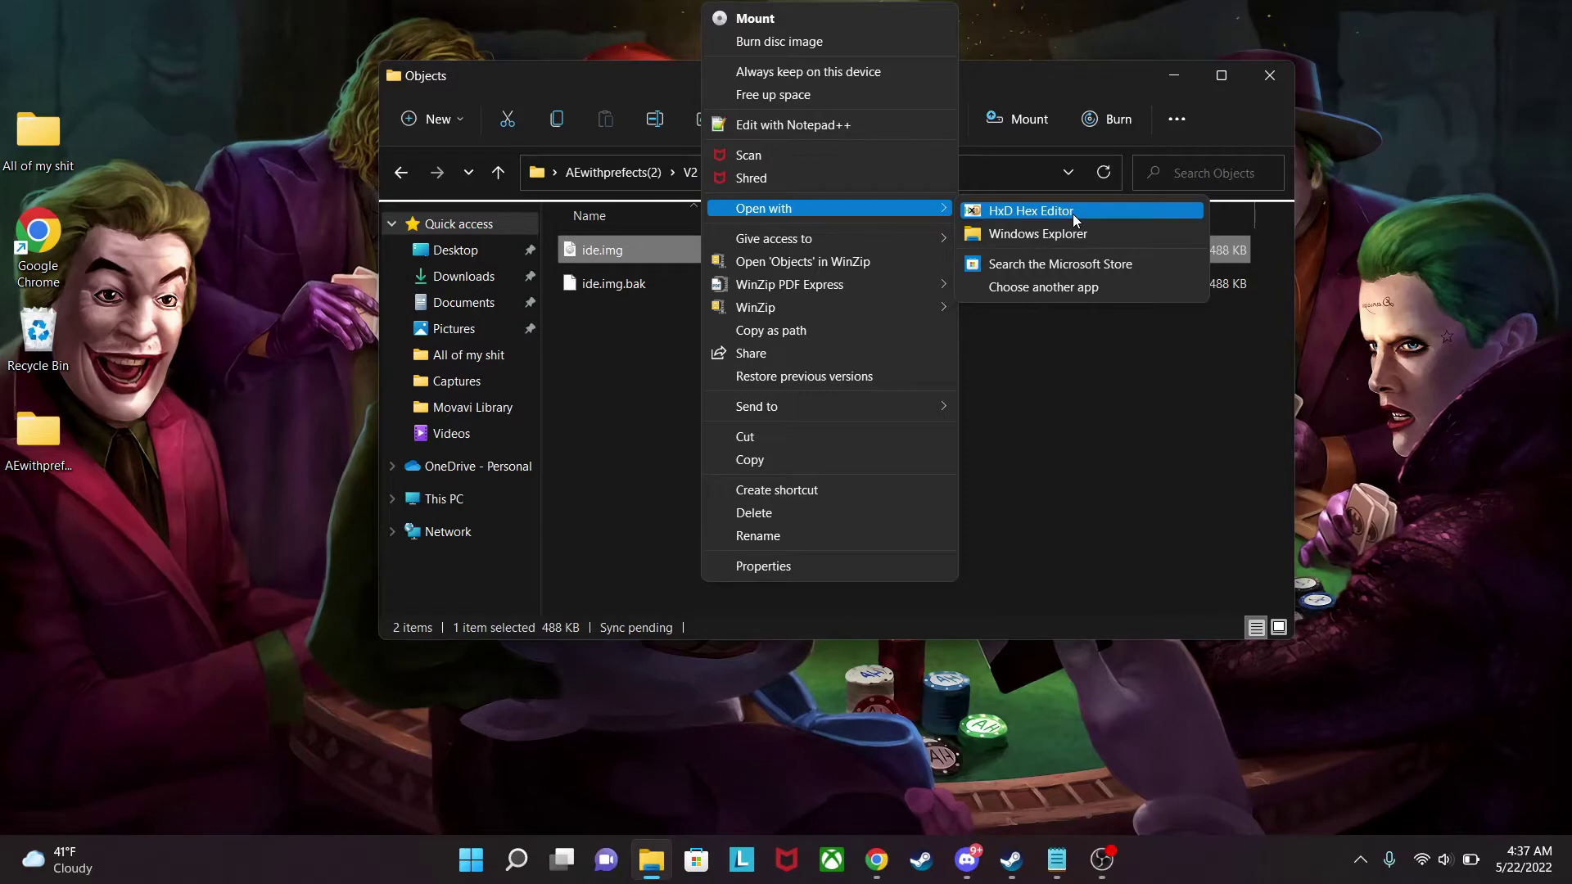
pyautogui.click(1030, 290)
pyautogui.click(650, 526)
pyautogui.scroll(-1, 705, 557)
pyautogui.scroll(1, 700, 524)
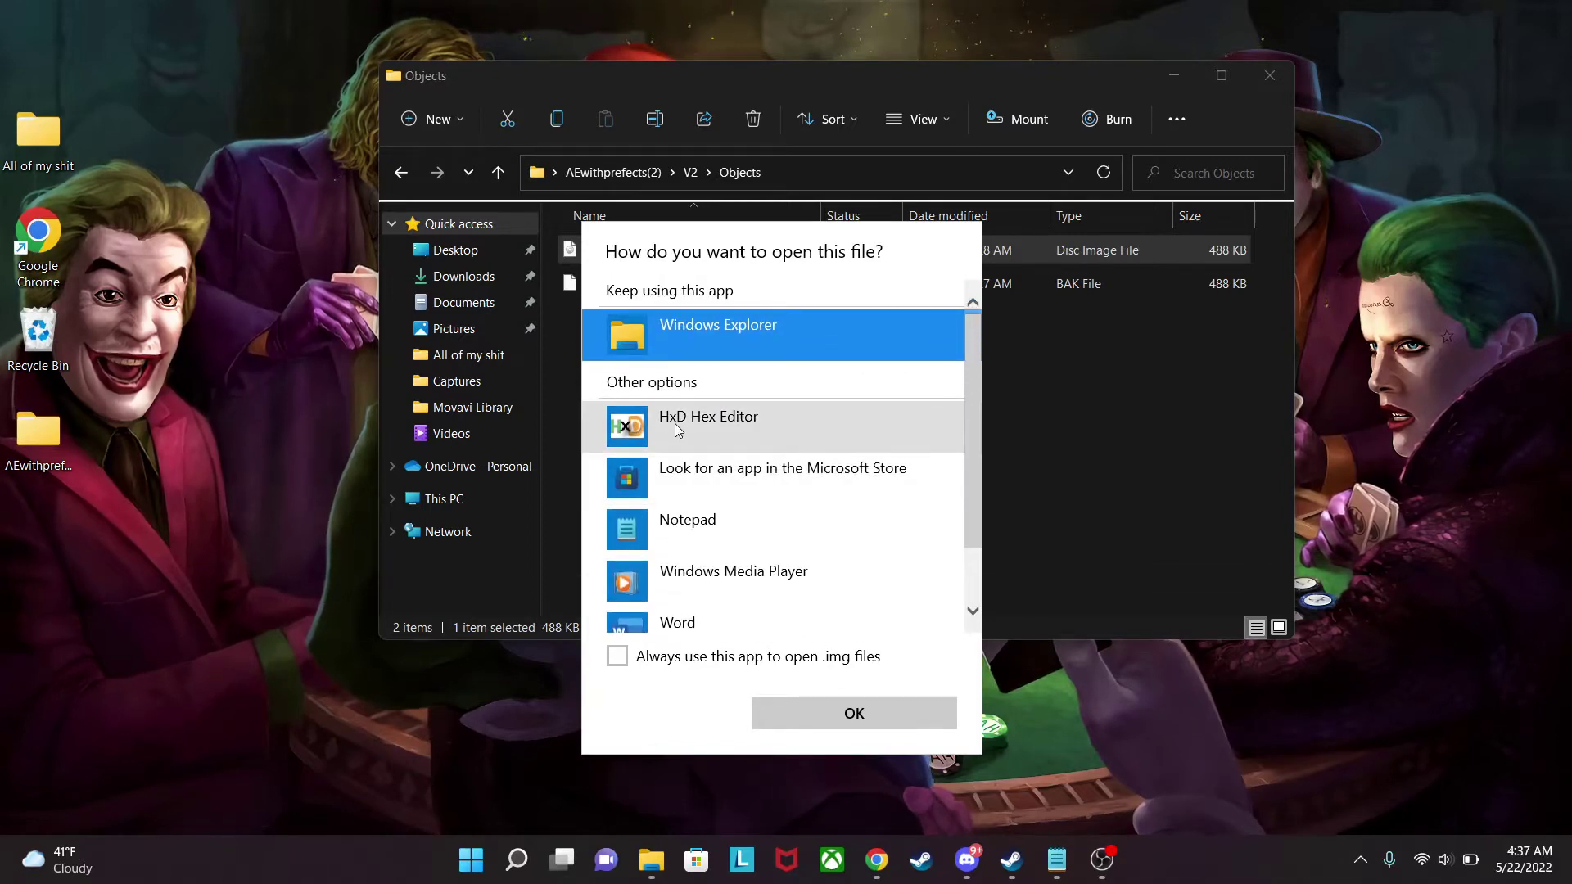
pyautogui.scroll(-2, 674, 424)
pyautogui.click(691, 360)
pyautogui.click(901, 719)
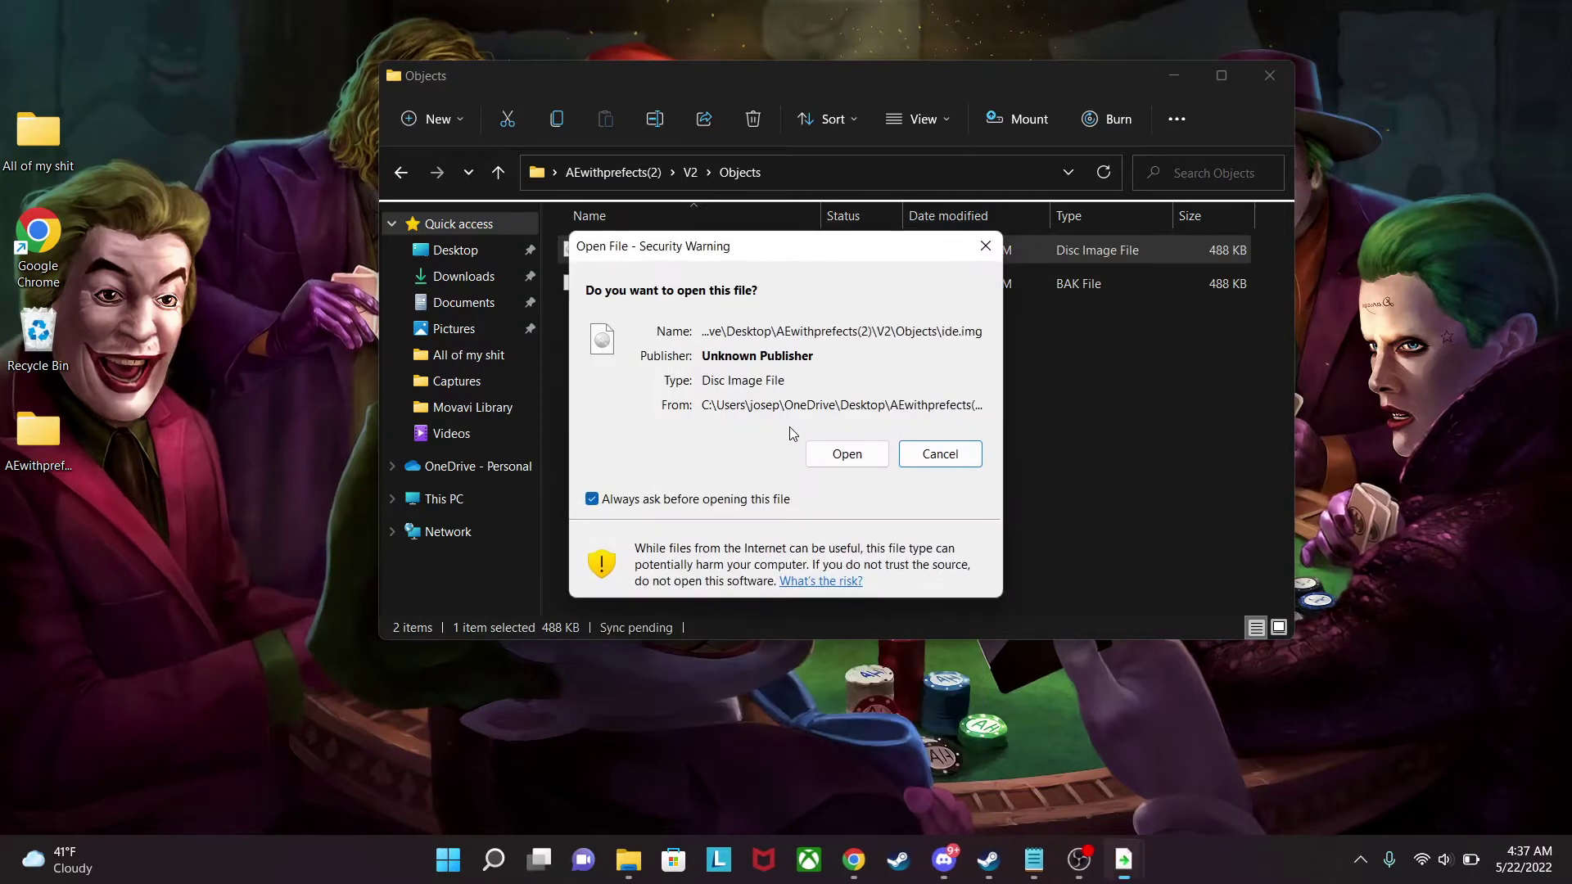
pyautogui.click(847, 454)
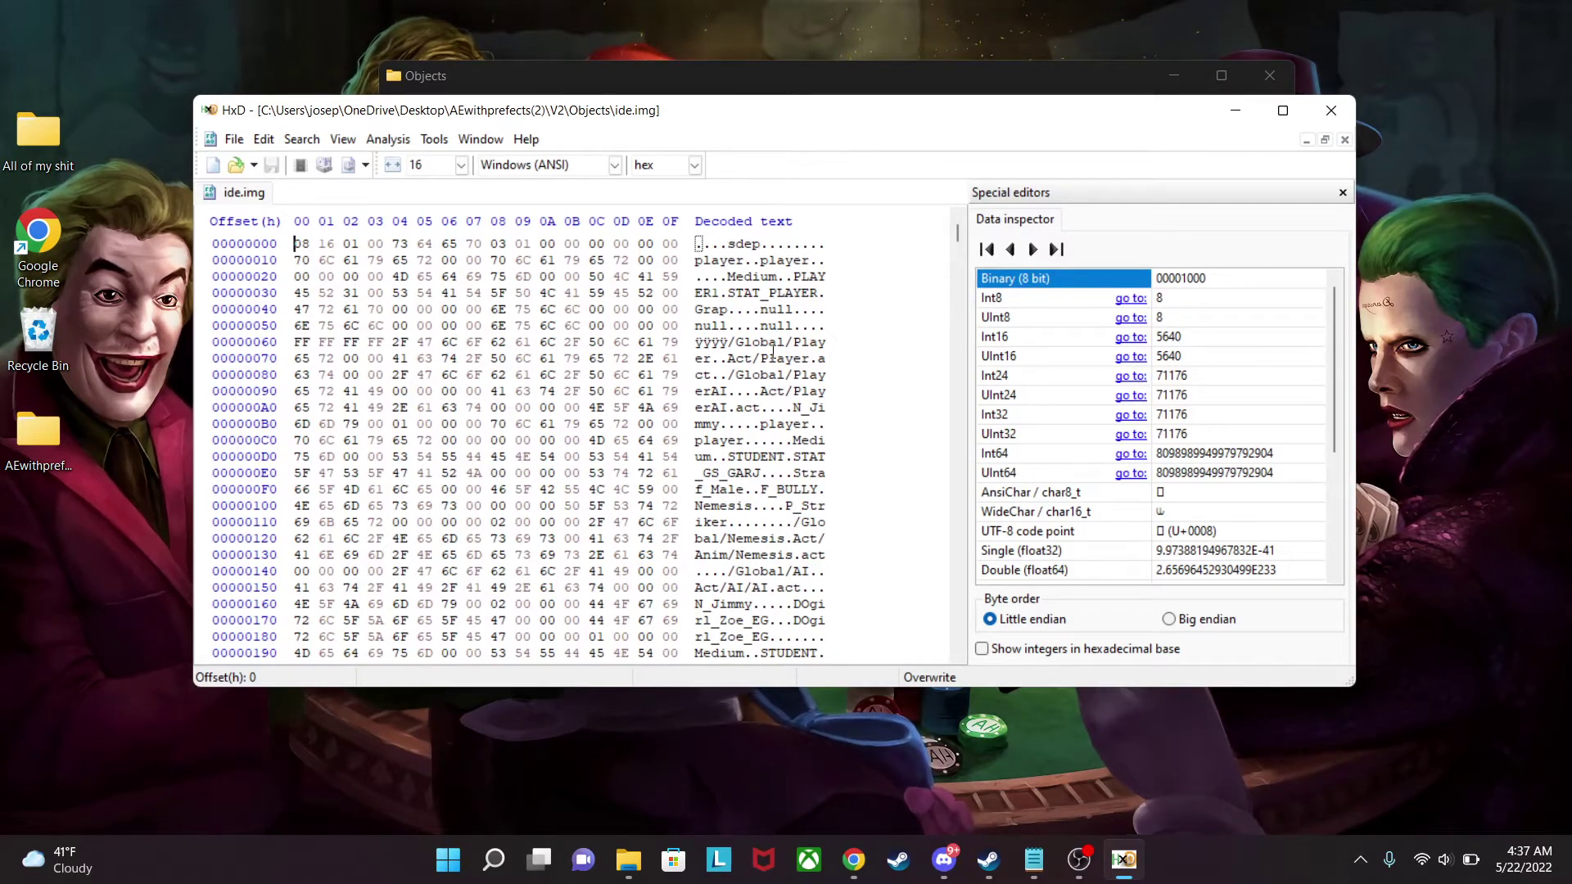
# Overwrite the four bytes at offset 60 in the player entry with 01 00 00 00.
pyautogui.click(715, 342)
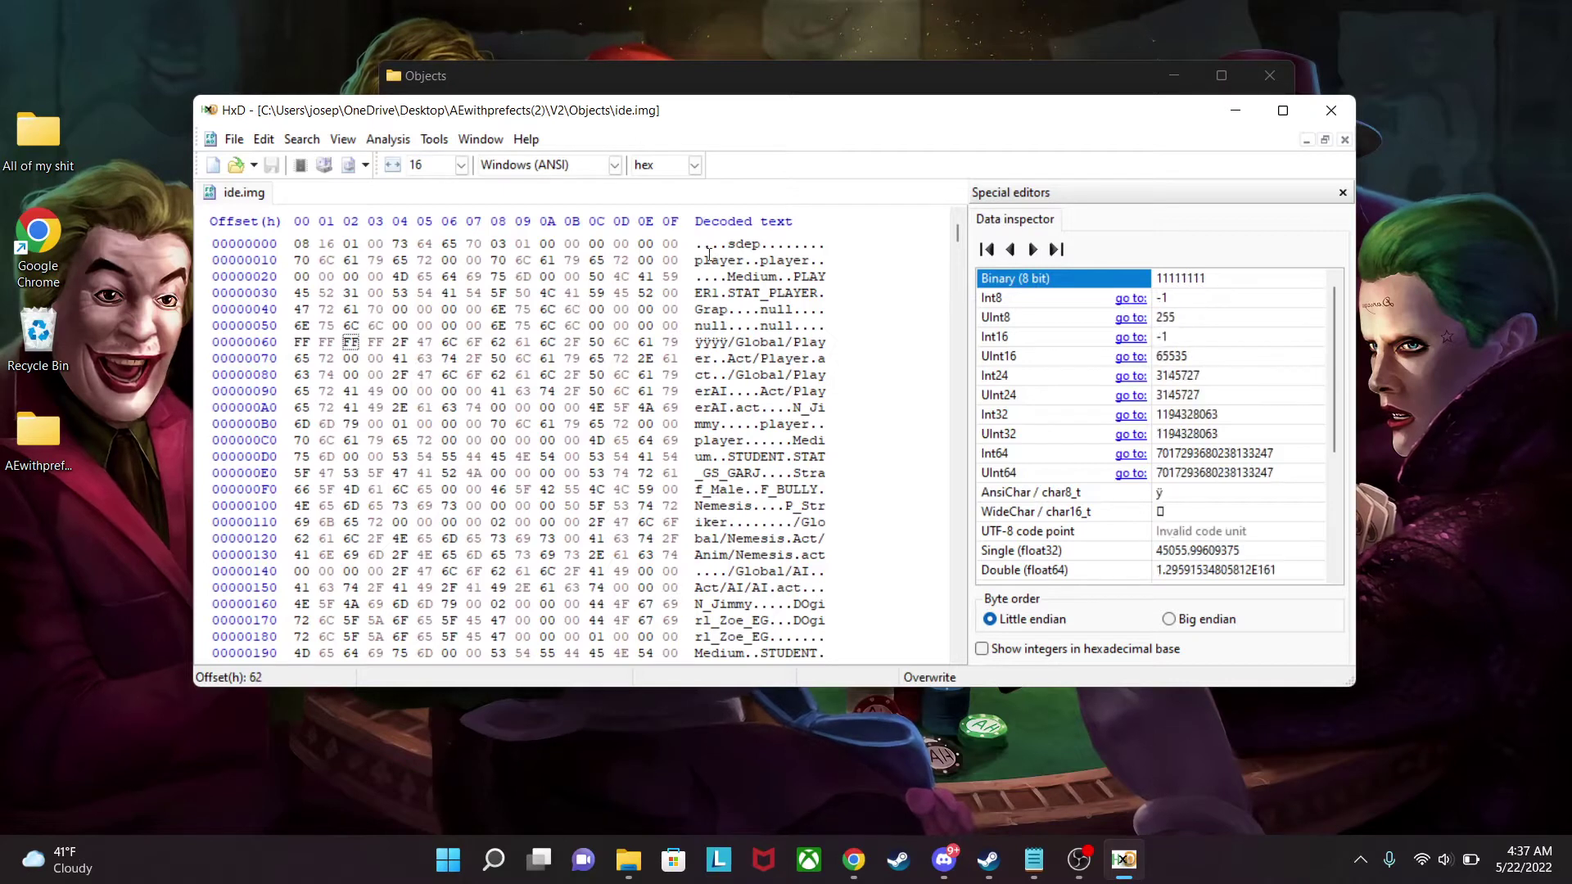
pyautogui.click(300, 344)
pyautogui.write('01 00 00 0')
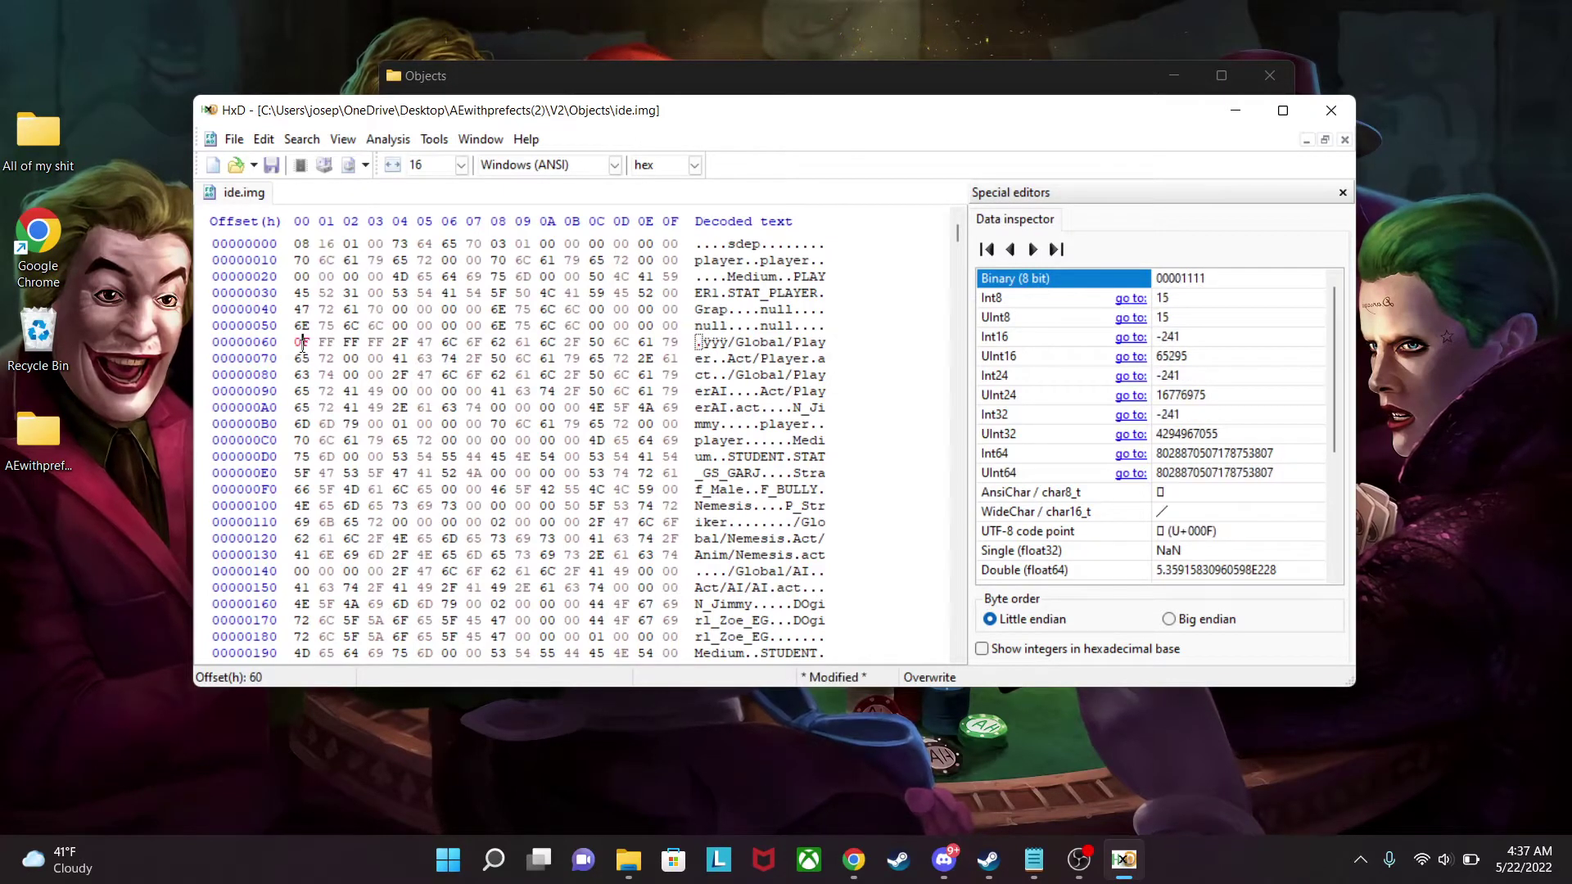
pyautogui.write('0')
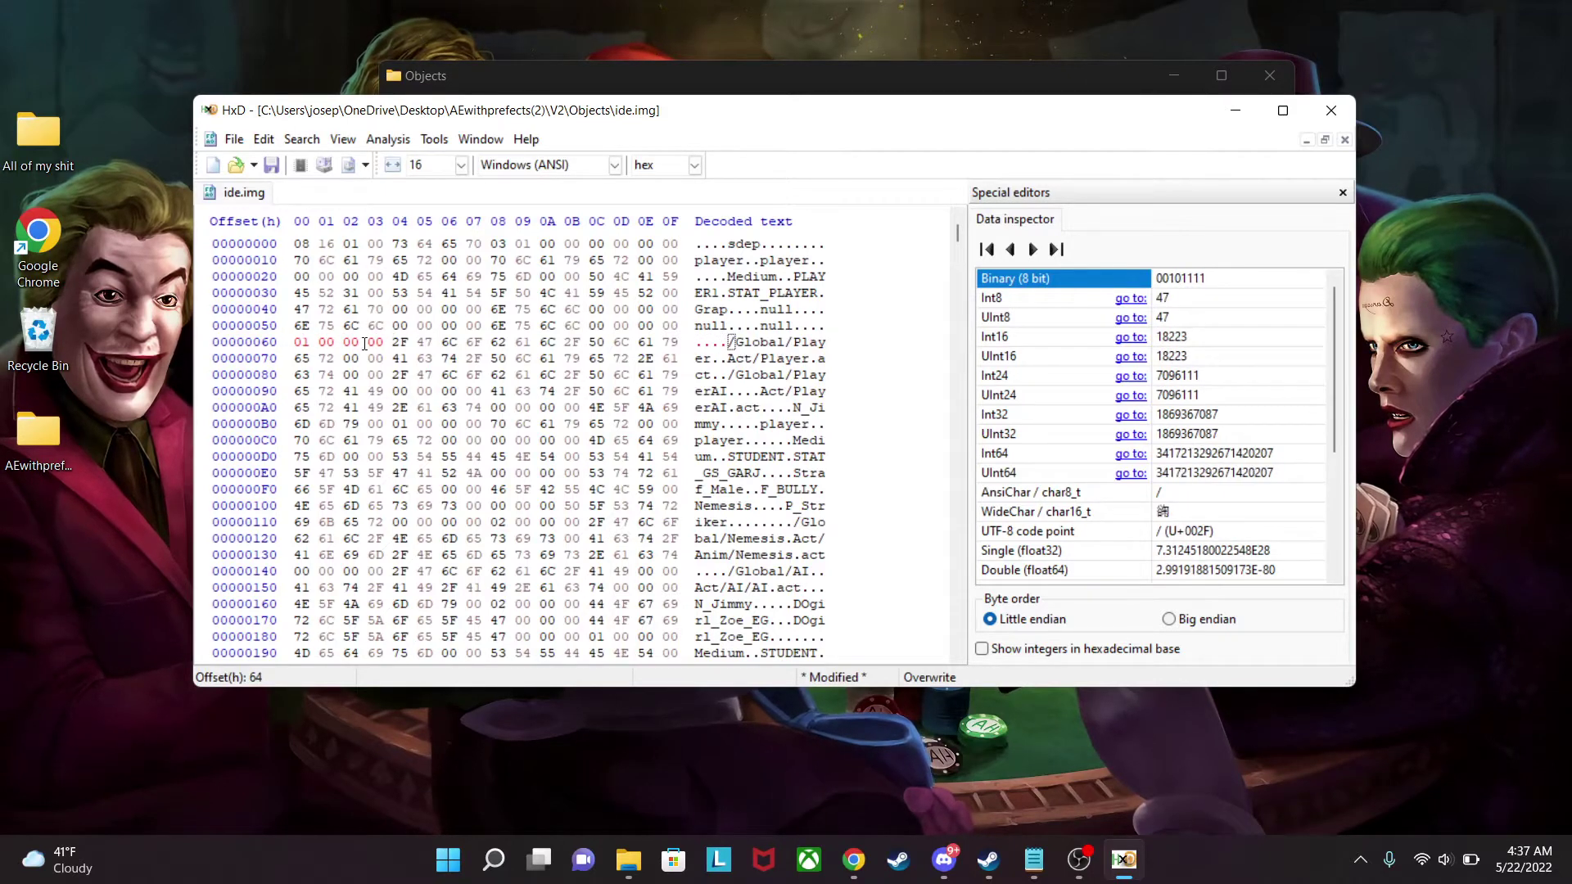
# Set the four bytes at offset 60 back to FF FF FF FF and save ide.img.
pyautogui.click(295, 344)
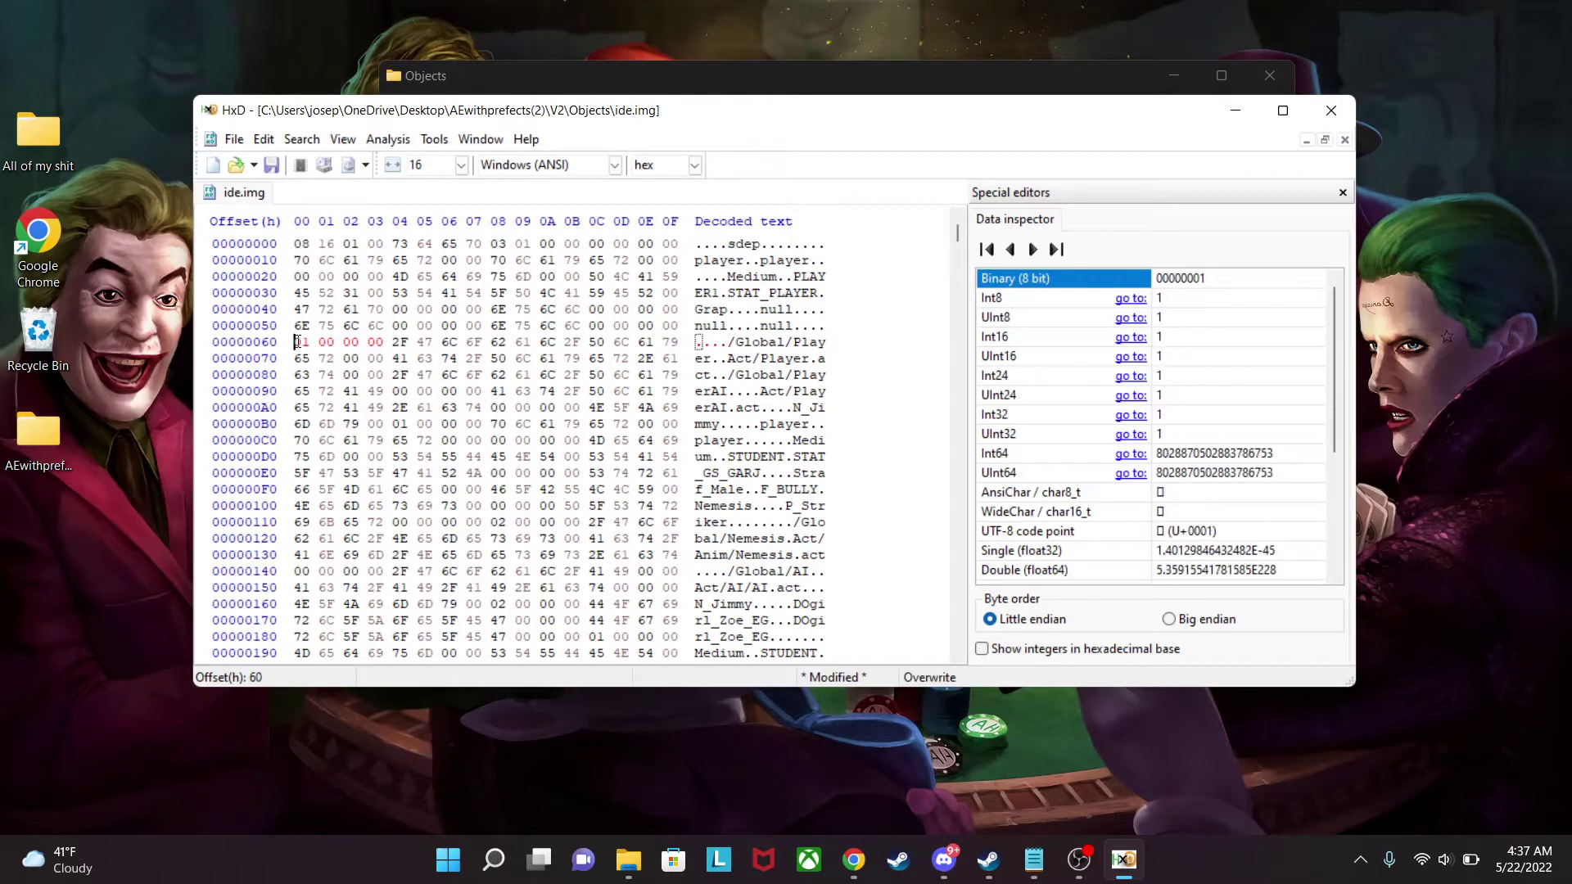
pyautogui.write('FF FF FF FF')
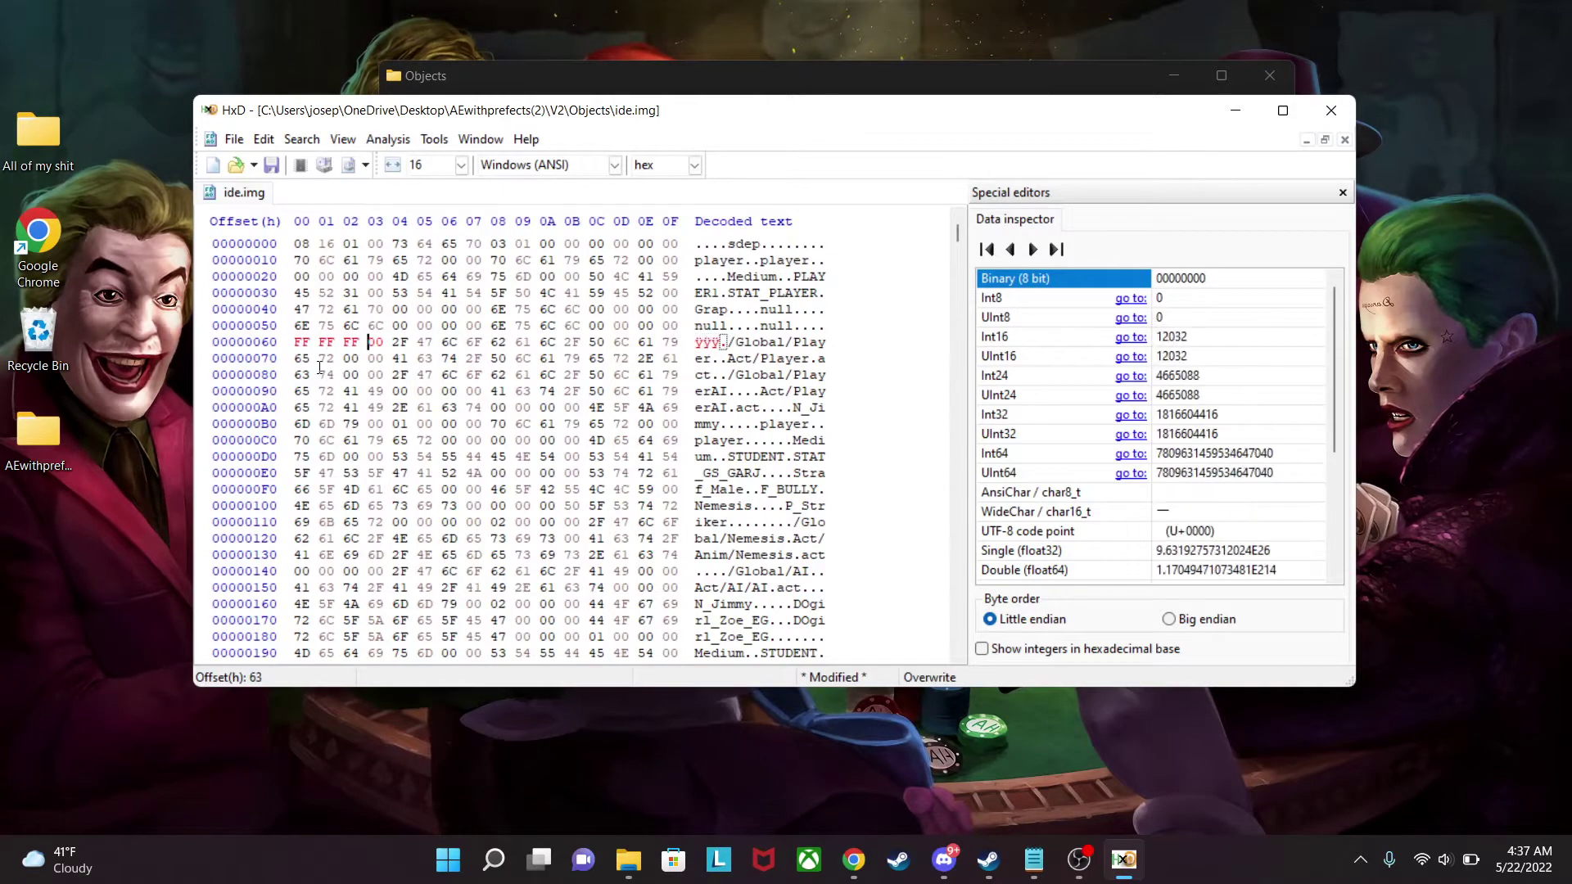
pyautogui.click(271, 164)
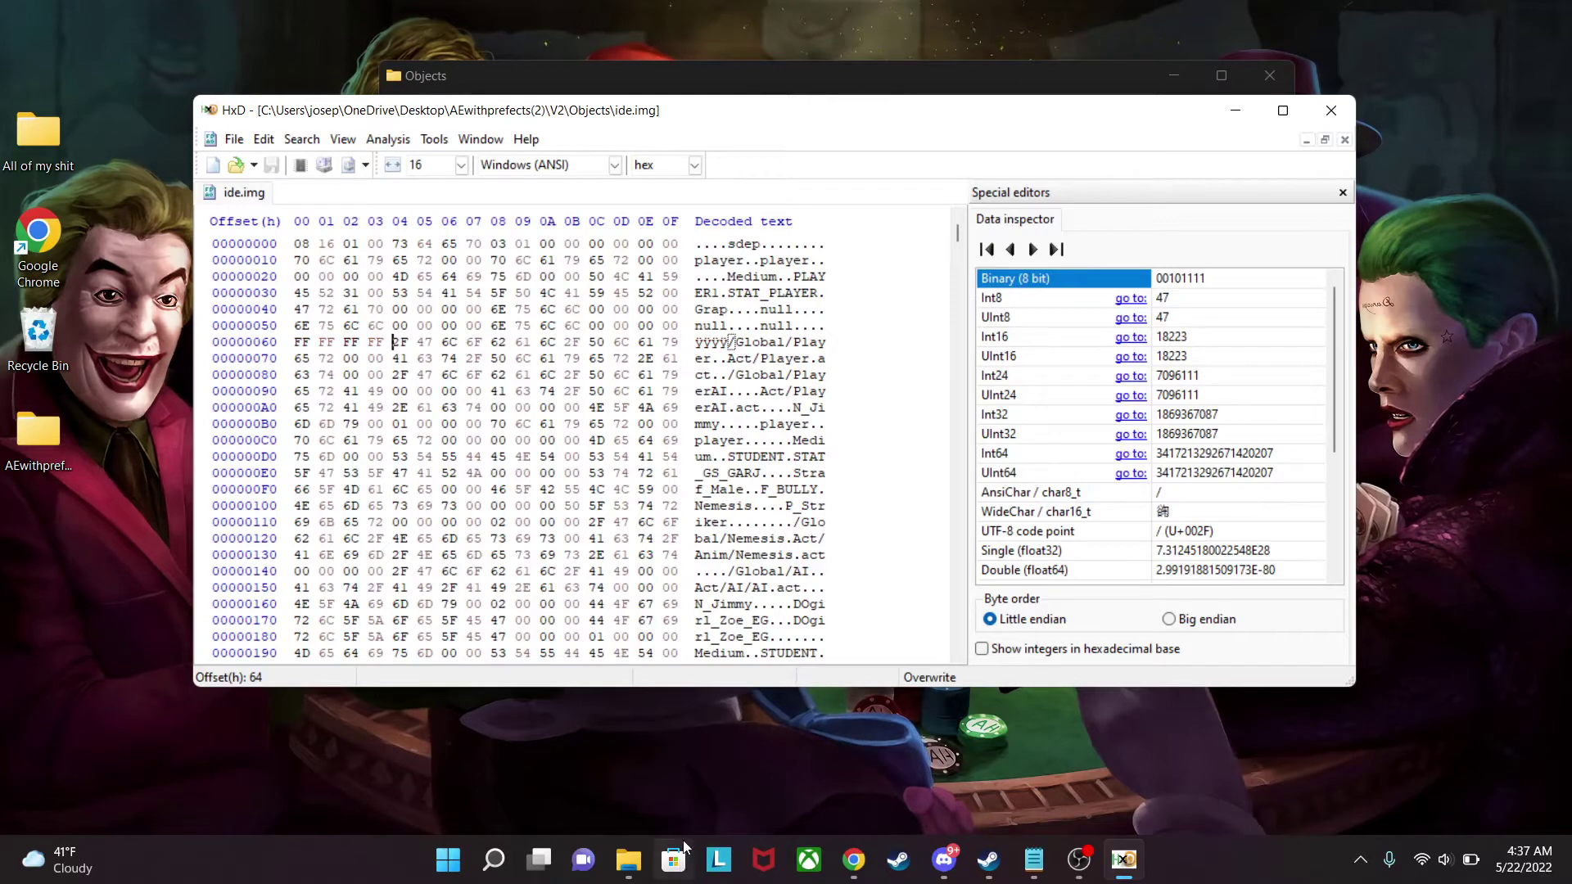
# Switch to Chrome, look through the character names by clique on the Bully Wiki Characters page, and minimize the browser.
pyautogui.click(854, 861)
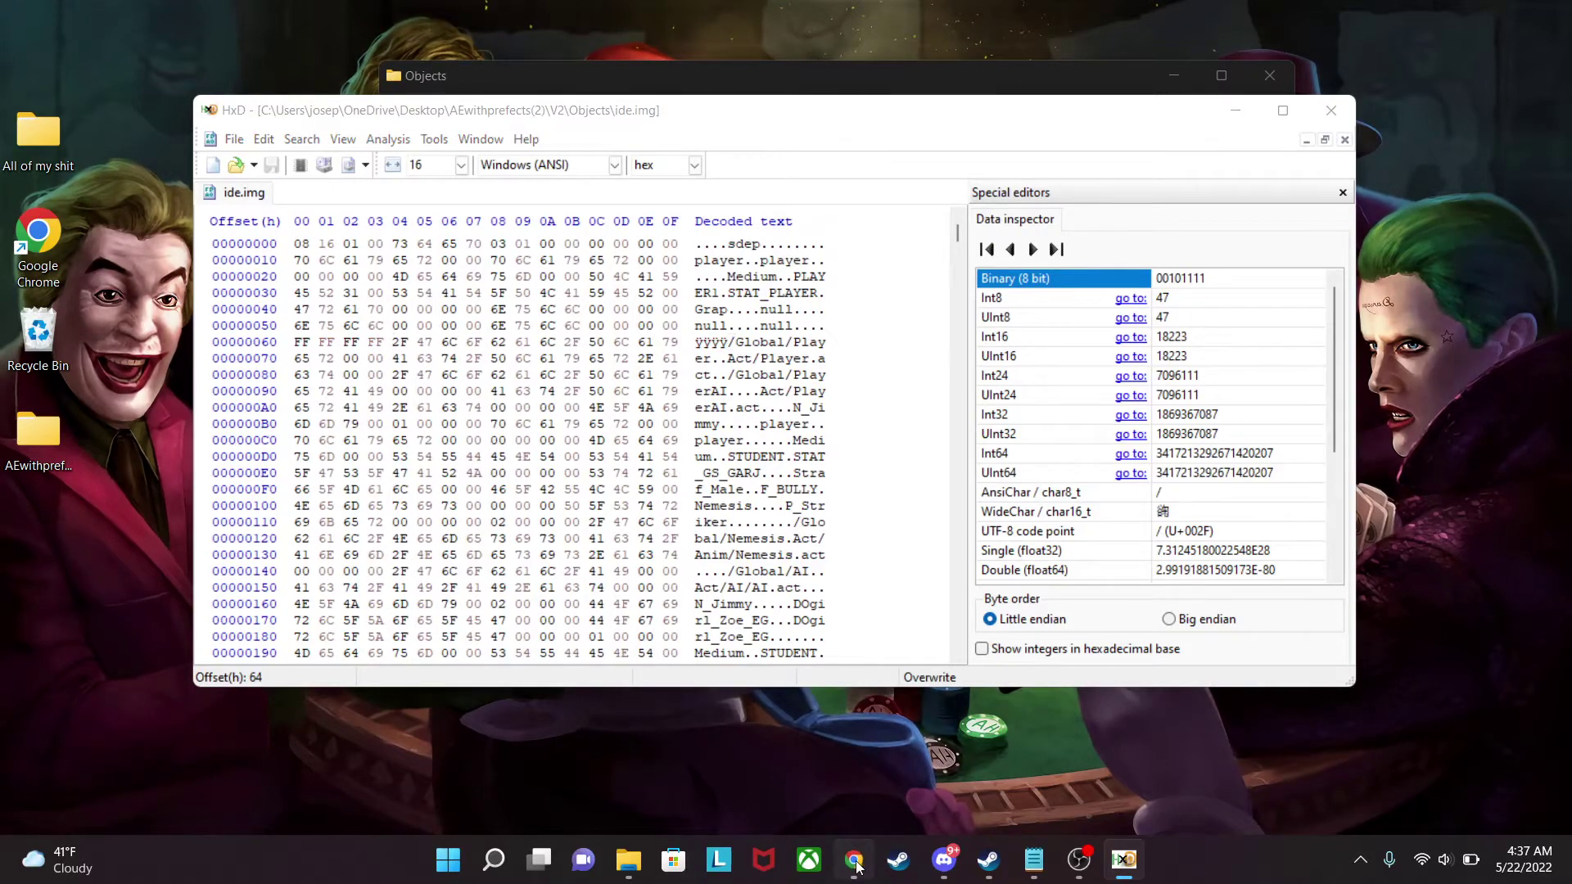
pyautogui.scroll(-18, 825, 526)
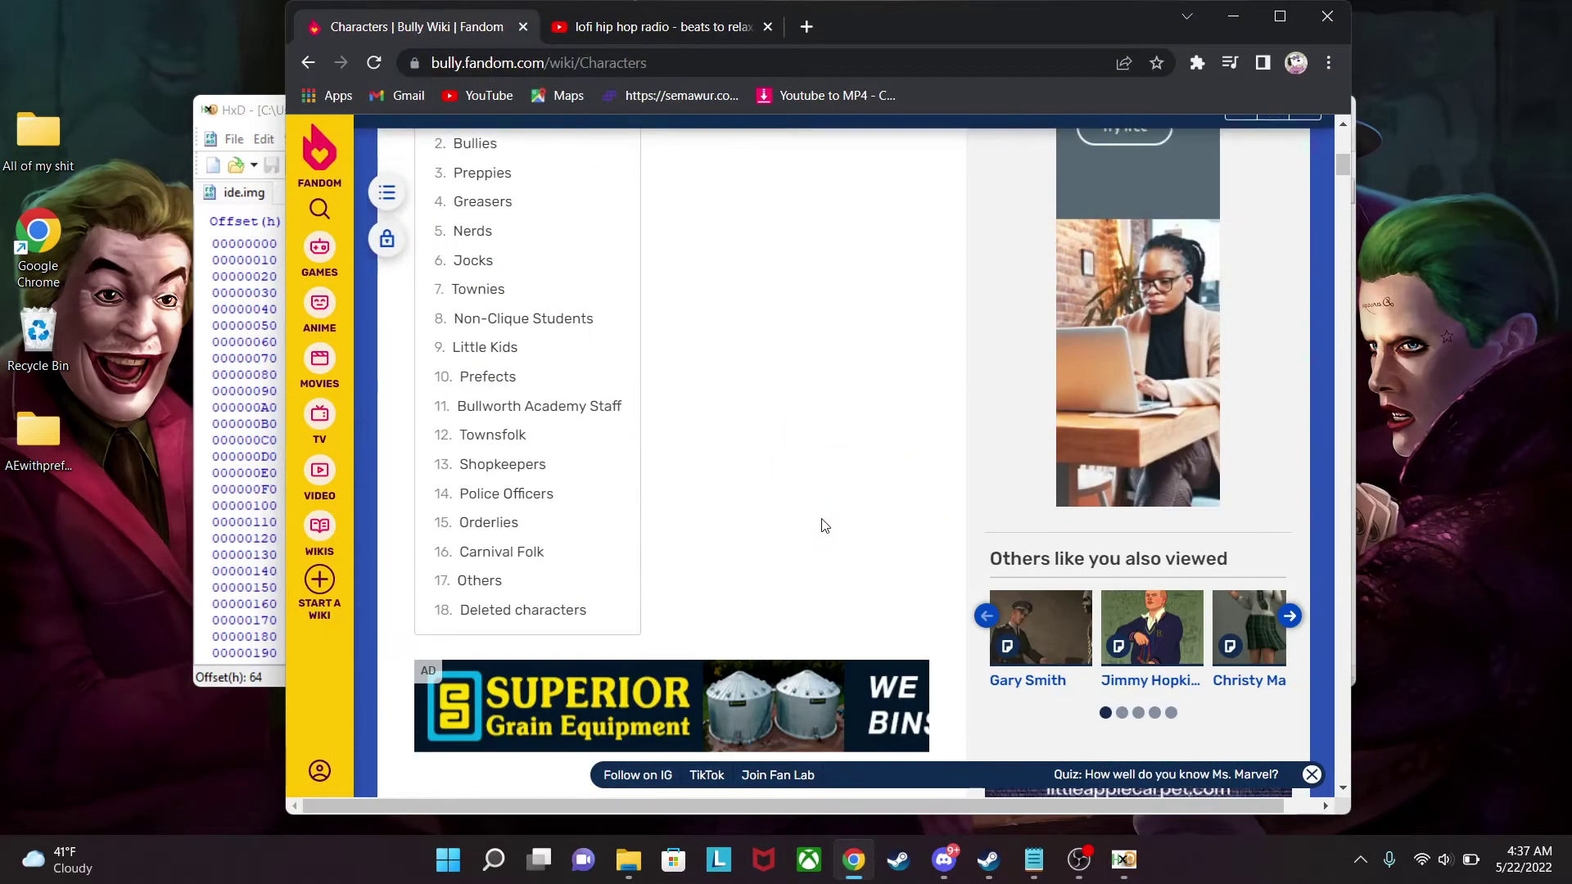
pyautogui.scroll(8, 837, 537)
pyautogui.scroll(-3, 840, 543)
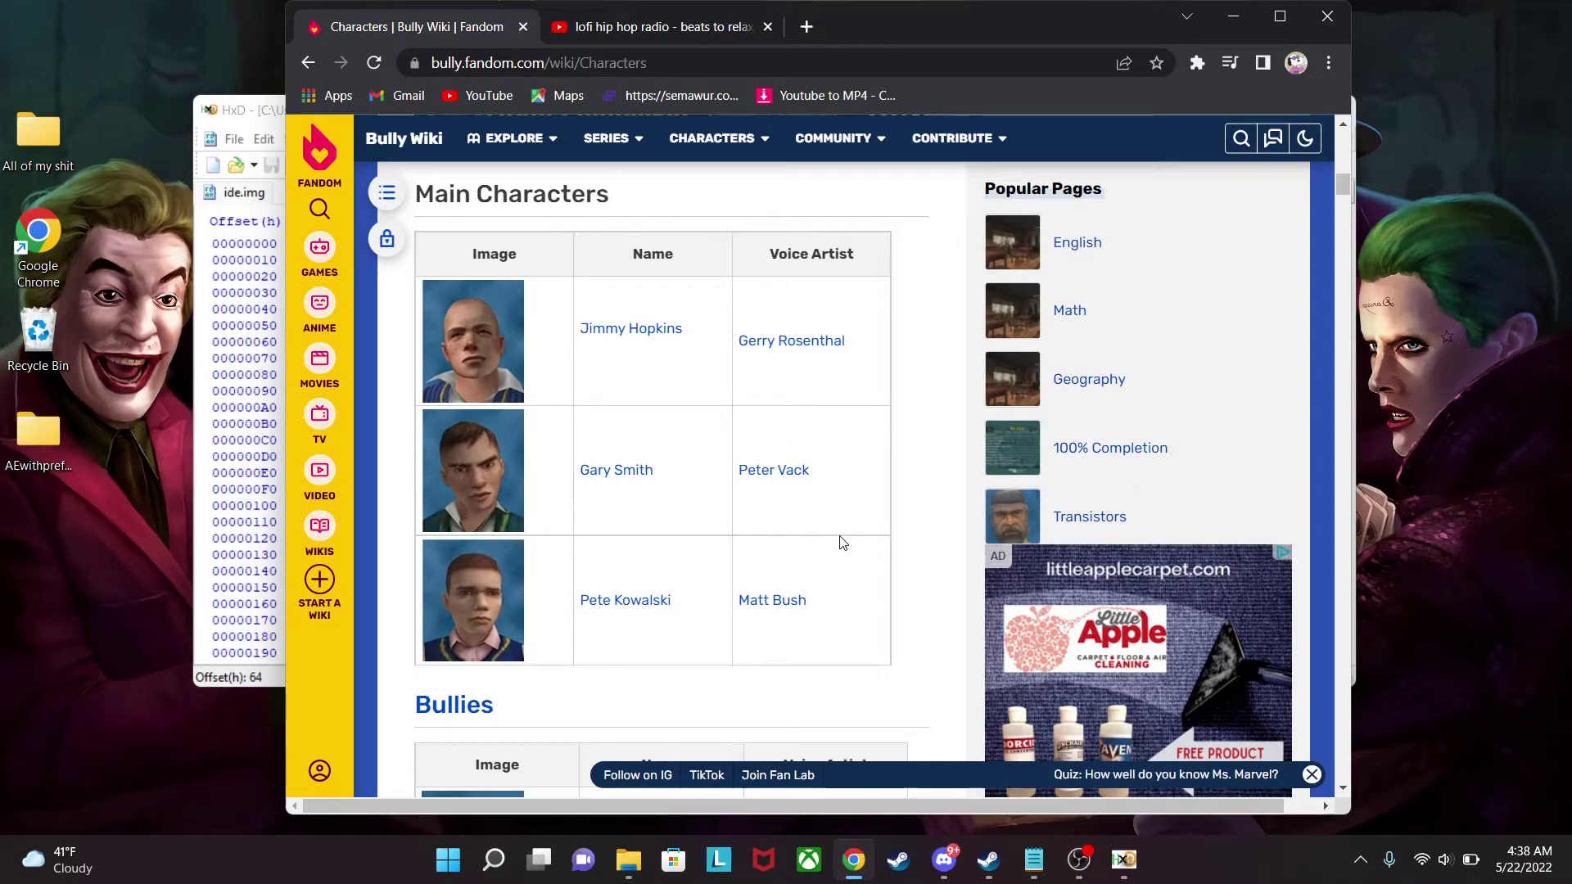
pyautogui.scroll(-20, 868, 540)
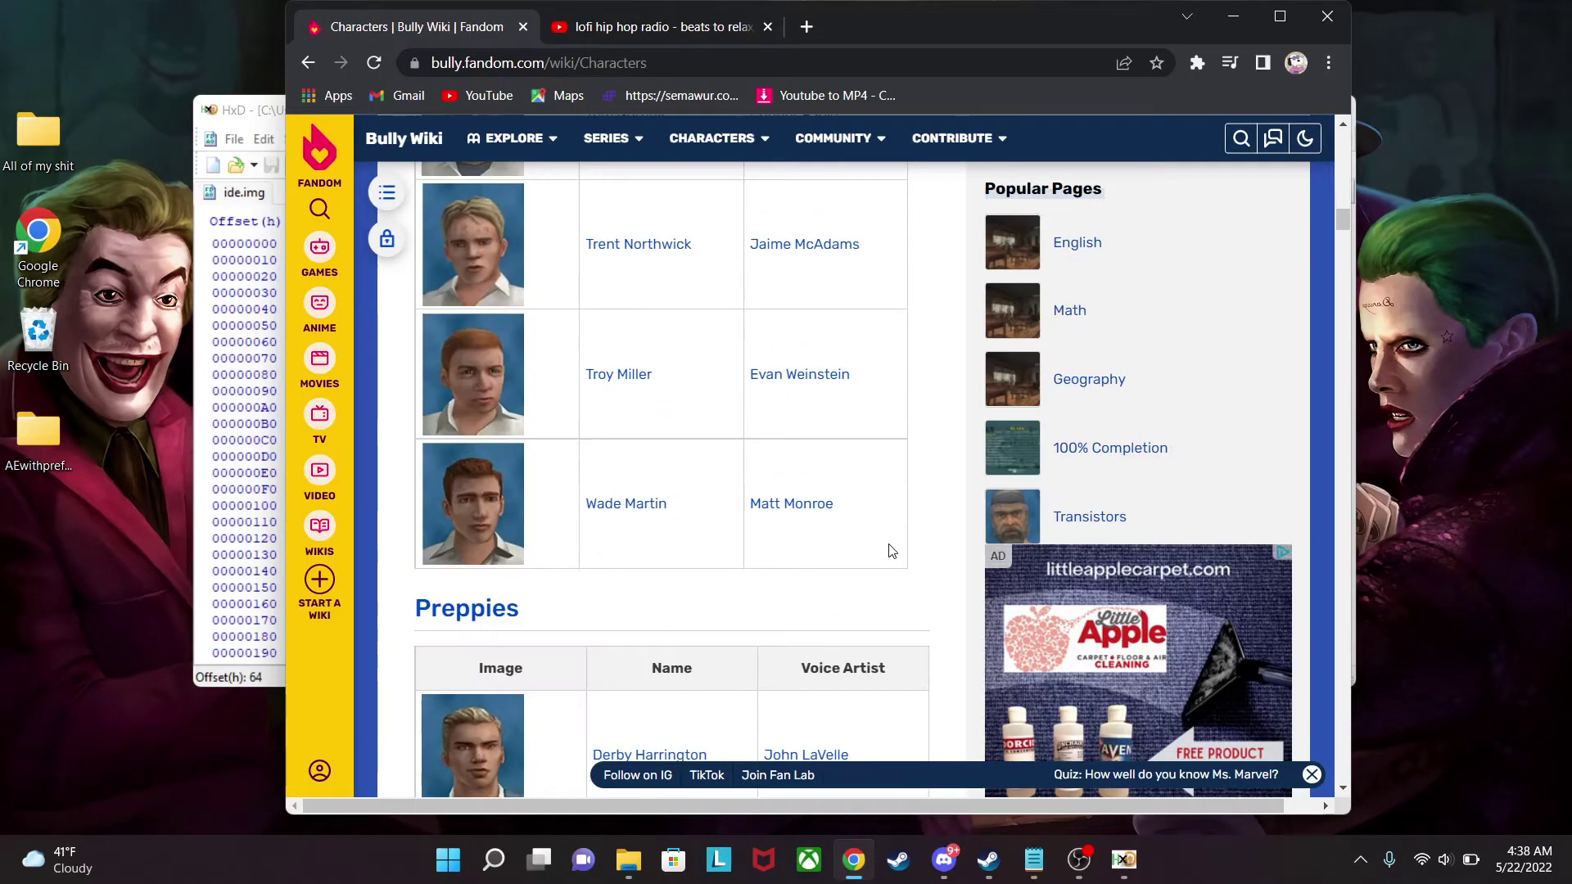
pyautogui.scroll(-6, 892, 554)
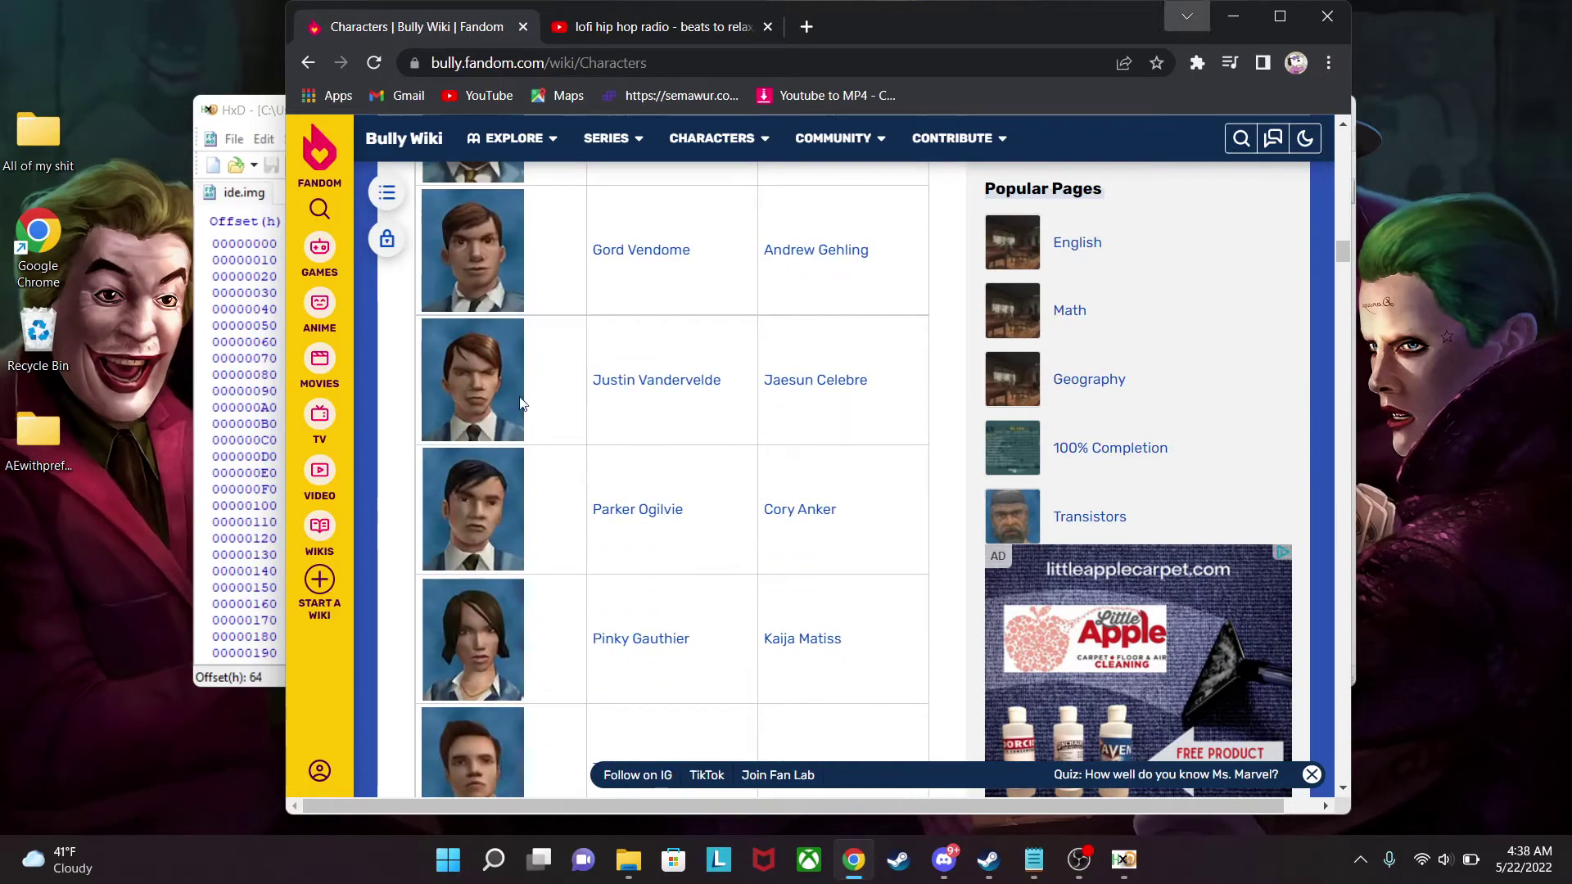
pyautogui.click(1187, 18)
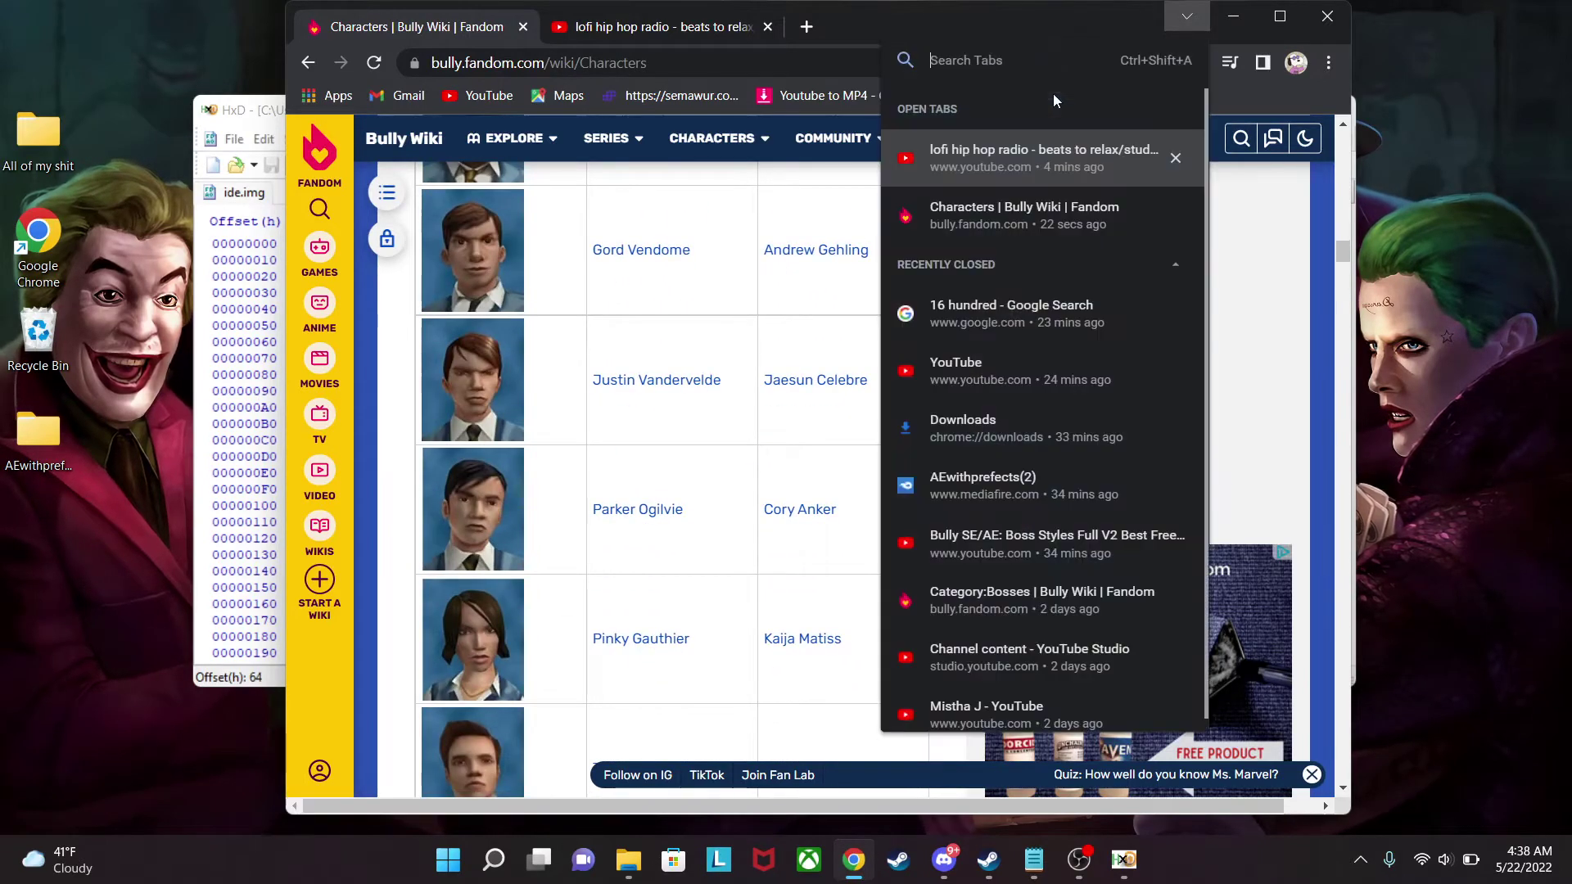
pyautogui.click(1192, 27)
pyautogui.click(1233, 17)
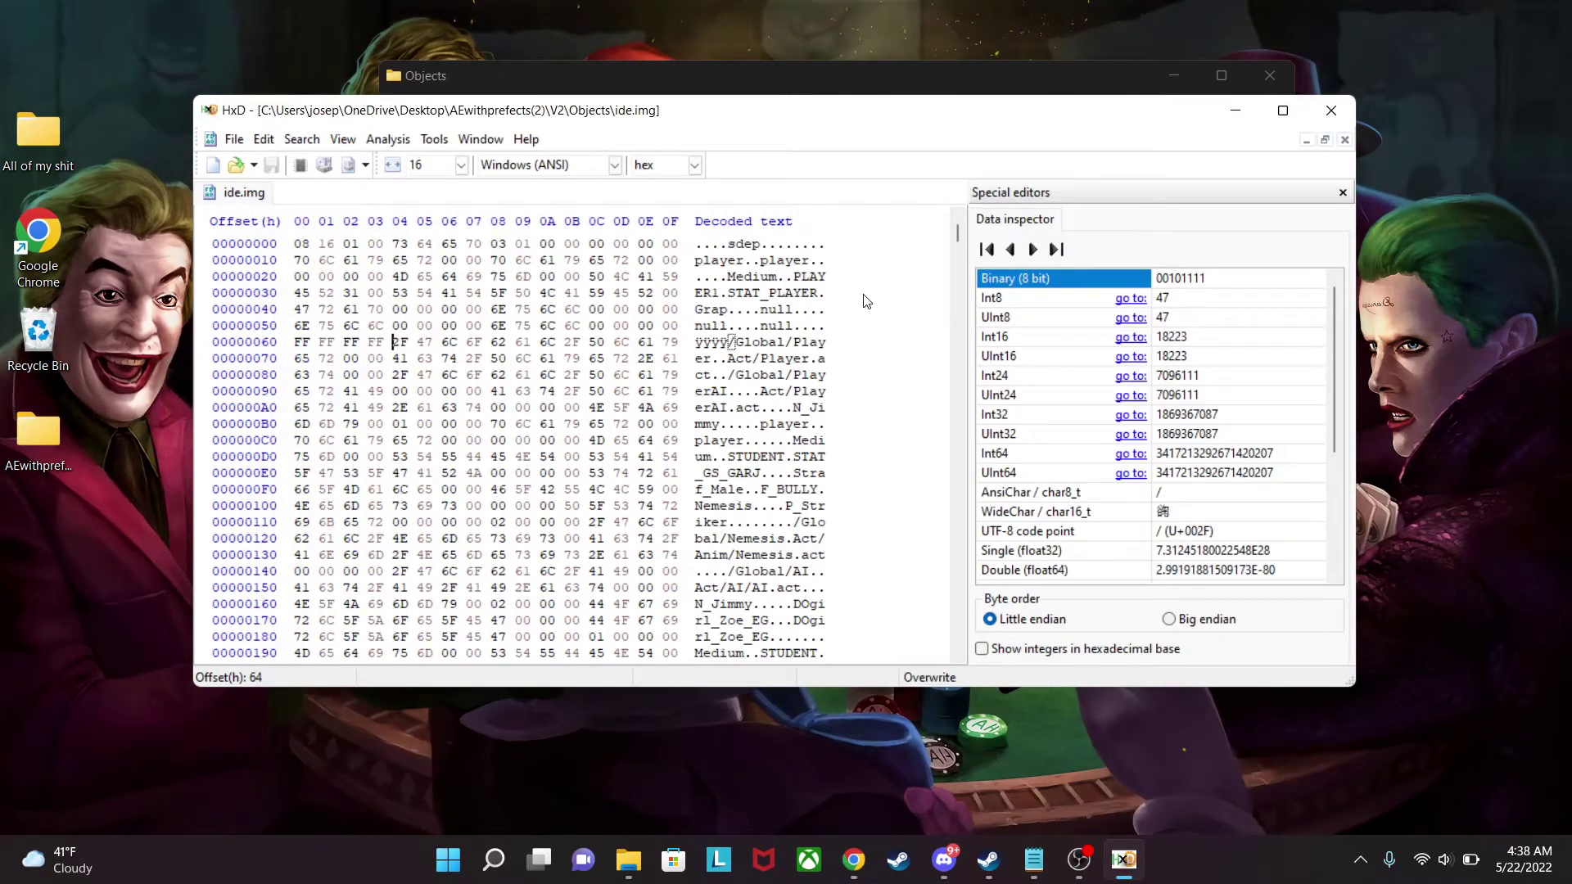
# Search ide.img for the text string "bif" in all directions.
pyautogui.scroll(-5, 823, 433)
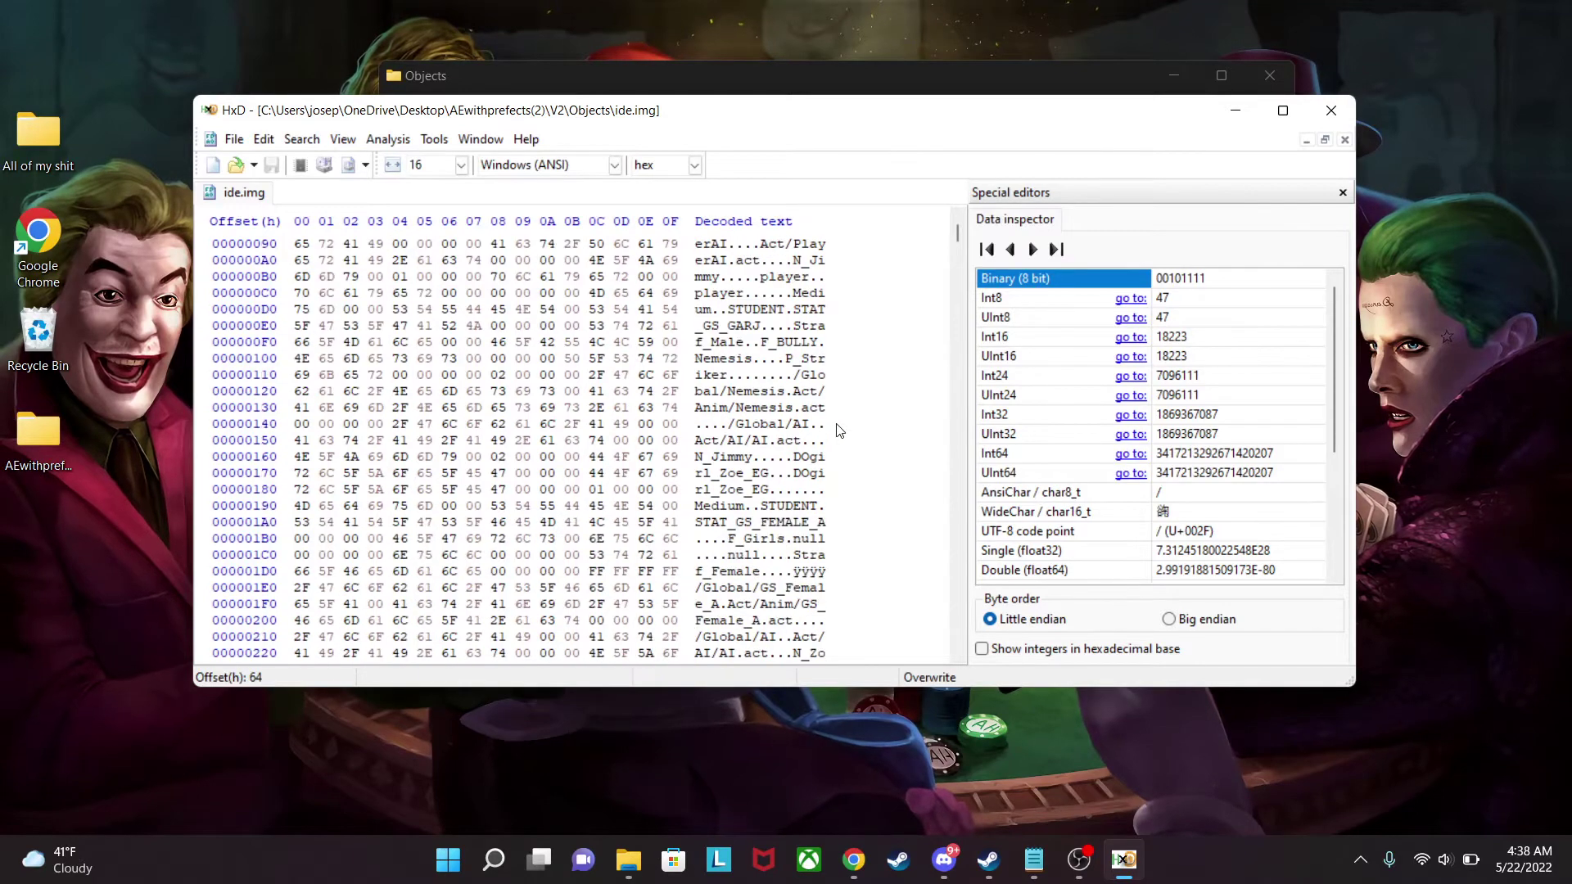
pyautogui.scroll(5, 805, 479)
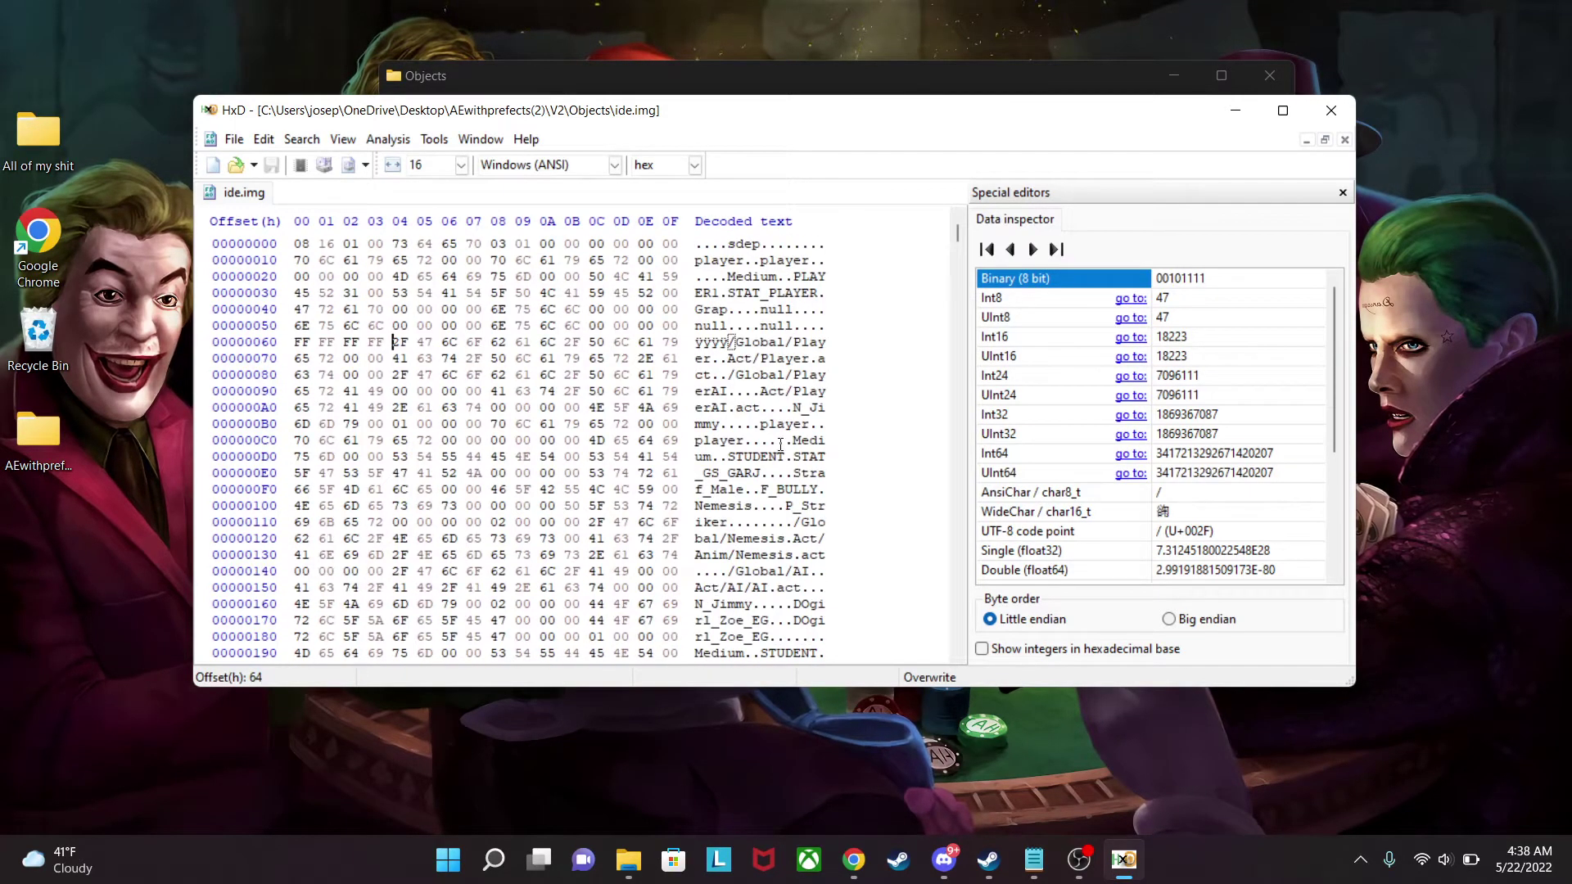
pyautogui.hotkey('ctrl', 'f')
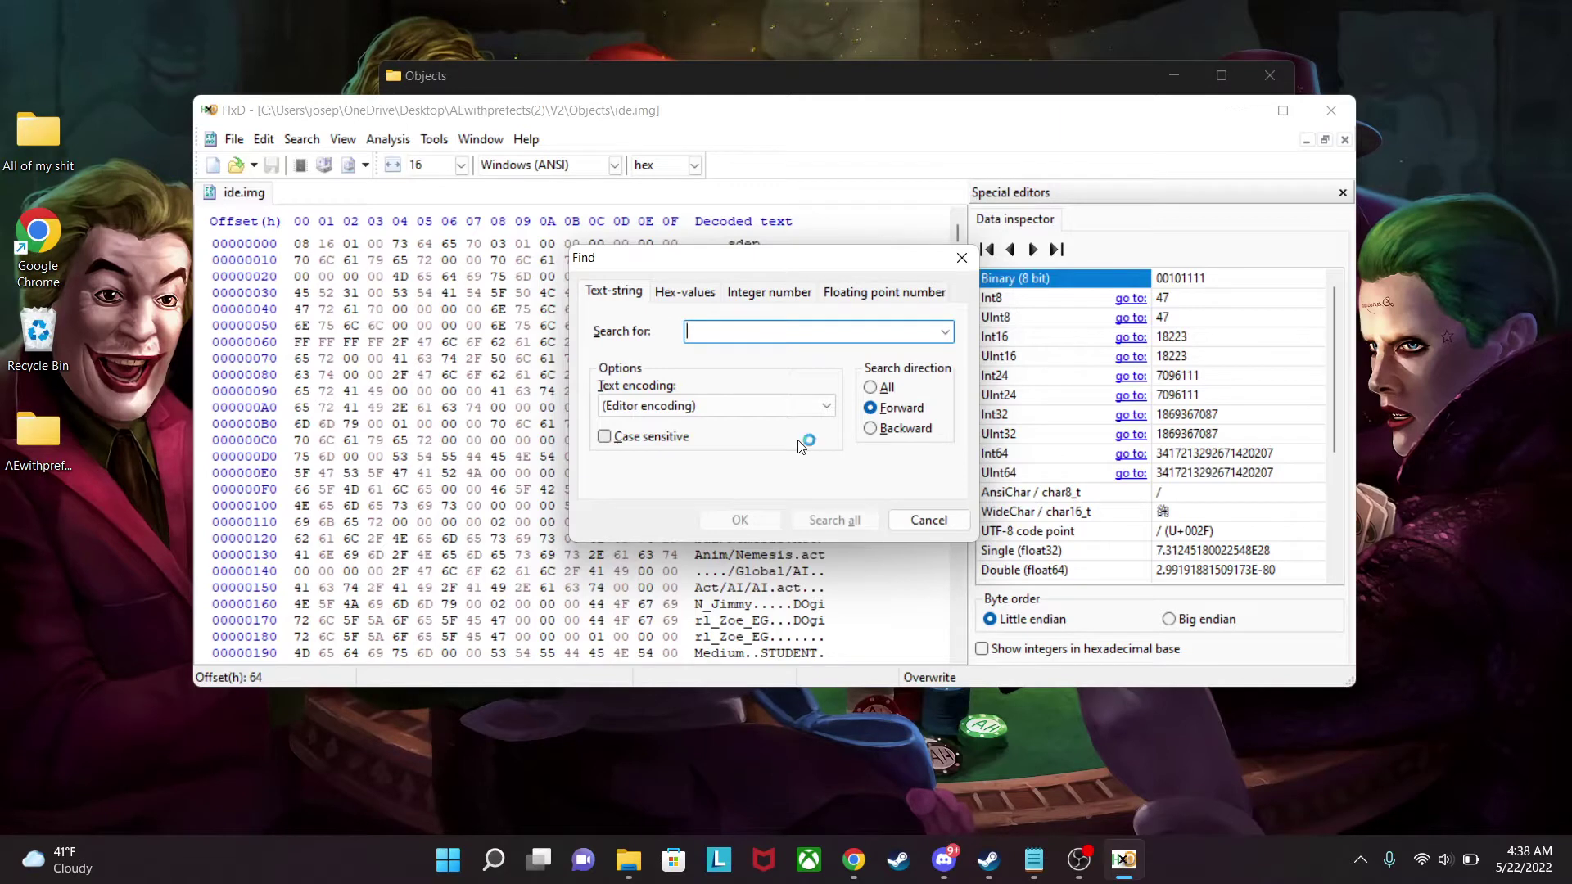
pyautogui.write('bif')
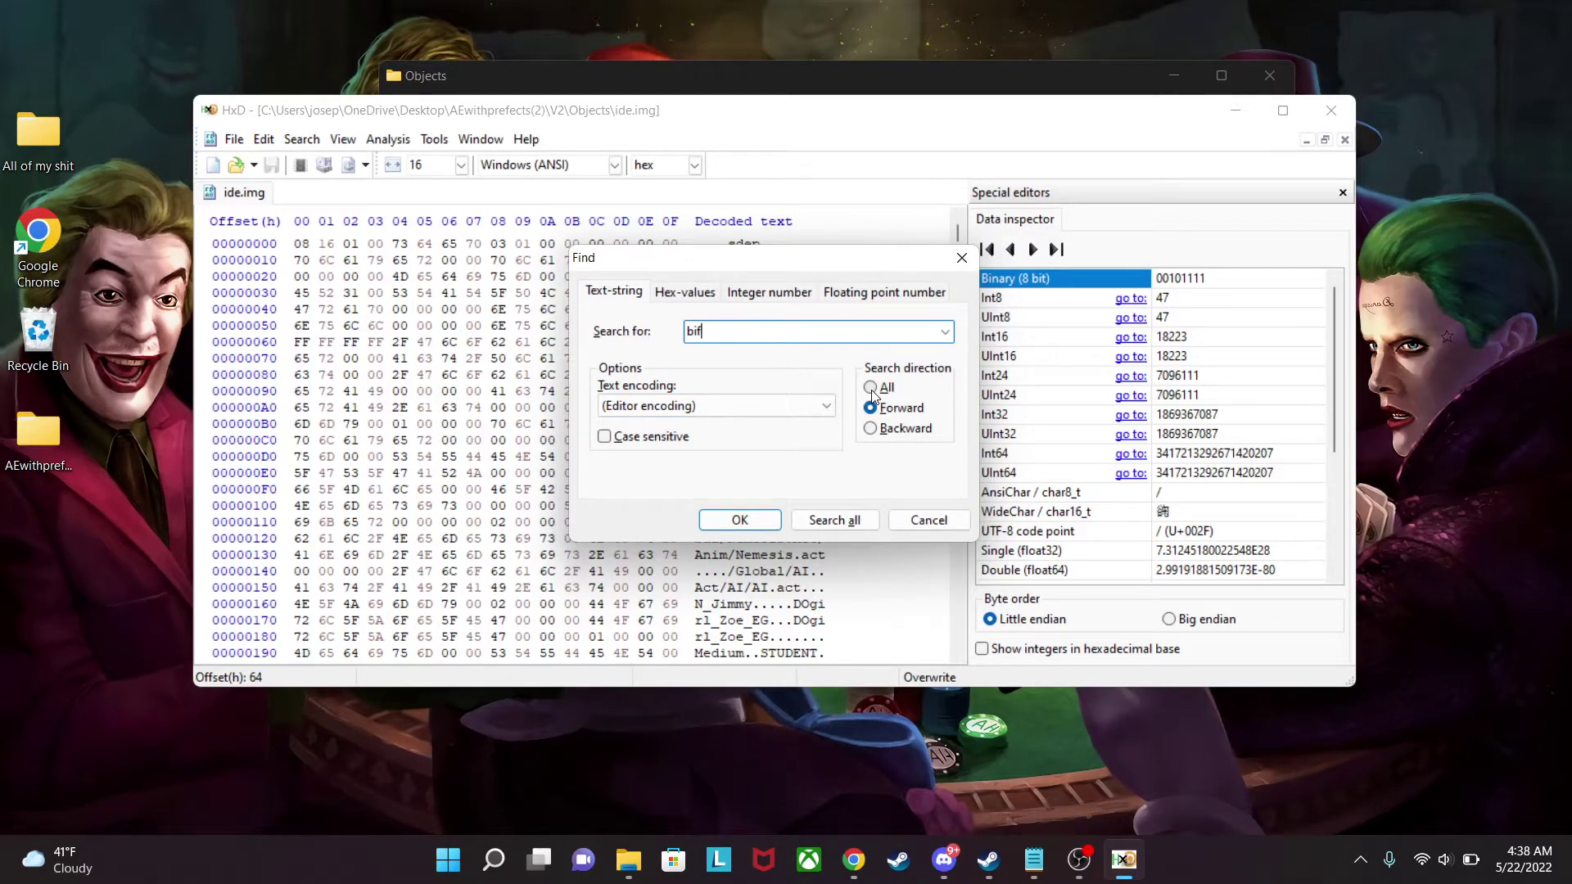
pyautogui.click(871, 388)
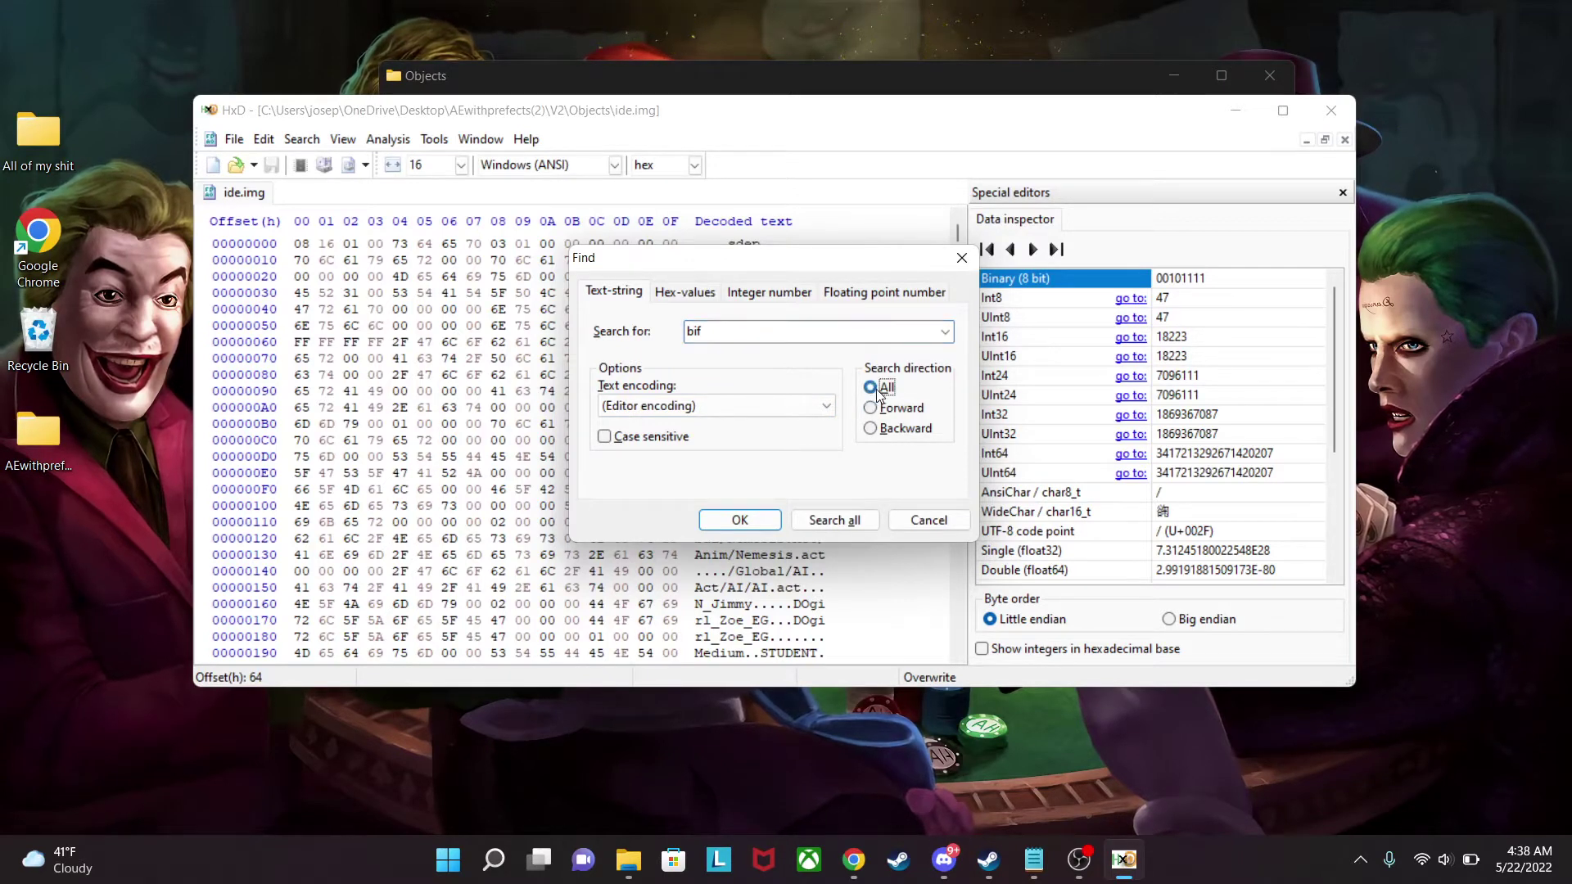
pyautogui.click(751, 522)
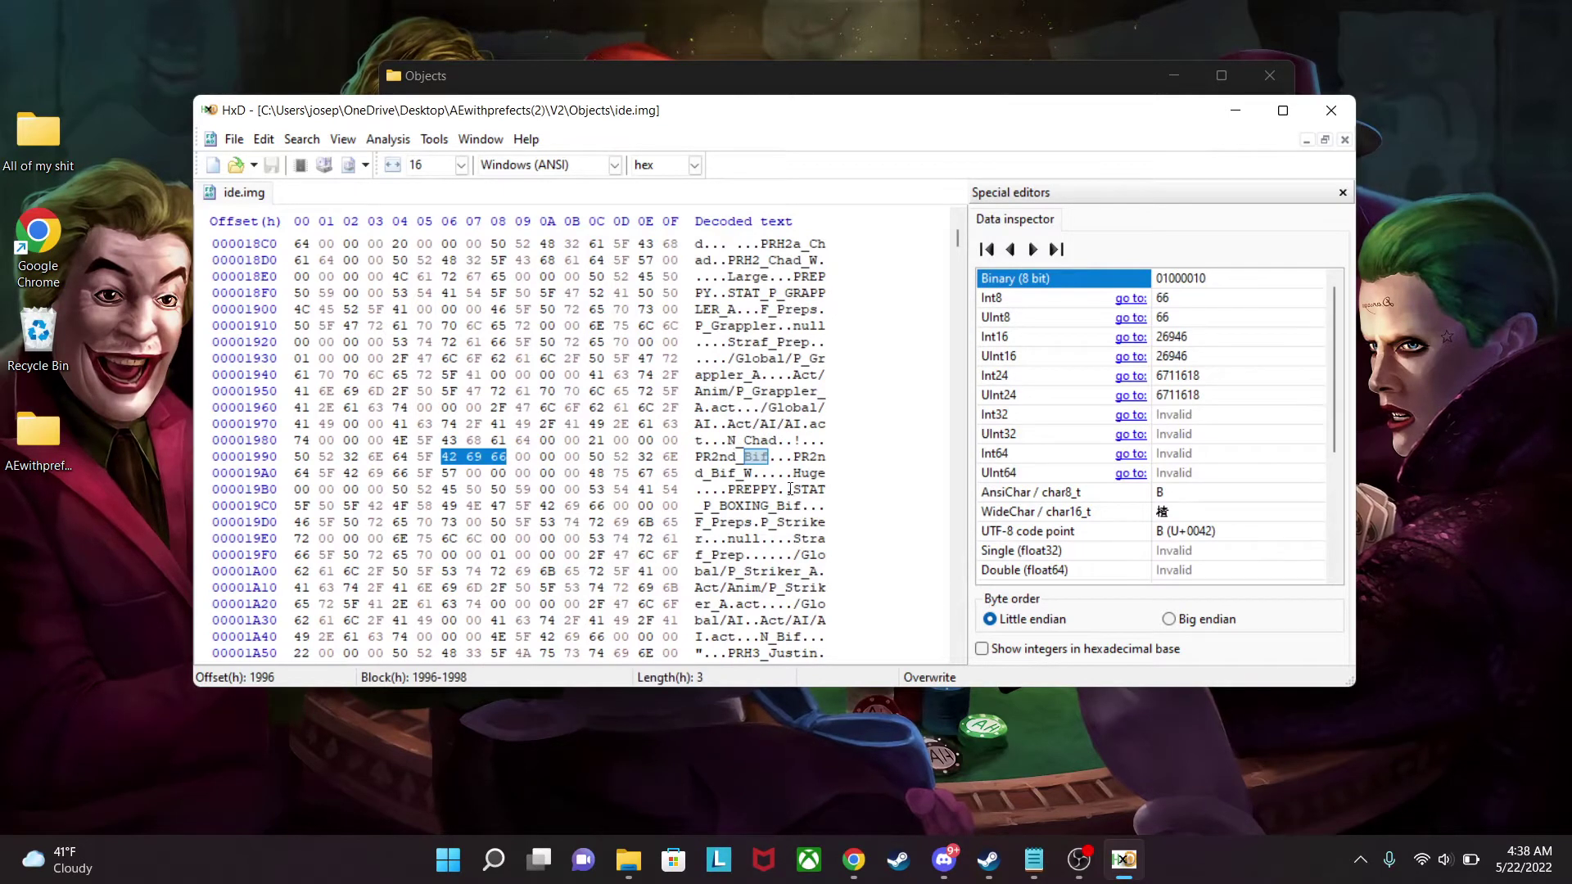
# Overwrite the four bytes at offset 19F8 in Bif's entry with FF FF FF FF, and set them back to 01 00 00 00.
pyautogui.scroll(-1, 802, 492)
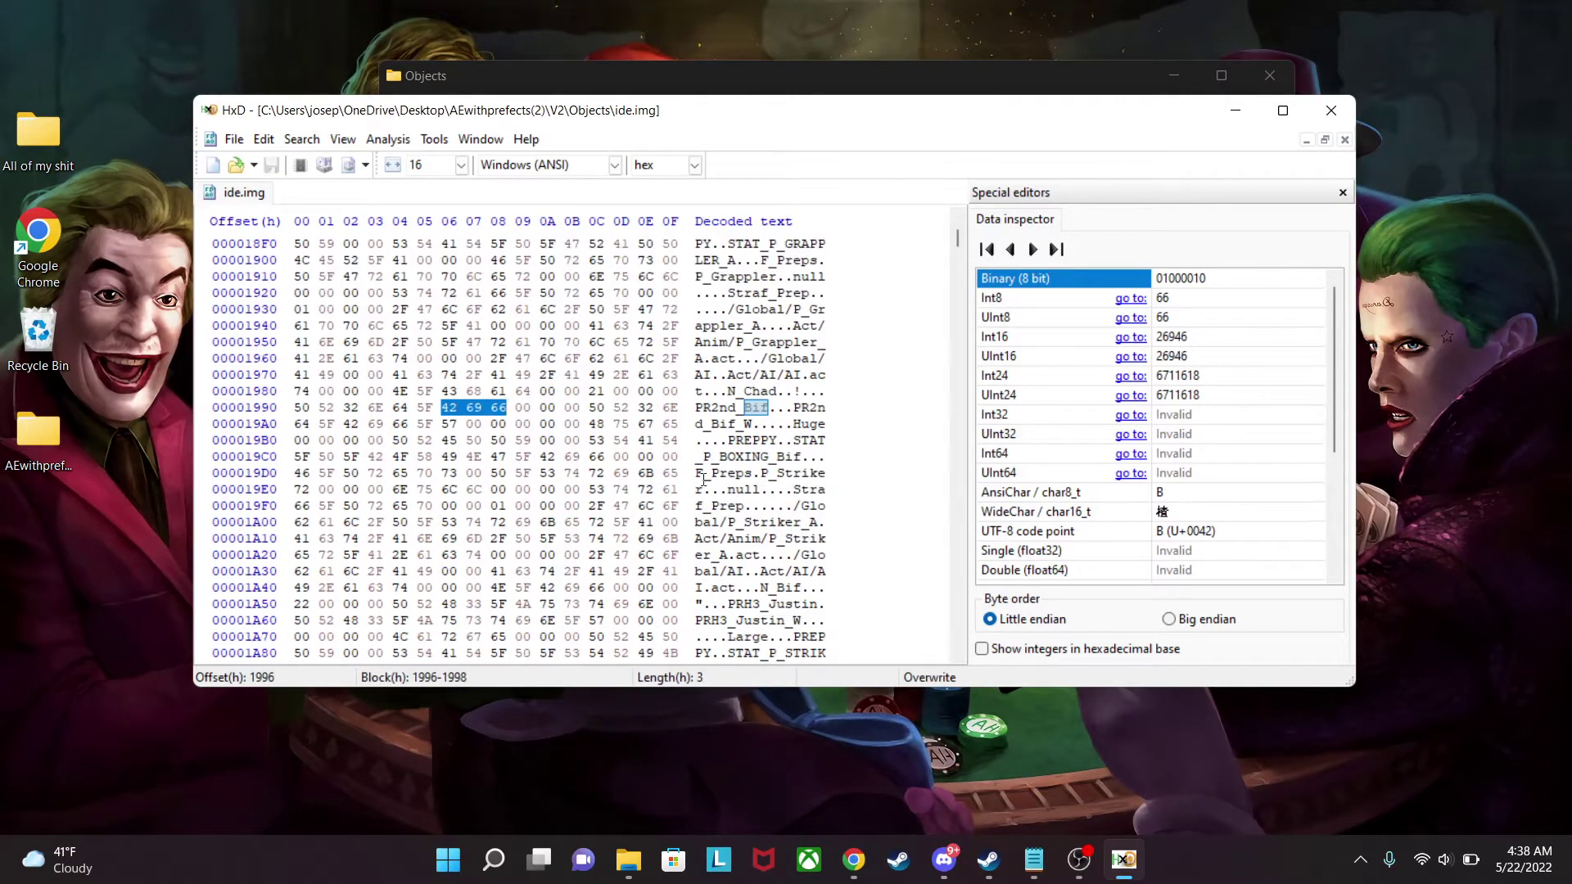
pyautogui.click(778, 506)
pyautogui.click(499, 507)
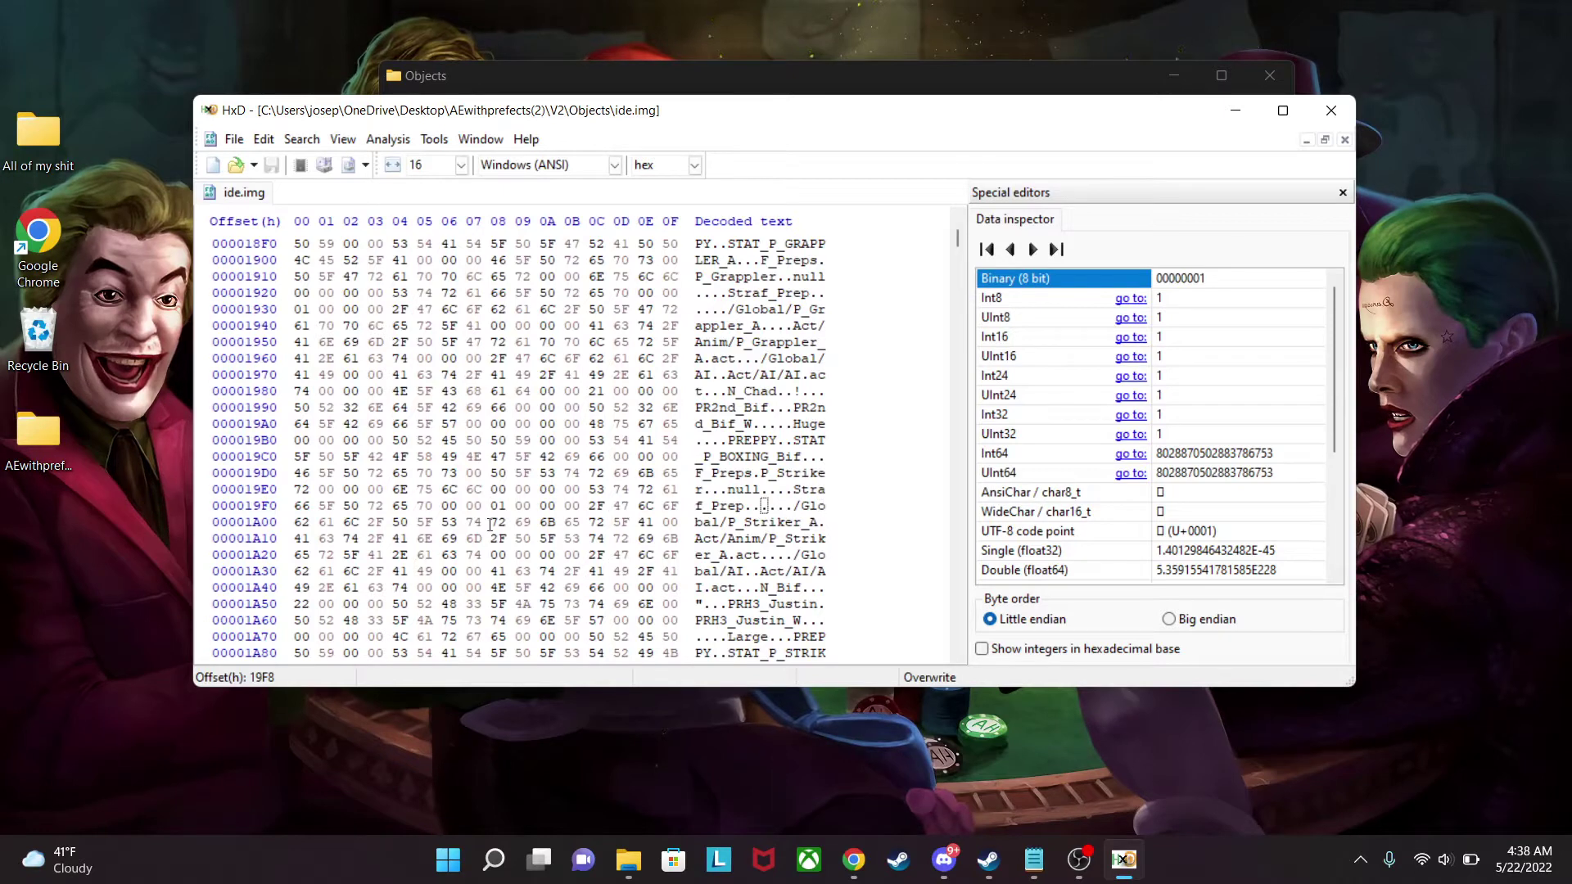
pyautogui.write('ffffffff')
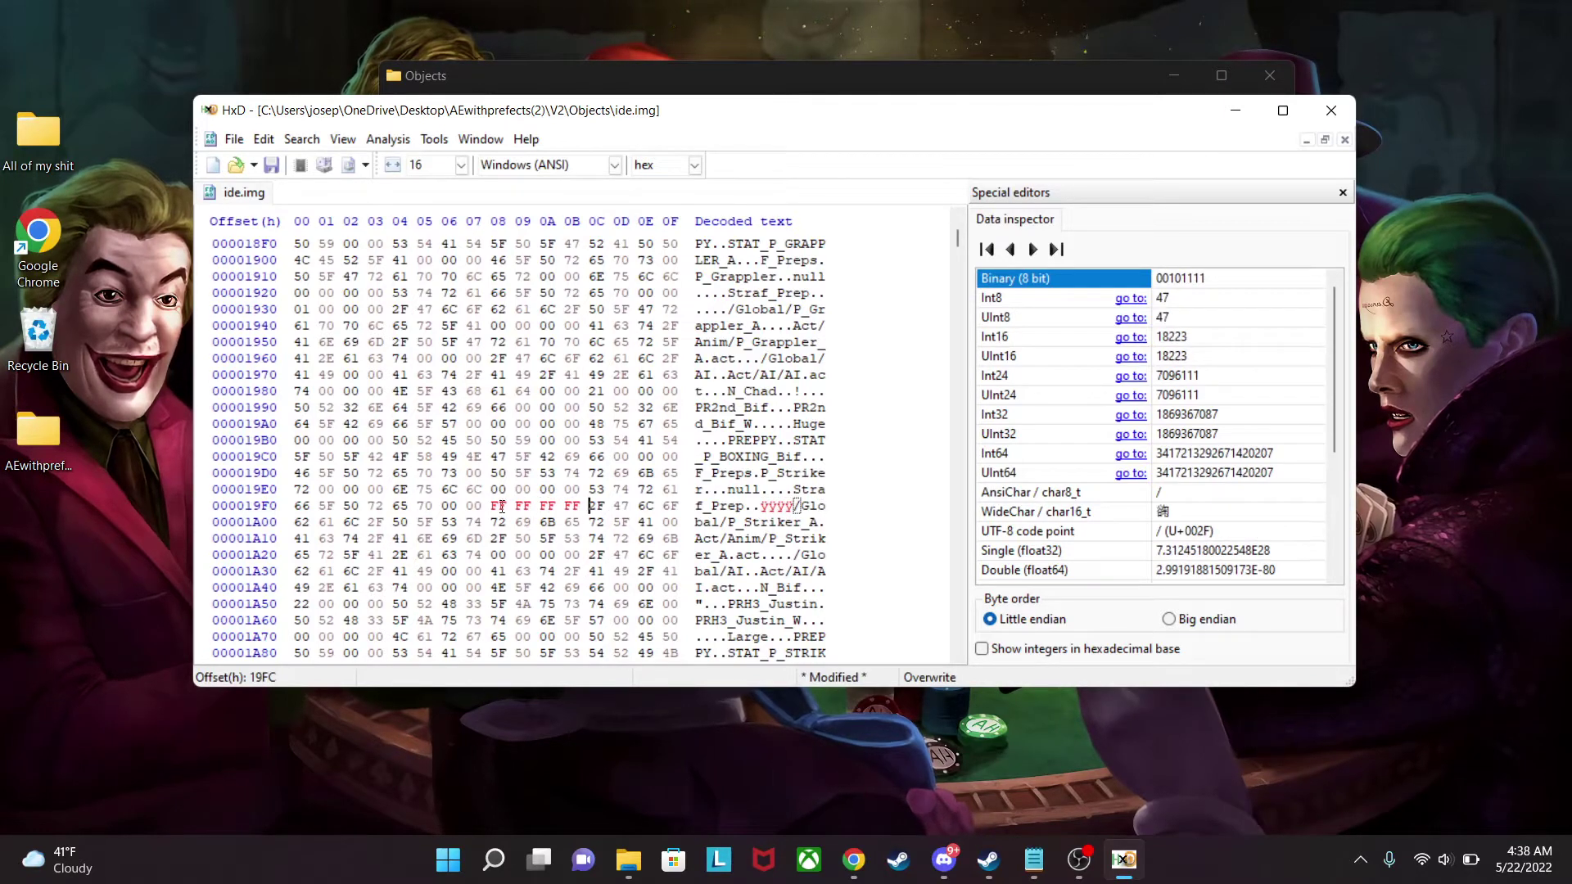
pyautogui.click(494, 507)
pyautogui.write('01000000')
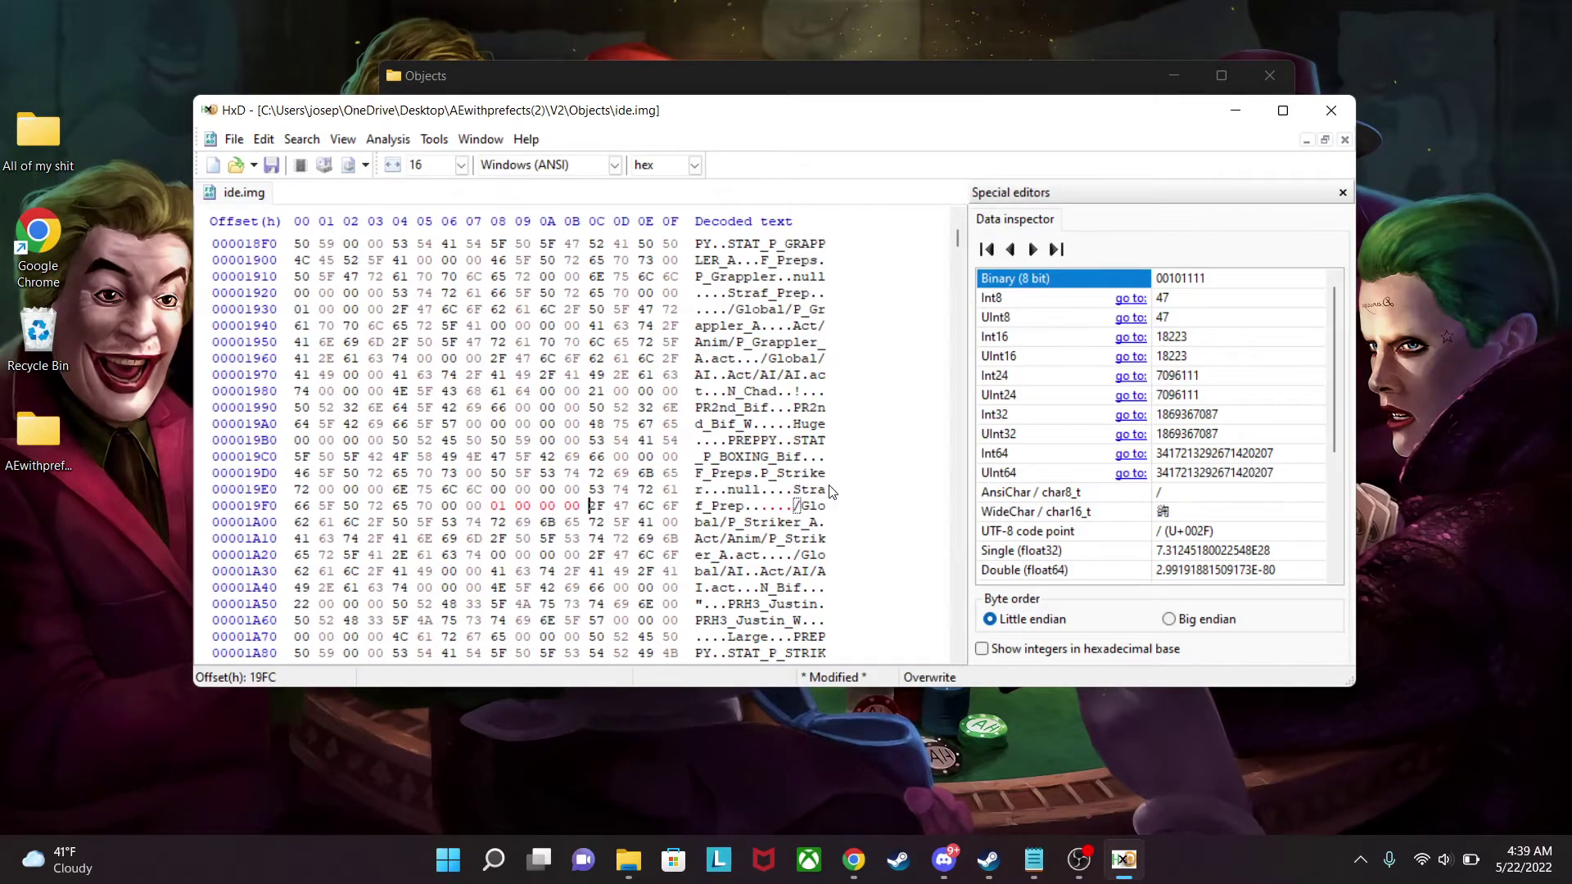
# Repeat the text search for "bif" in all directions to return to the start of Bif's entry.
pyautogui.hotkey('ctrl', 'f')
pyautogui.click(871, 389)
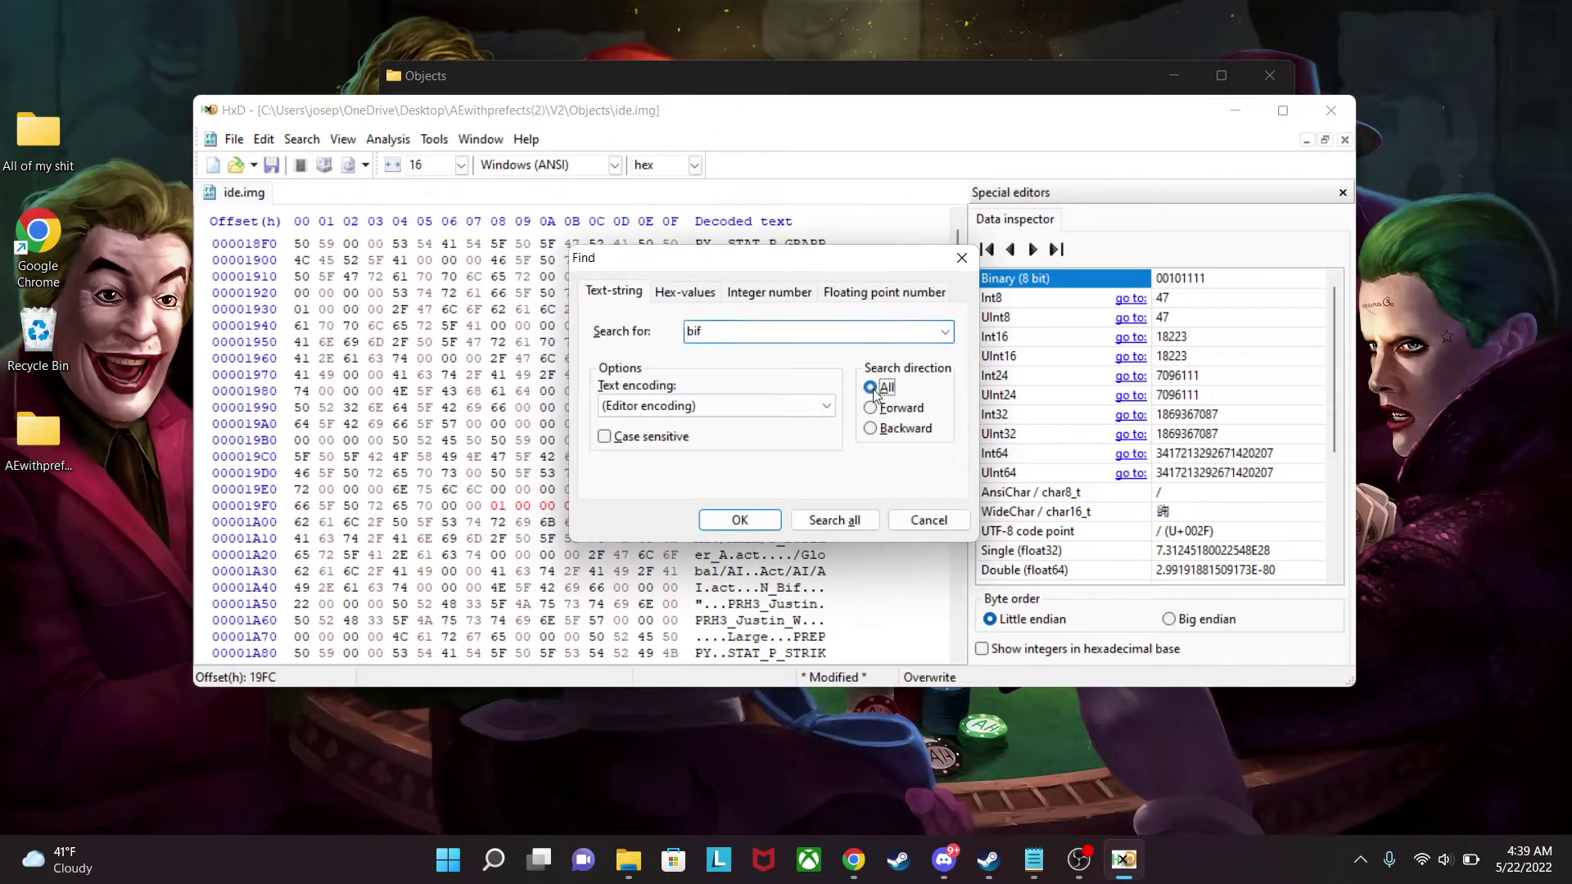
pyautogui.click(759, 526)
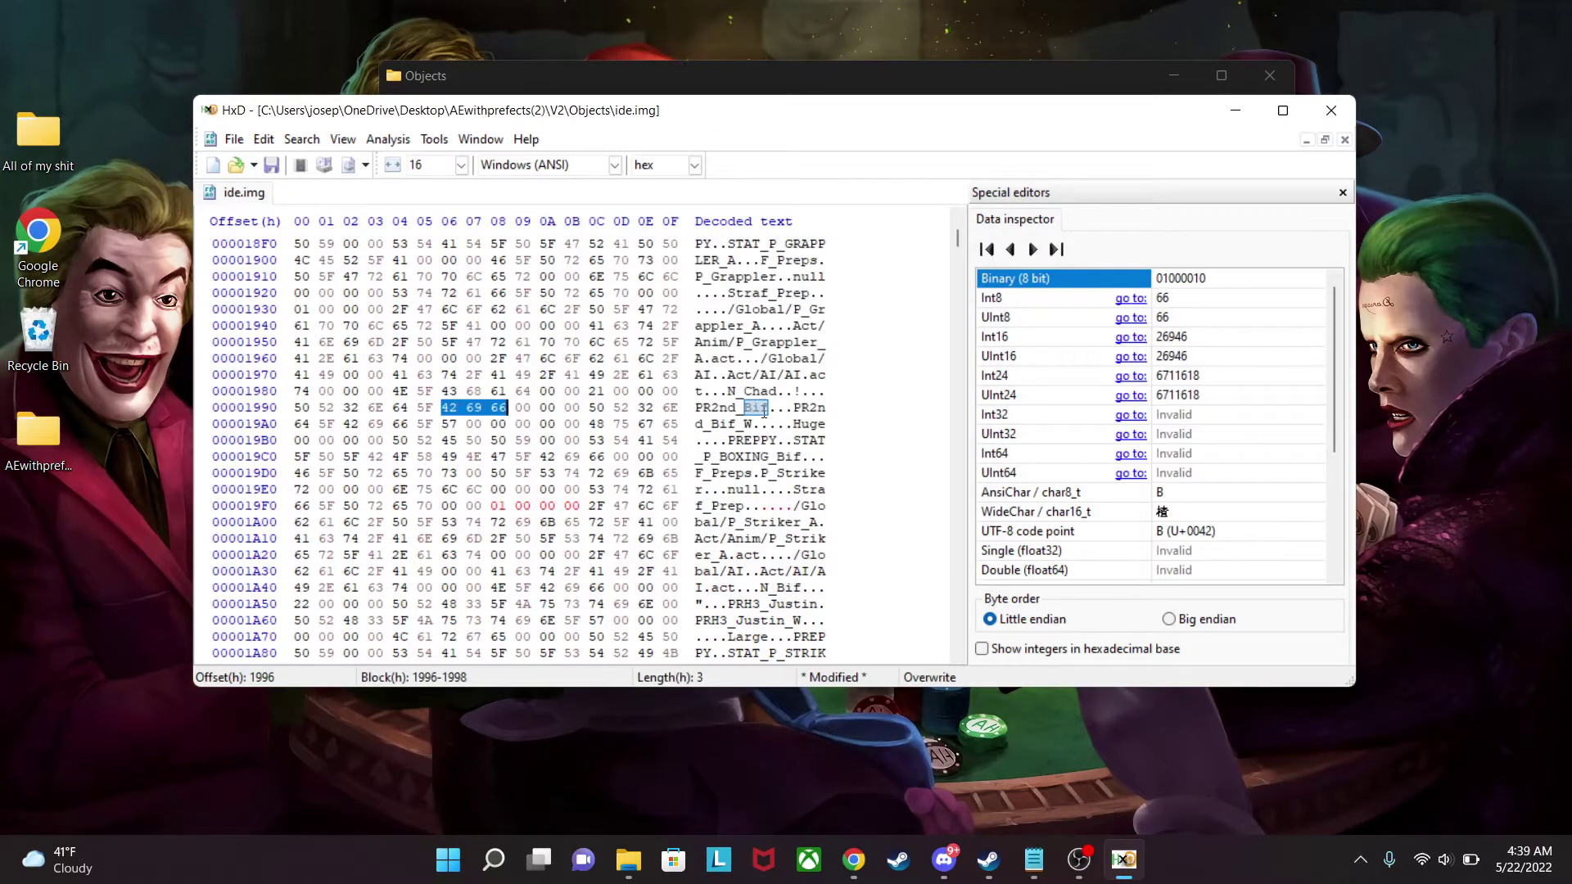
# Search forward through the occurrences of "bif" until reaching the PR2nd_Bif_OBOX outfit entry.
pyautogui.hotkey('ctrl', 'f')
pyautogui.click(871, 407)
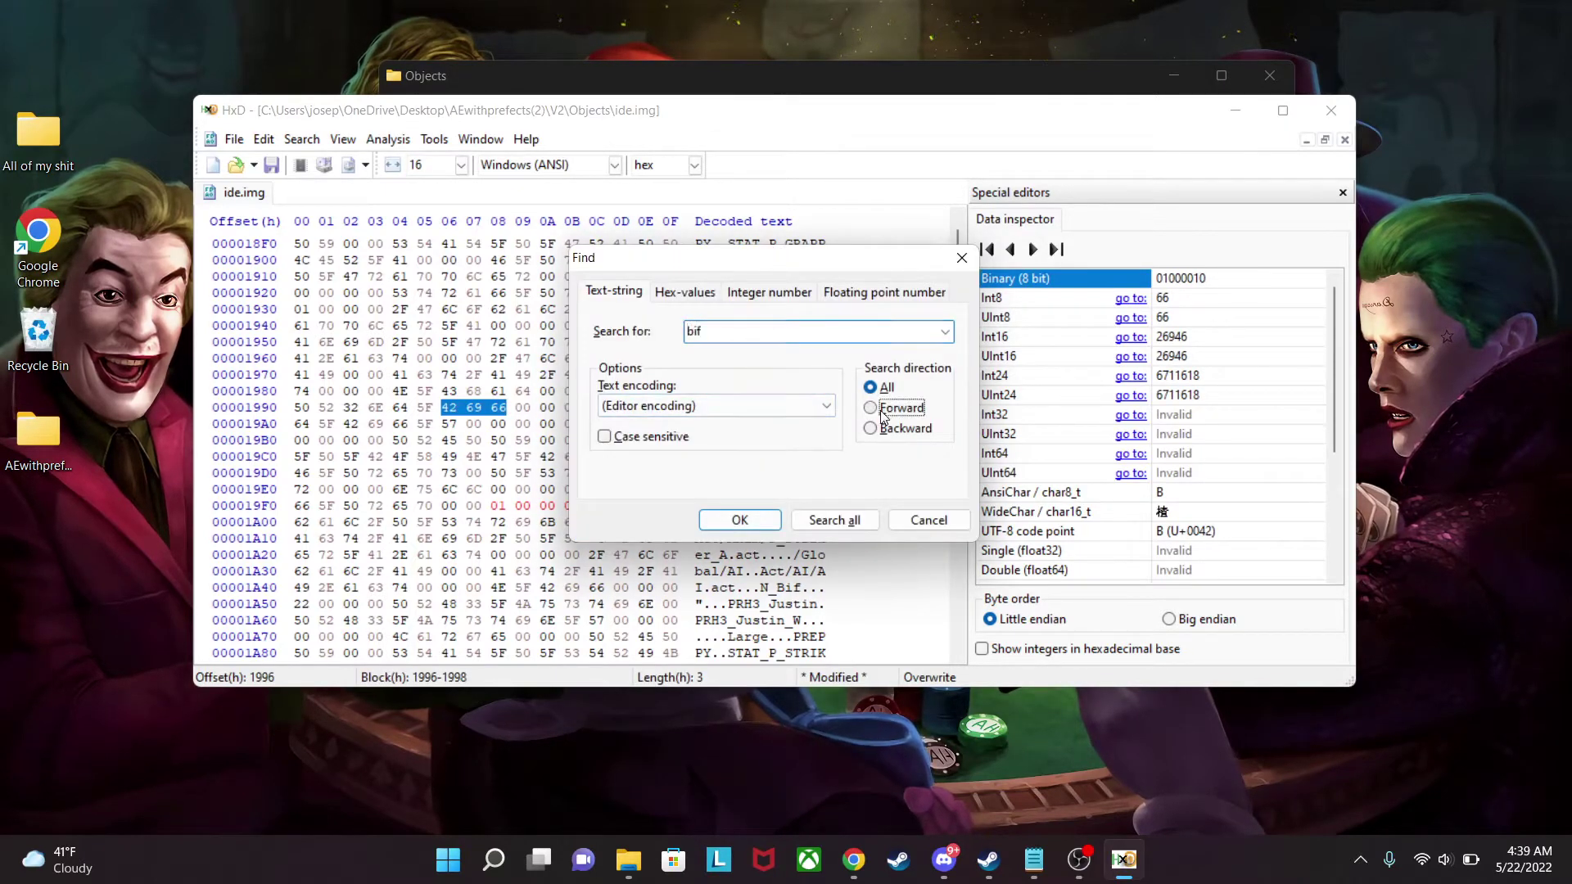
pyautogui.click(747, 524)
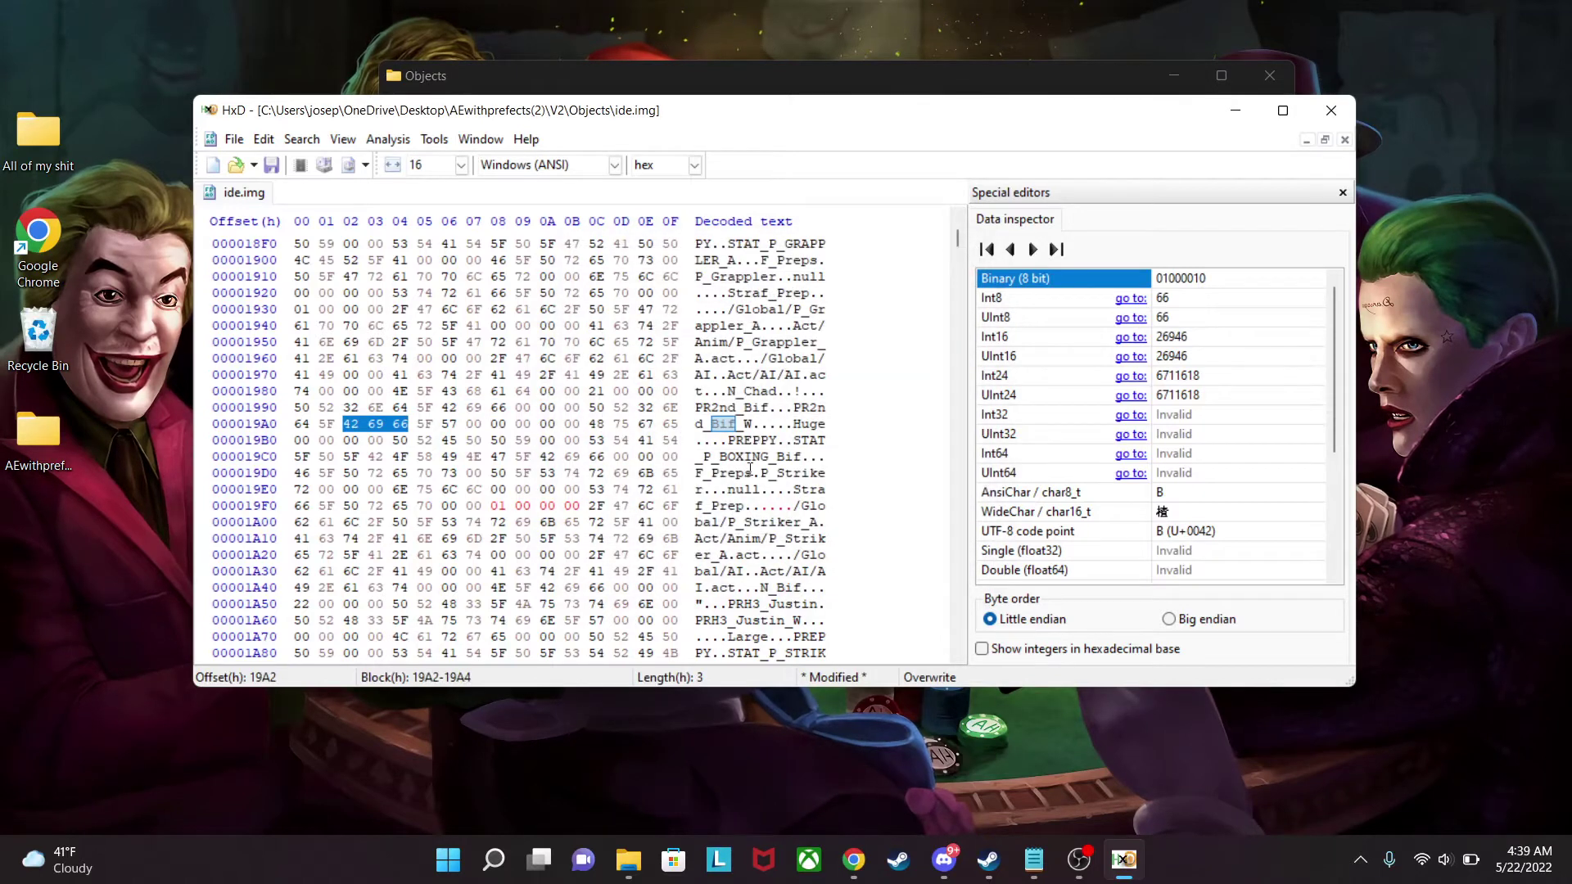
pyautogui.hotkey('ctrl', 'f')
pyautogui.click(745, 524)
pyautogui.hotkey('ctrl', 'f')
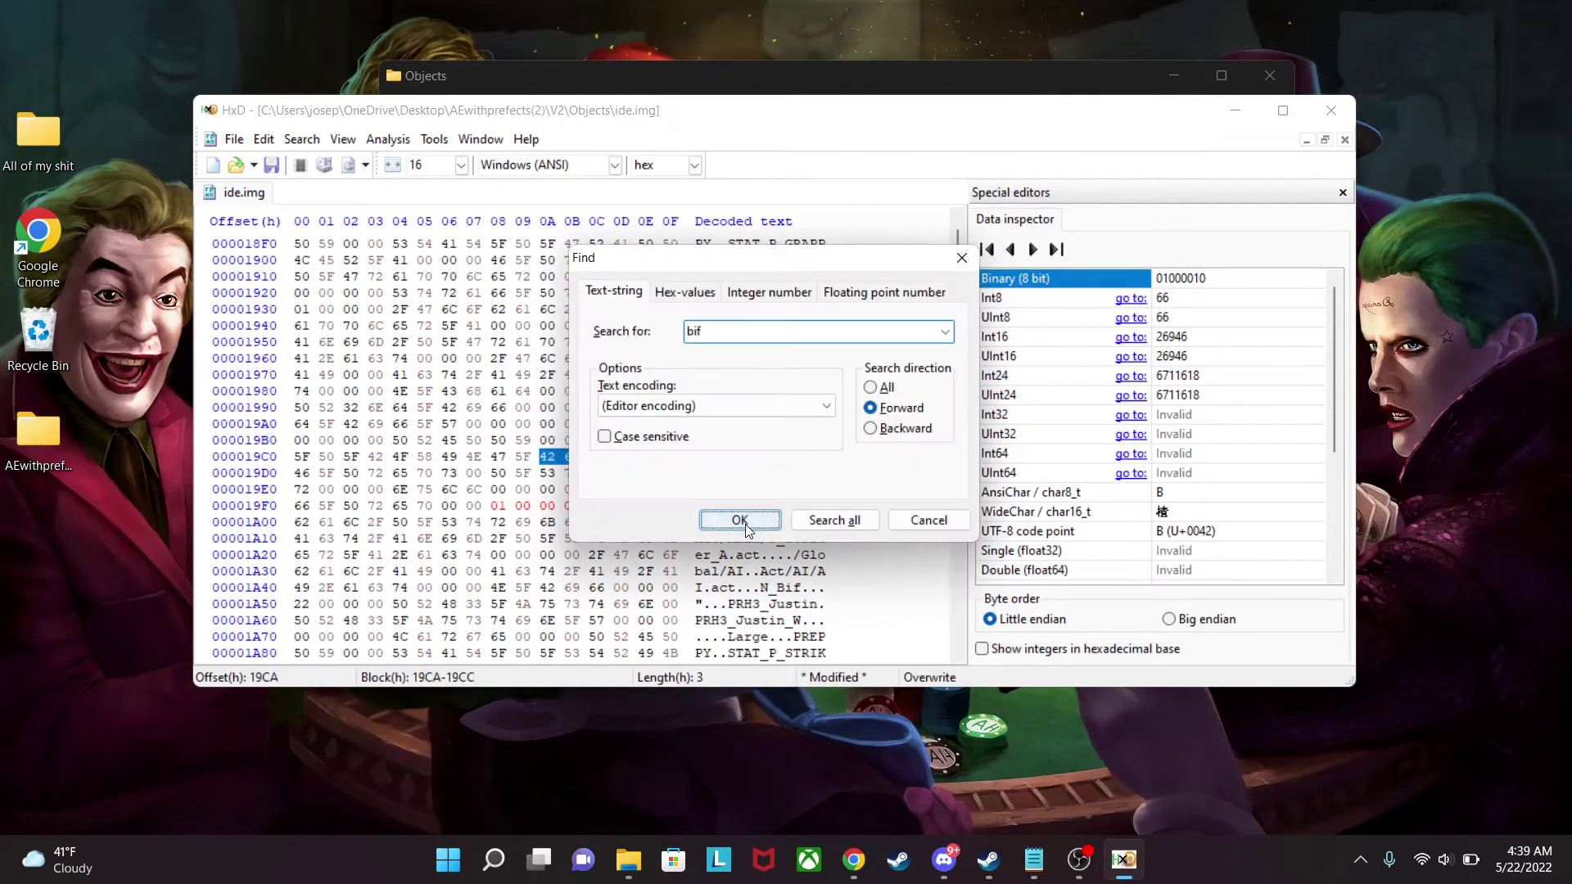
pyautogui.click(740, 522)
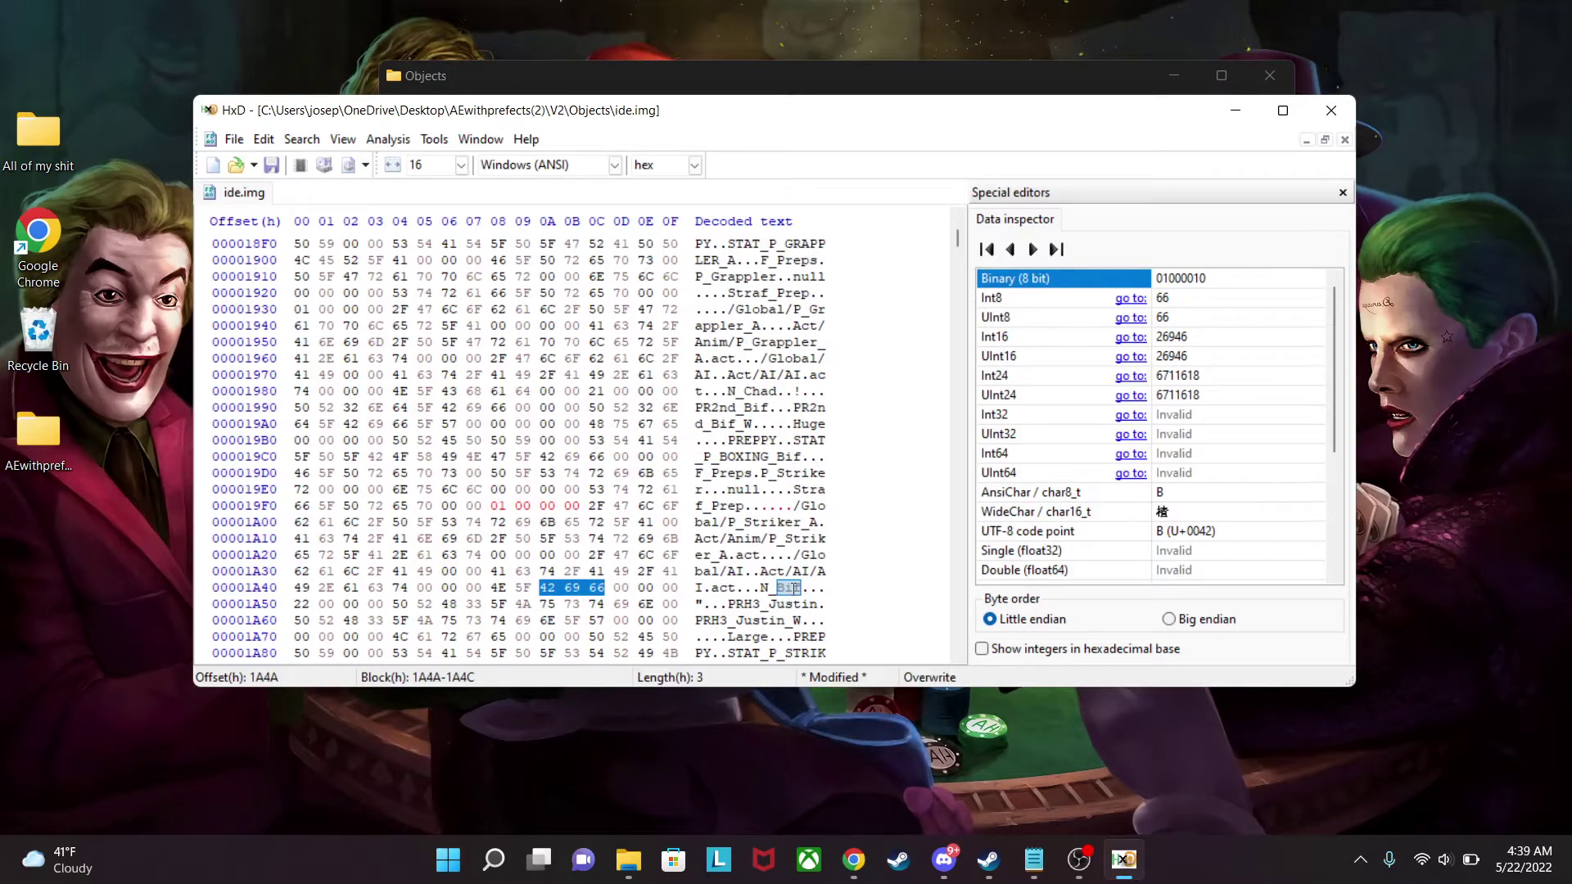
pyautogui.hotkey('ctrl', 'f')
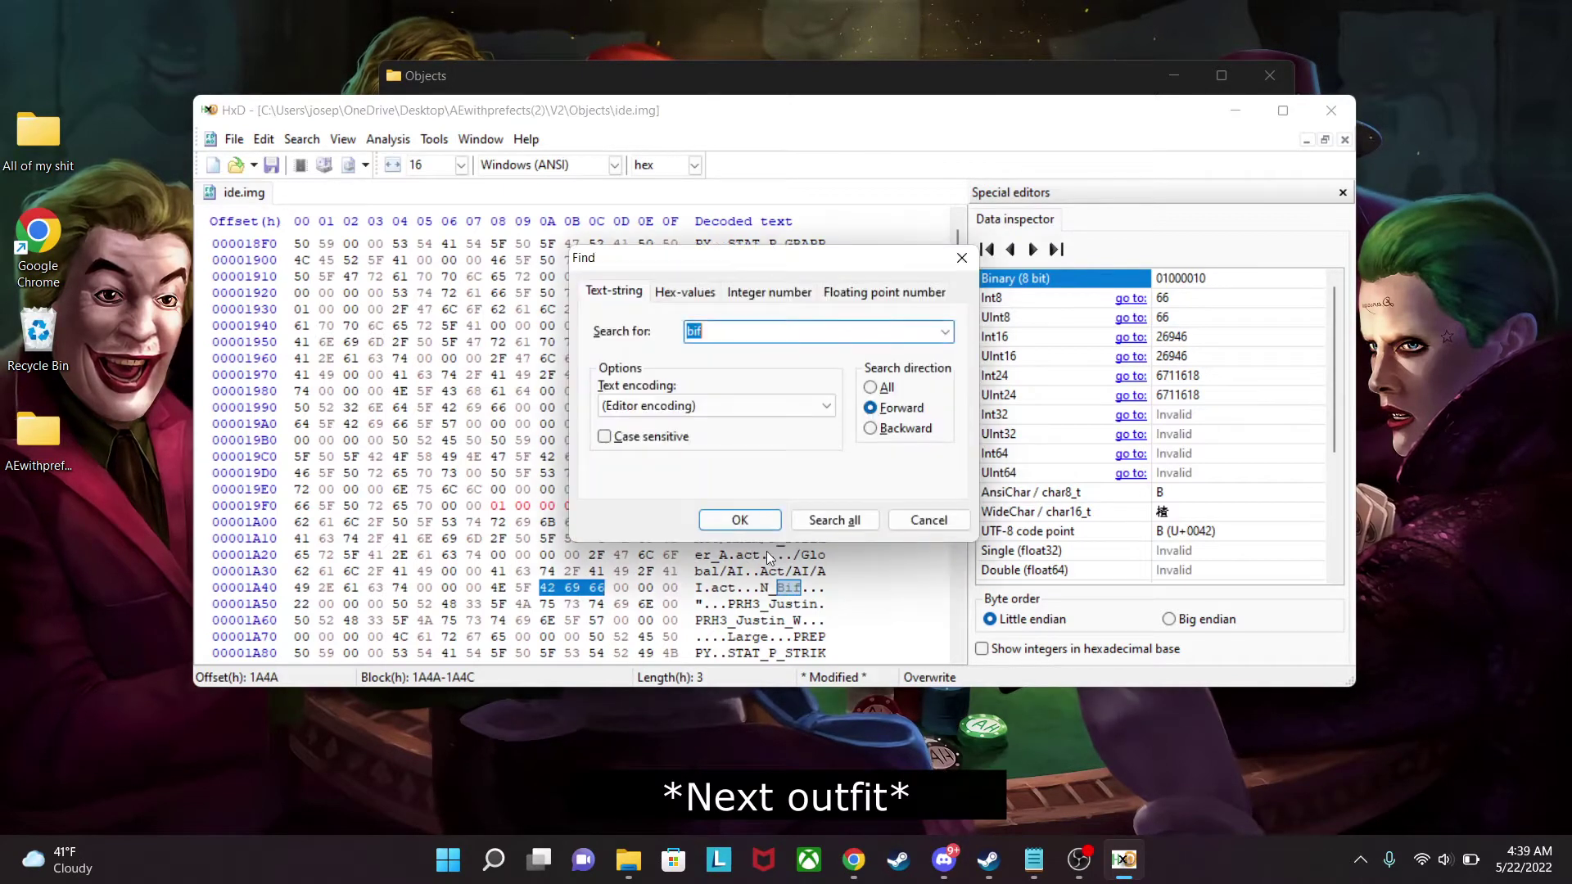
pyautogui.click(740, 522)
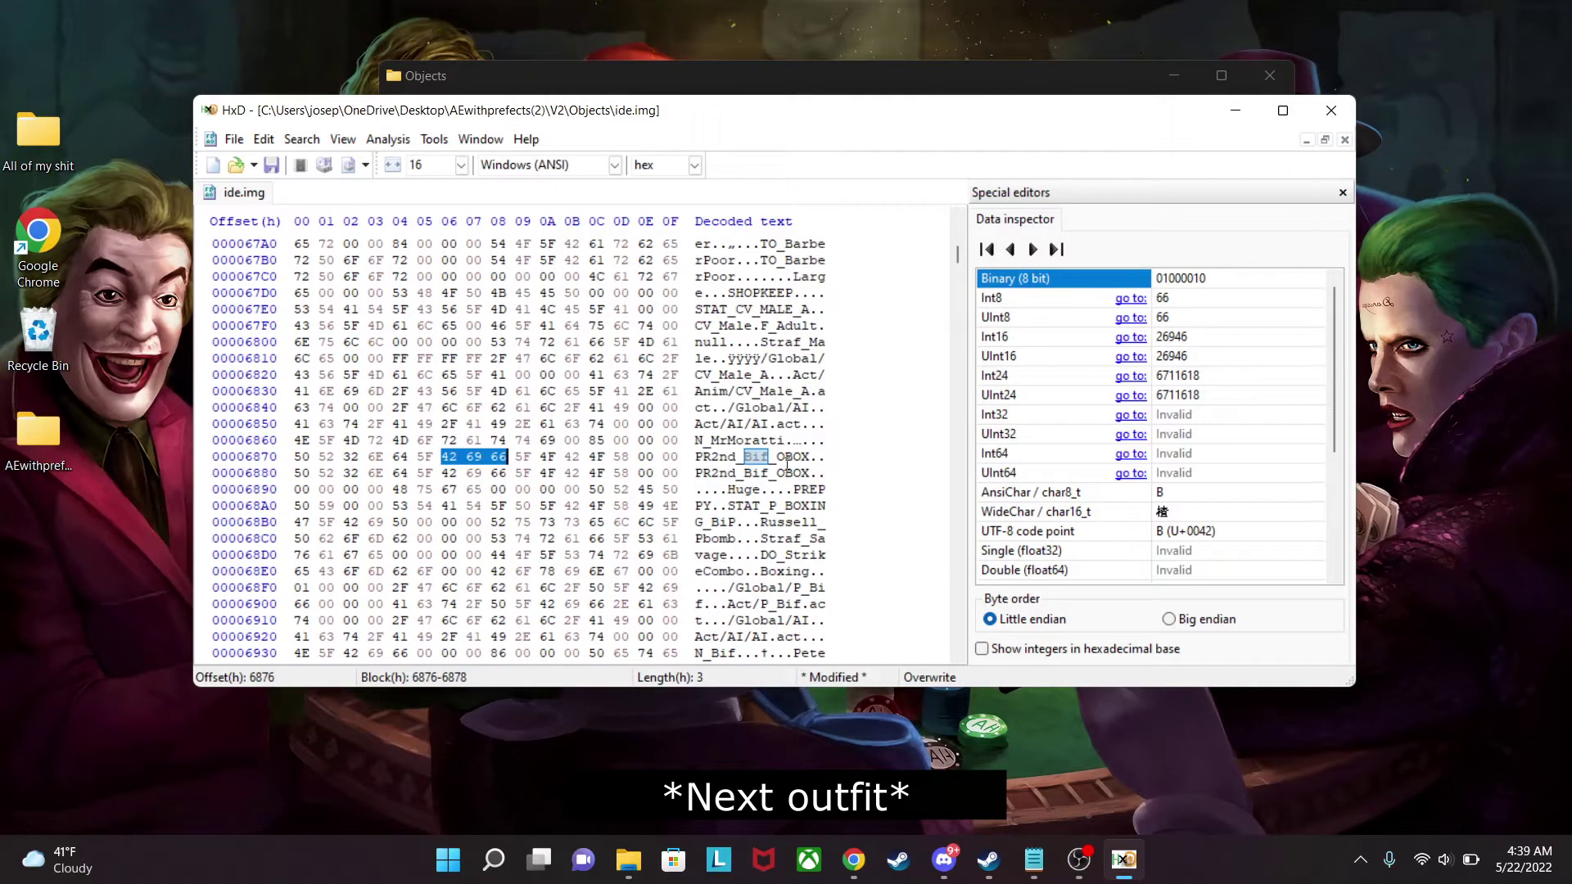
# Overwrite the four bytes at offset 68F0 in the PR2nd_Bif_OBOX entry with FF FF FF FF.
pyautogui.click(802, 457)
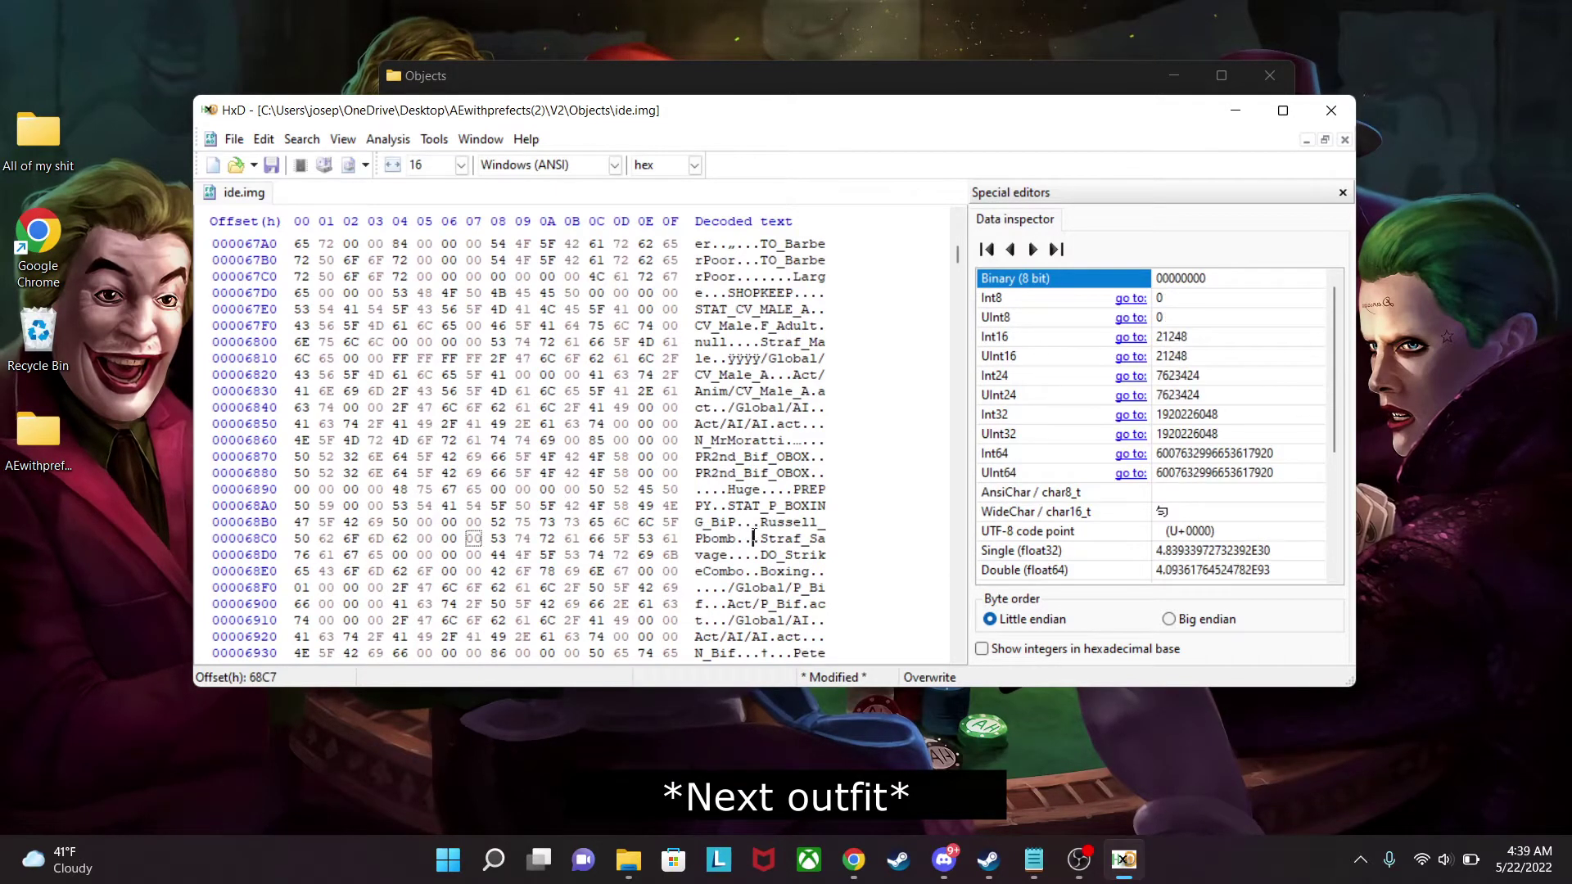
pyautogui.click(771, 575)
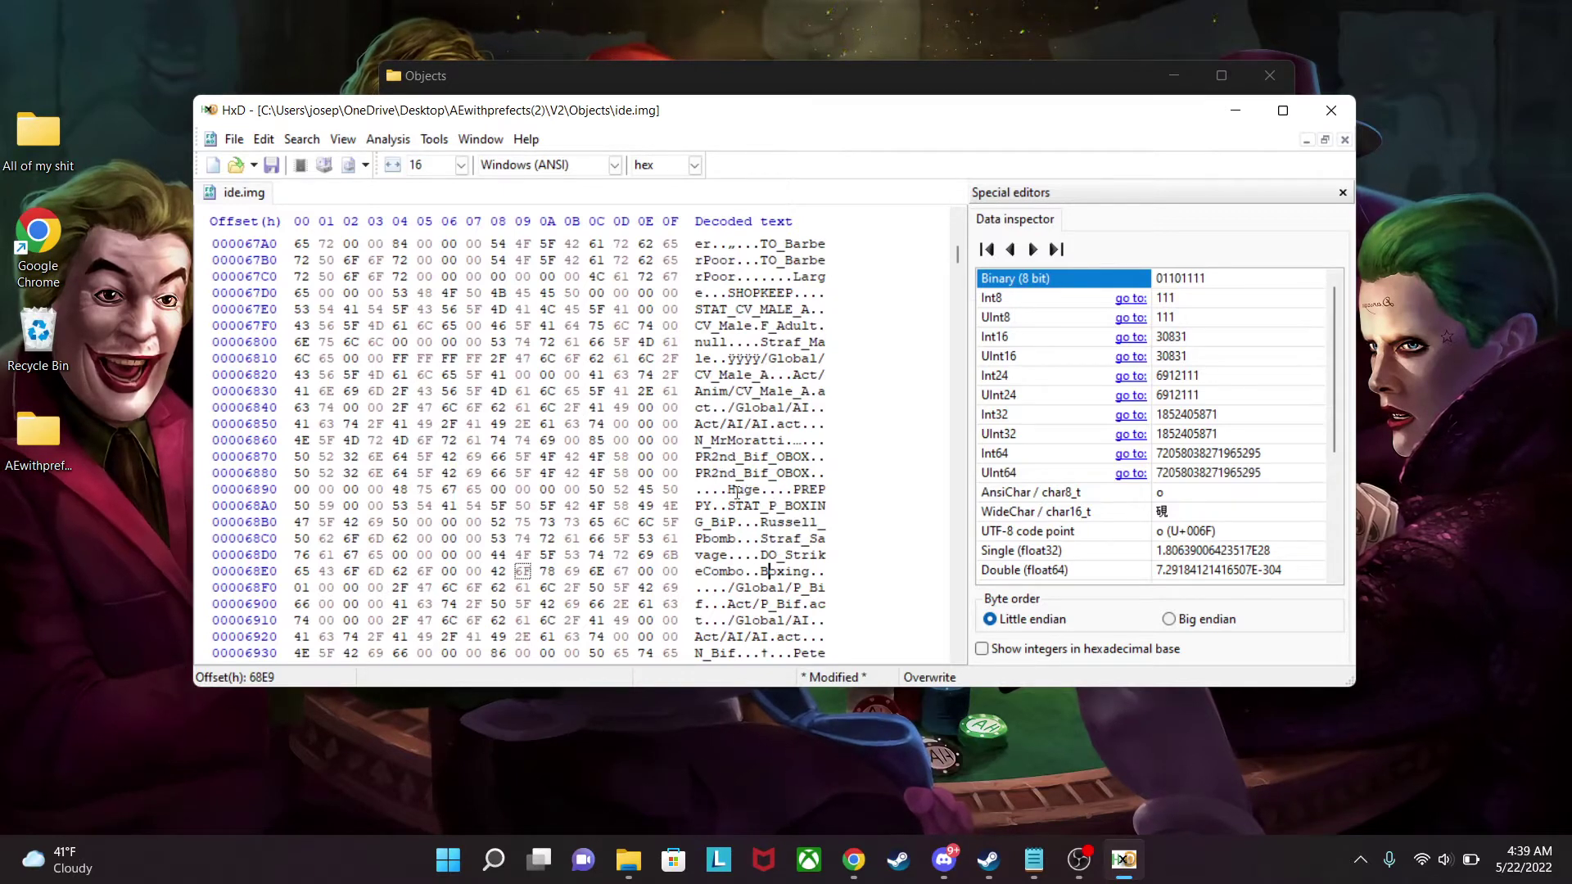
pyautogui.scroll(-1, 742, 523)
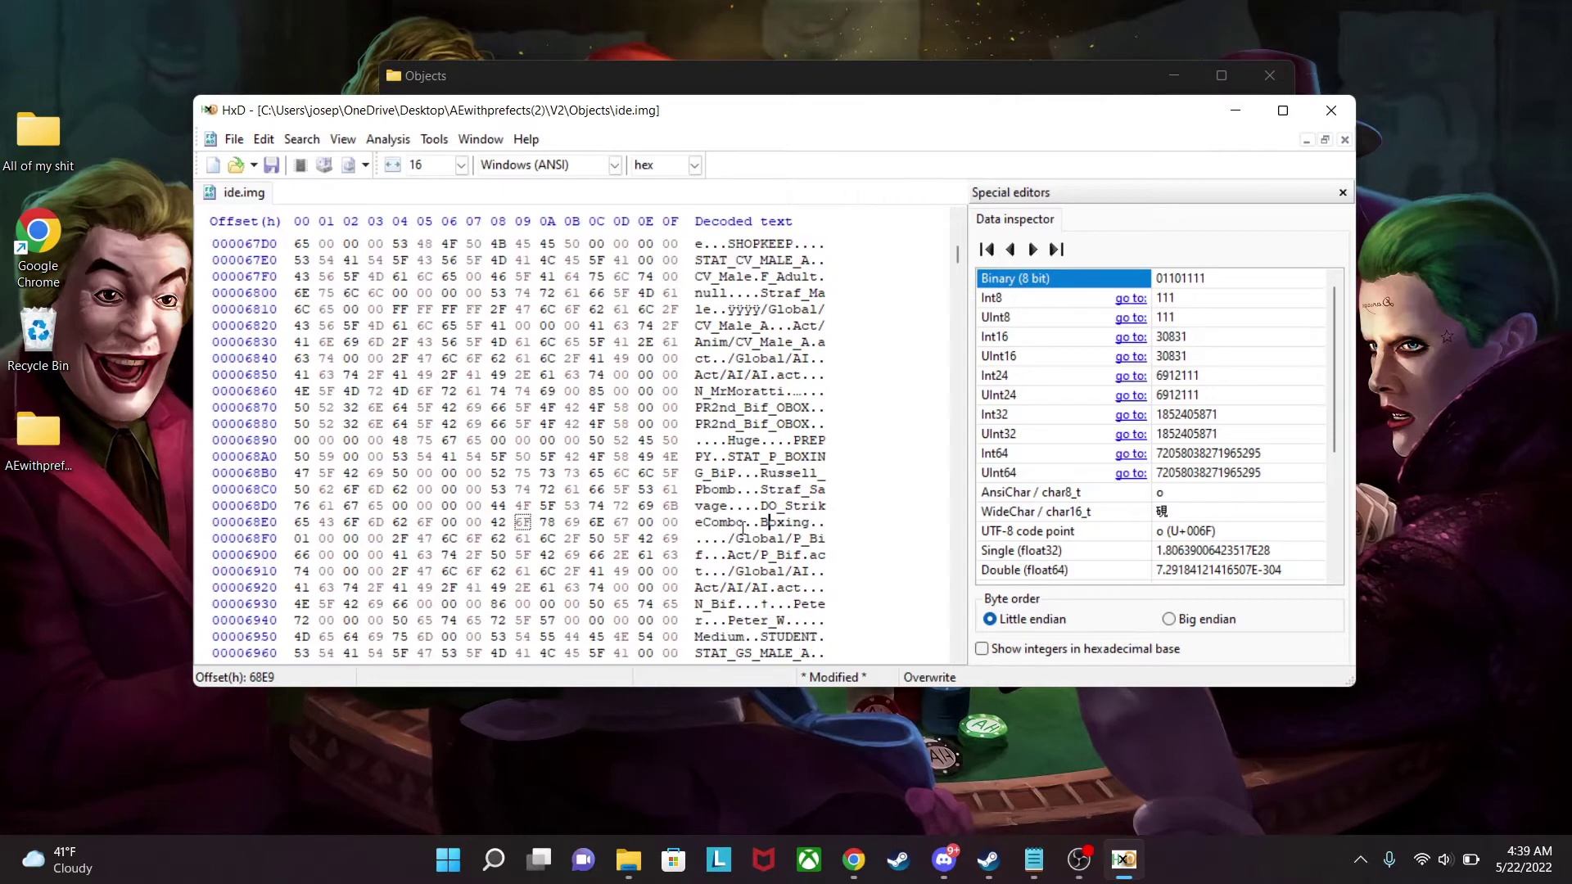
pyautogui.scroll(1, 779, 542)
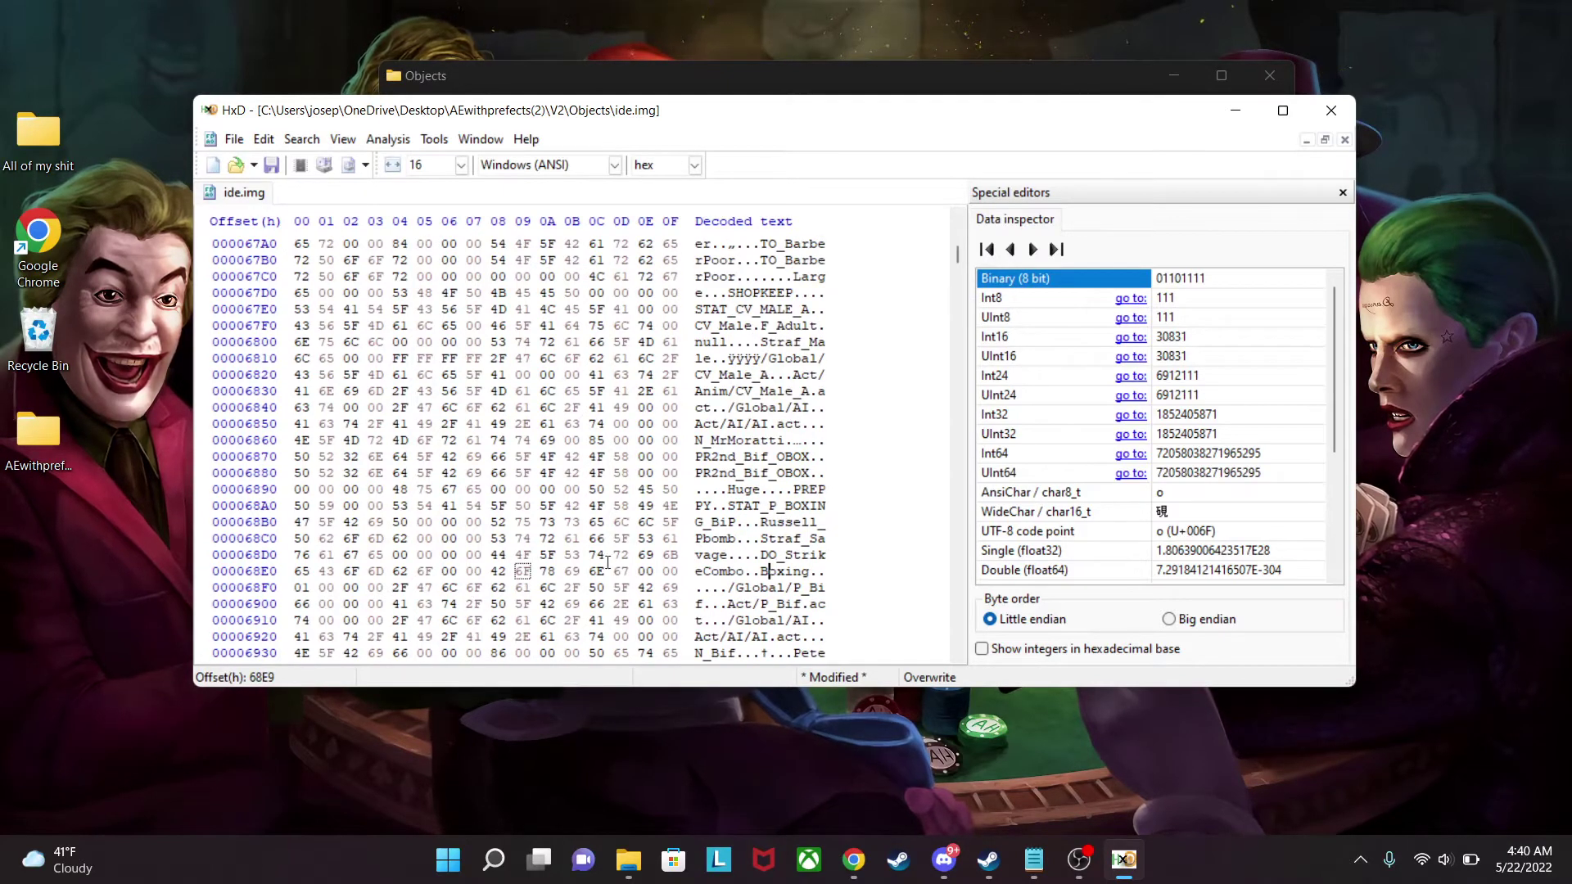
pyautogui.scroll(-1, 752, 568)
pyautogui.click(720, 541)
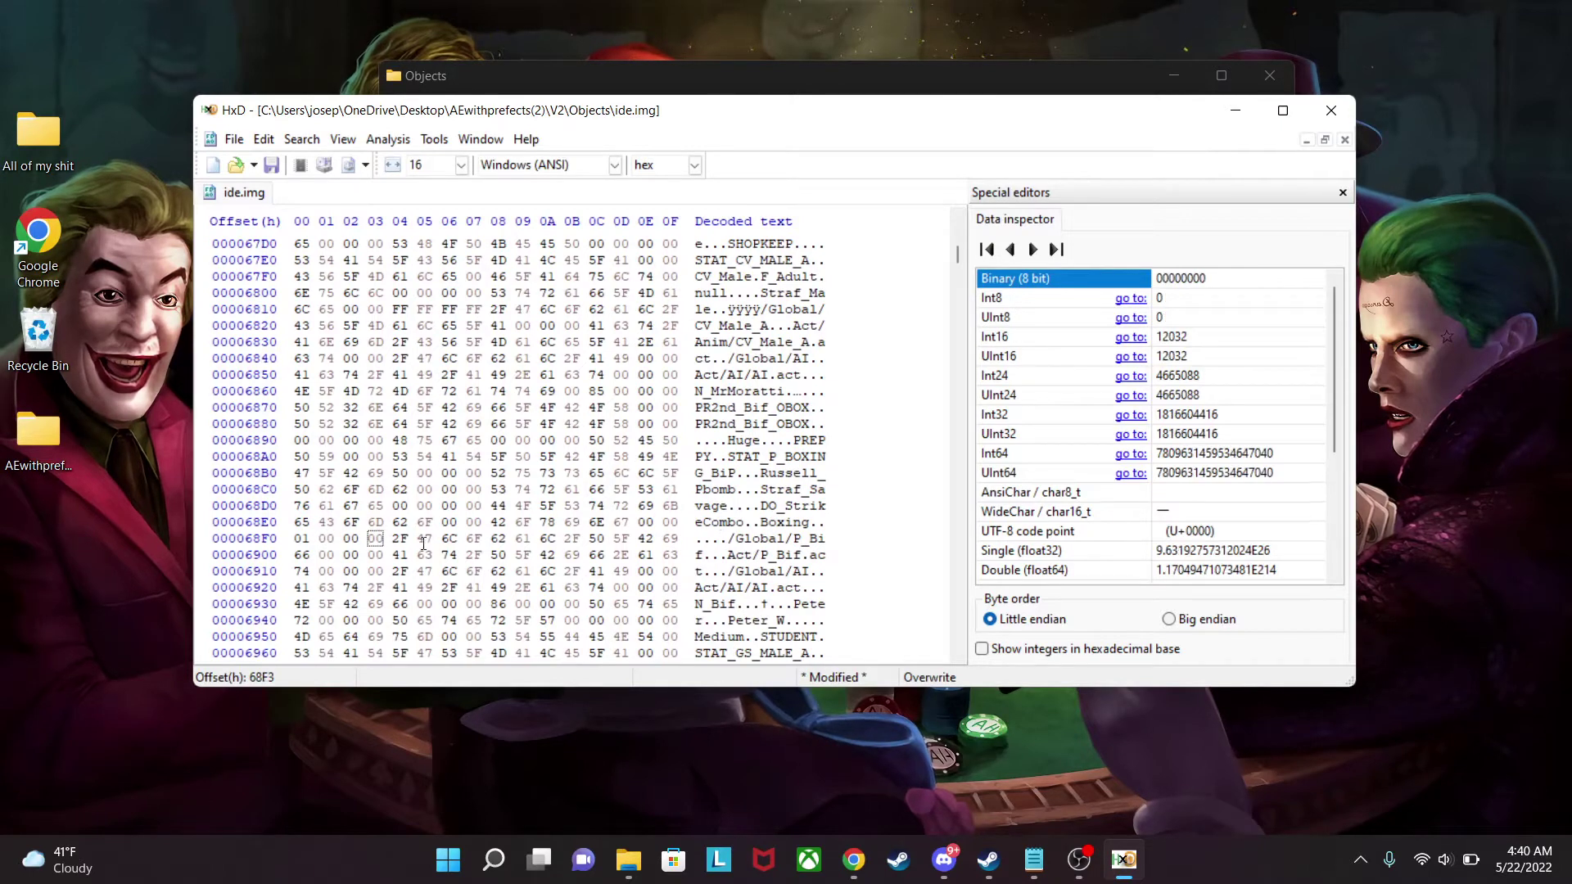
pyautogui.click(299, 538)
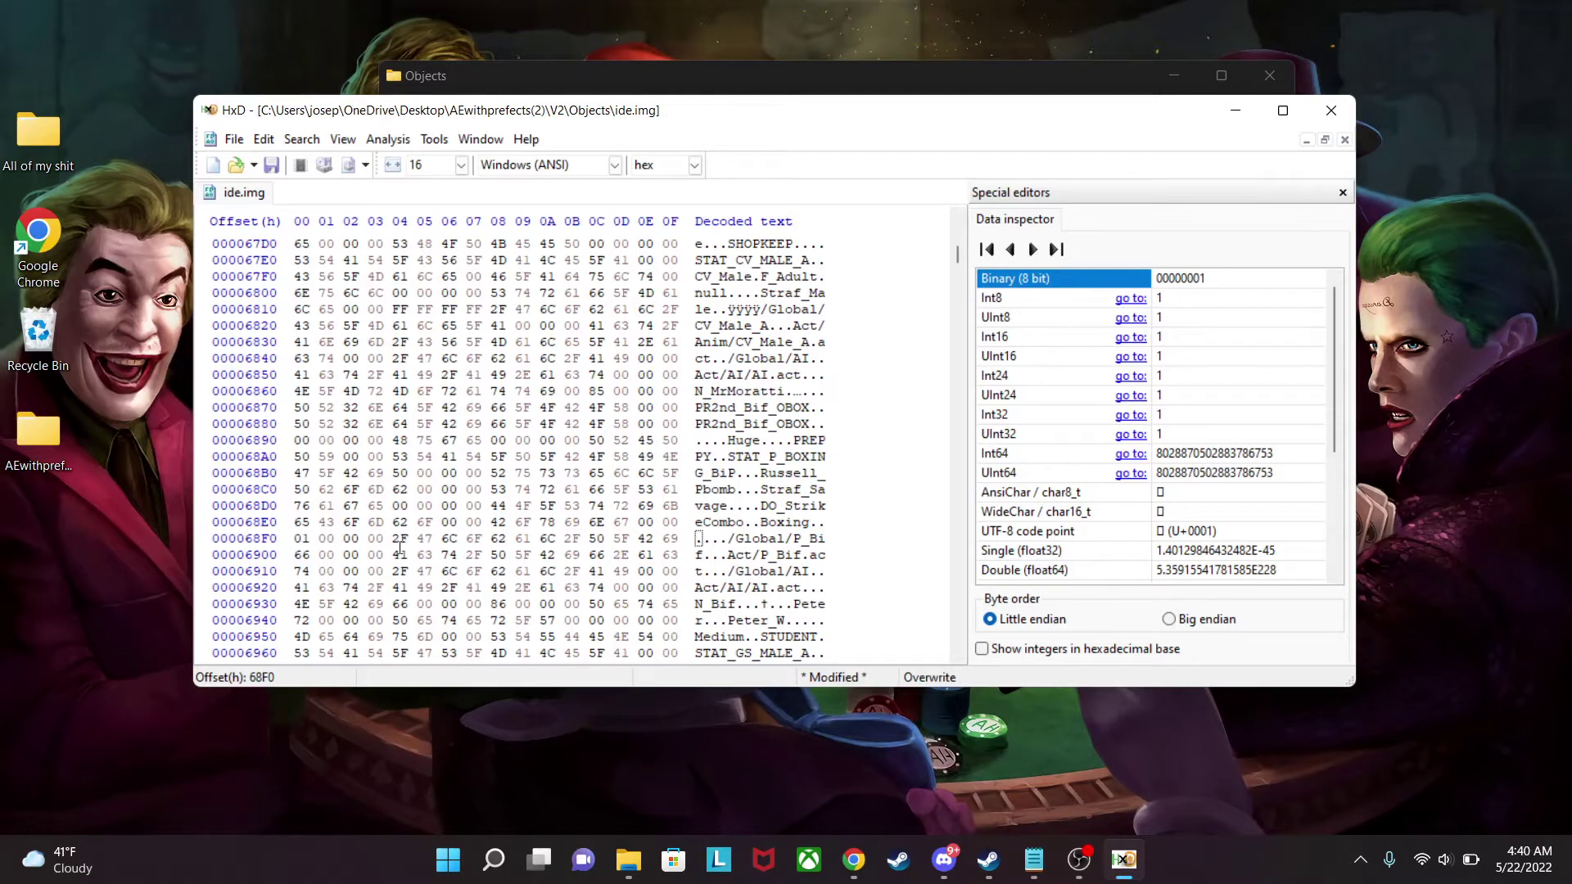
pyautogui.write('FF FF FF F')
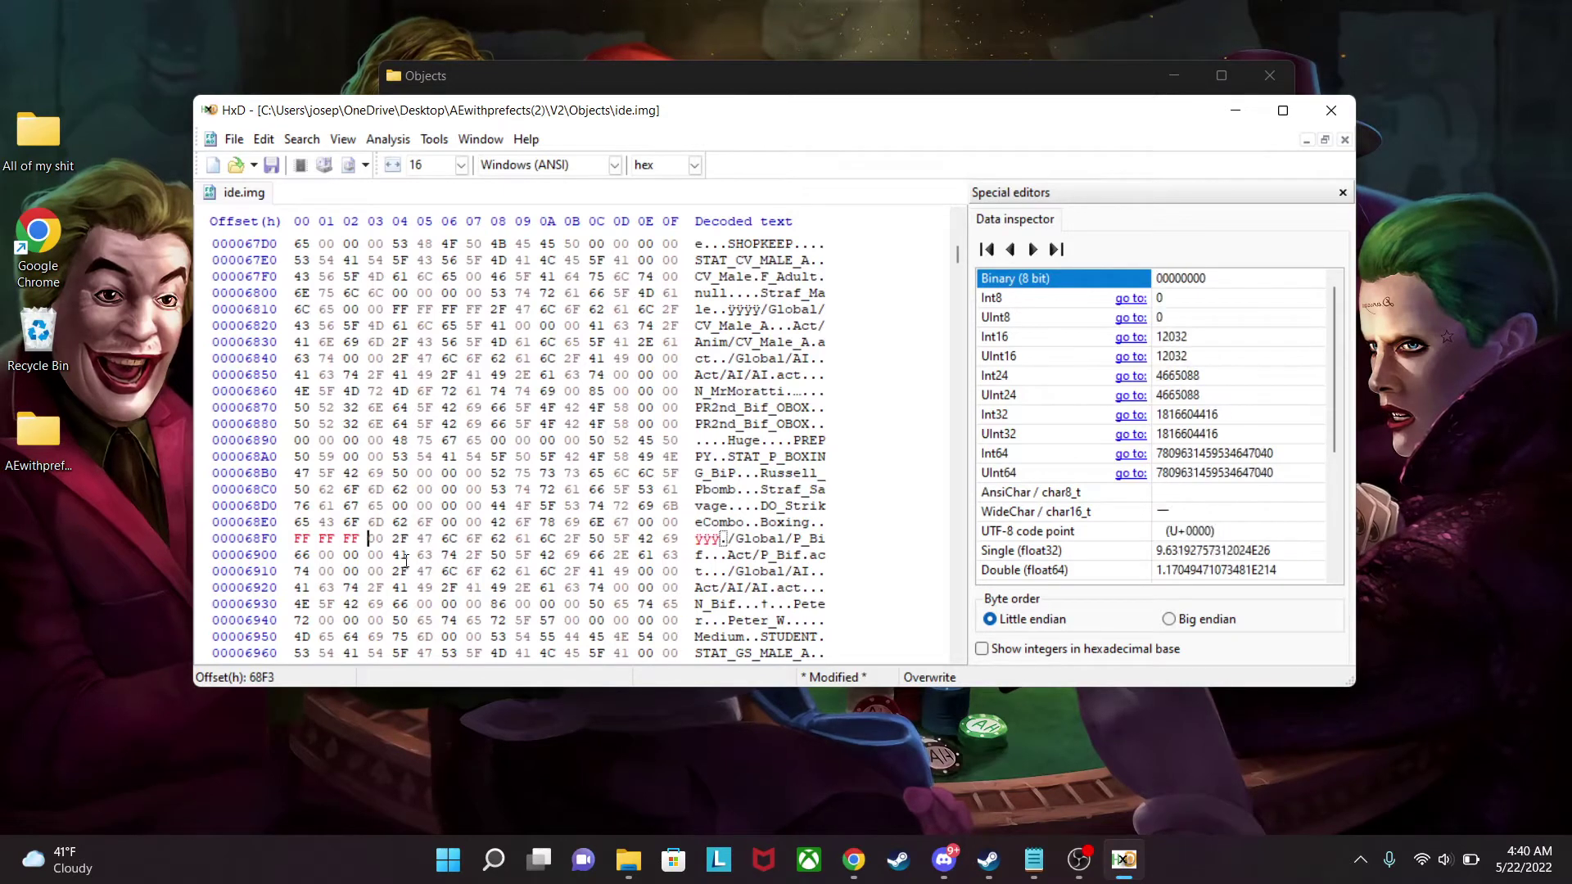
pyautogui.write('F')
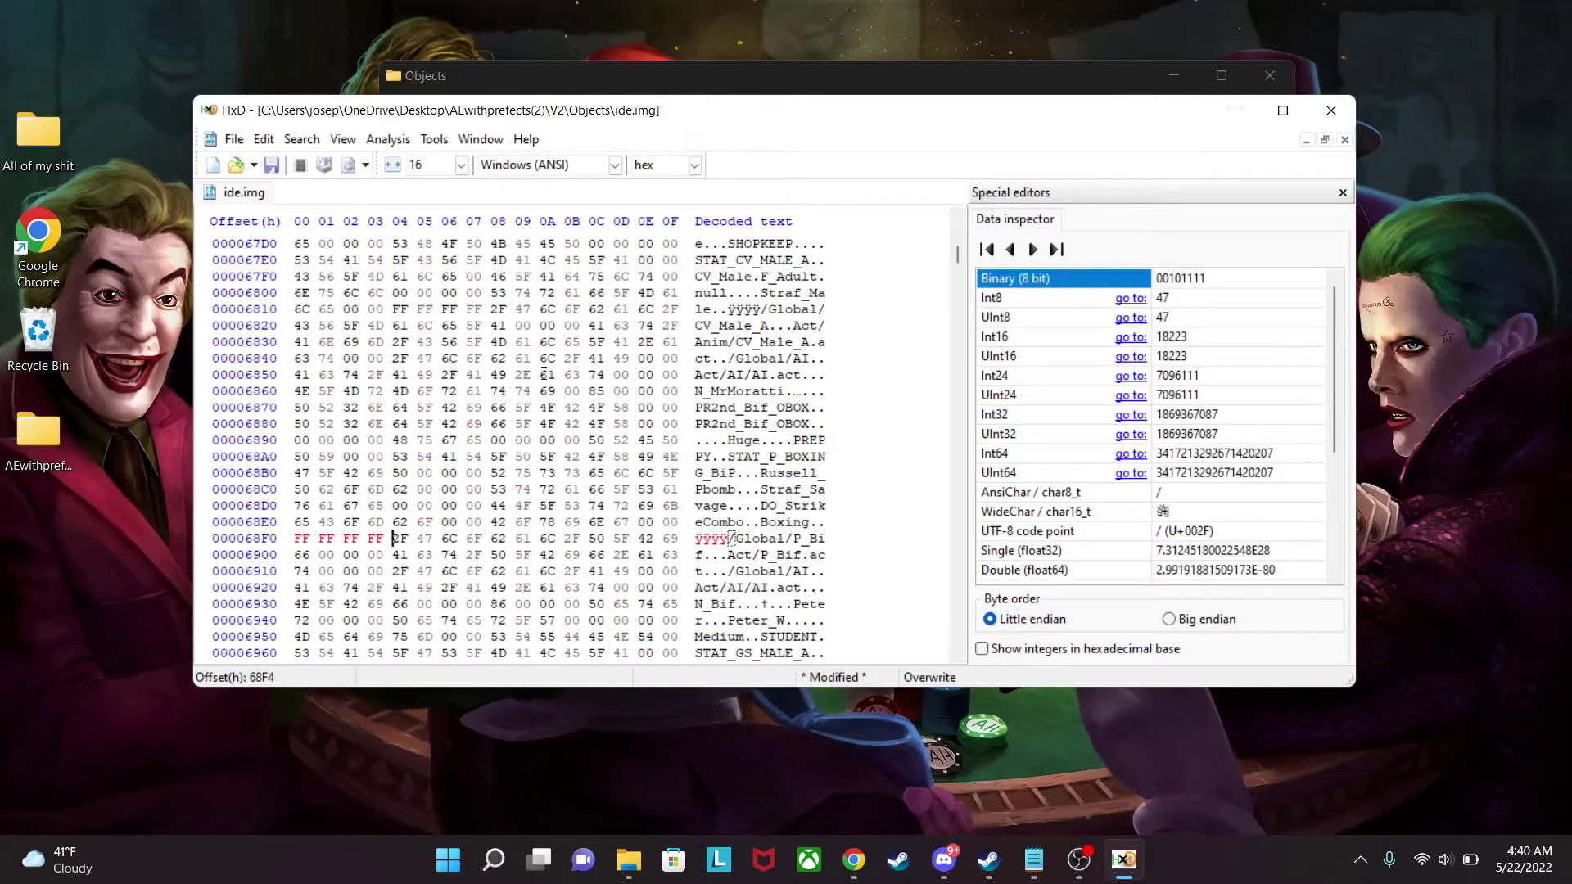
# Set the four bytes at offset 68F0 back to 01 00 00 00 and save ide.img.
pyautogui.press('Left')
pyautogui.press('Left')
pyautogui.press('Left')
pyautogui.press('Left')
pyautogui.press('Left')
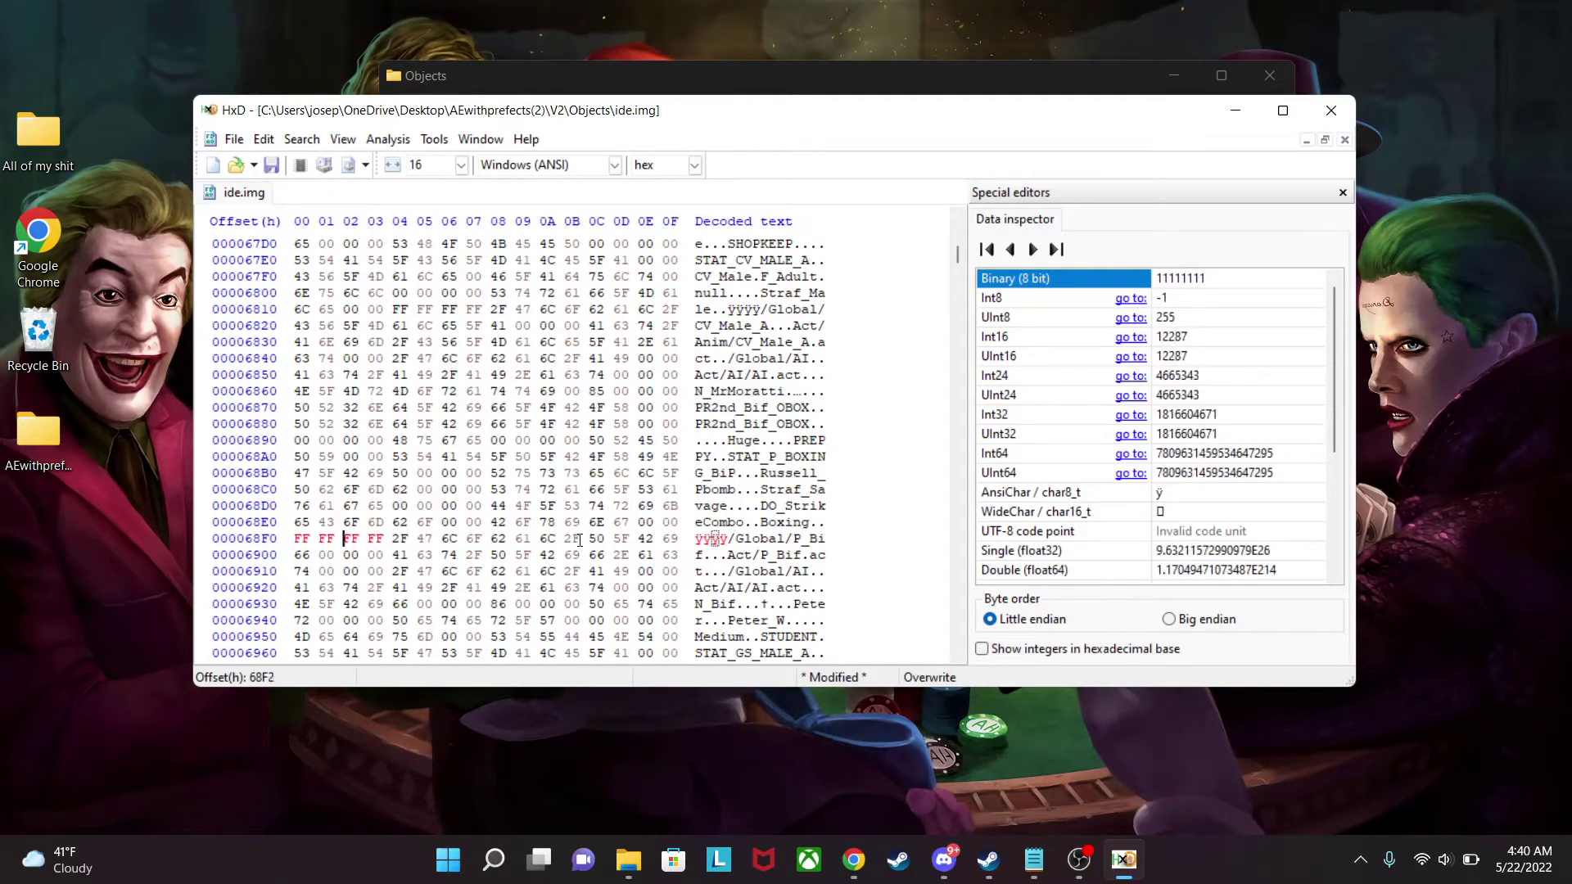
pyautogui.press('Right')
pyautogui.write('01 00 00 00')
pyautogui.click(271, 166)
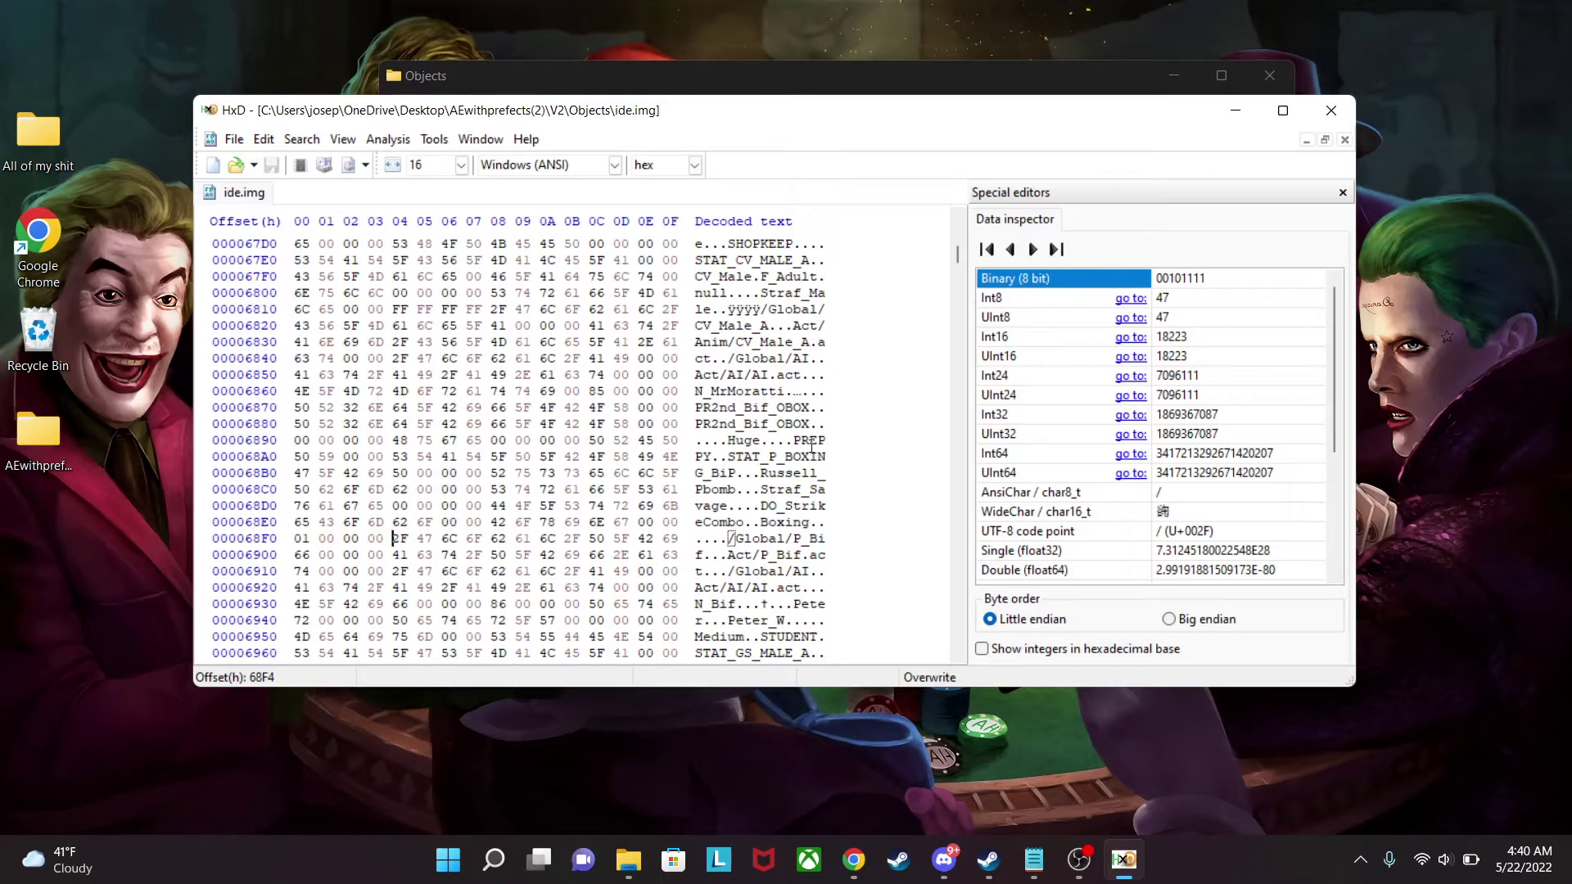
# Search ide.img forward for the text string "Johnny".
pyautogui.scroll(-2, 811, 458)
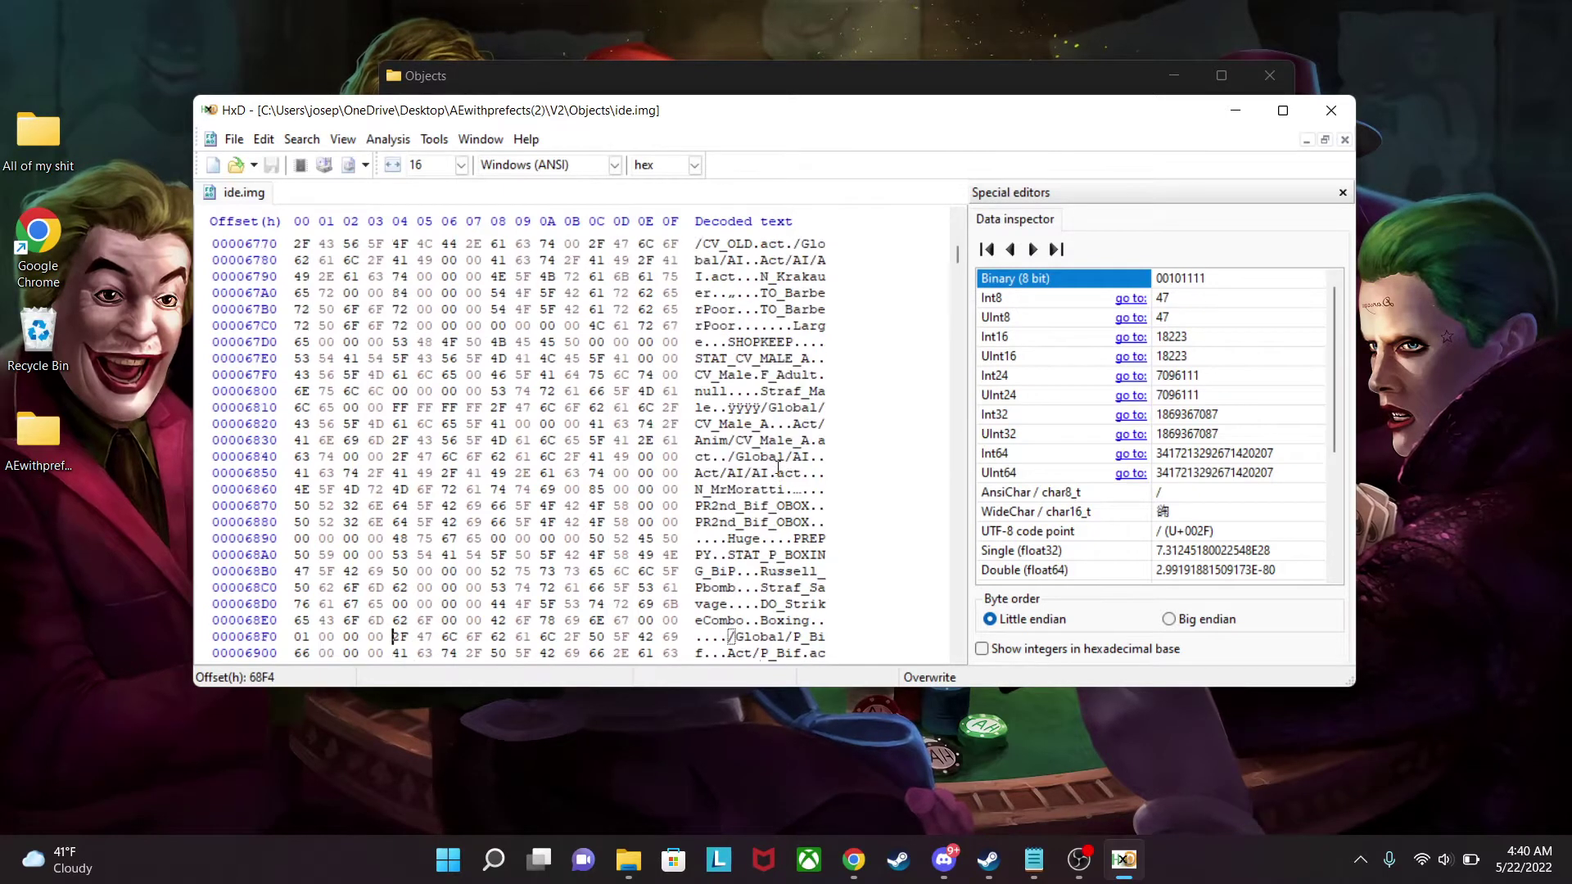
pyautogui.scroll(1, 809, 496)
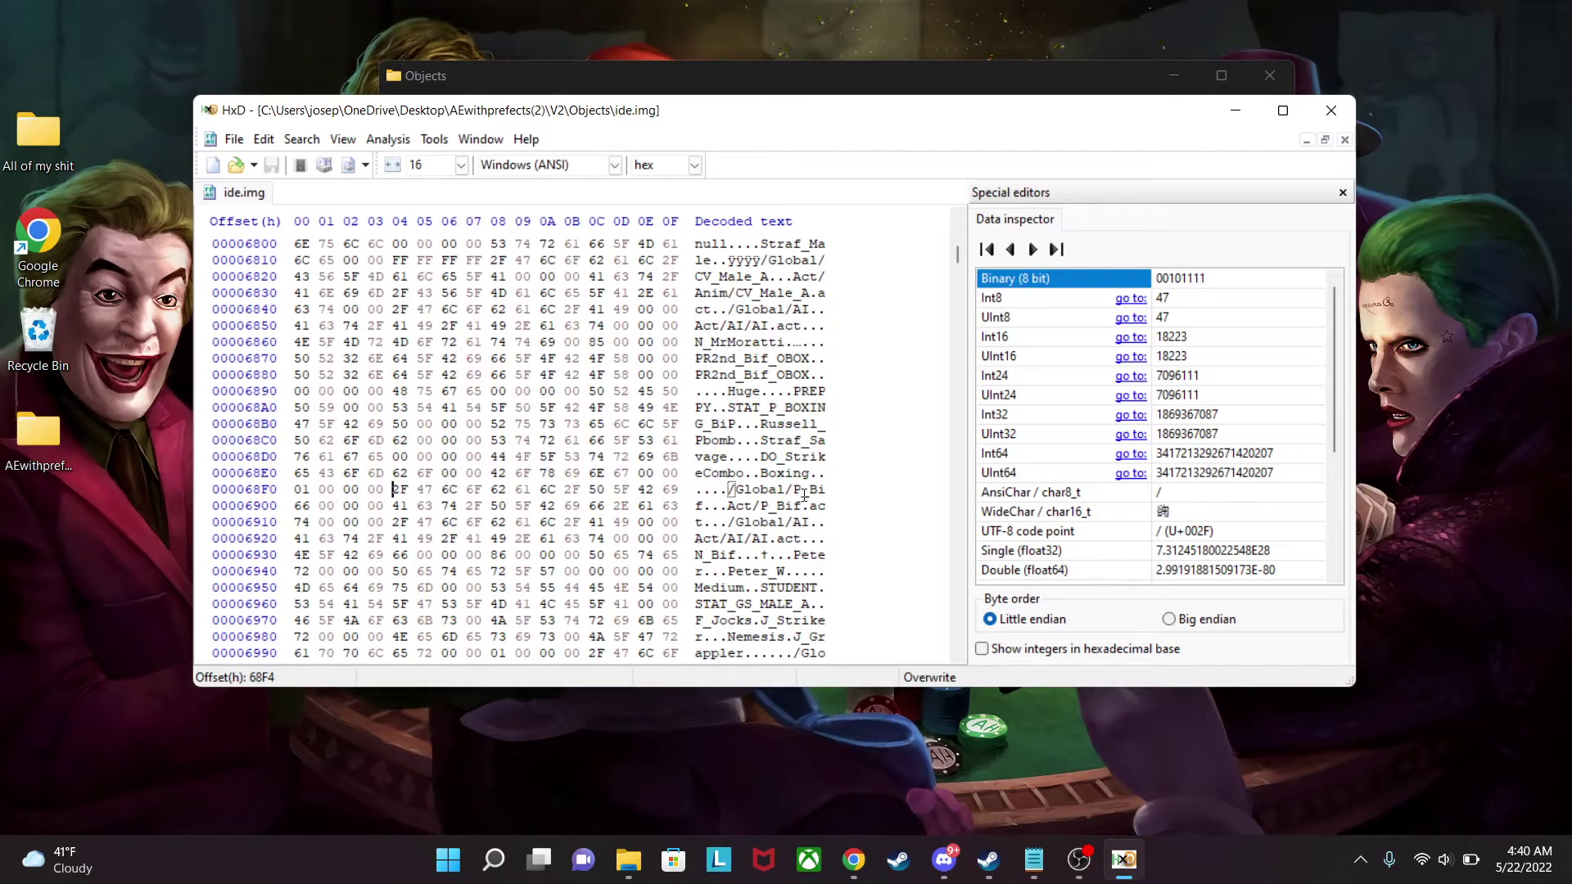
pyautogui.scroll(1, 815, 517)
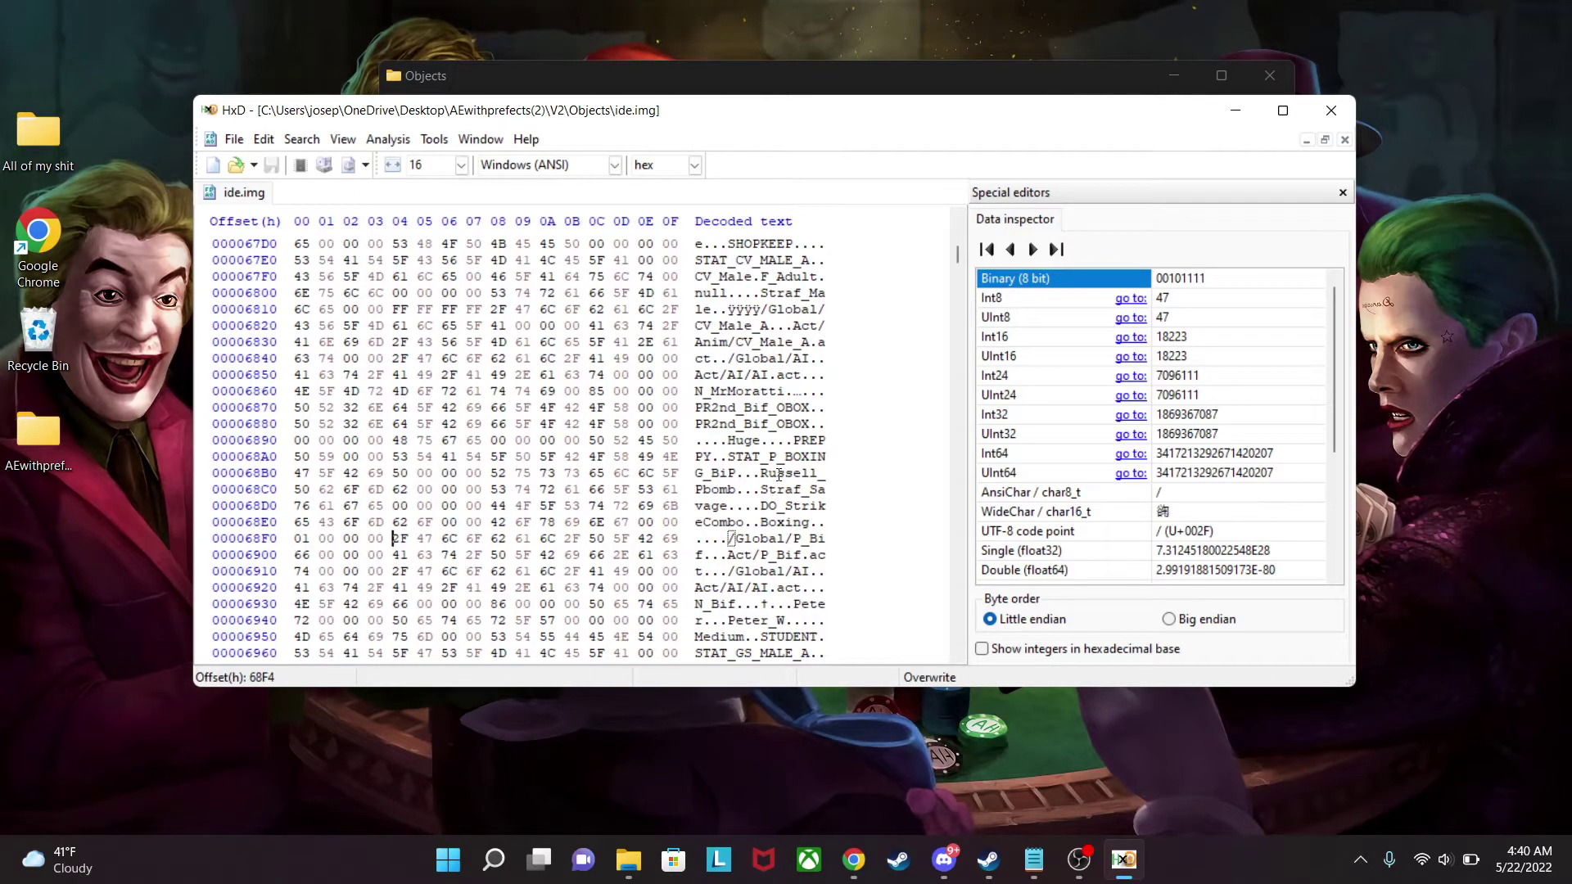
pyautogui.hotkey('ctrl', 'f')
pyautogui.write('Johnny')
pyautogui.press('Return')
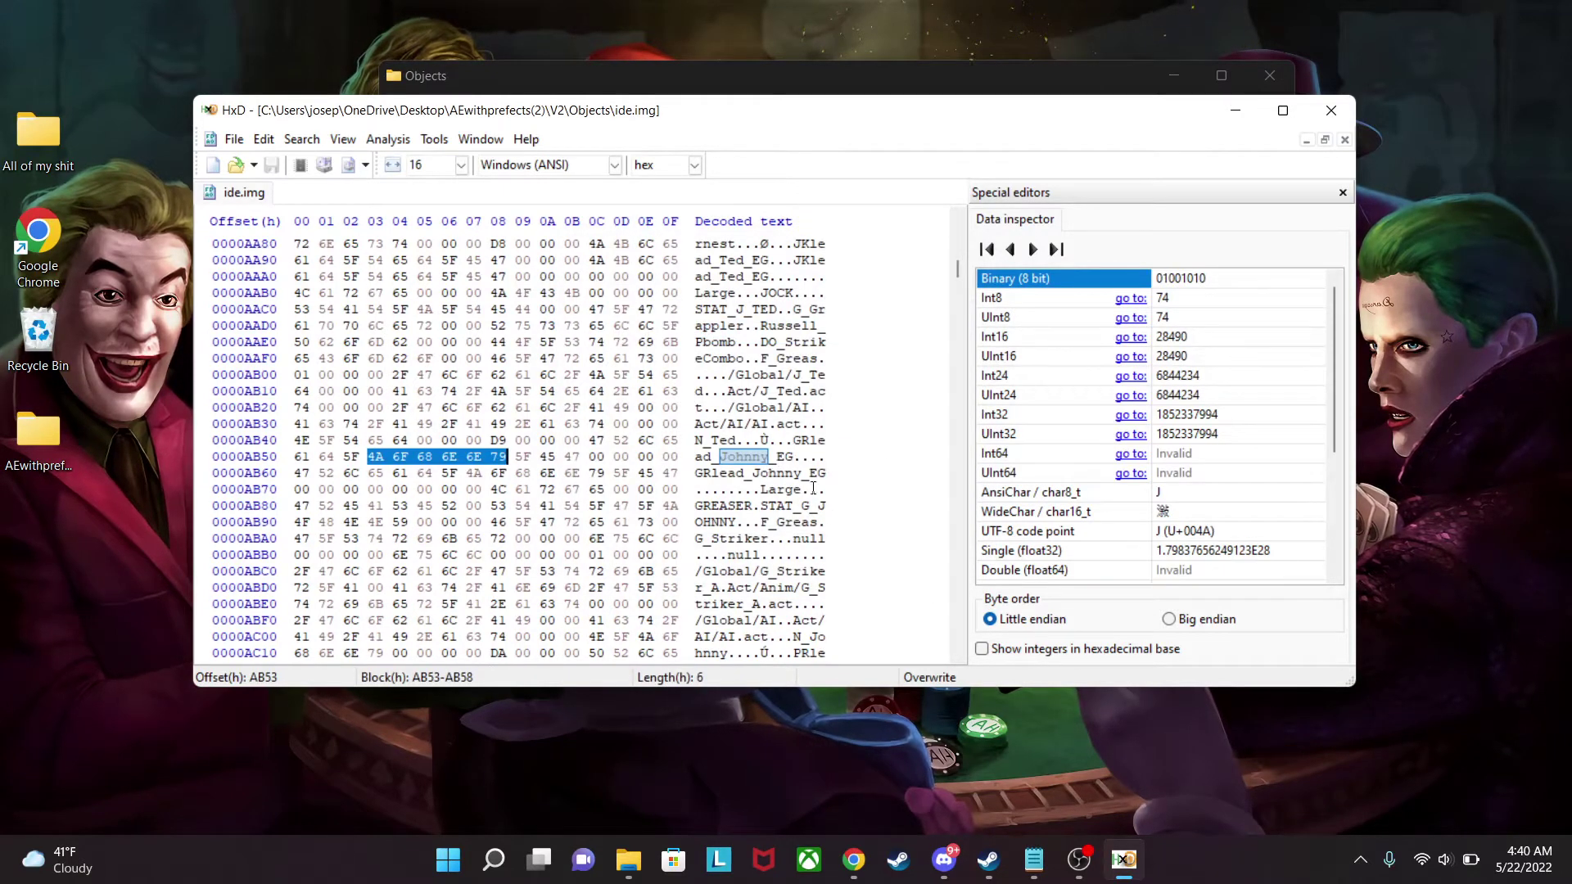
pyautogui.scroll(-2, 829, 501)
pyautogui.scroll(1, 829, 501)
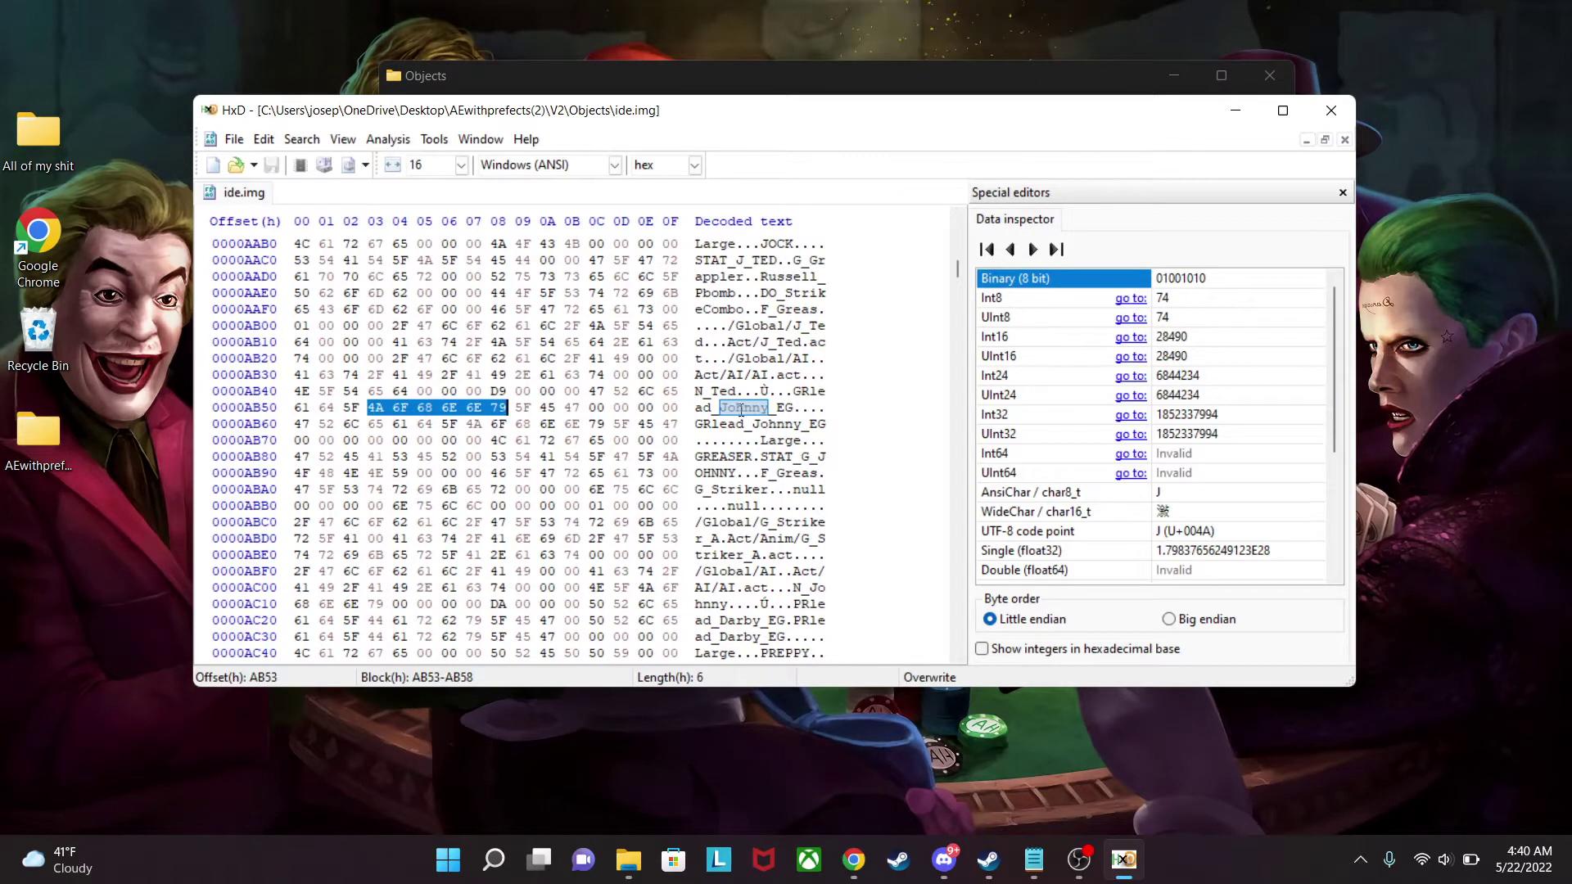
# Highlight the STAT_G_JOHNNY string in the GRlead_Johnny_EG entry.
pyautogui.click(777, 423)
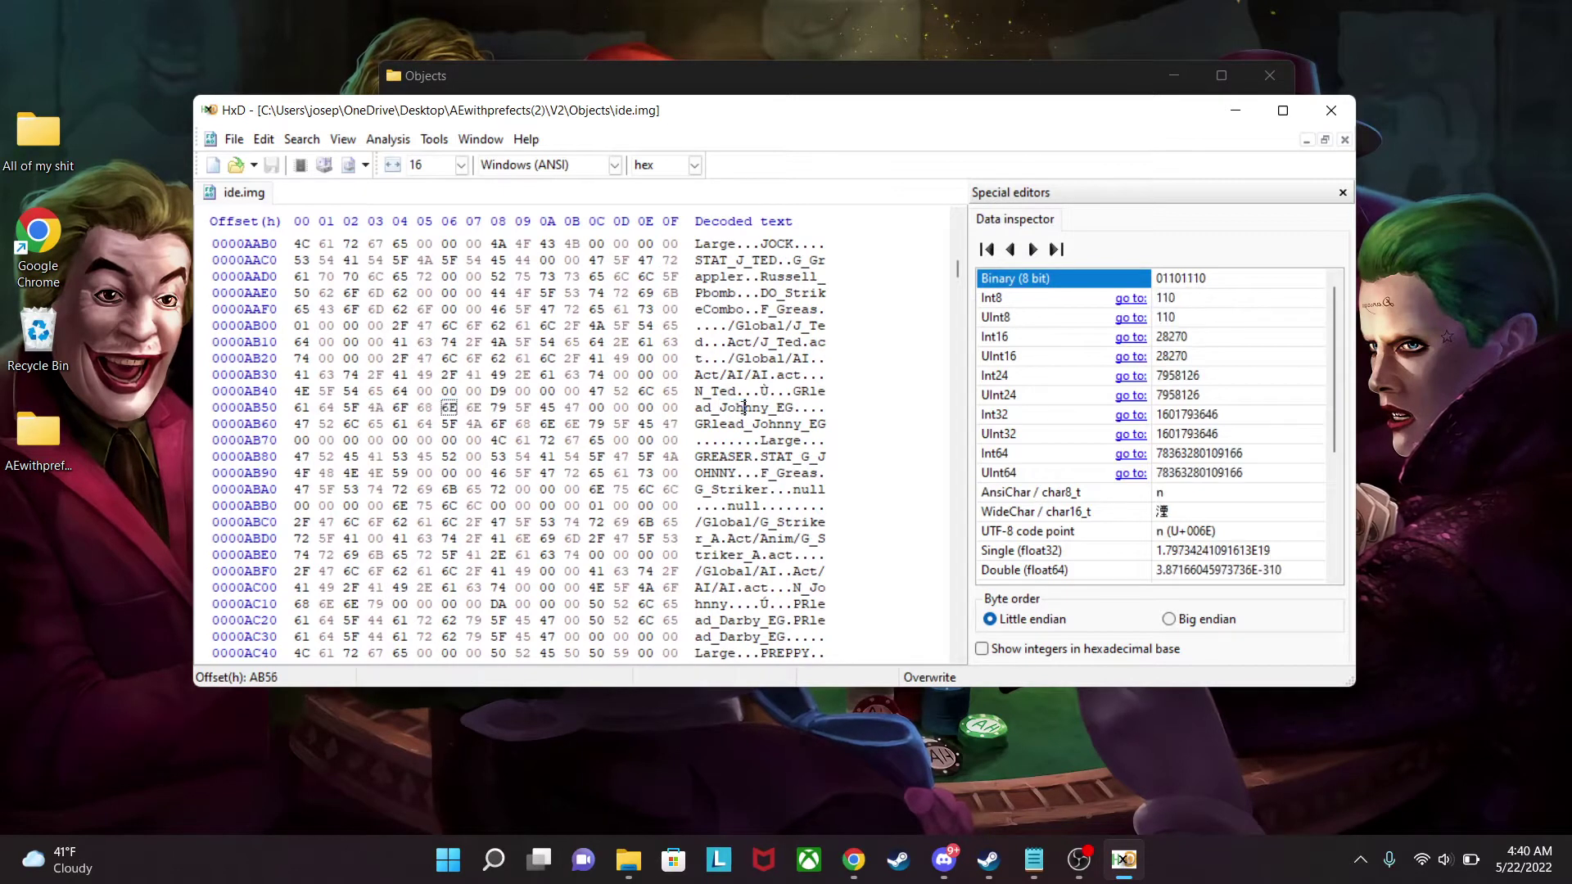
pyautogui.click(764, 457)
pyautogui.moveTo(763, 457); pyautogui.dragTo(736, 474)
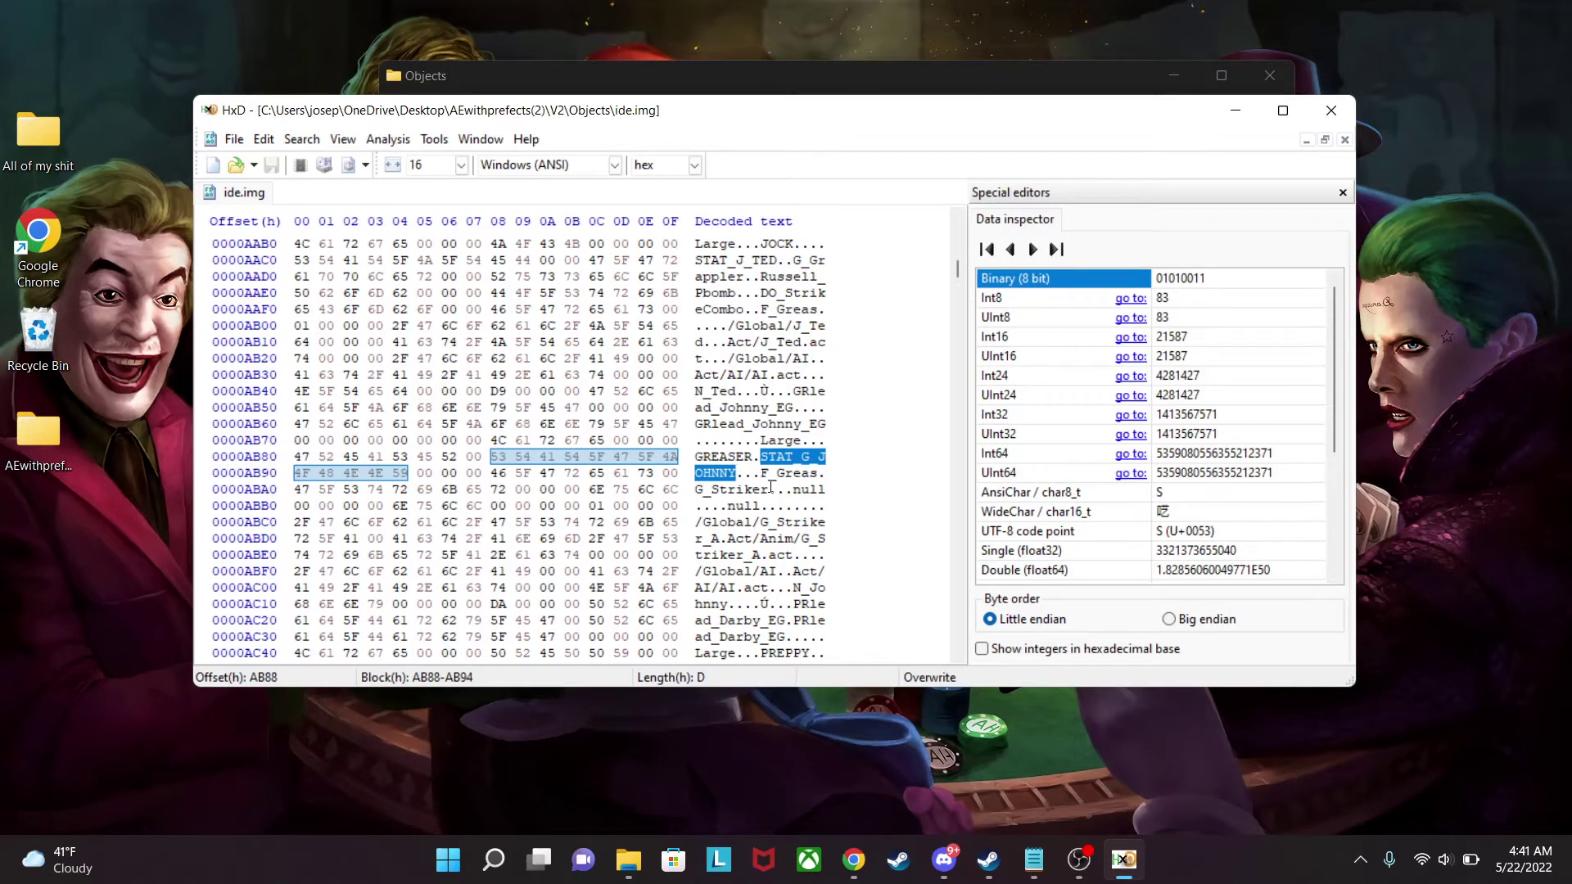
# Copy the block AB98-AC0B, from F_Greas through AI.act, in Johnny's entry and paste it into Notepad, followed by a new line.
pyautogui.click(762, 474)
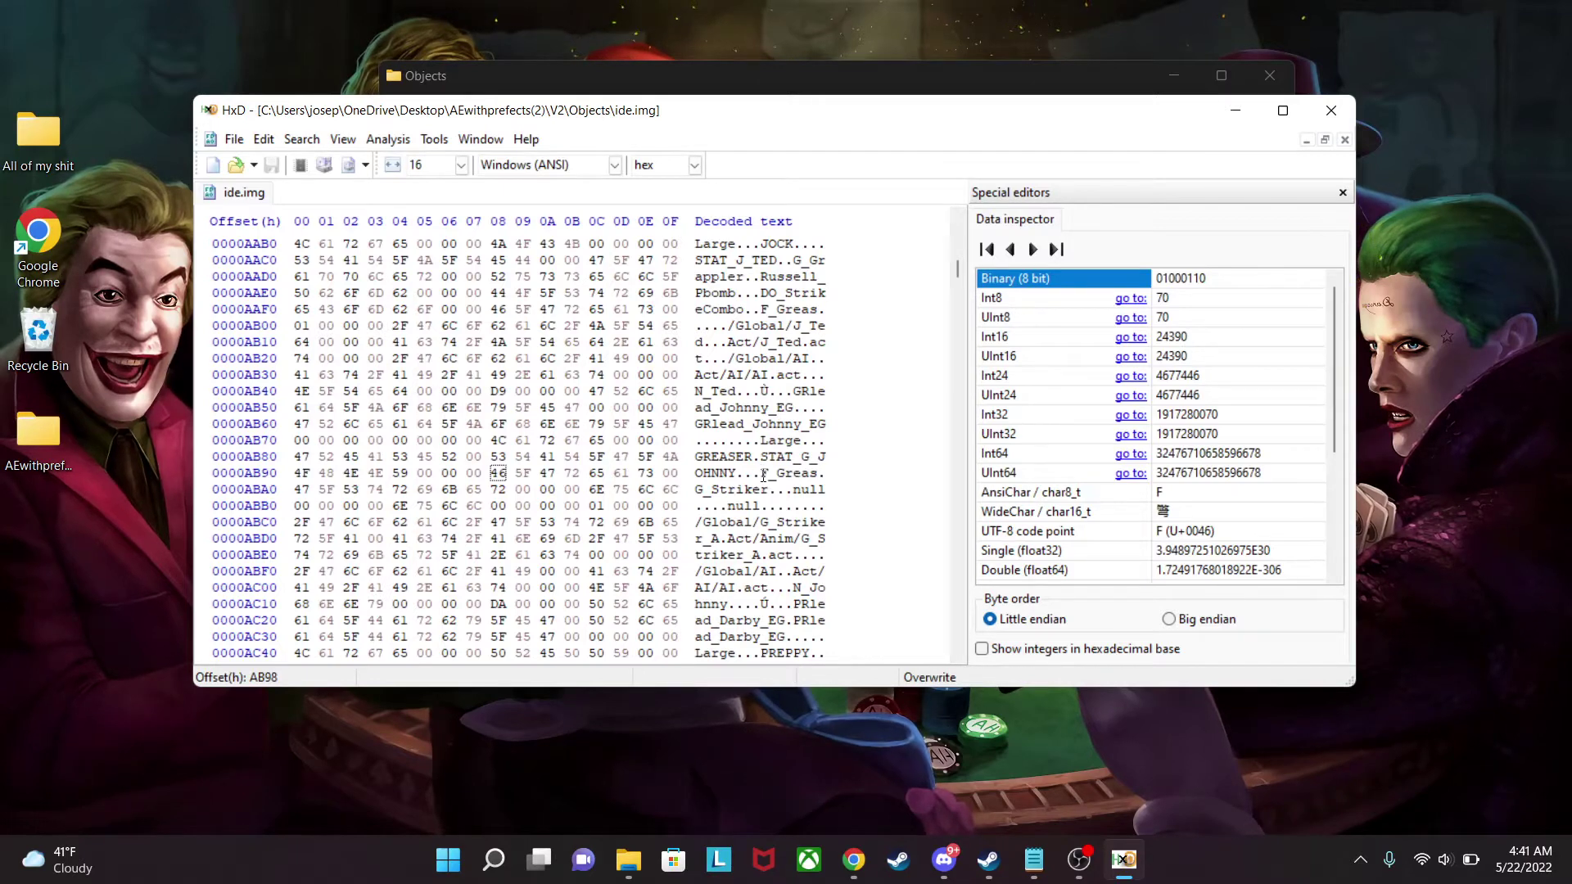
pyautogui.moveTo(762, 474); pyautogui.dragTo(795, 588)
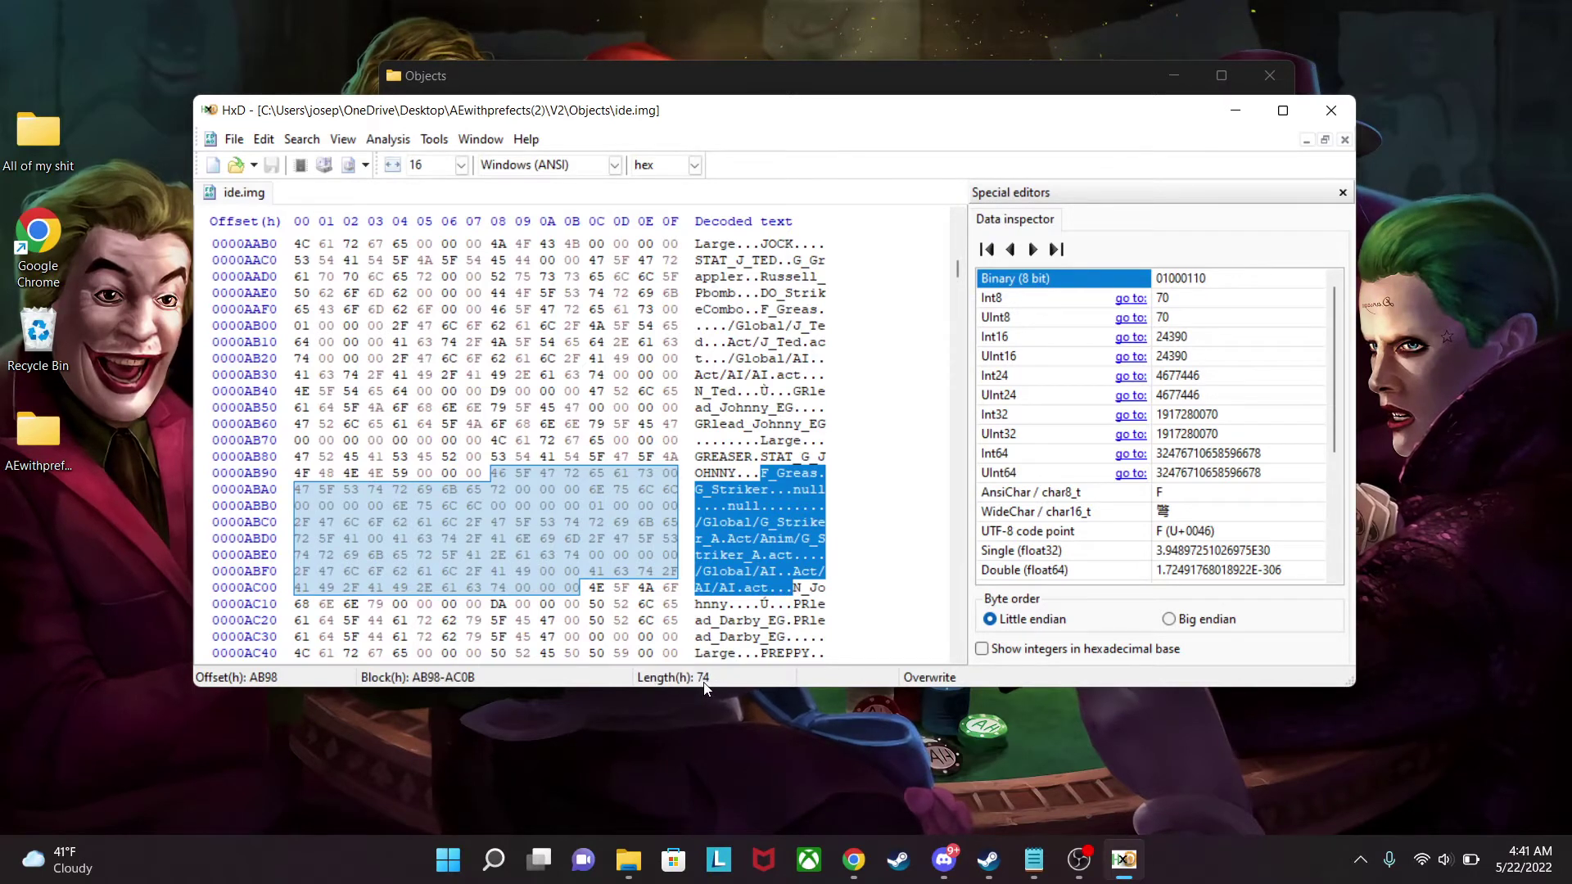
pyautogui.hotkey('ctrl', 'c')
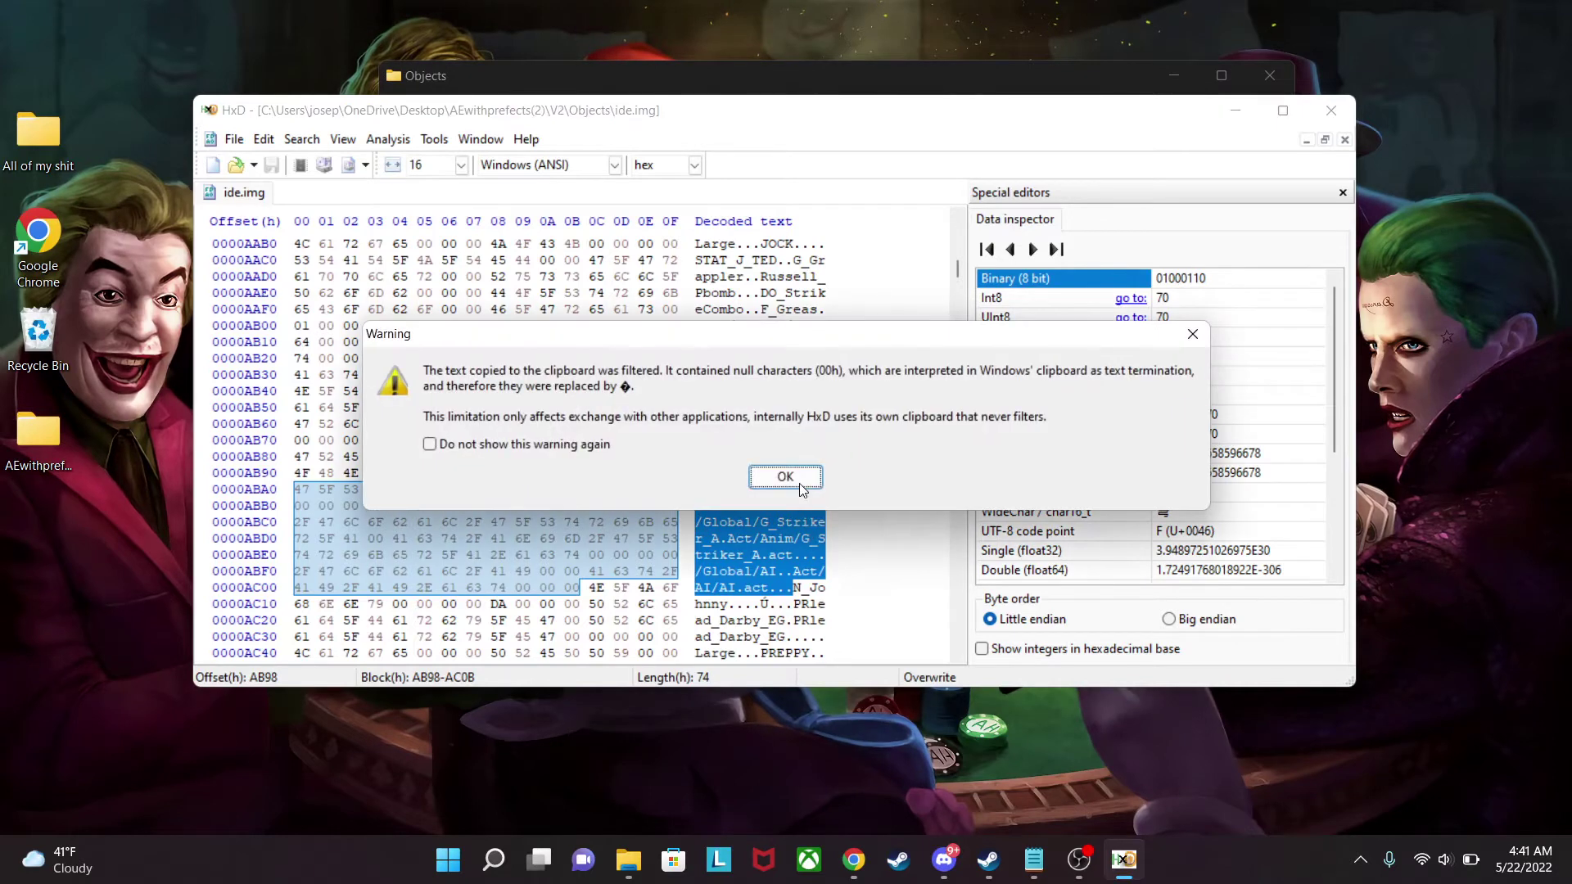
pyautogui.click(786, 480)
pyautogui.click(1035, 860)
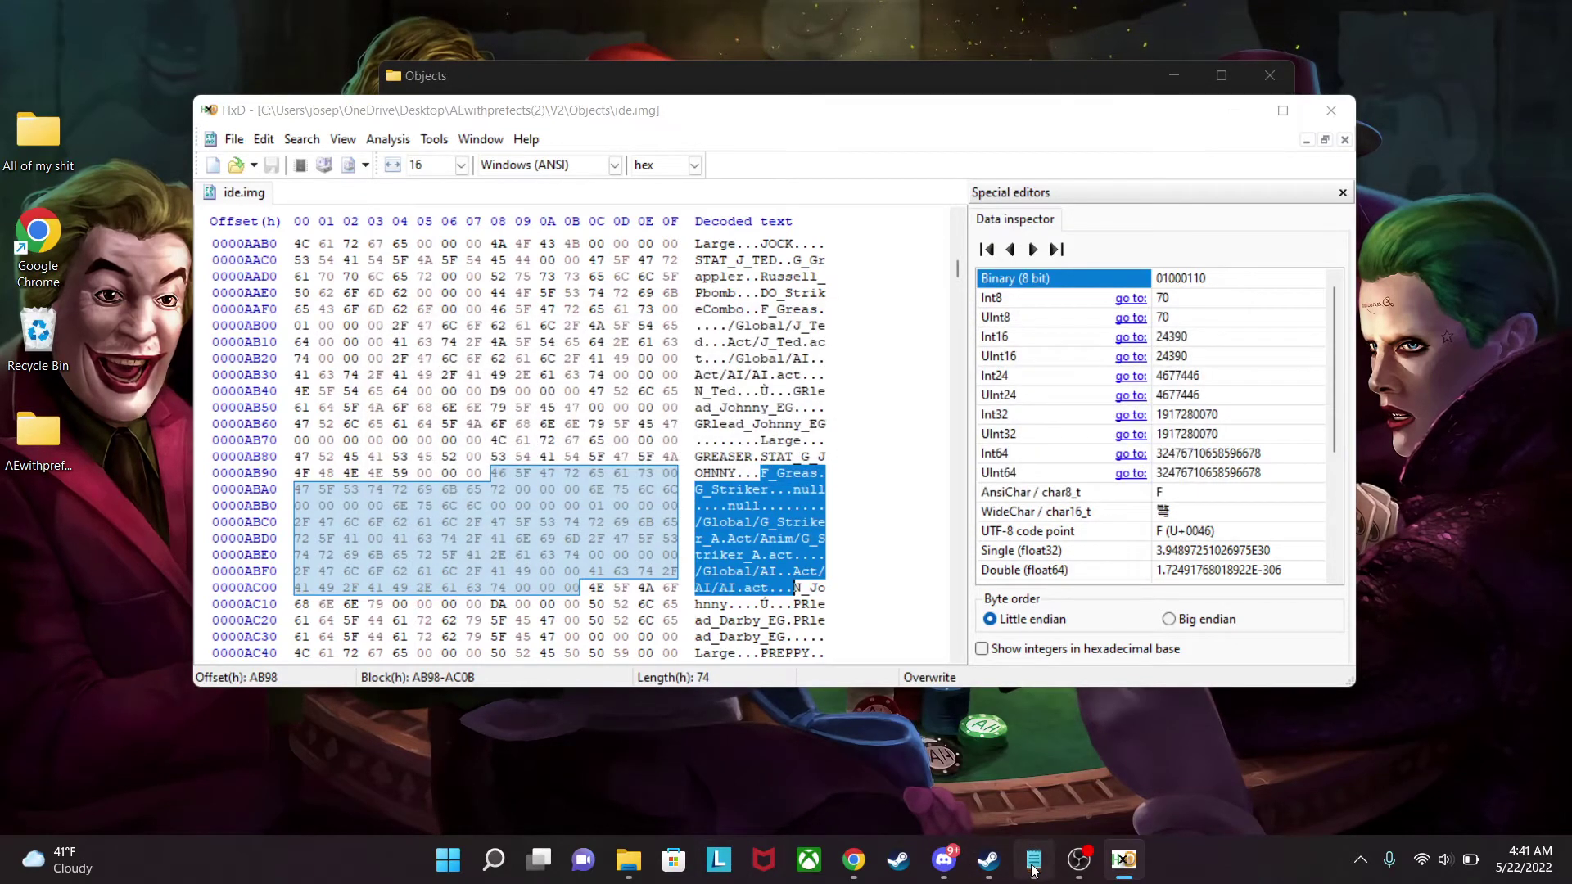
pyautogui.hotkey('ctrl', 'v')
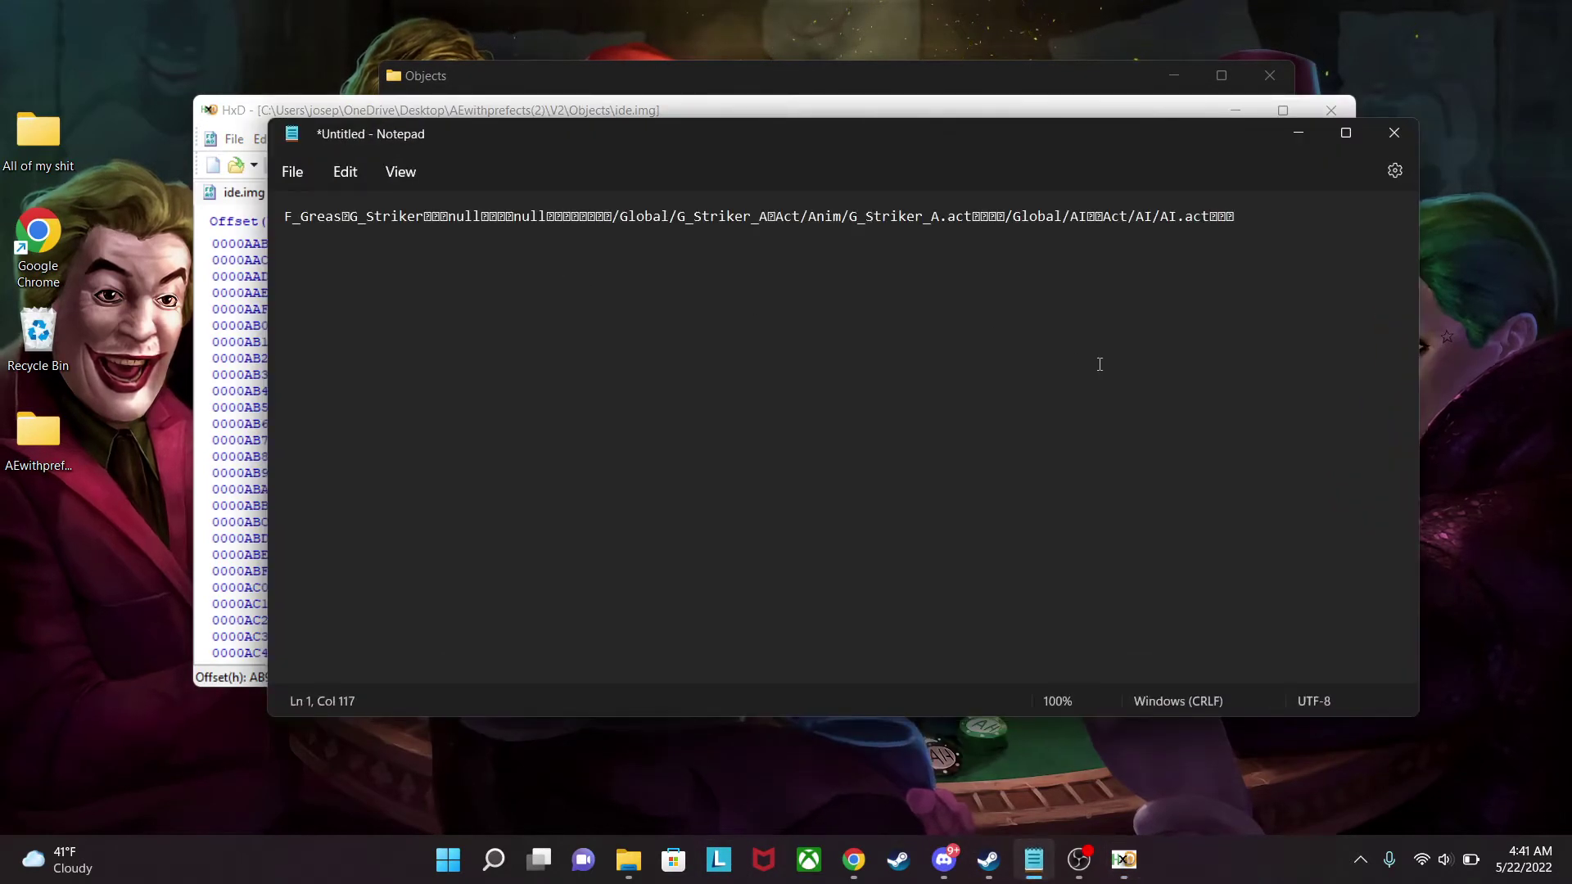
pyautogui.press('Return')
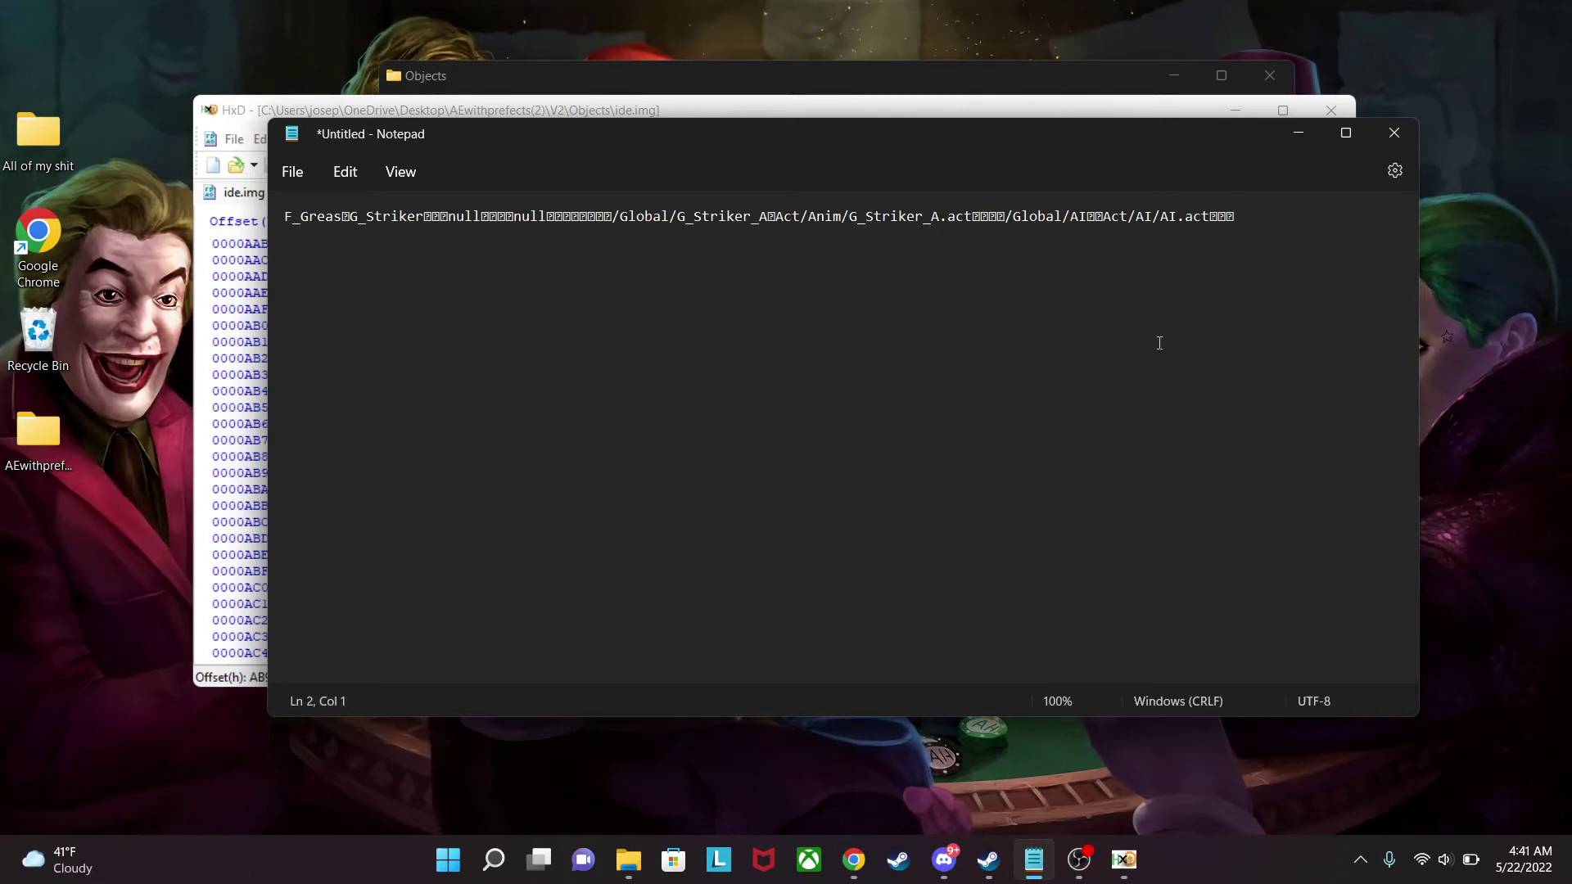
pyautogui.click(1299, 135)
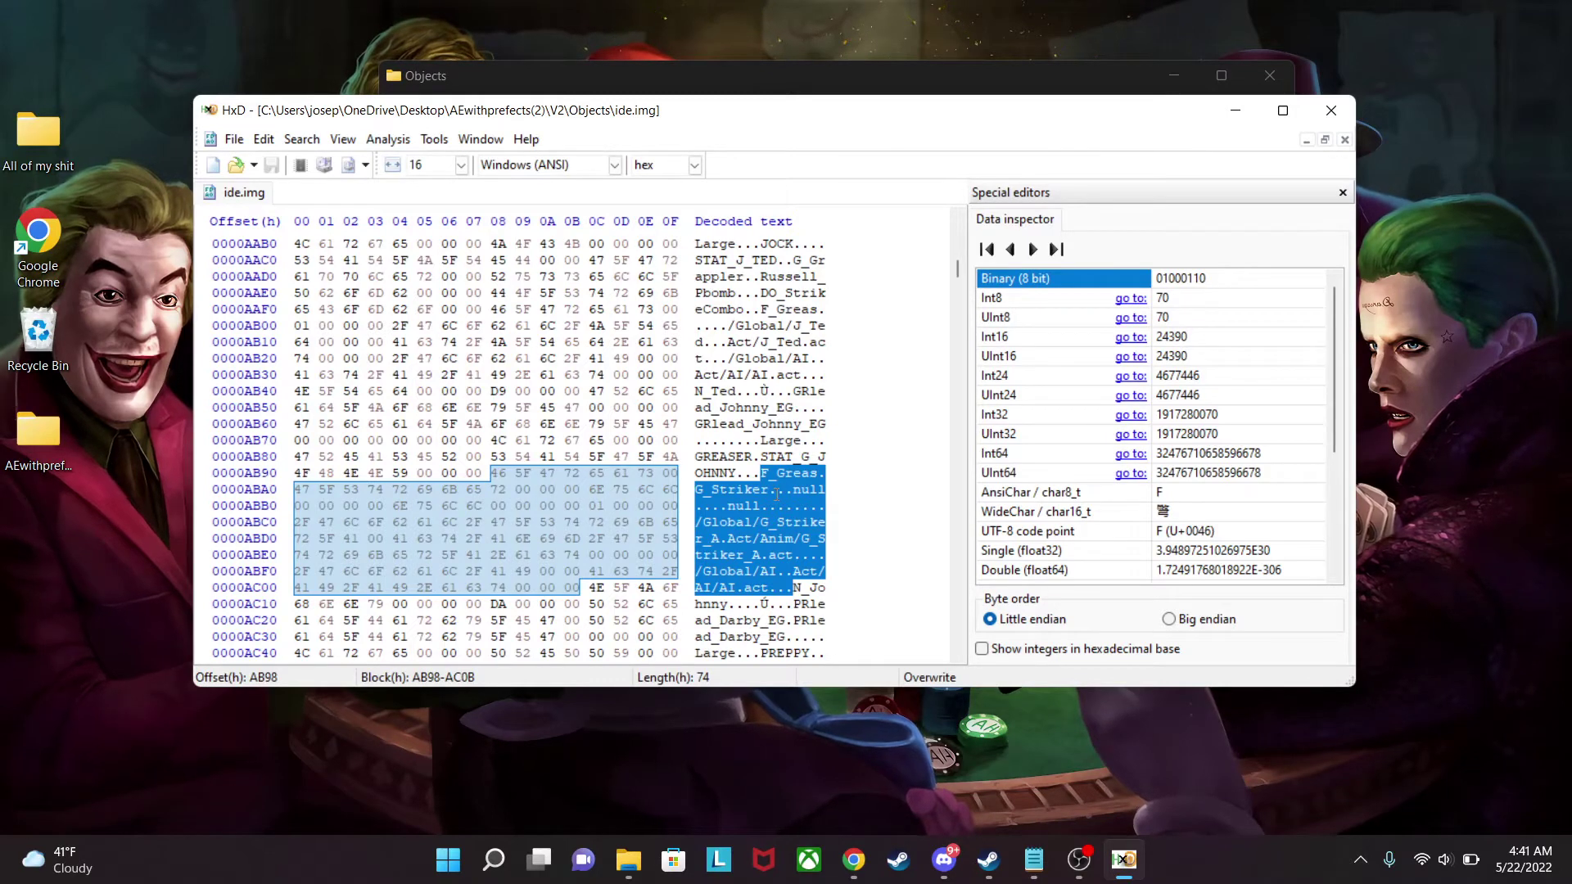
# Search ide.img for the text string "Lucky" in all directions.
pyautogui.hotkey('ctrl', 'f')
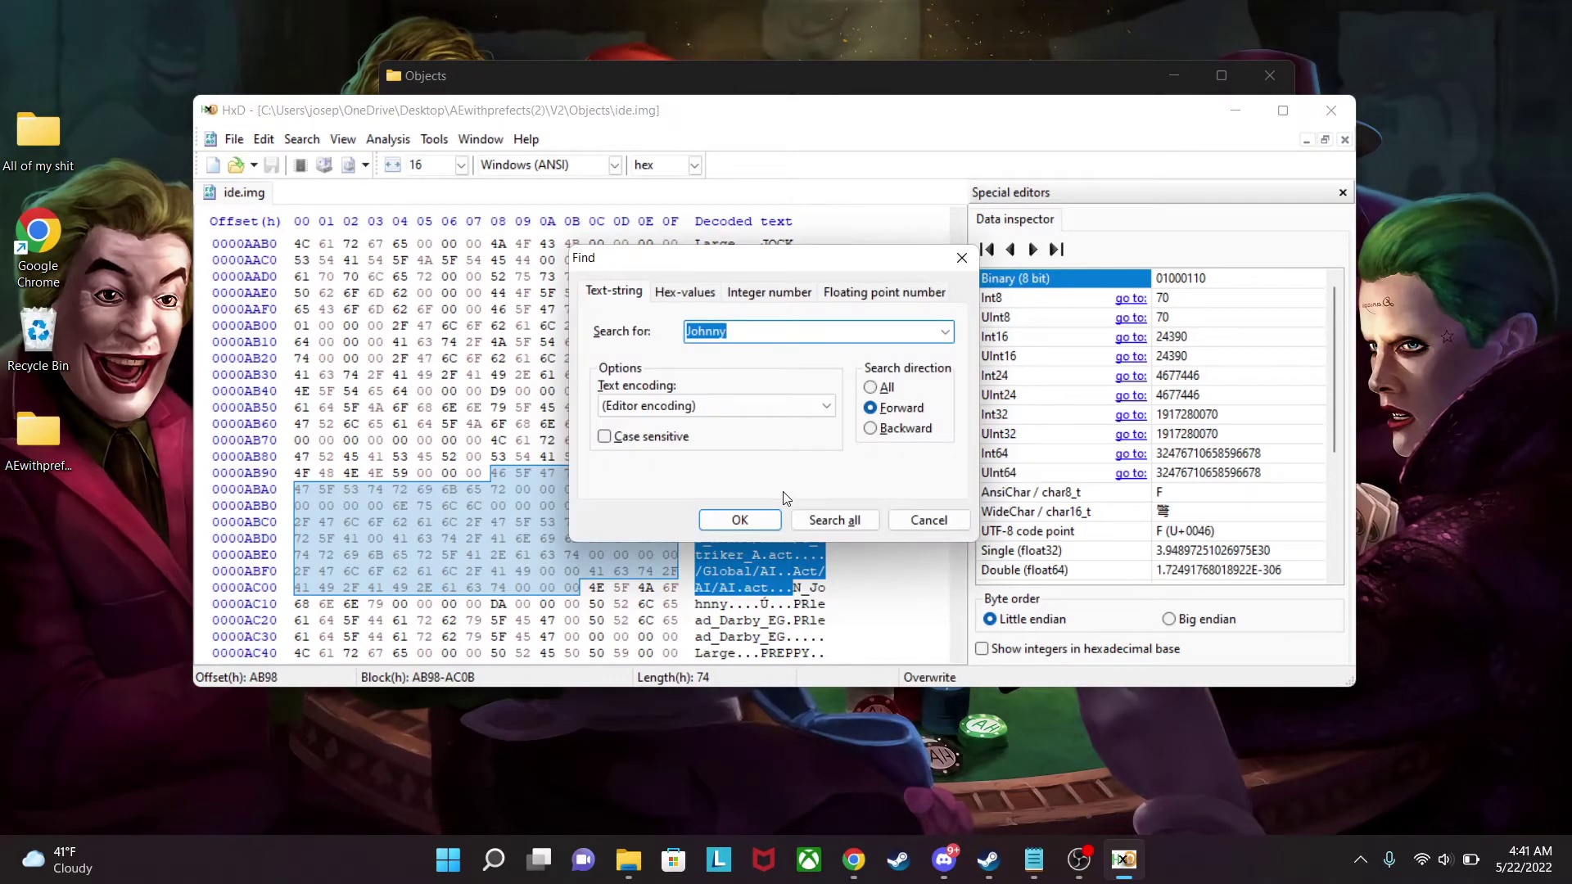
pyautogui.press('BackSpace')
pyautogui.write('Lucky')
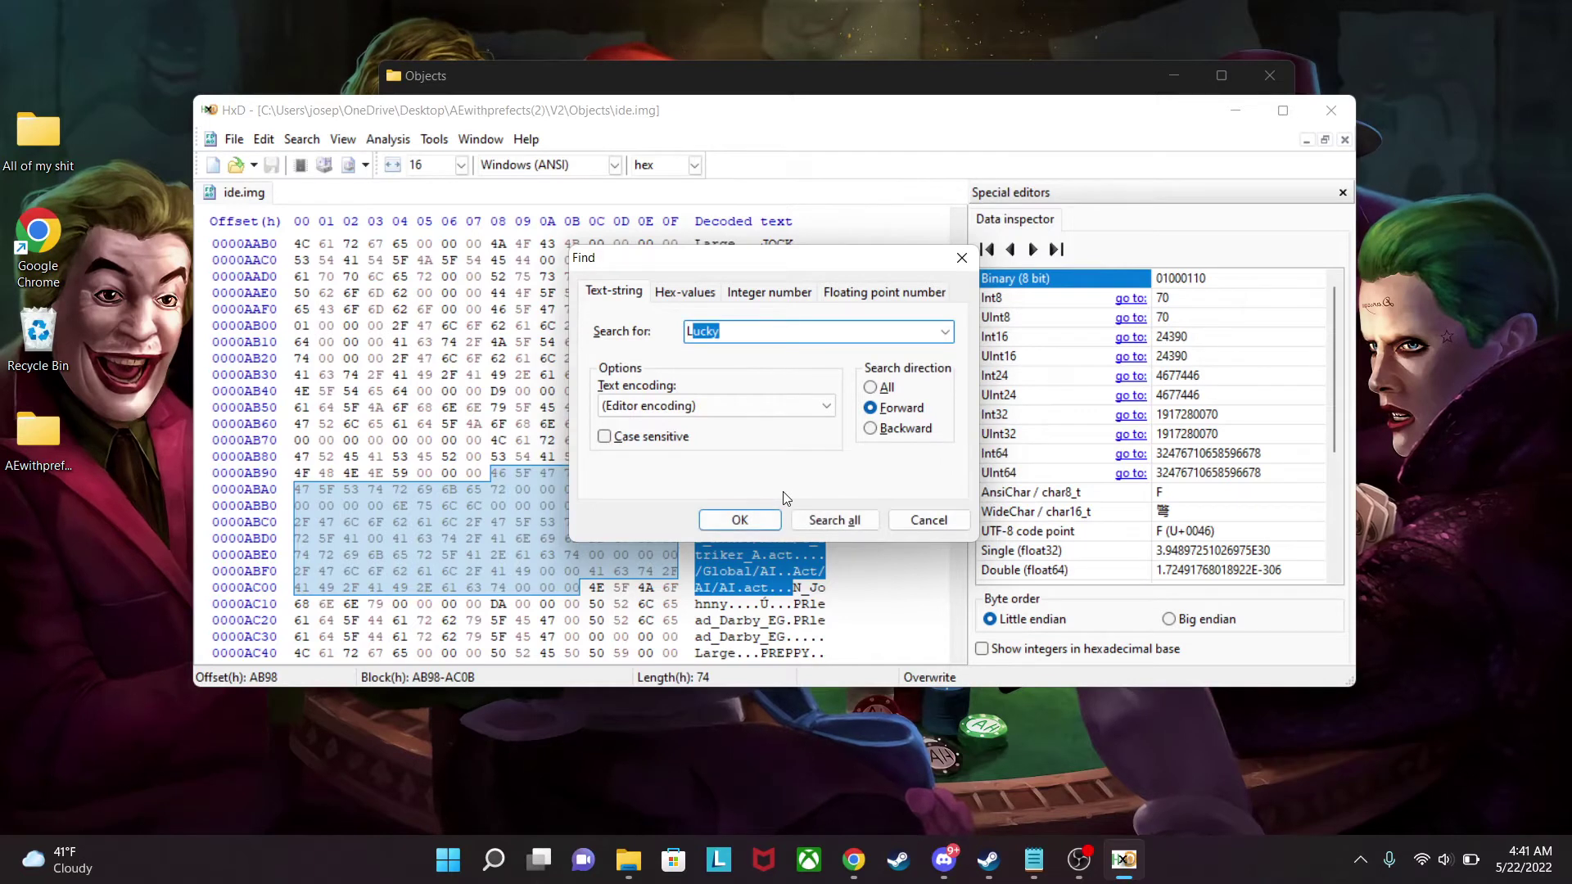
pyautogui.click(871, 390)
pyautogui.click(739, 520)
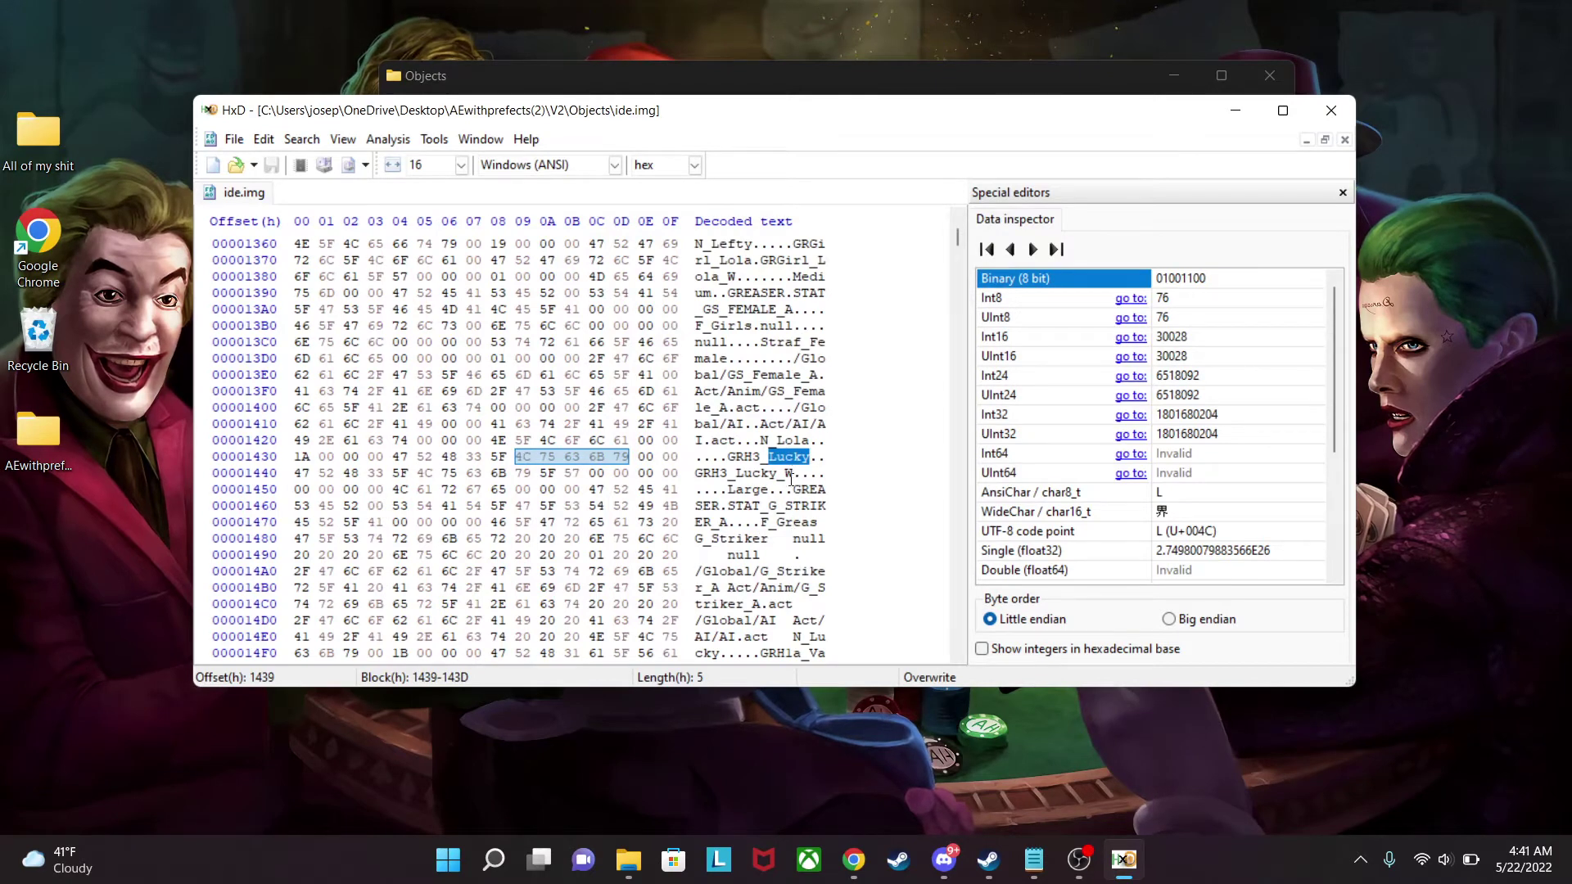
# Highlight STAT_G_STRIKER_A in Lucky's entry, and copy its block 1478-14EB, from F_Greas through AI.act, to Notepad's second line.
pyautogui.scroll(-1, 785, 488)
pyautogui.moveTo(728, 457)
pyautogui.mouseDown()
pyautogui.moveTo(825, 457)
pyautogui.moveTo(700, 464)
pyautogui.moveTo(728, 473)
pyautogui.mouseUp()
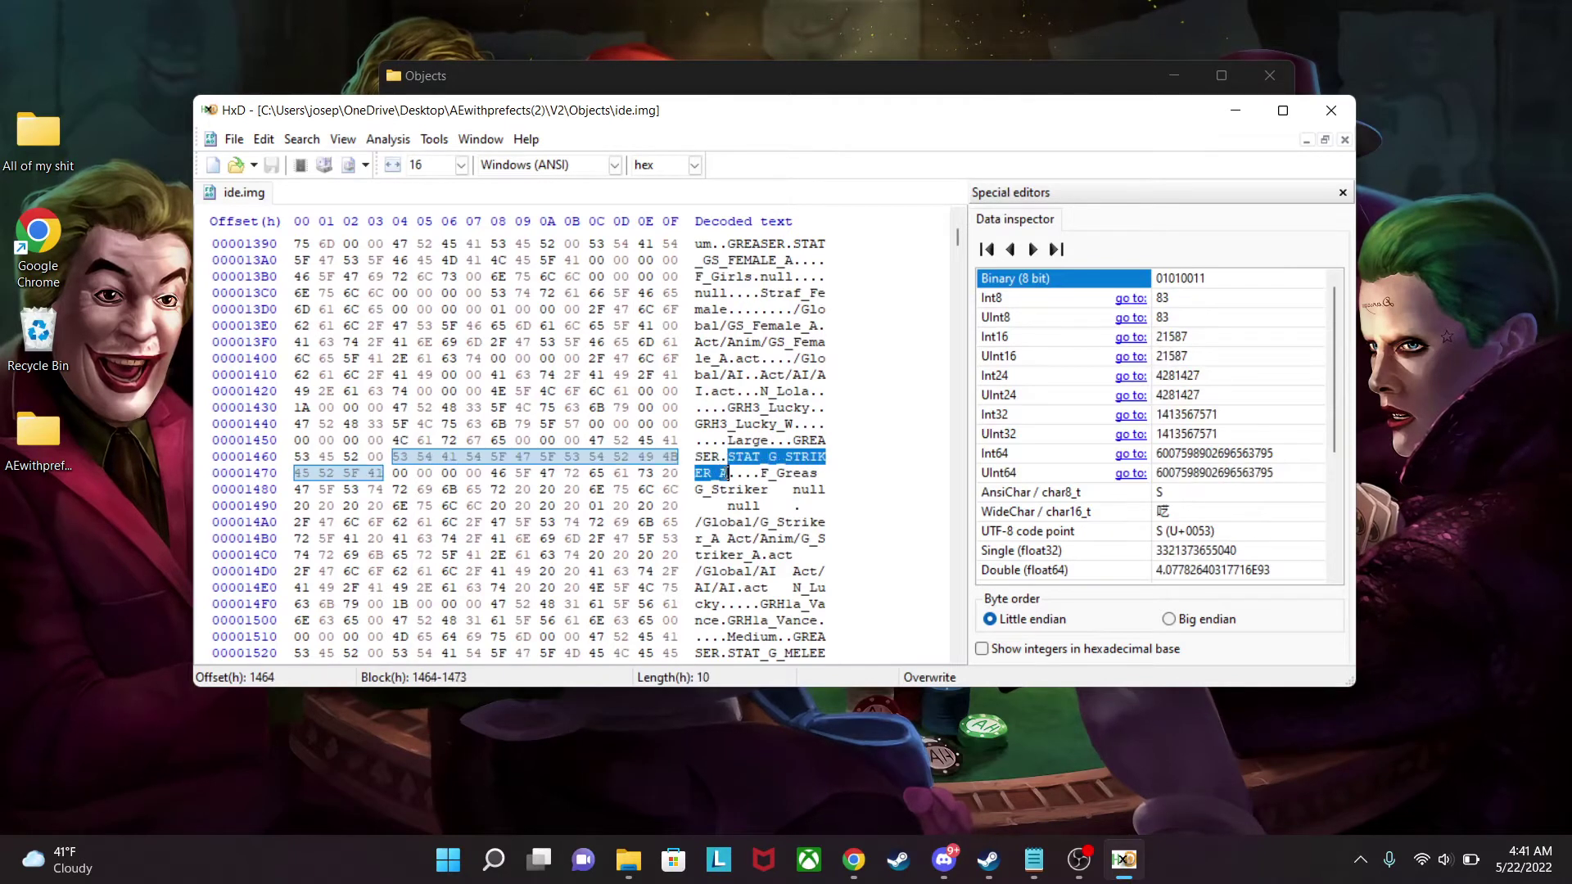
pyautogui.click(763, 474)
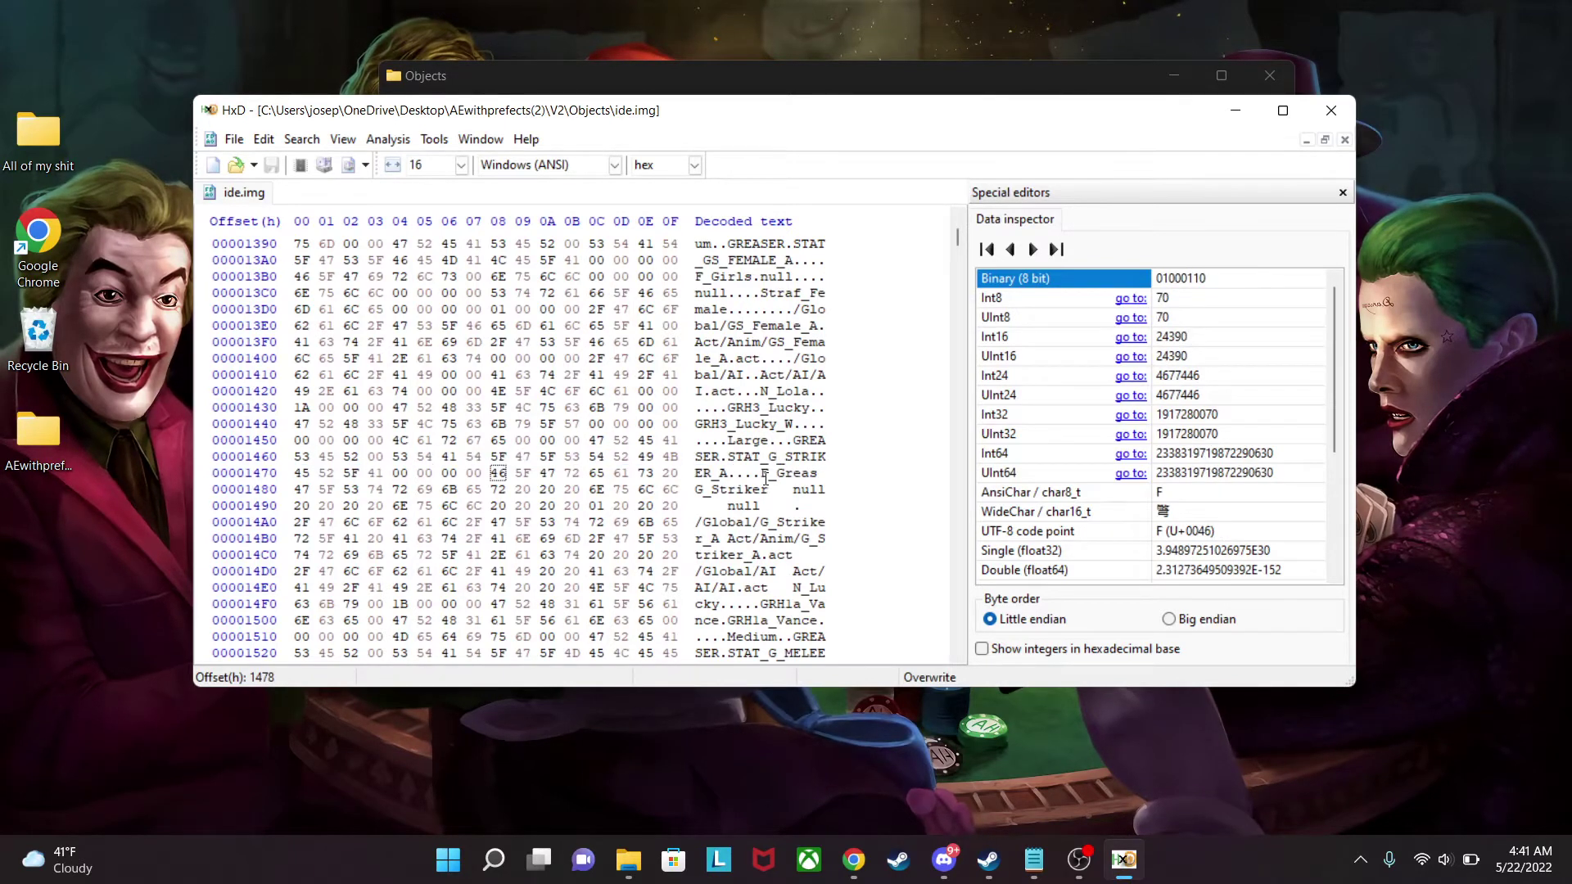
pyautogui.moveTo(764, 477); pyautogui.dragTo(794, 583)
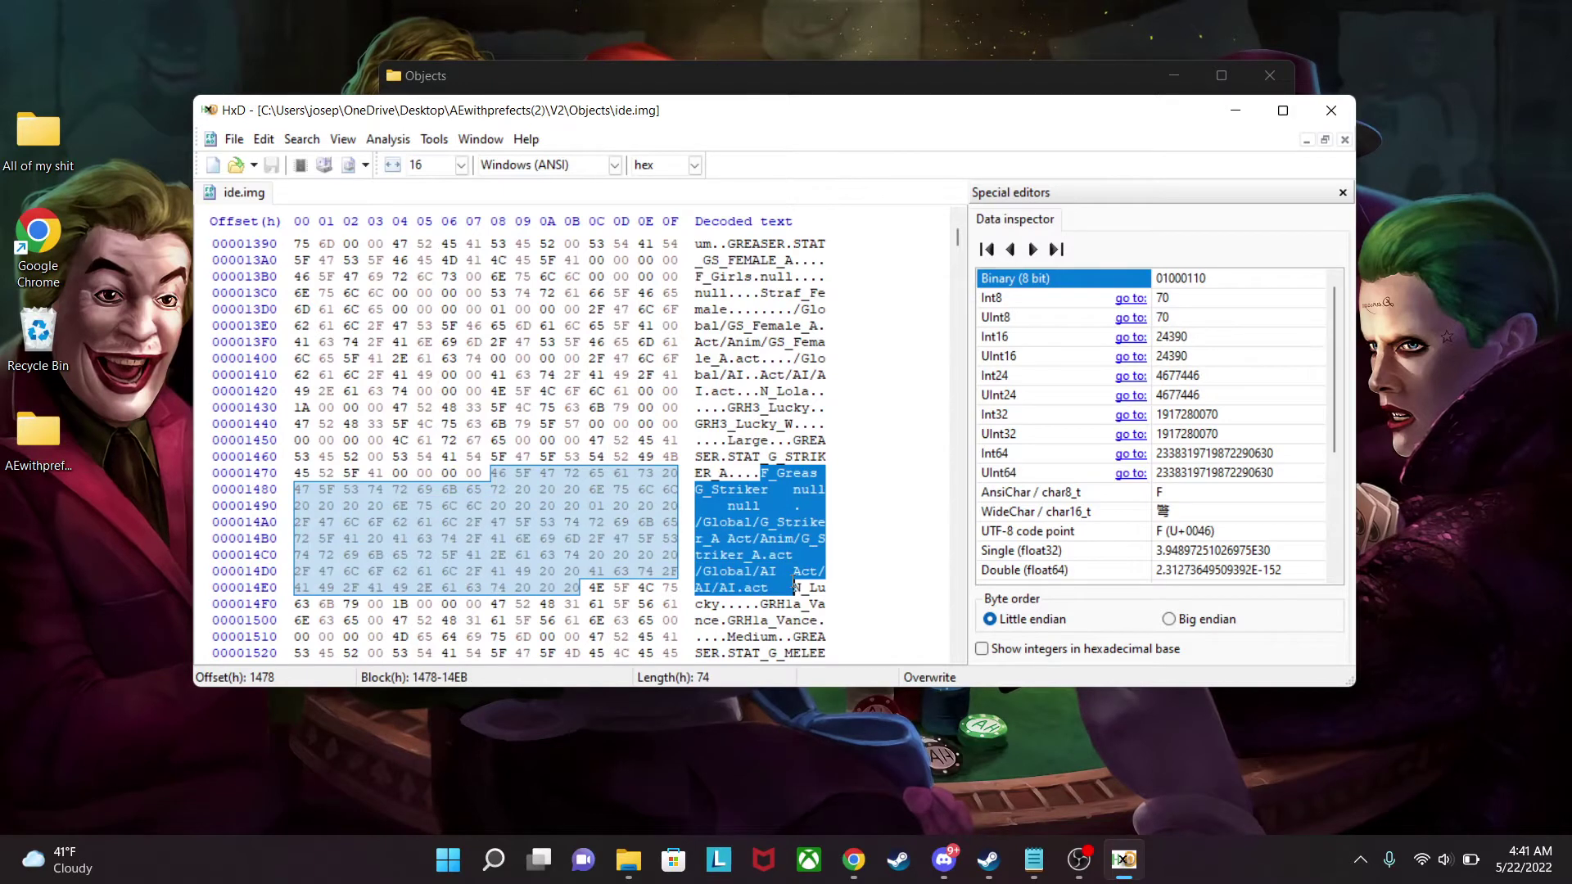
pyautogui.scroll(-1, 806, 477)
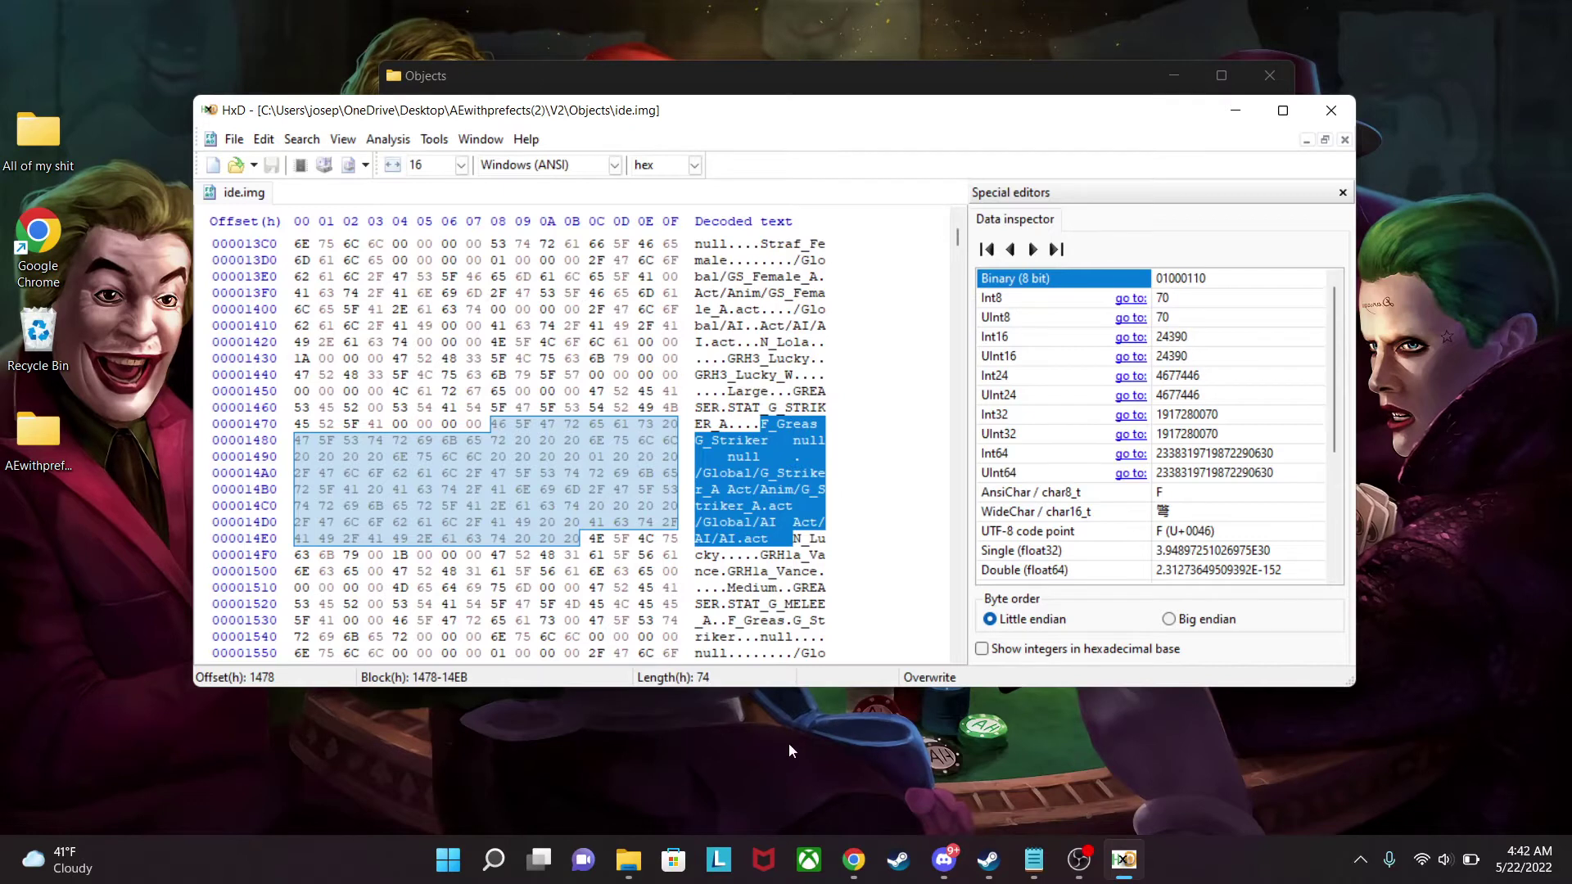
pyautogui.click(1034, 859)
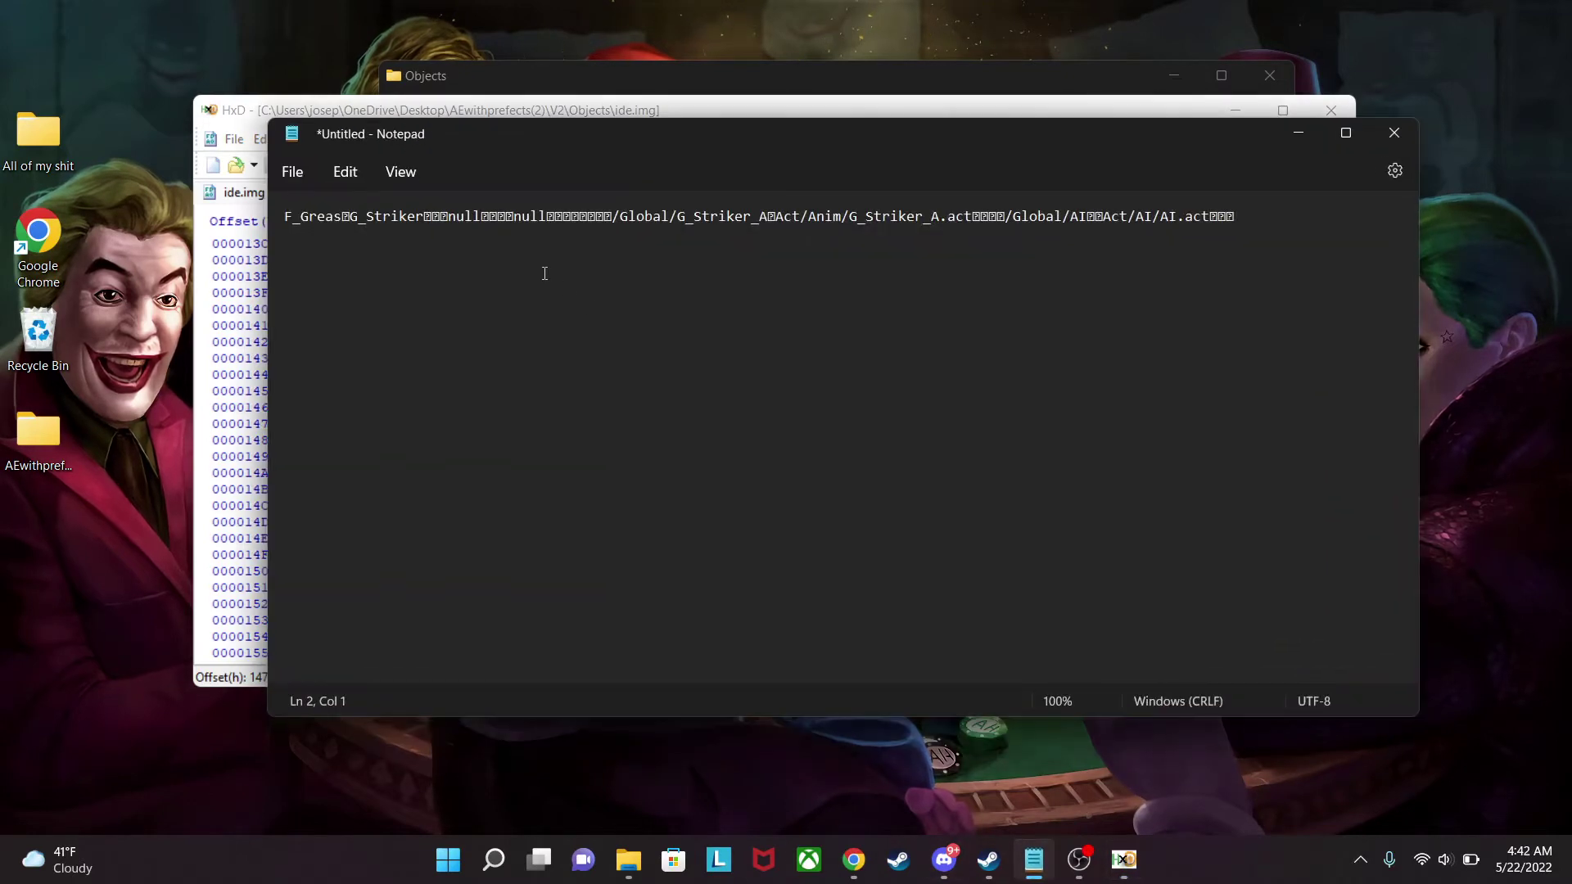
pyautogui.hotkey('ctrl', 'v')
# Highlight Notepad's first line, then switch to HxD and paste the copied block over 1478-14EB in Lucky's entry.
pyautogui.moveTo(1241, 214); pyautogui.dragTo(289, 204)
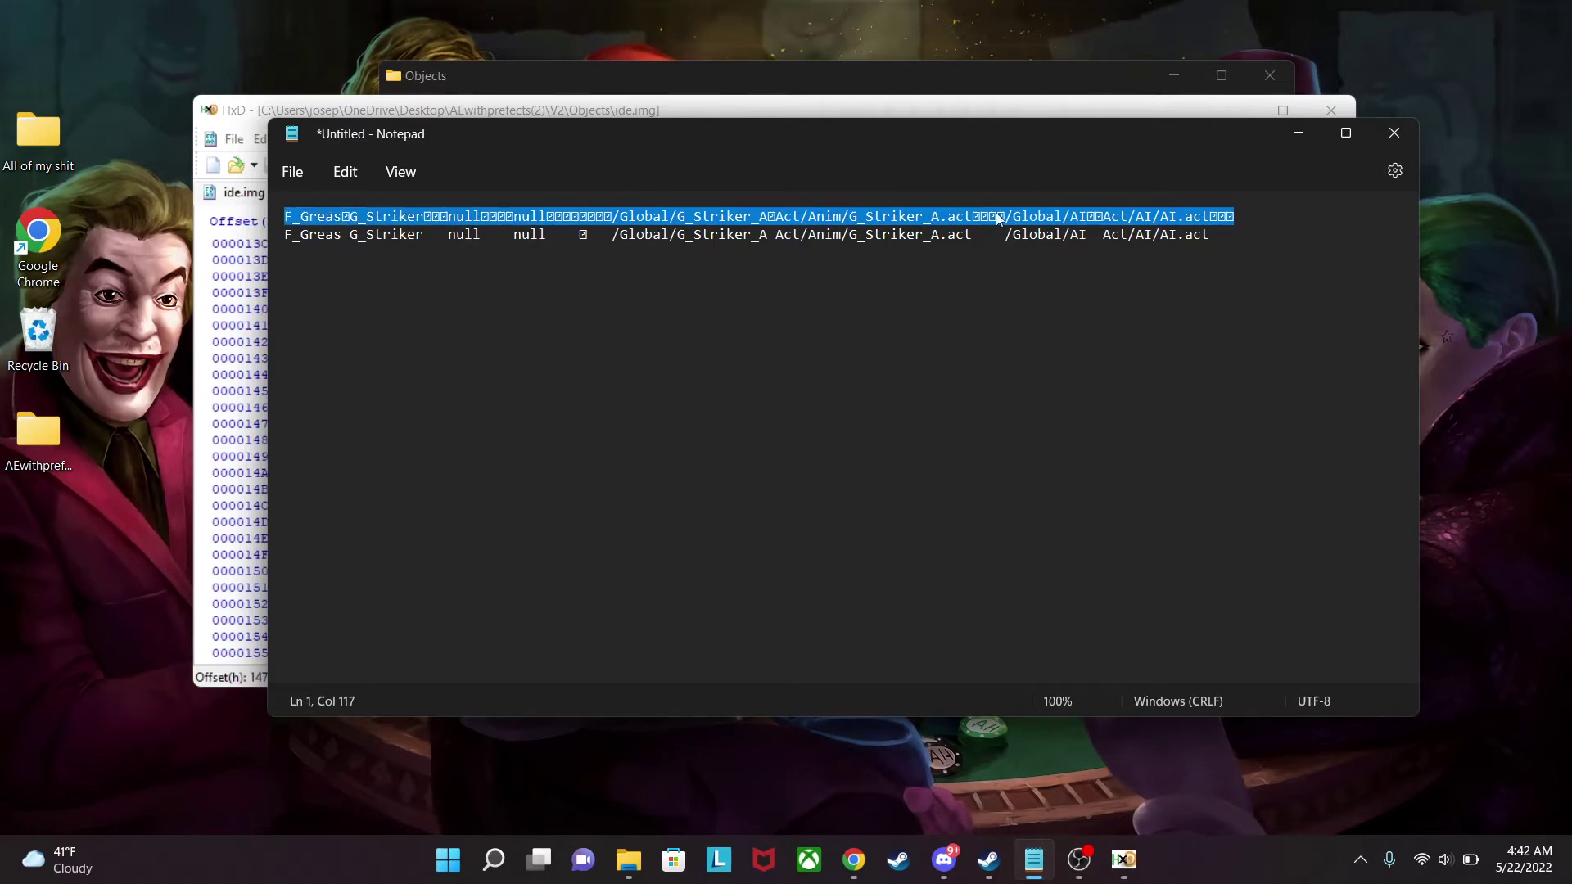
pyautogui.click(1298, 133)
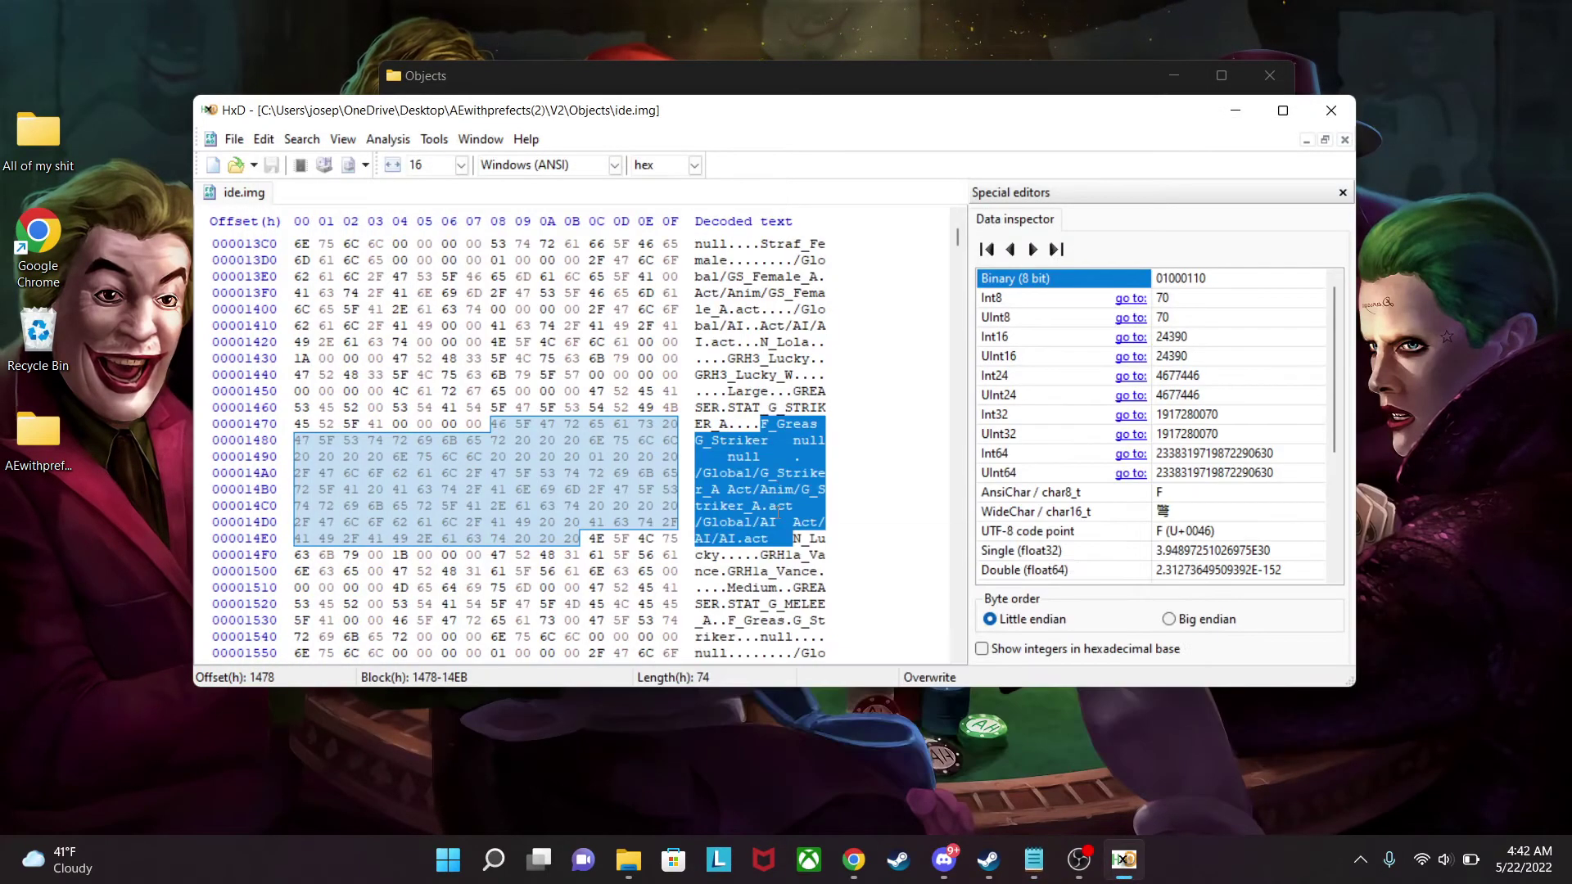
pyautogui.hotkey('ctrl', 'v')
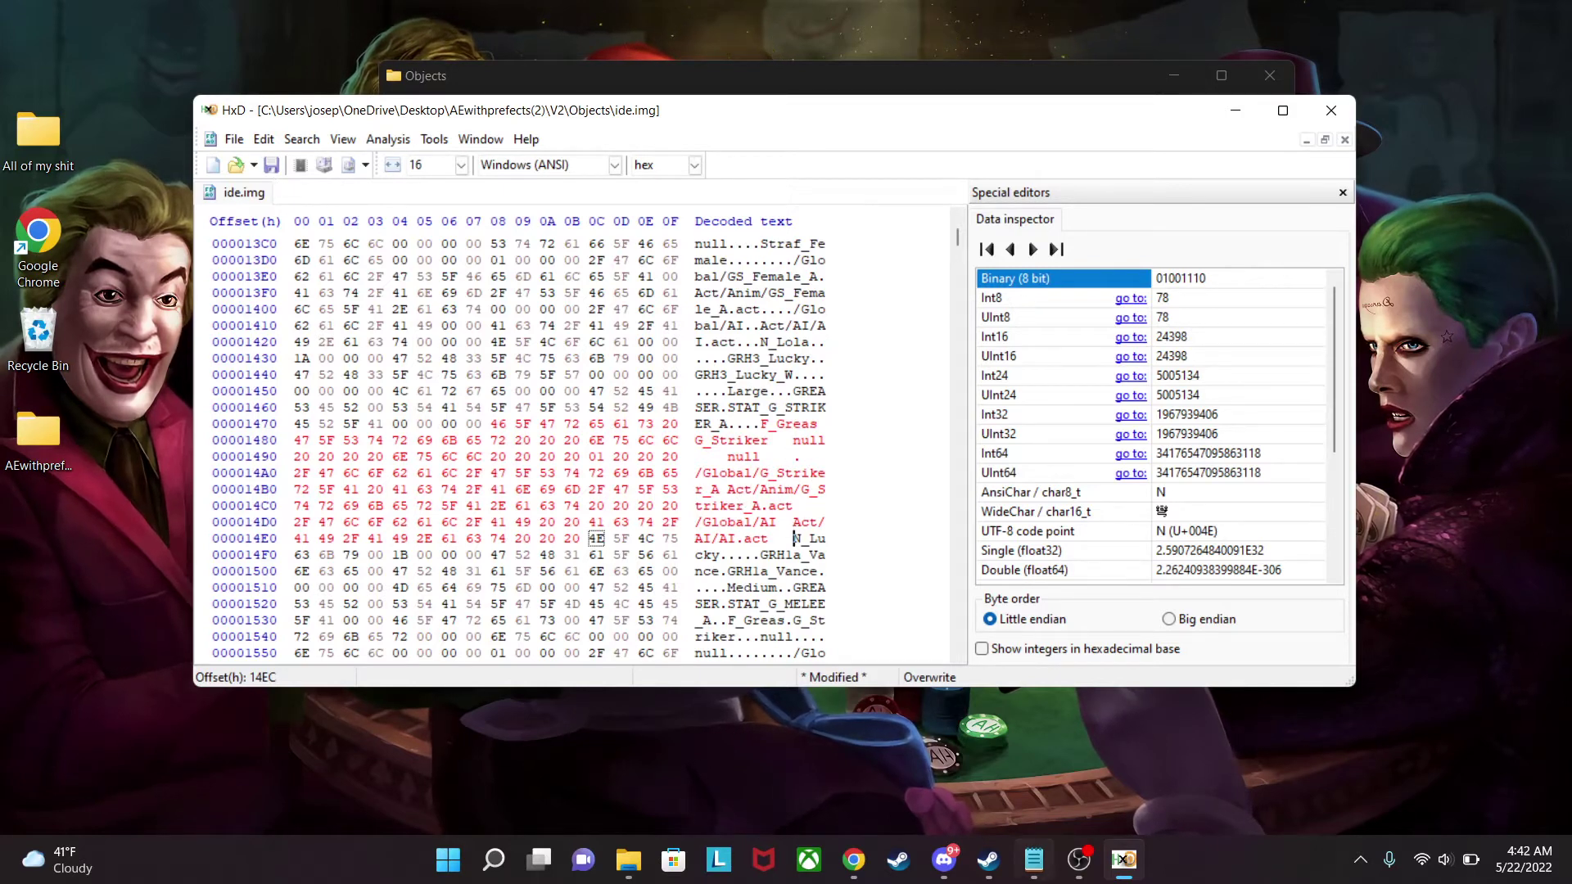
# Add the block length 74 to the end of both F_Greas lines in Notepad.
pyautogui.click(986, 874)
pyautogui.click(987, 868)
pyautogui.click(1034, 875)
pyautogui.click(1263, 218)
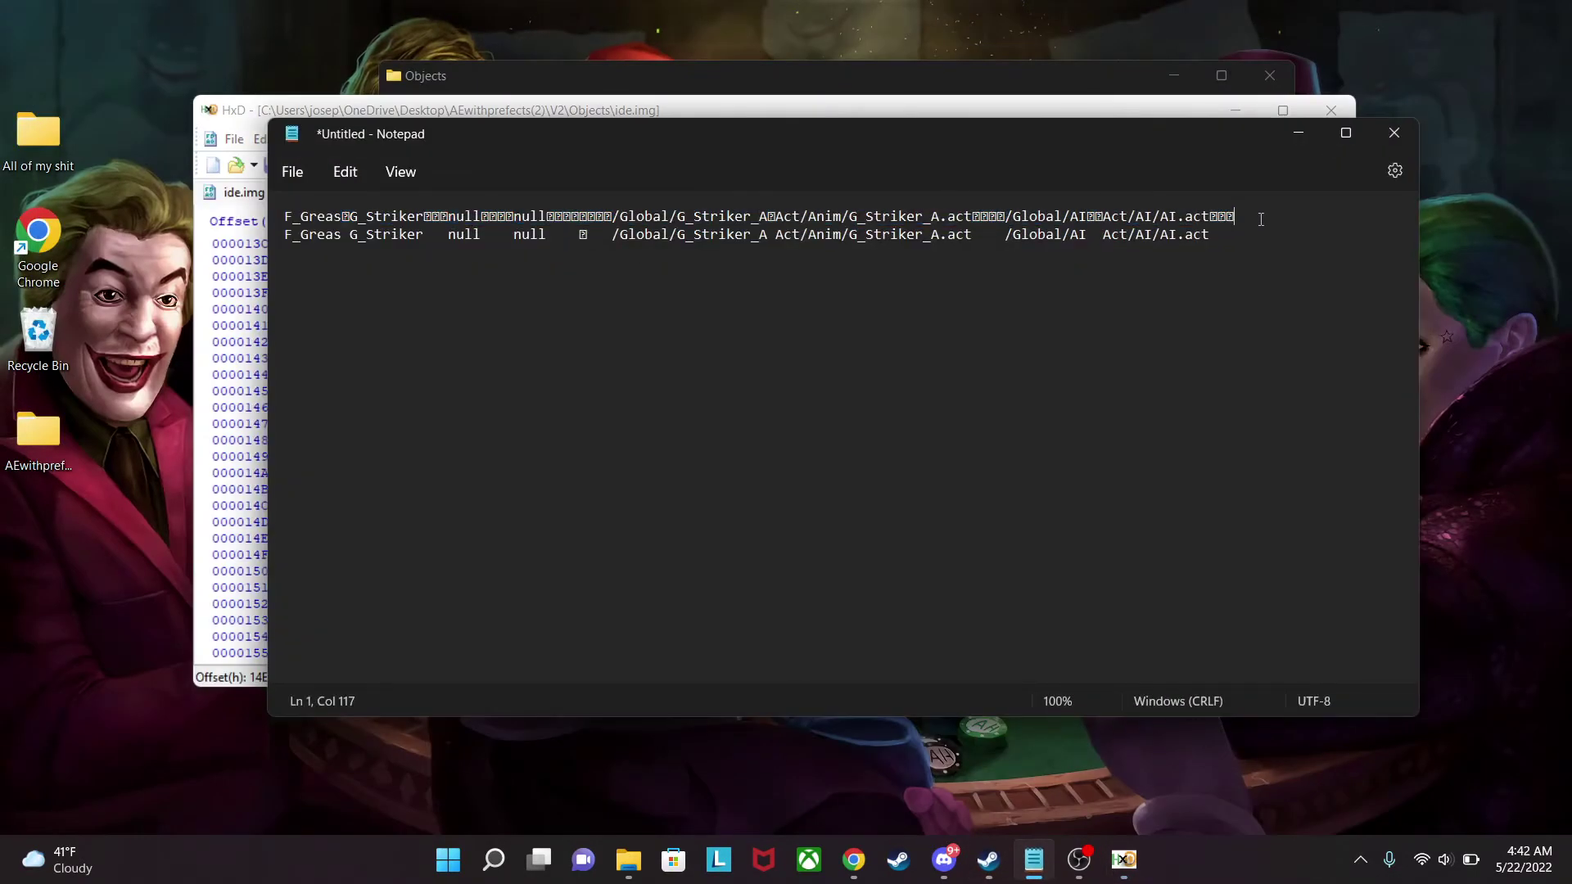
pyautogui.click(1227, 234)
pyautogui.click(1257, 218)
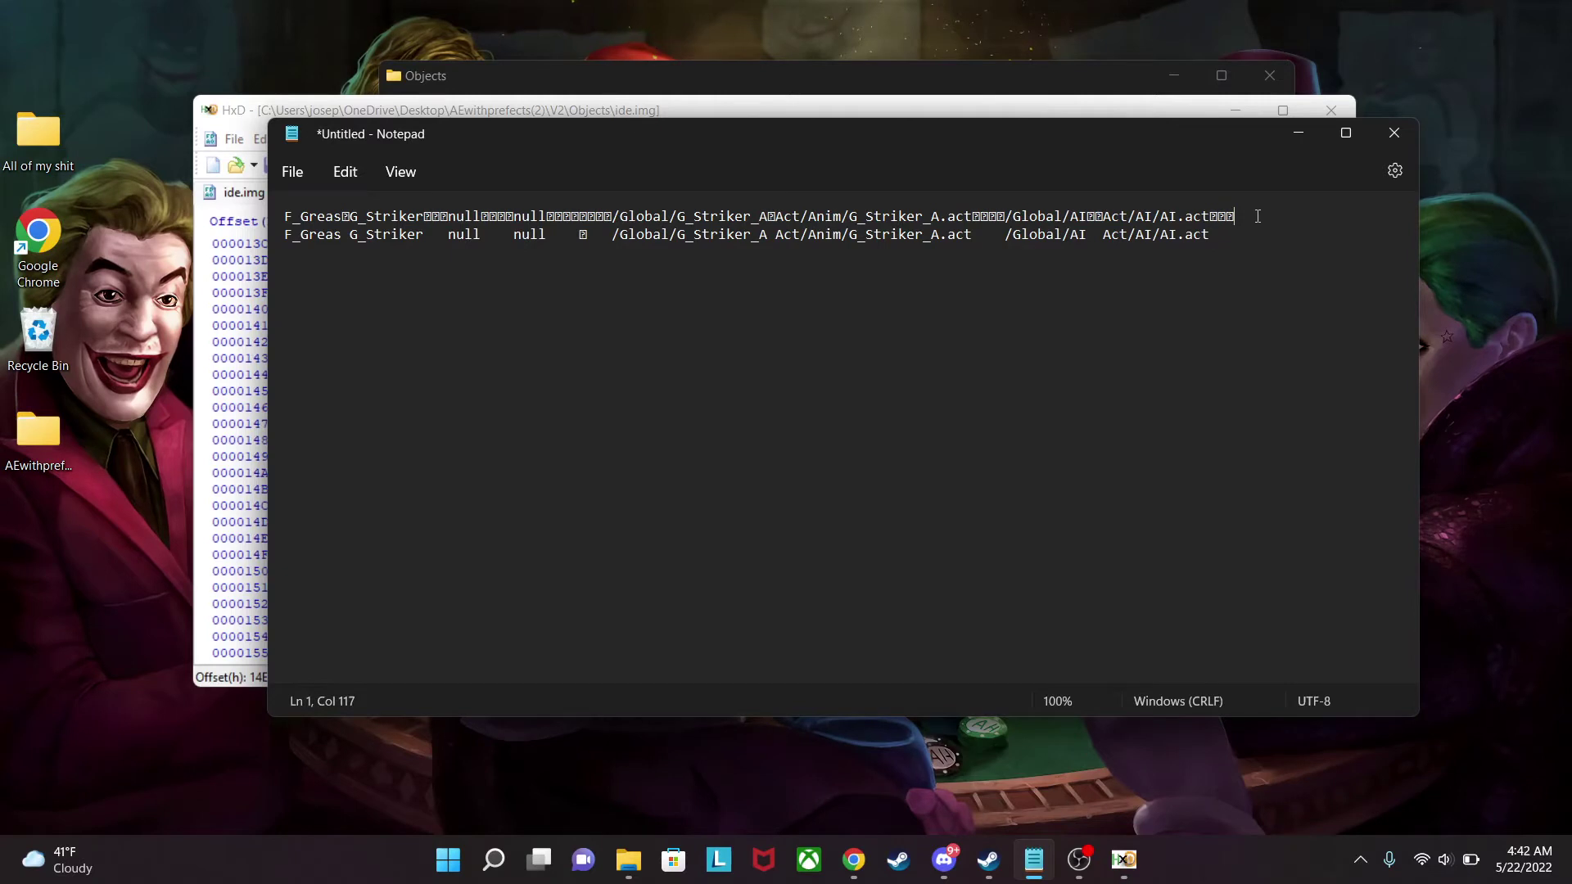
pyautogui.write('74')
pyautogui.press('Down')
pyautogui.write('74')
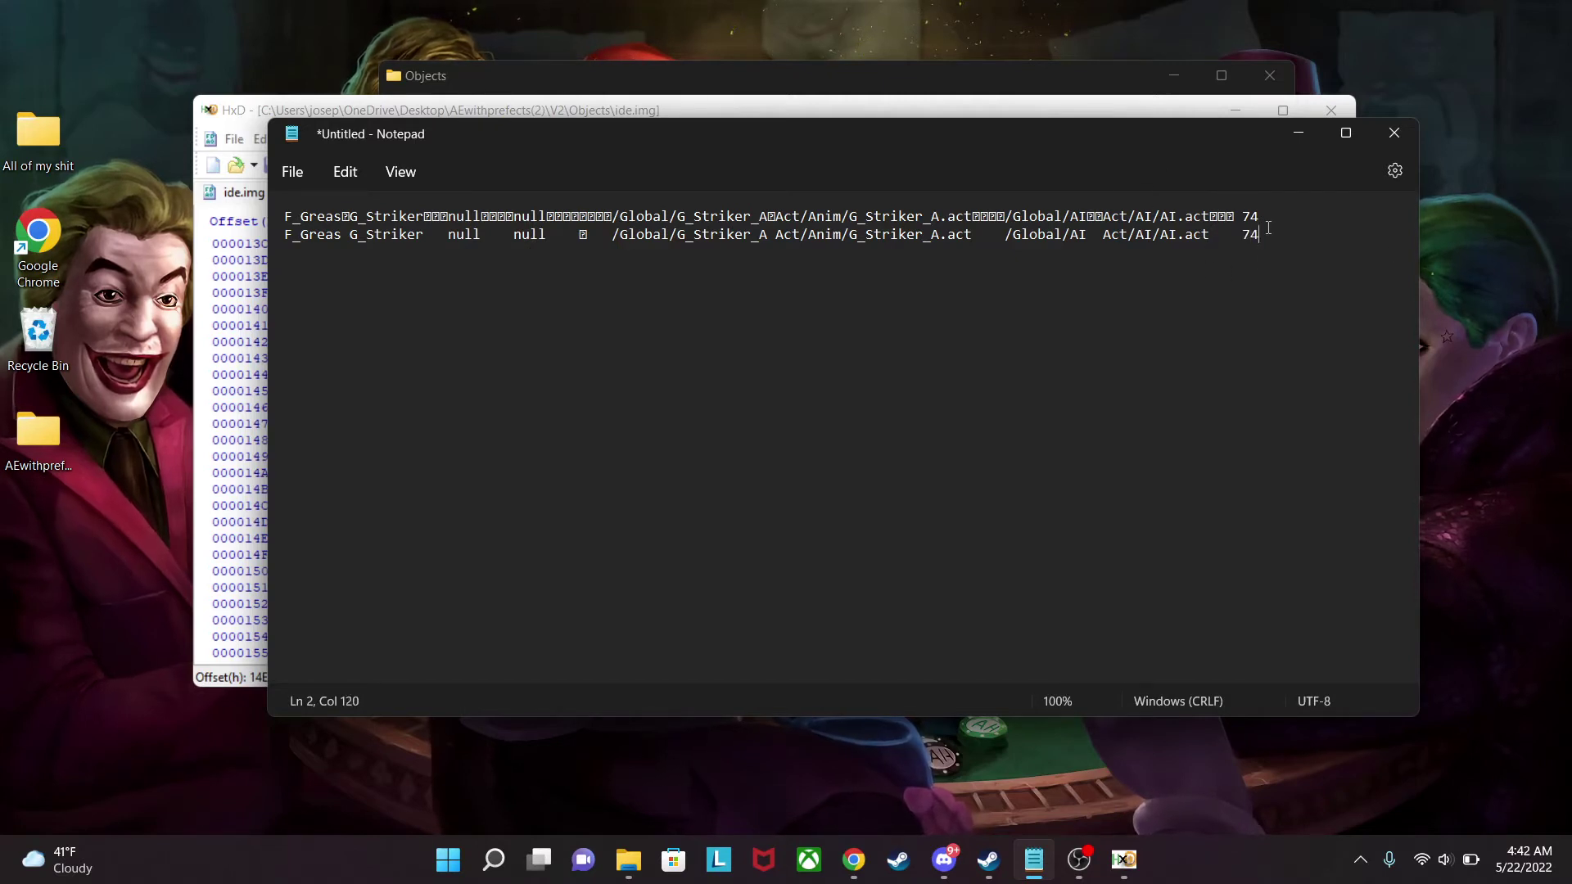
pyautogui.moveTo(1242, 215); pyautogui.dragTo(1230, 216)
pyautogui.click(1237, 215)
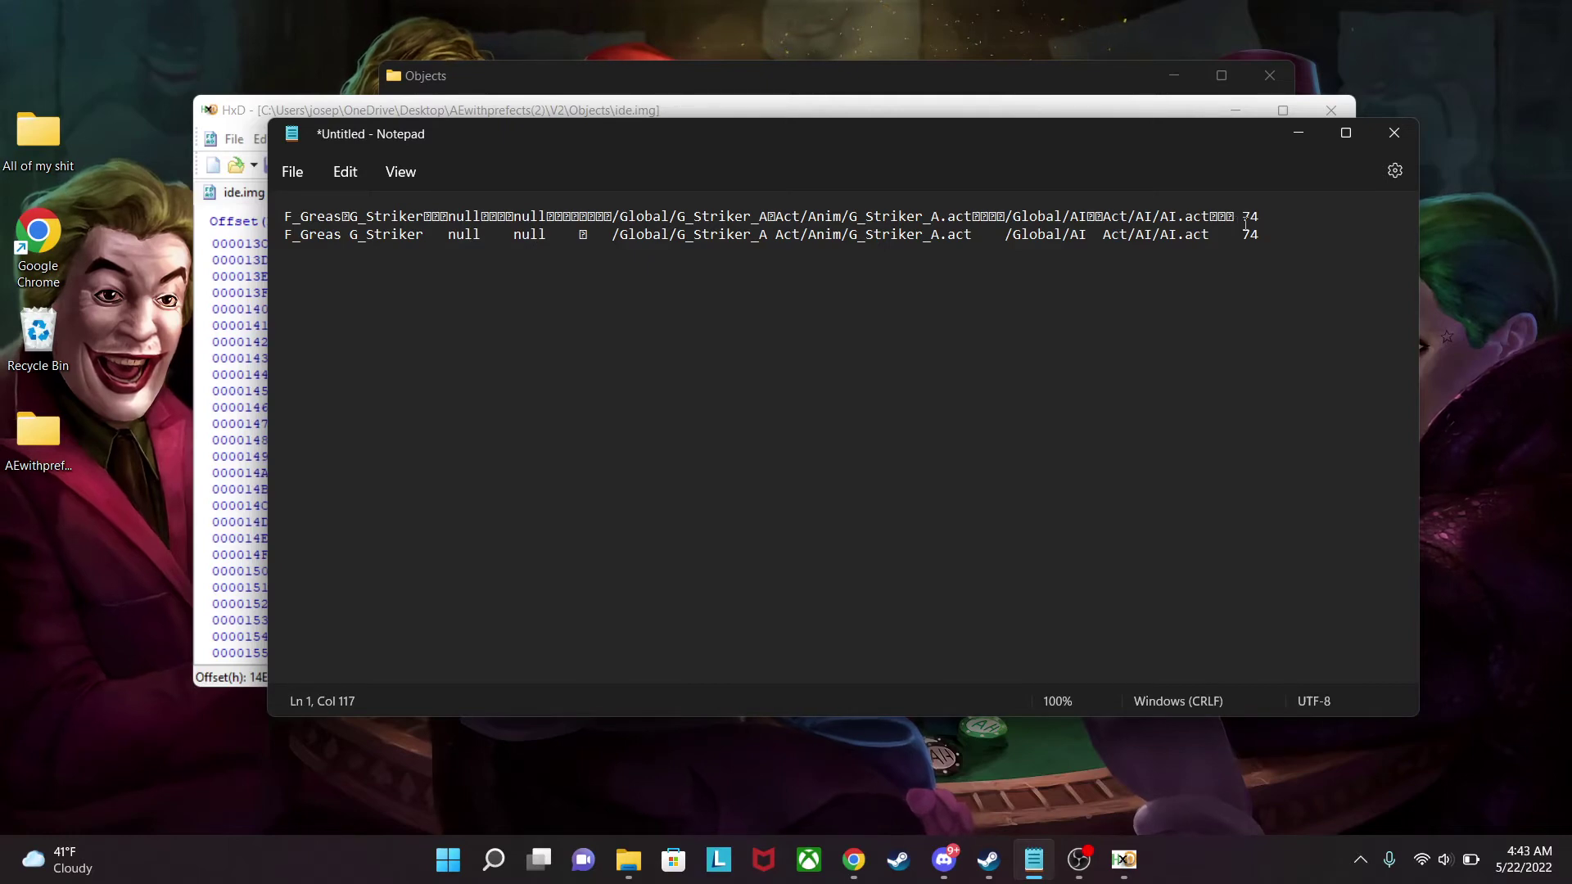
# Rearrange the HxD and Objects folder windows to make the ide.img file and the desktop accessible.
pyautogui.click(312, 105)
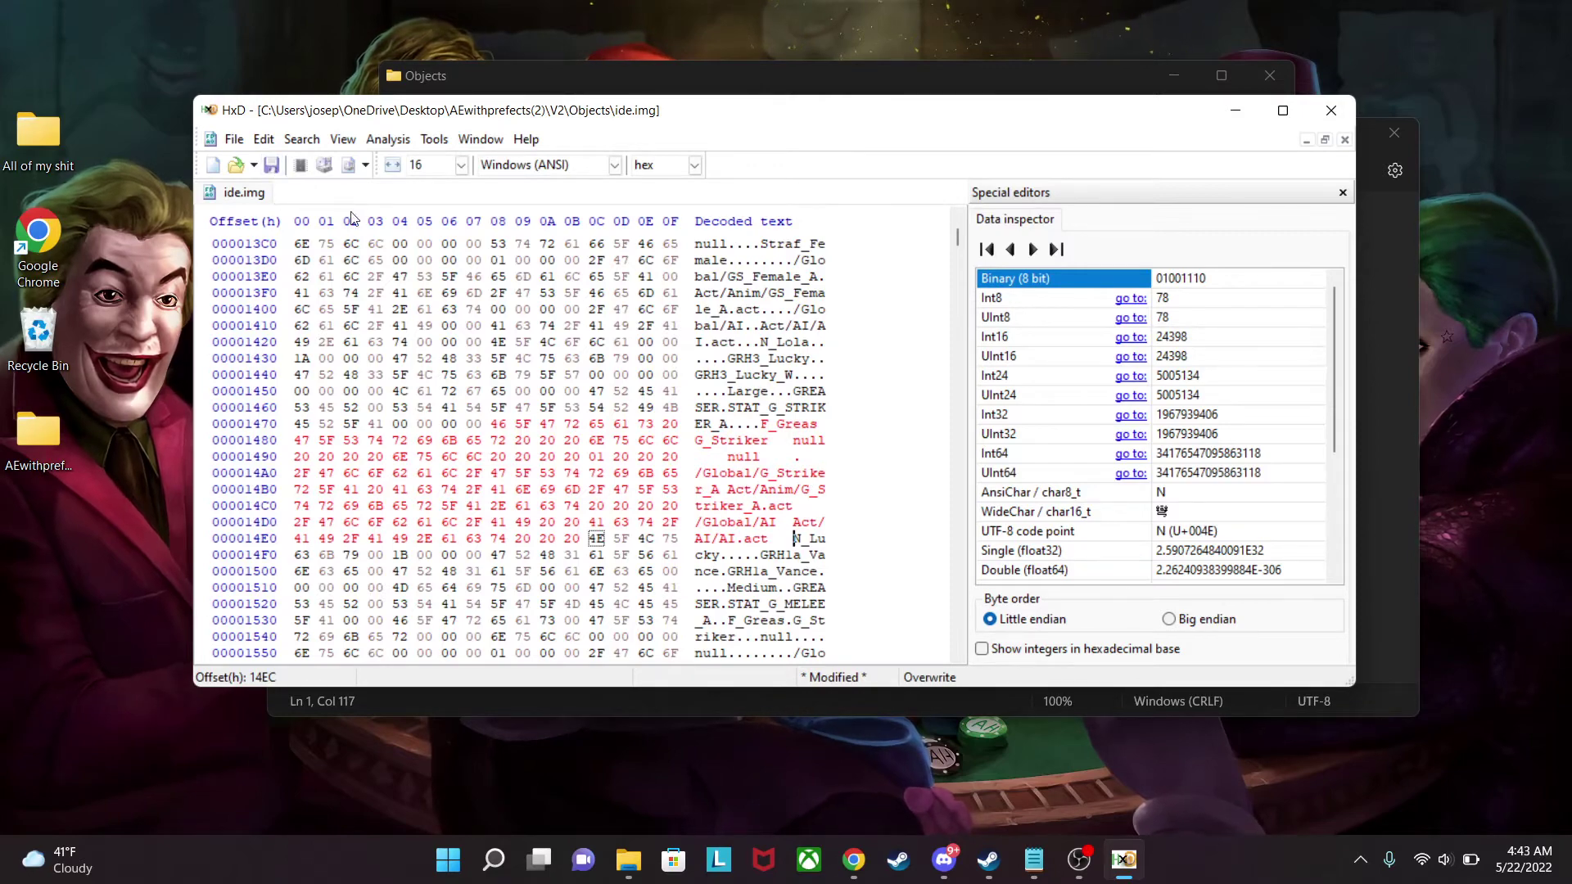
pyautogui.moveTo(510, 114); pyautogui.dragTo(565, 298)
pyautogui.click(602, 74)
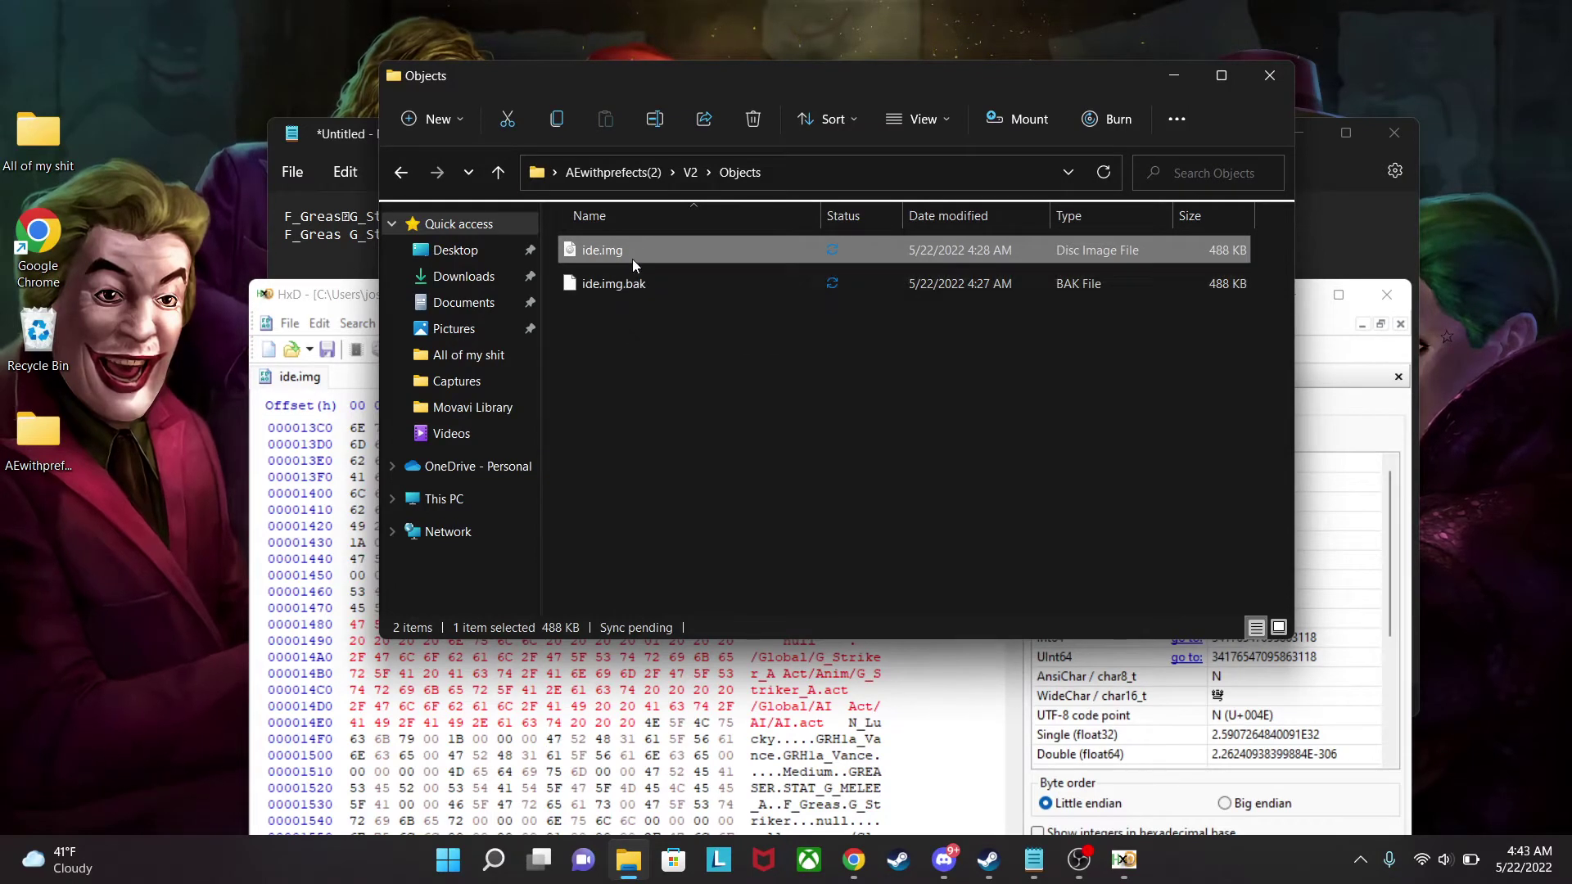
pyautogui.click(1319, 336)
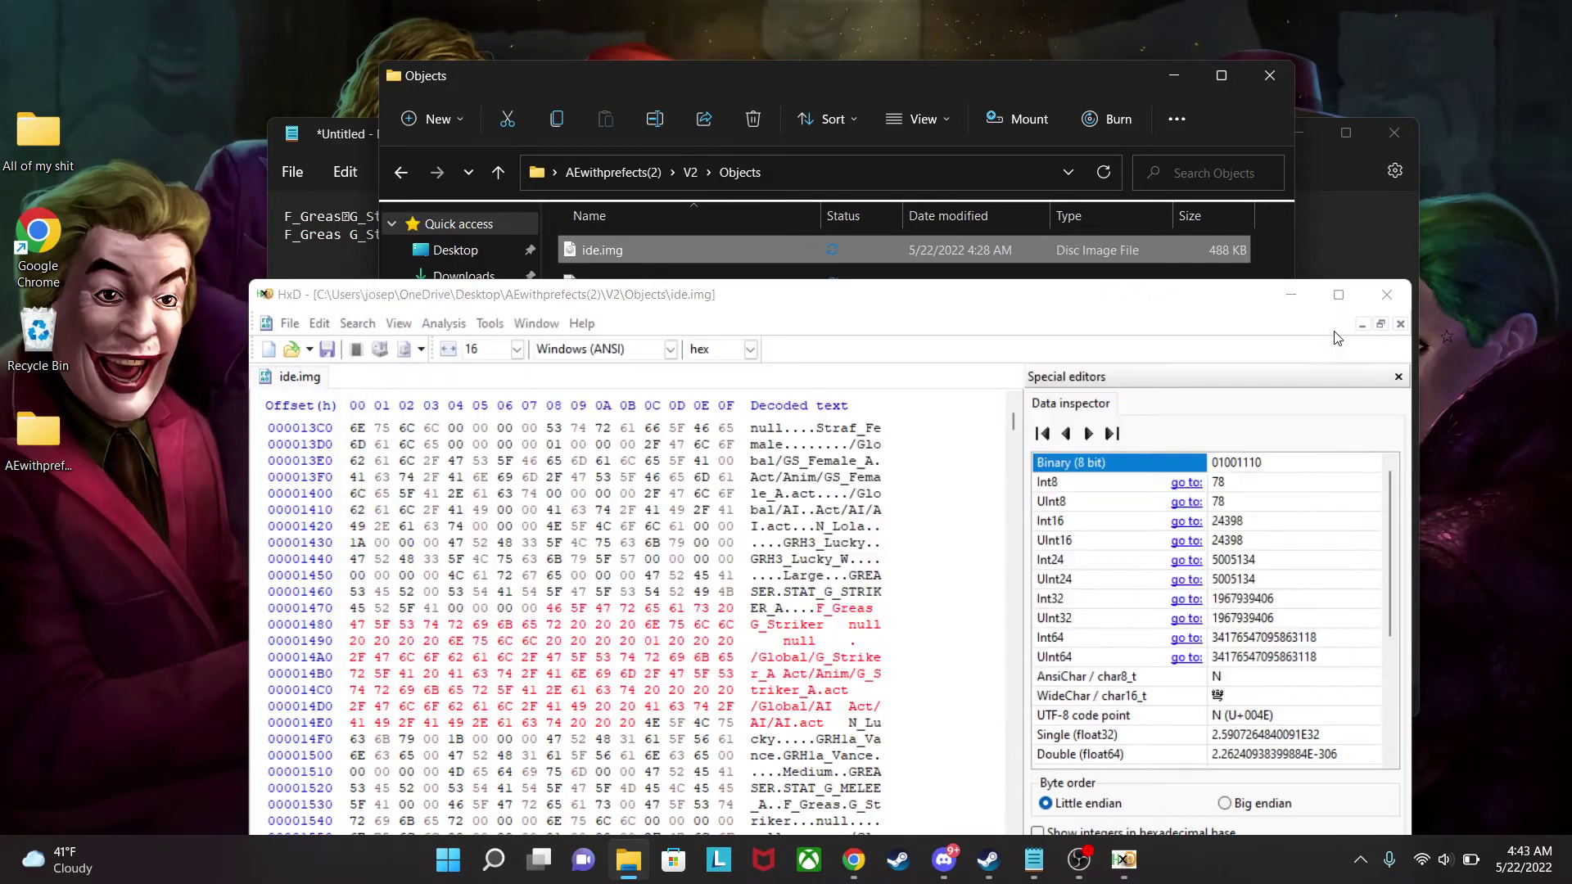
pyautogui.click(660, 85)
pyautogui.moveTo(661, 85); pyautogui.dragTo(656, 26)
# Copy ide.img from the V2 Objects folder and paste it onto the desktop.
pyautogui.rightClick(622, 185)
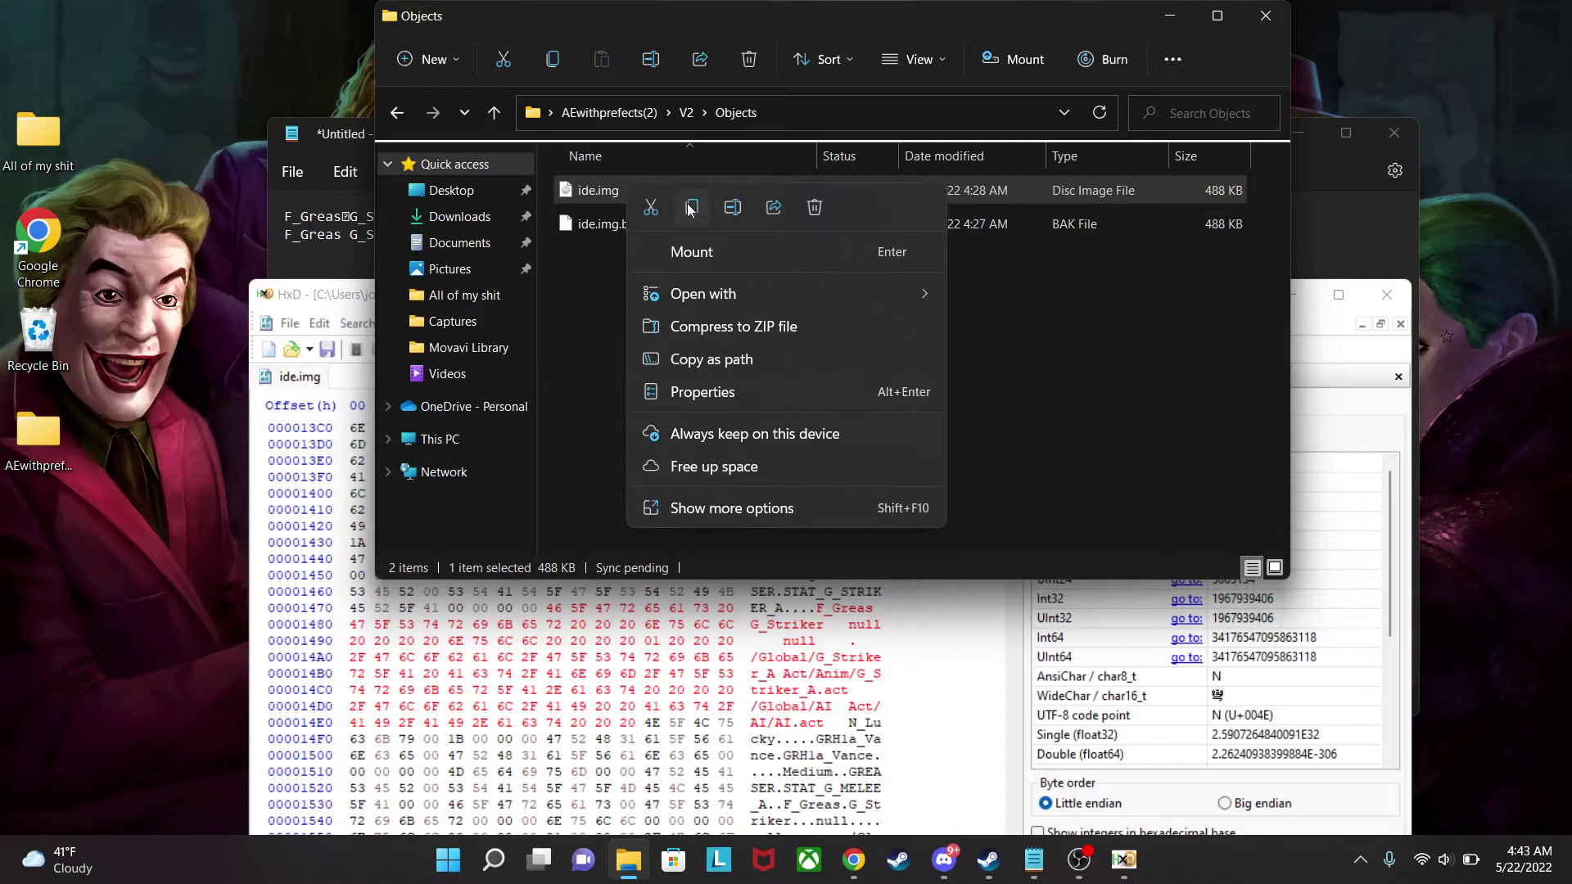
pyautogui.click(714, 508)
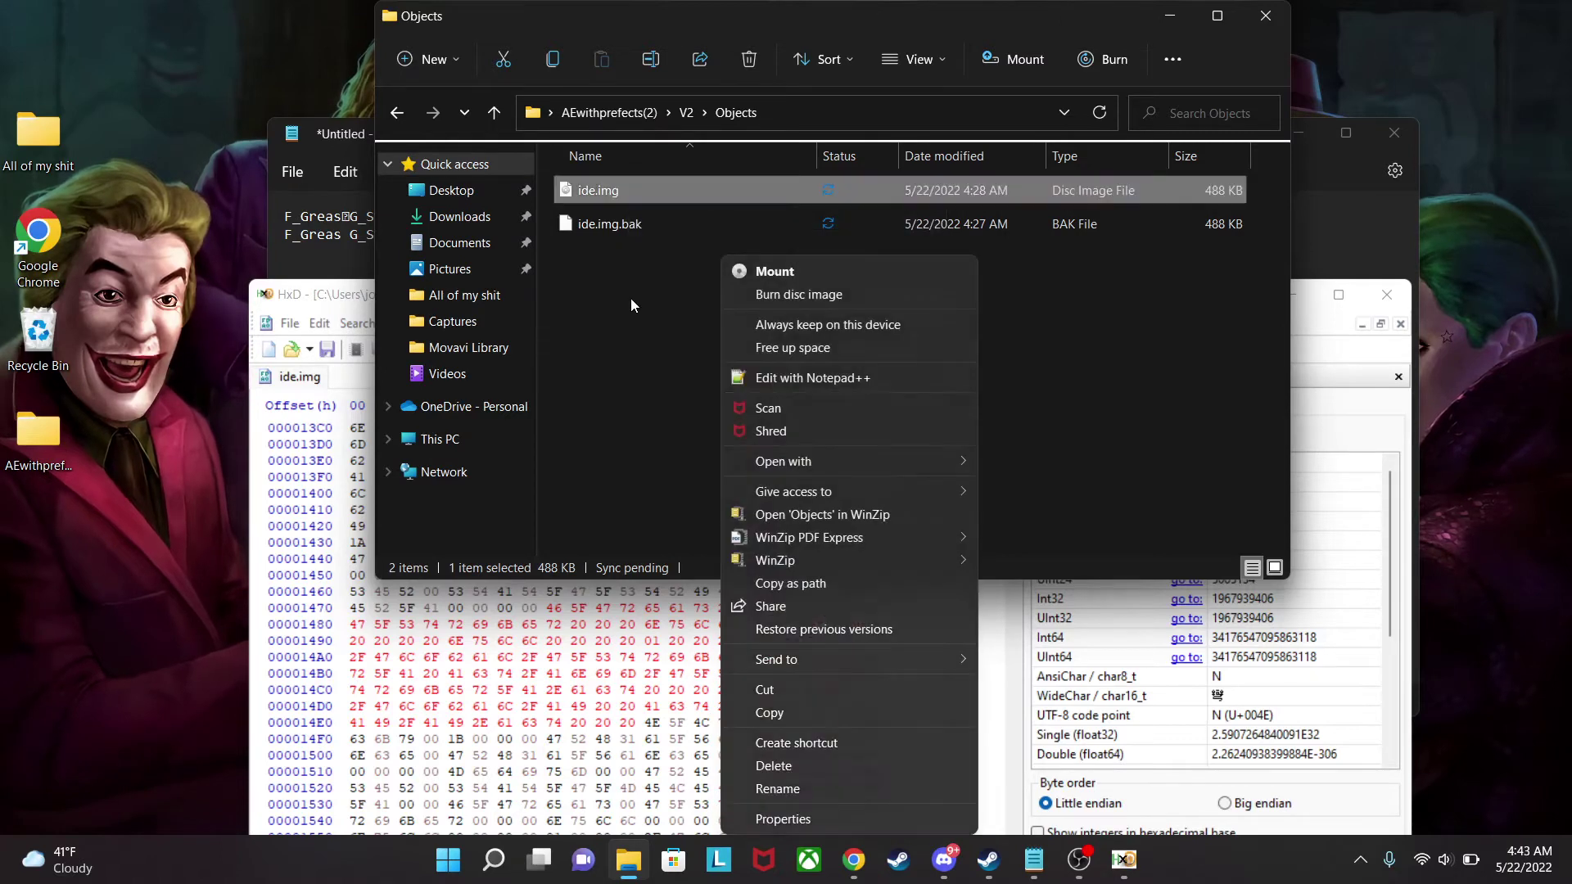
pyautogui.click(801, 713)
pyautogui.click(130, 65)
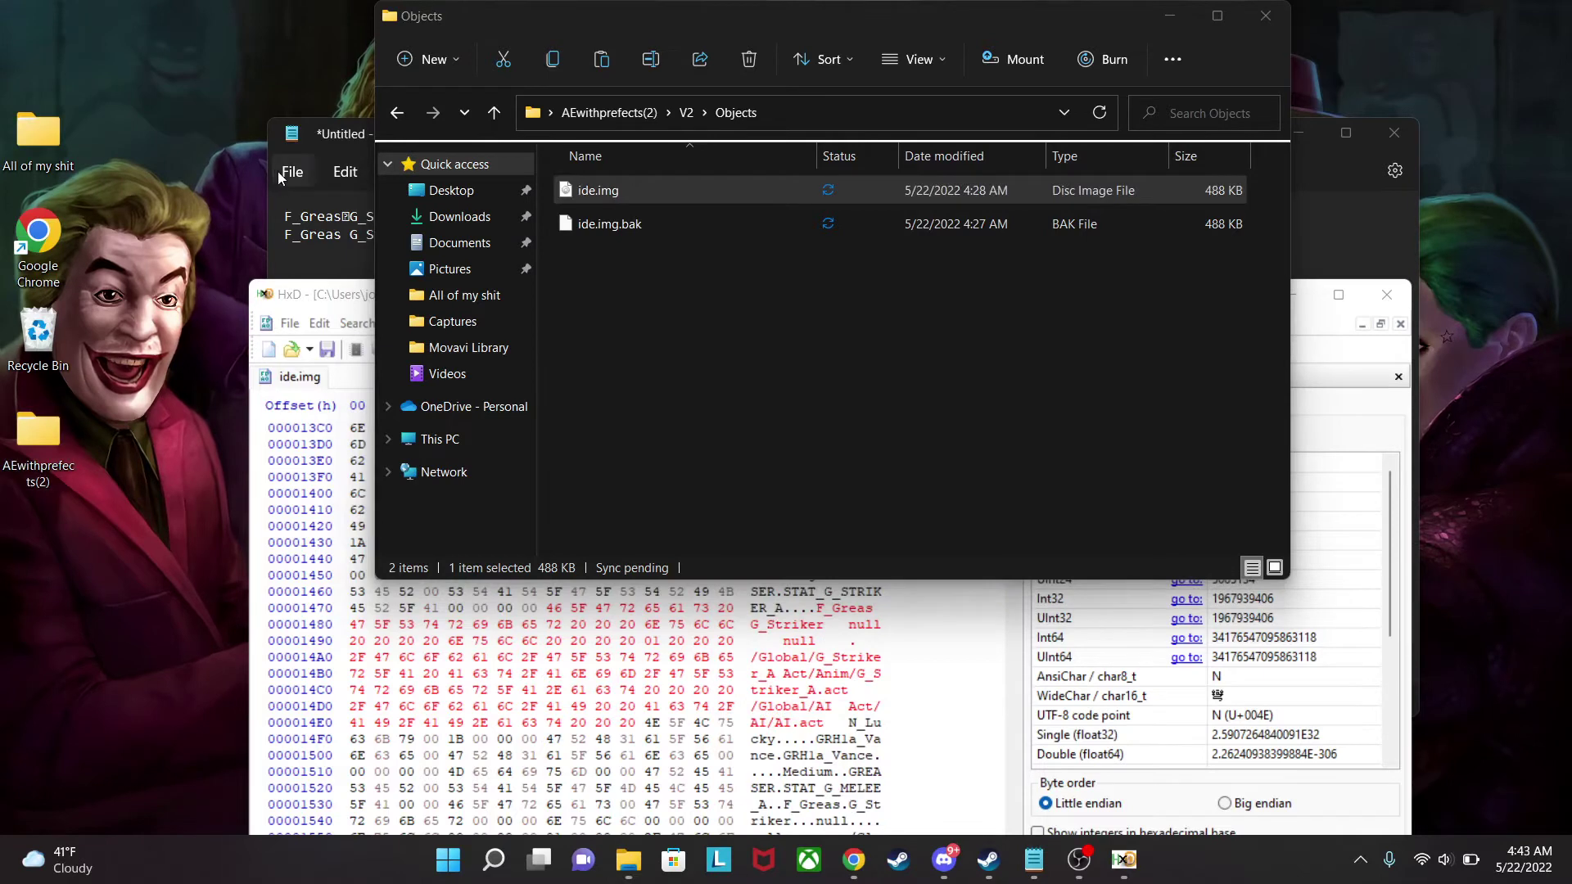
pyautogui.rightClick(139, 51)
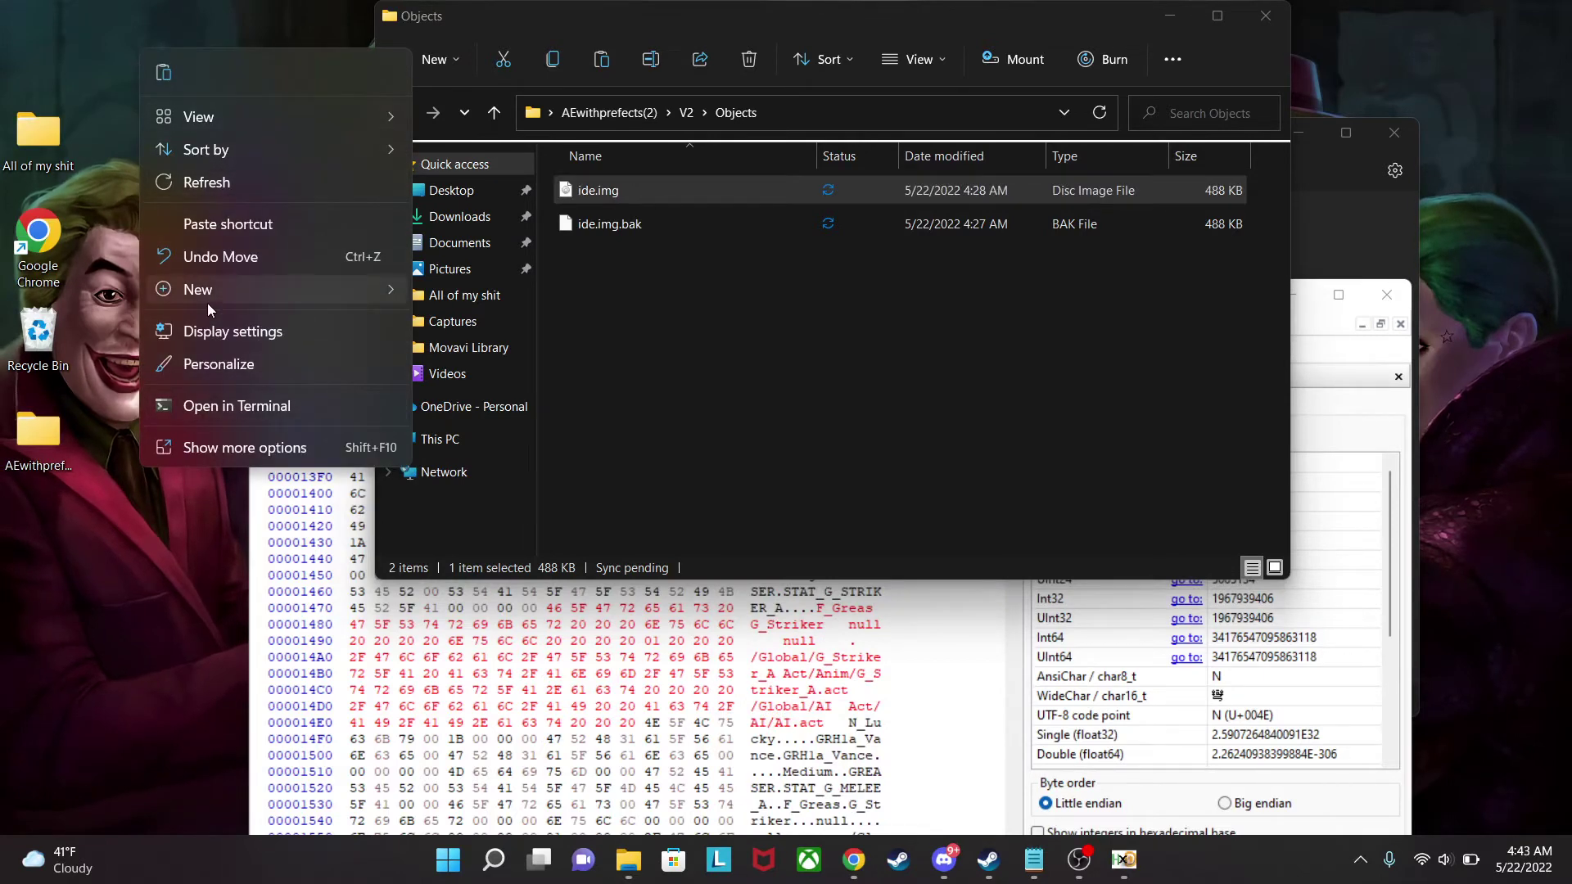
pyautogui.click(195, 446)
pyautogui.click(275, 538)
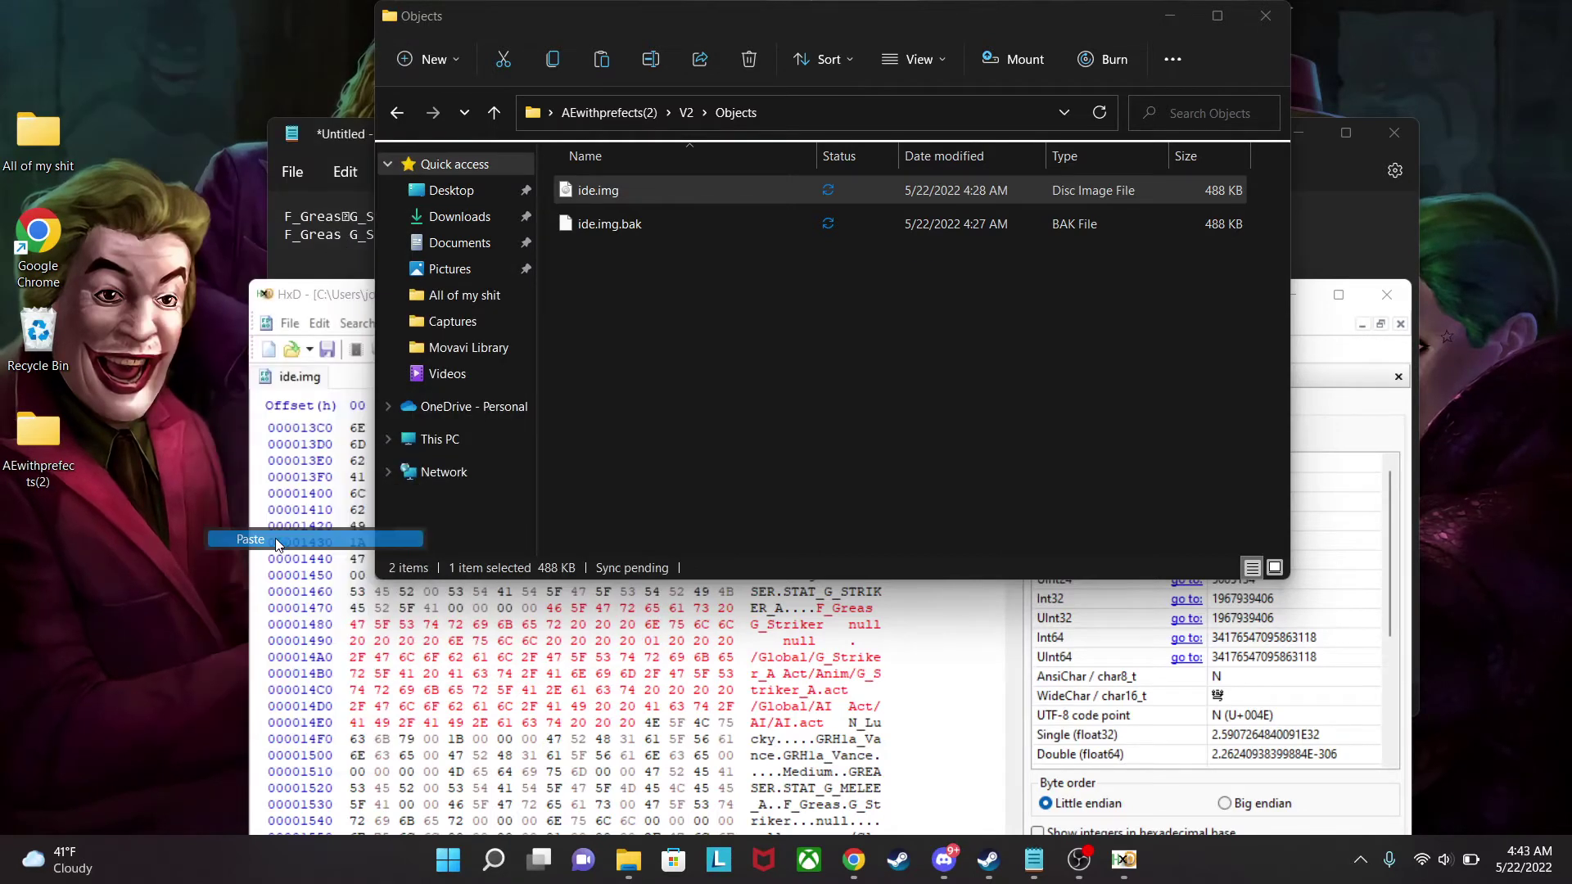
pyautogui.click(155, 186)
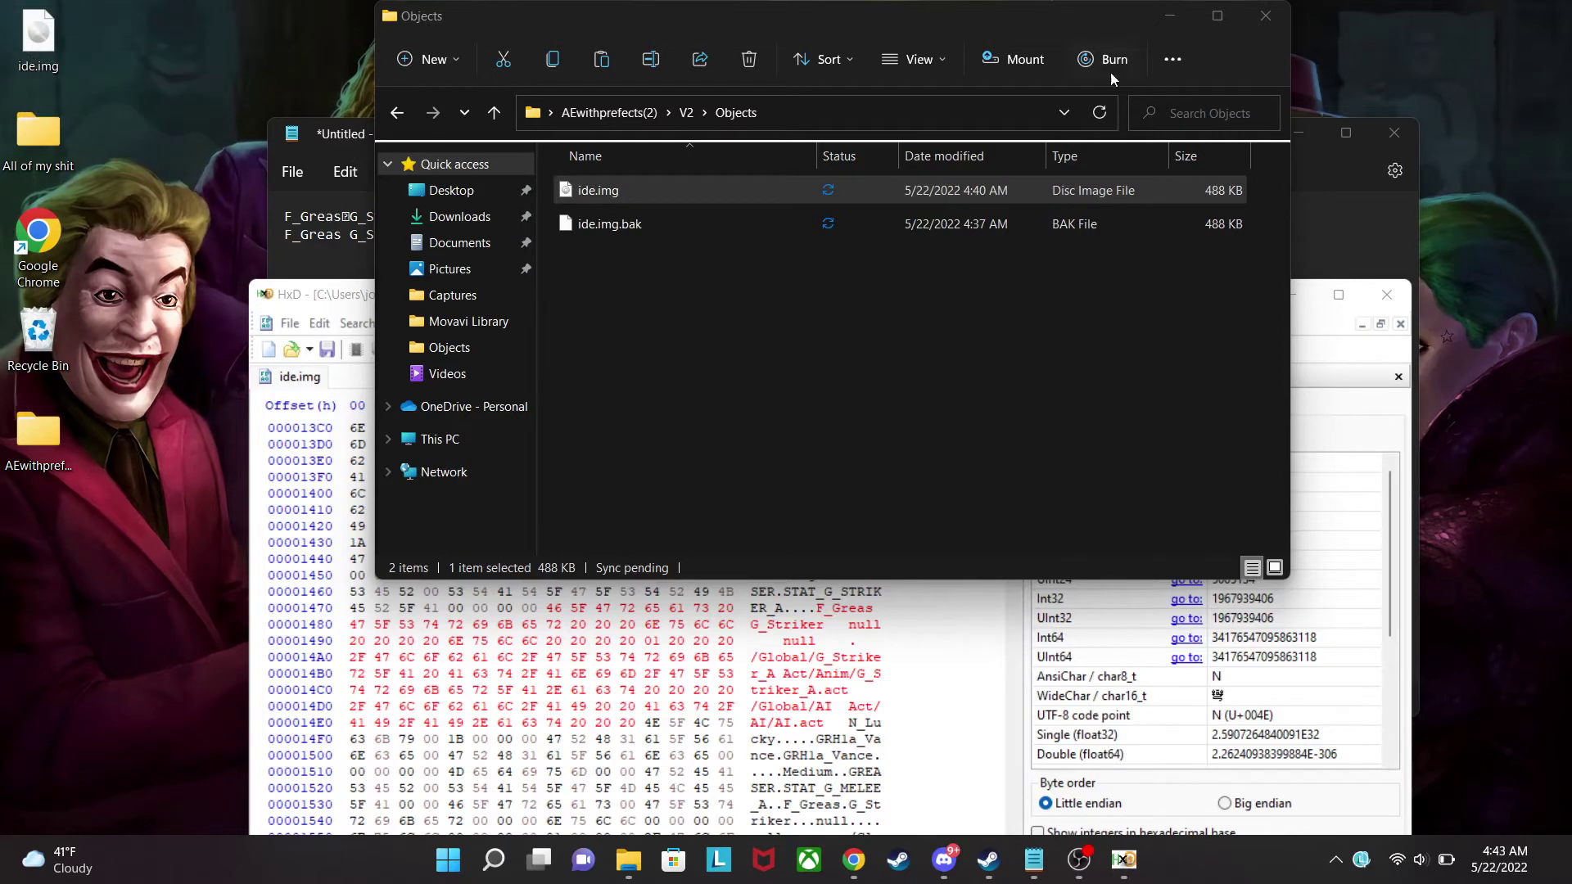
# Return to HxD and undo the block paste over 1478-14EB in Lucky's entry.
pyautogui.click(1330, 361)
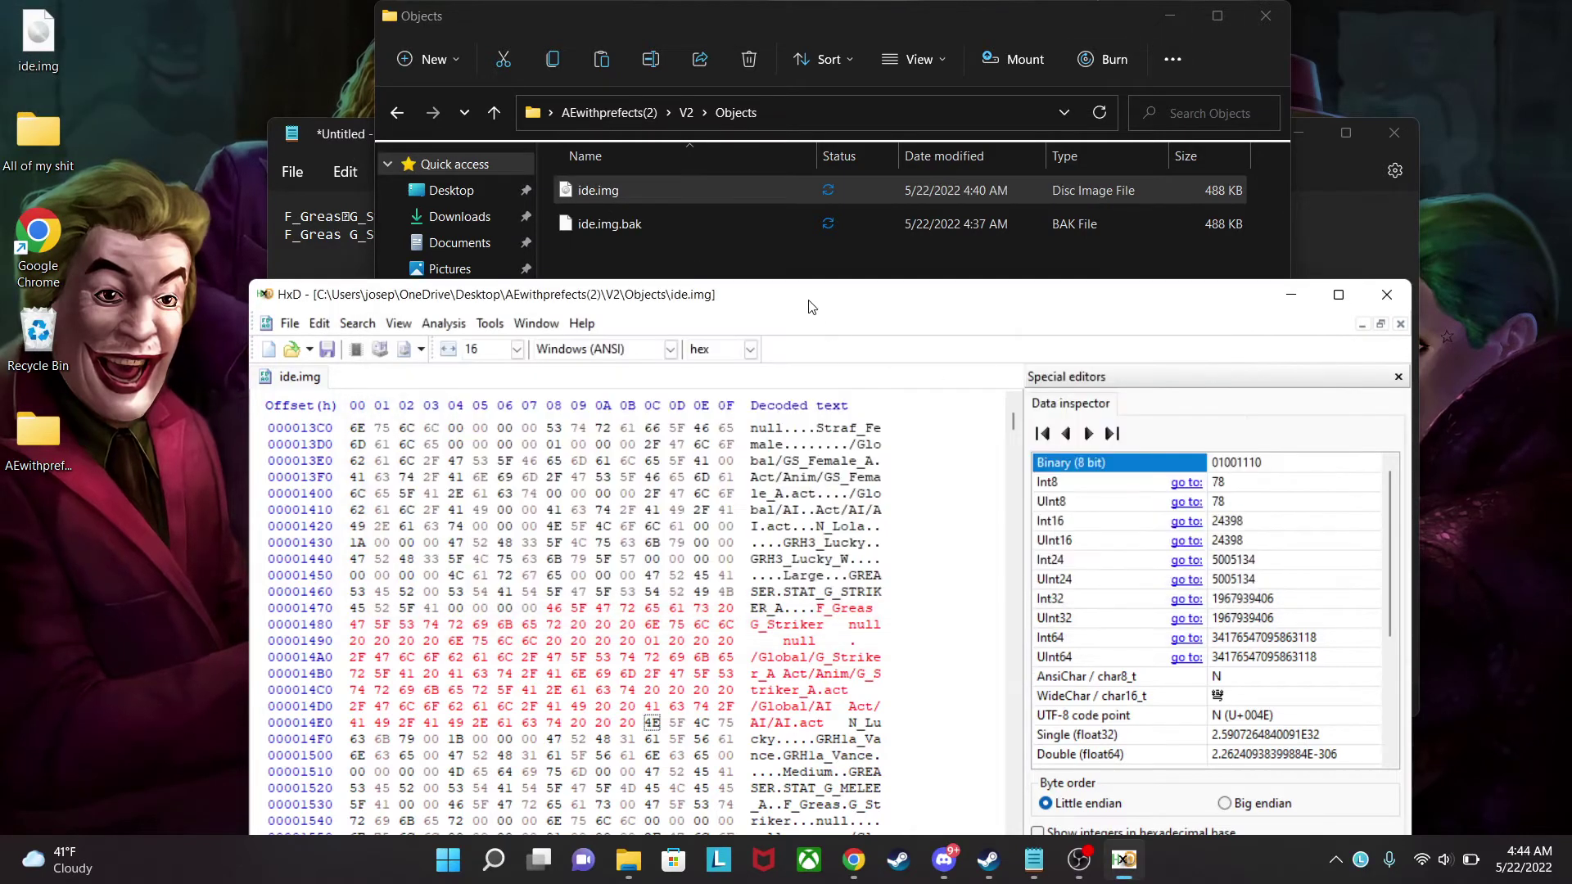
pyautogui.moveTo(812, 296); pyautogui.dragTo(794, 145)
pyautogui.click(858, 461)
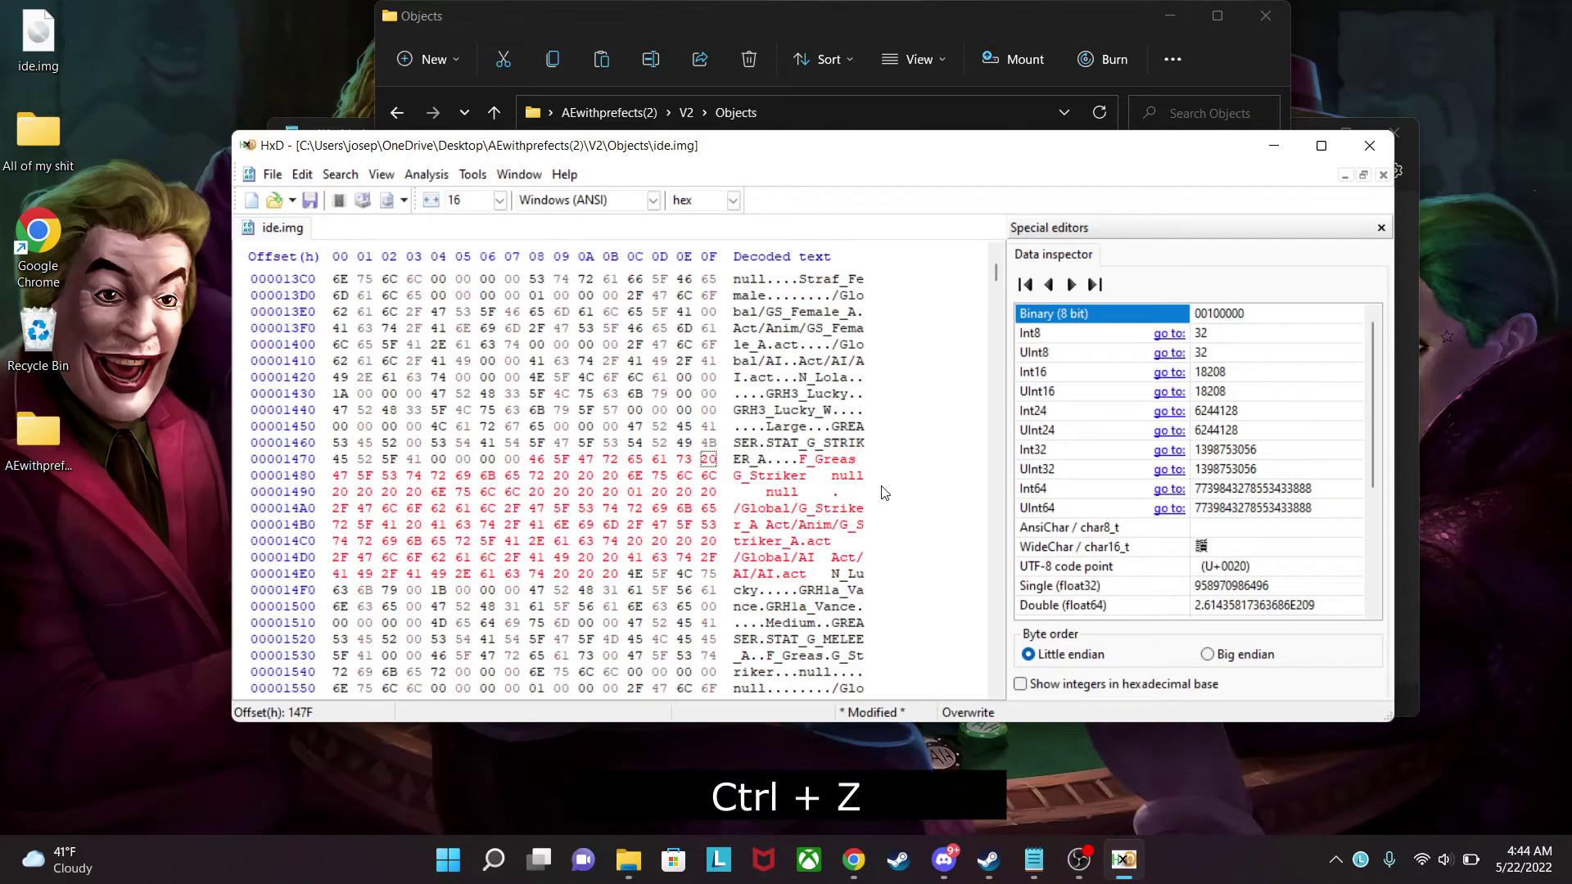
pyautogui.hotkey('ctrl', 'z')
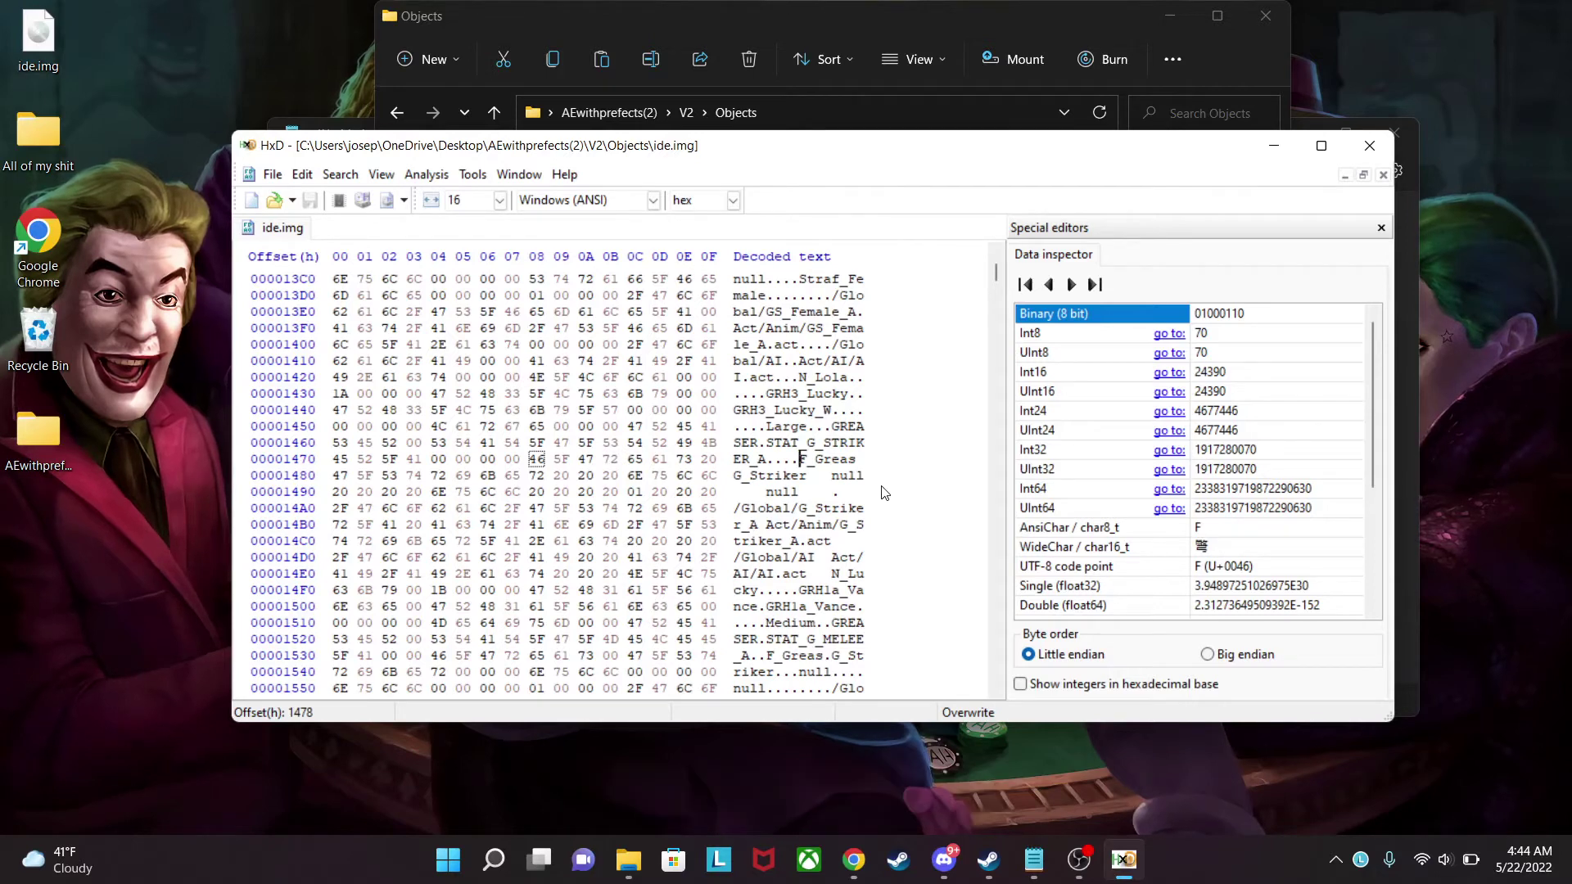
# Highlight the first F_Greas block in Notepad, then delete the second line together with its 74.
pyautogui.click(926, 105)
pyautogui.click(749, 370)
pyautogui.click(1034, 858)
pyautogui.click(547, 234)
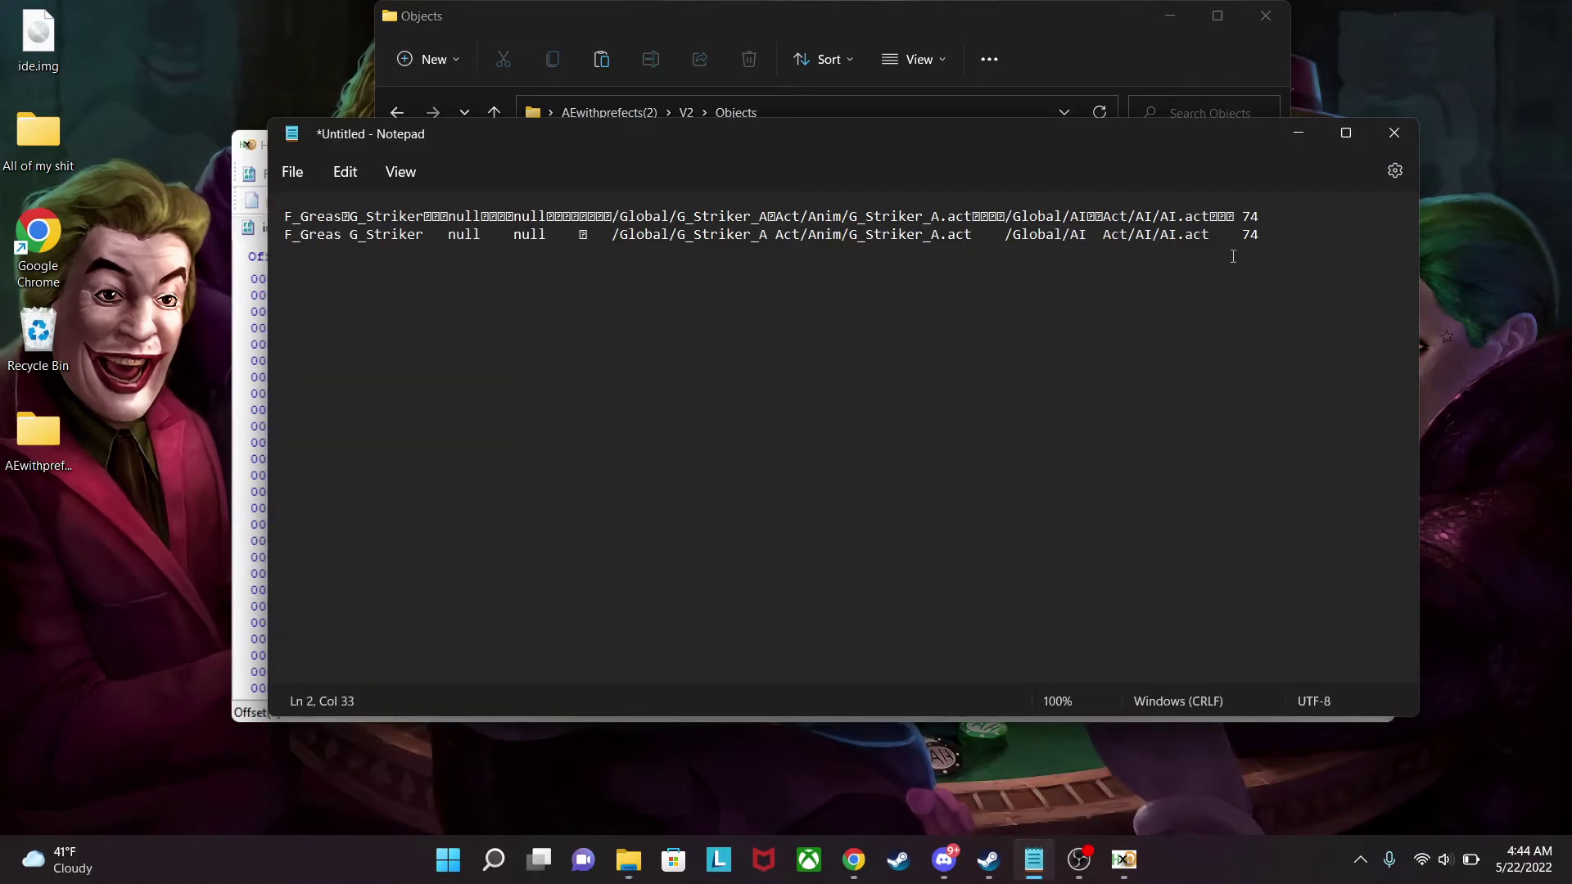
pyautogui.click(1236, 215)
pyautogui.moveTo(1234, 215); pyautogui.dragTo(279, 233)
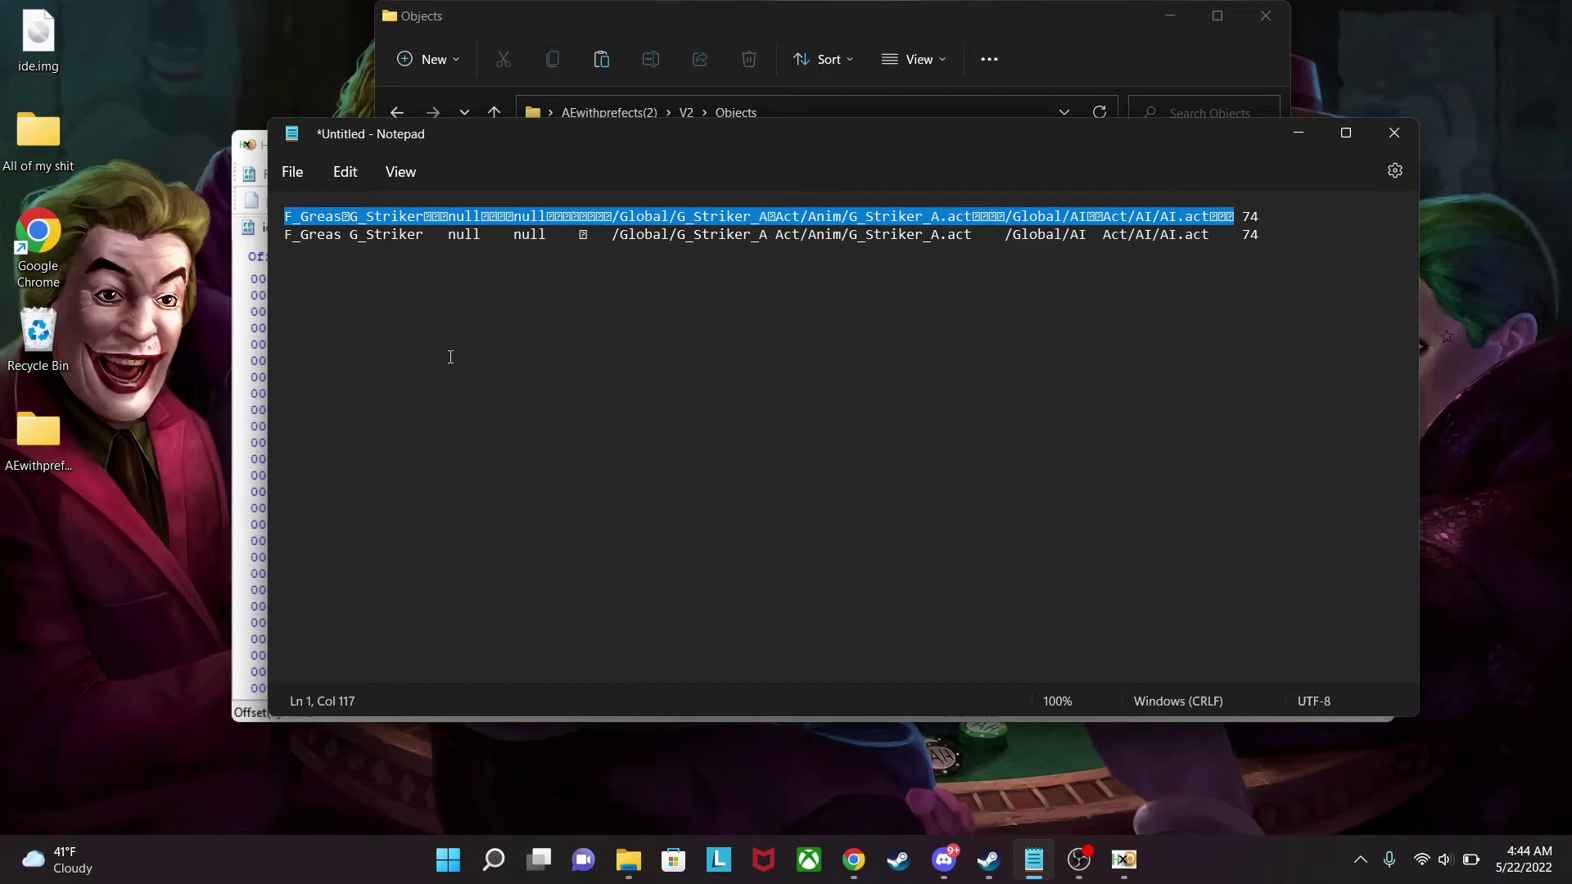
pyautogui.moveTo(1281, 235); pyautogui.dragTo(284, 248)
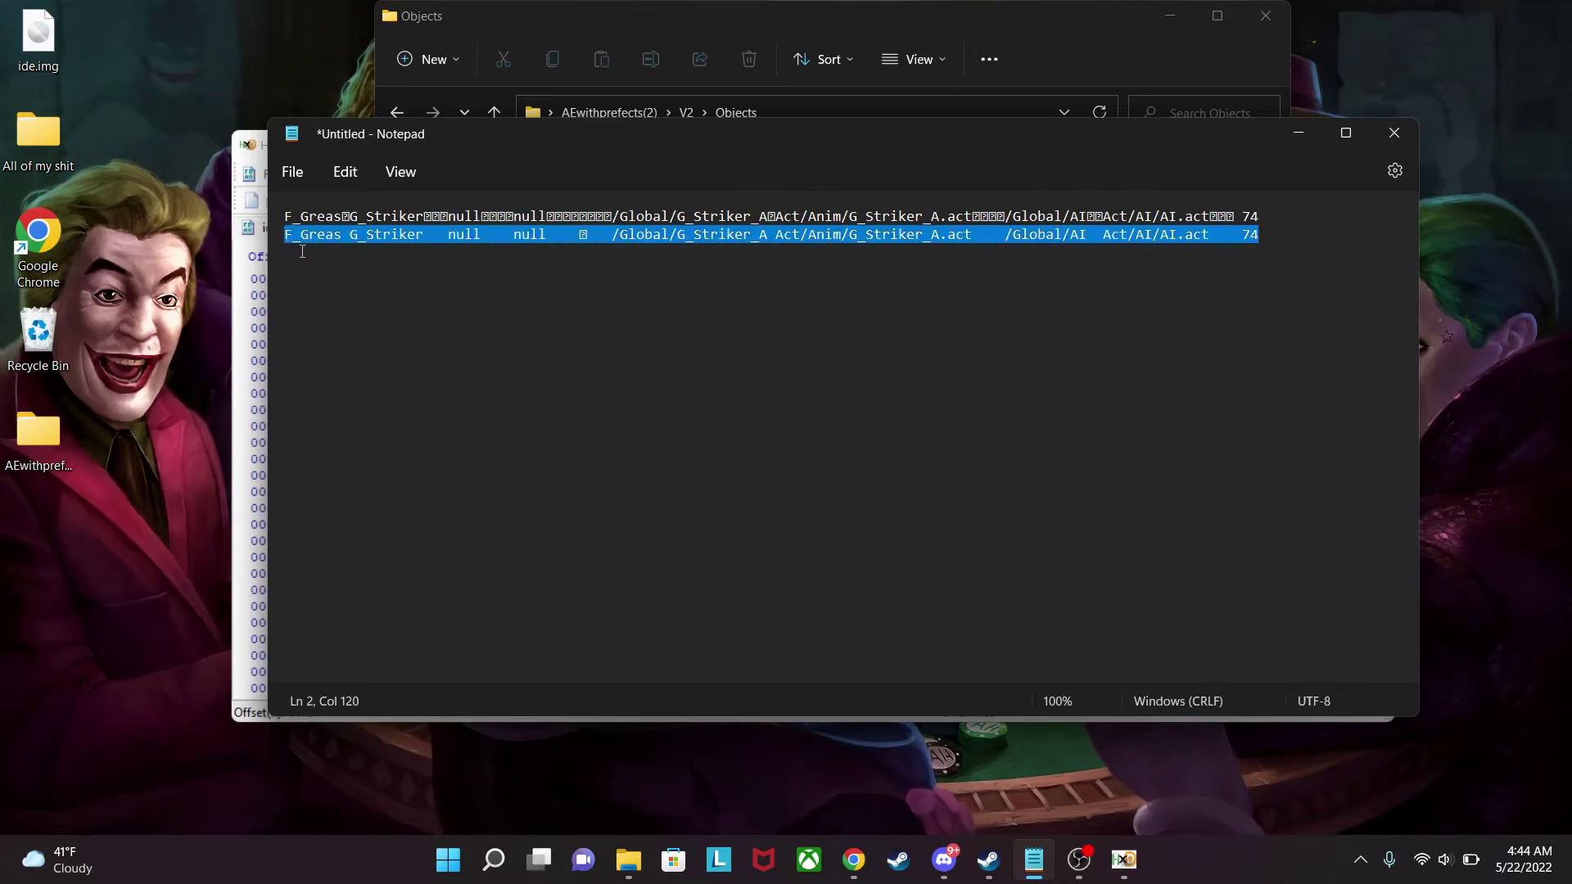
pyautogui.press('BackSpace')
# Search ide.img in HxD for the text string "Russell" in all directions and examine the surrounding entry.
pyautogui.click(245, 193)
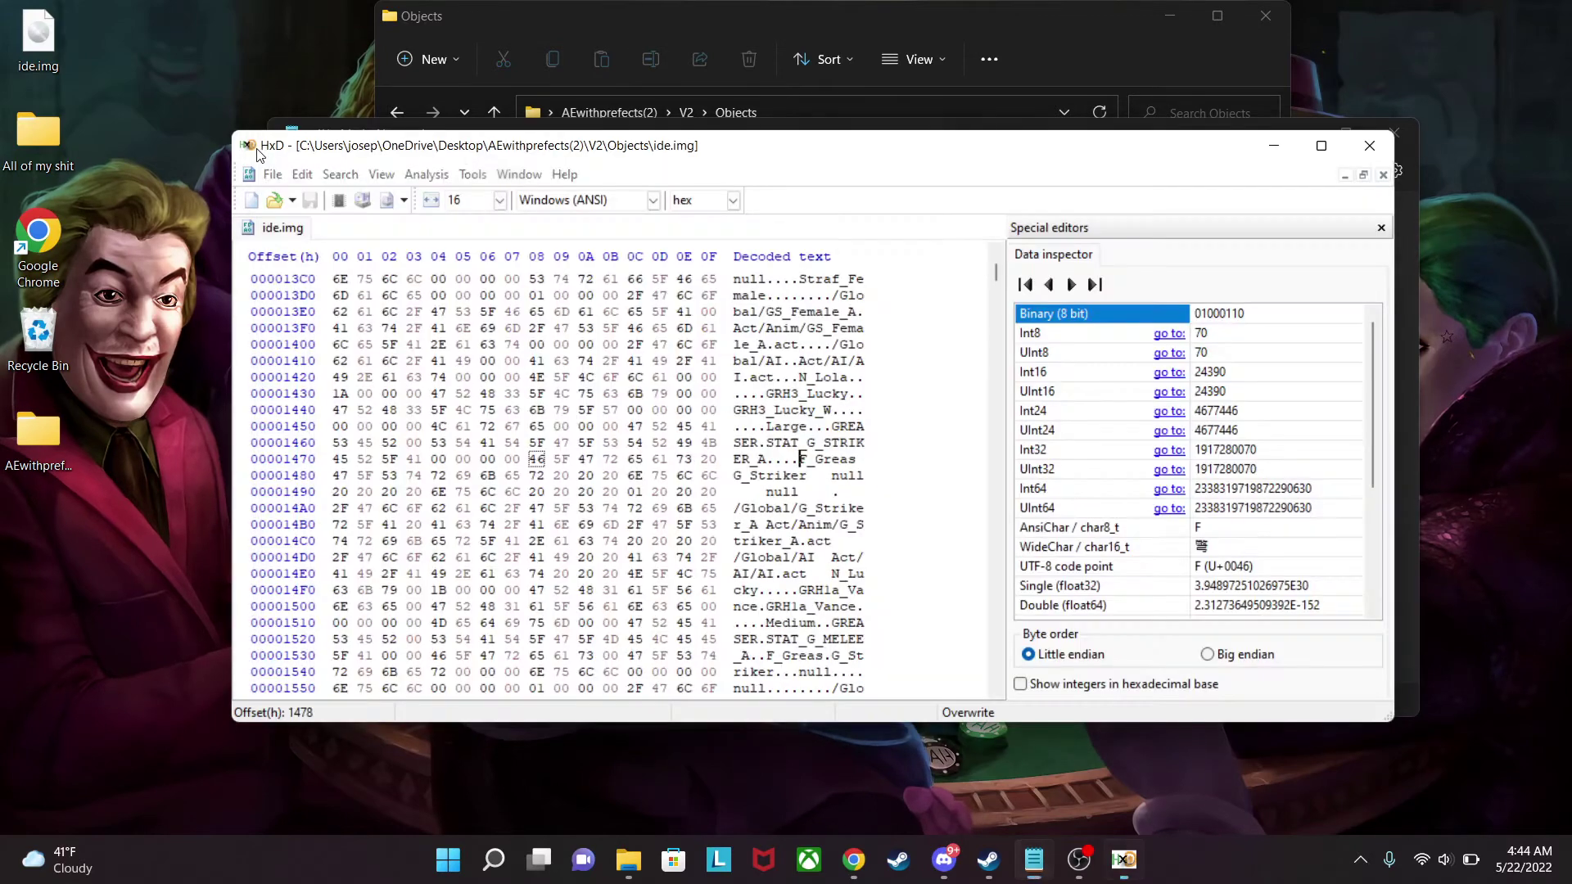
pyautogui.hotkey('ctrl', 'f')
pyautogui.press('BackSpace')
pyautogui.write('Russell')
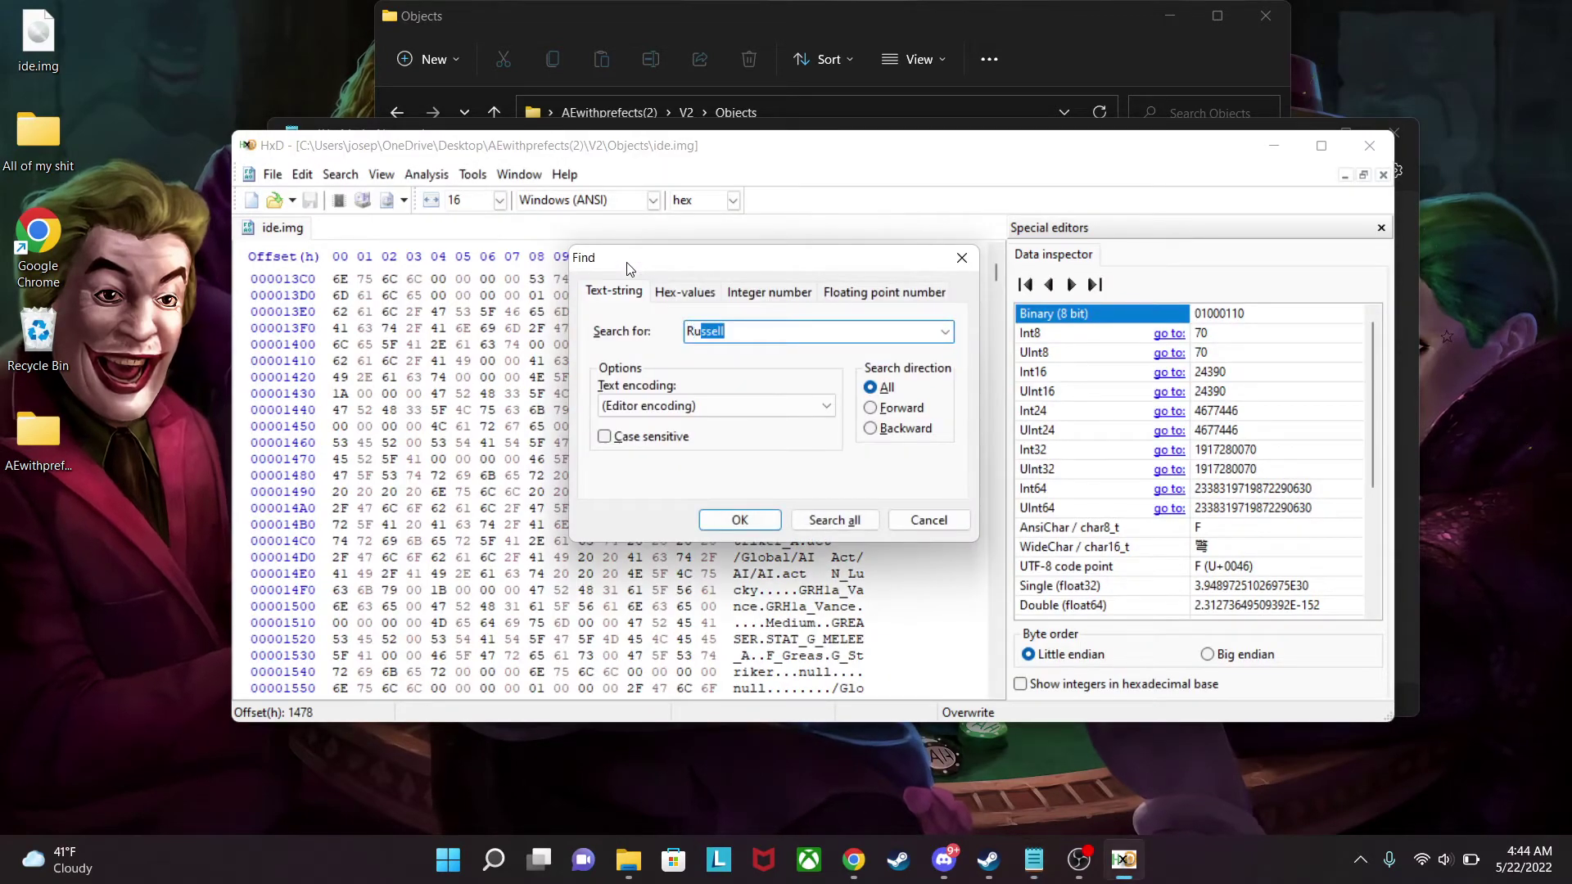
pyautogui.press('Return')
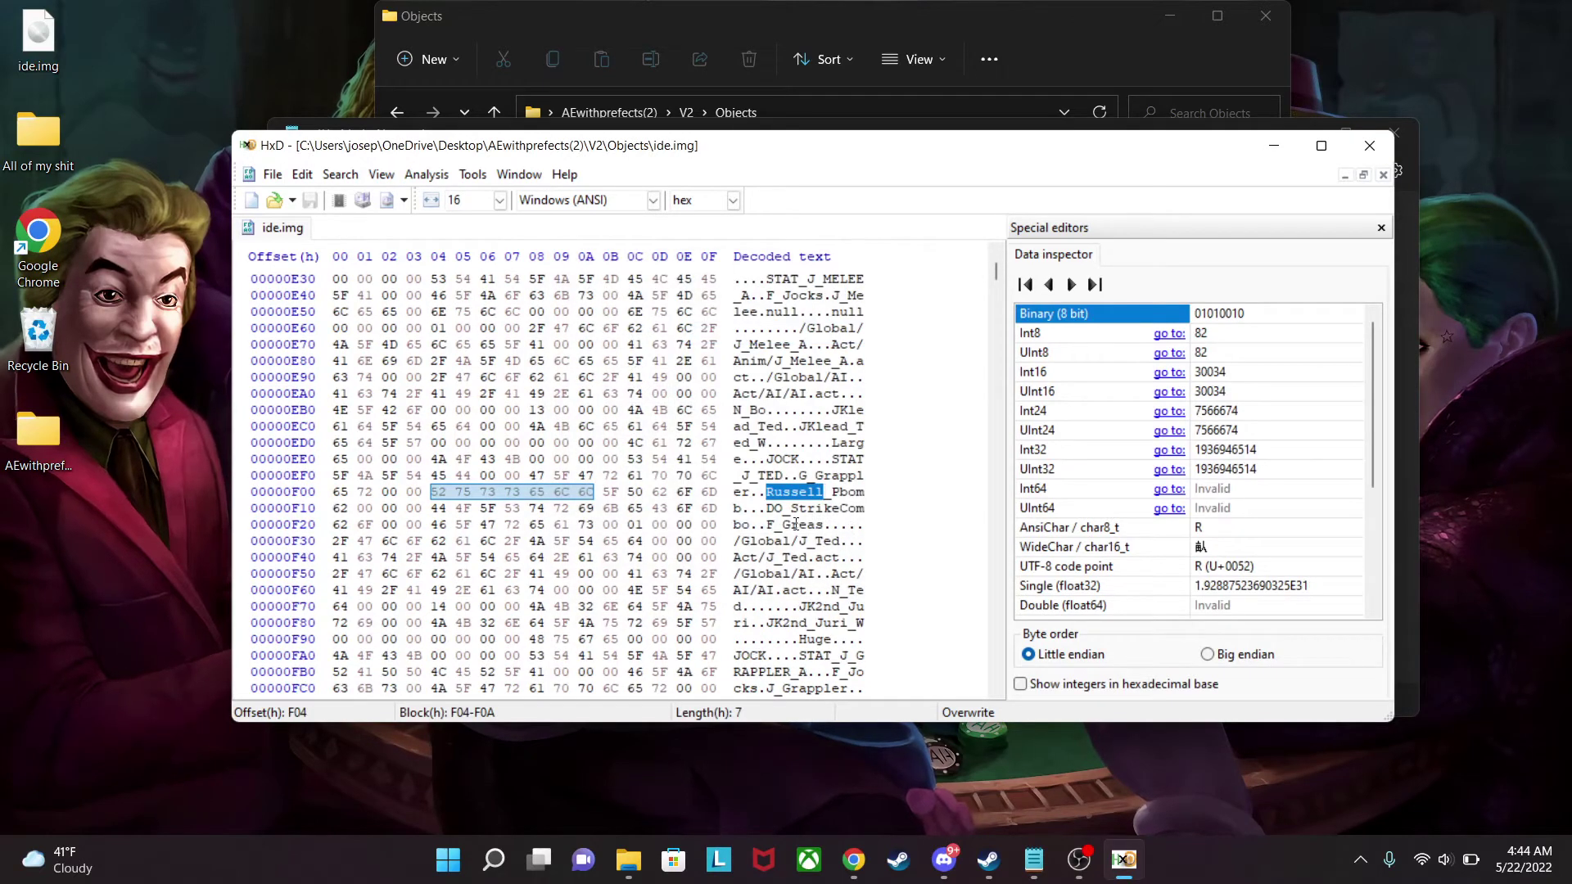
pyautogui.scroll(-1, 802, 513)
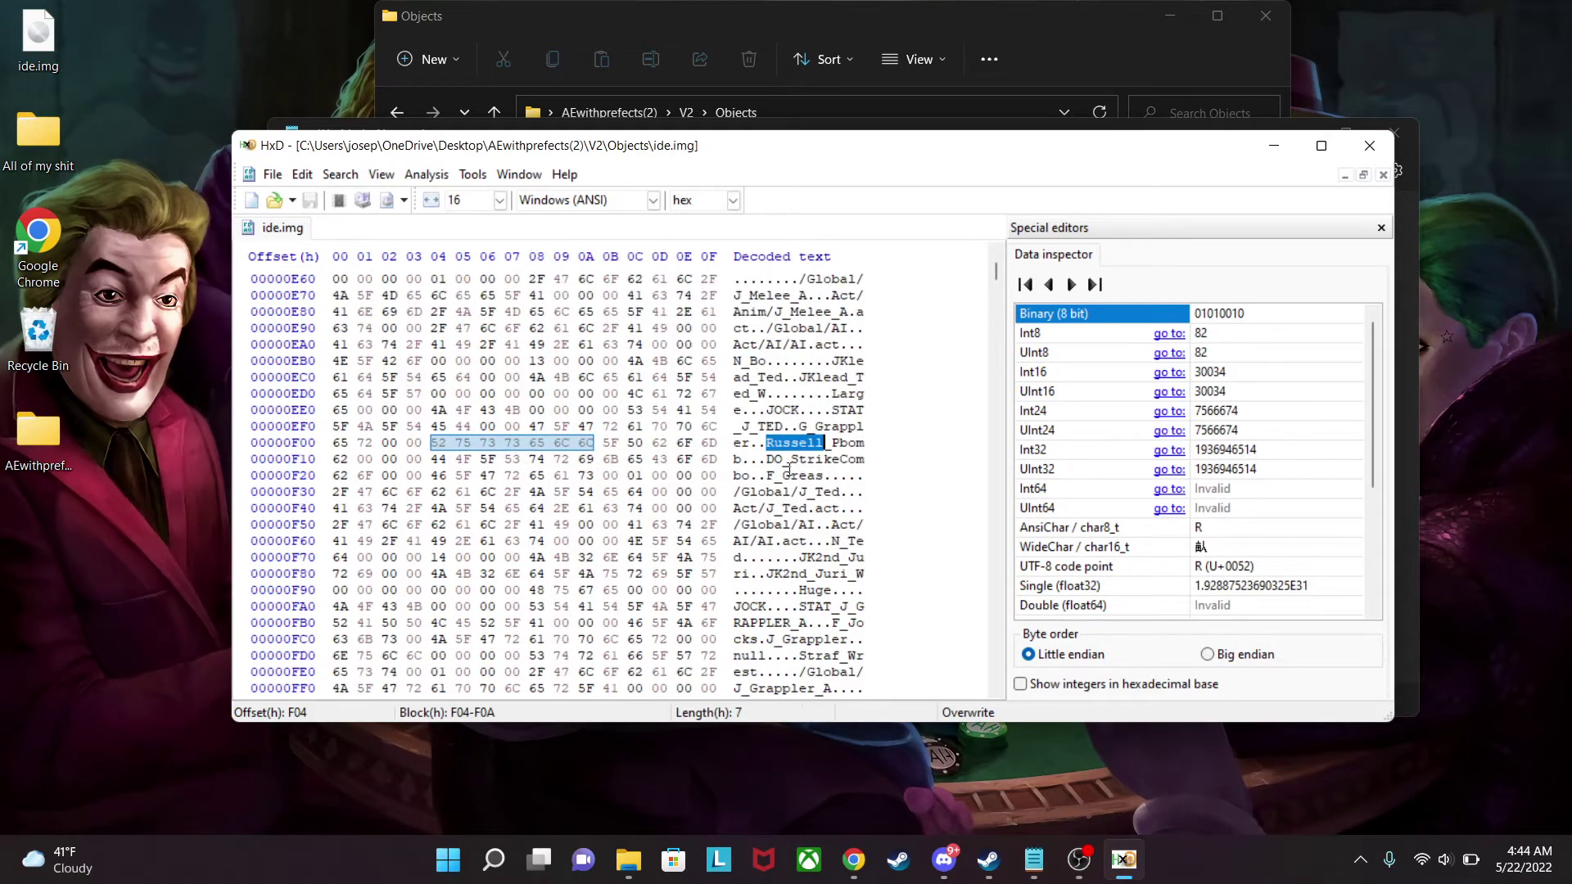
pyautogui.scroll(1, 862, 453)
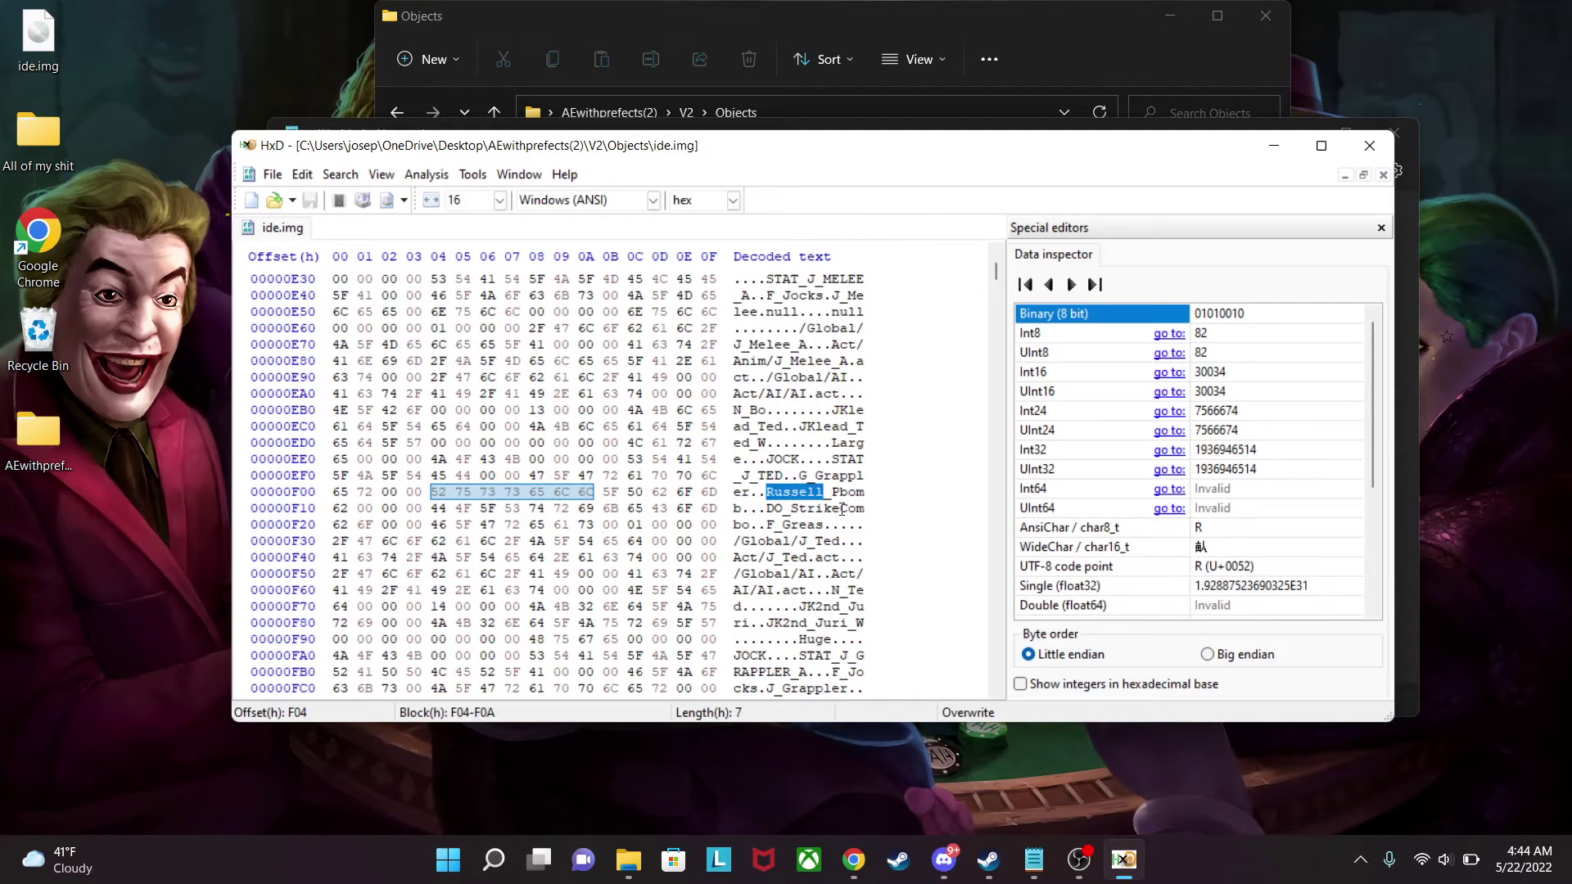
# Search ide.img forward for the text string "Russell" from Ted's entry.
pyautogui.hotkey('ctrl', 'f')
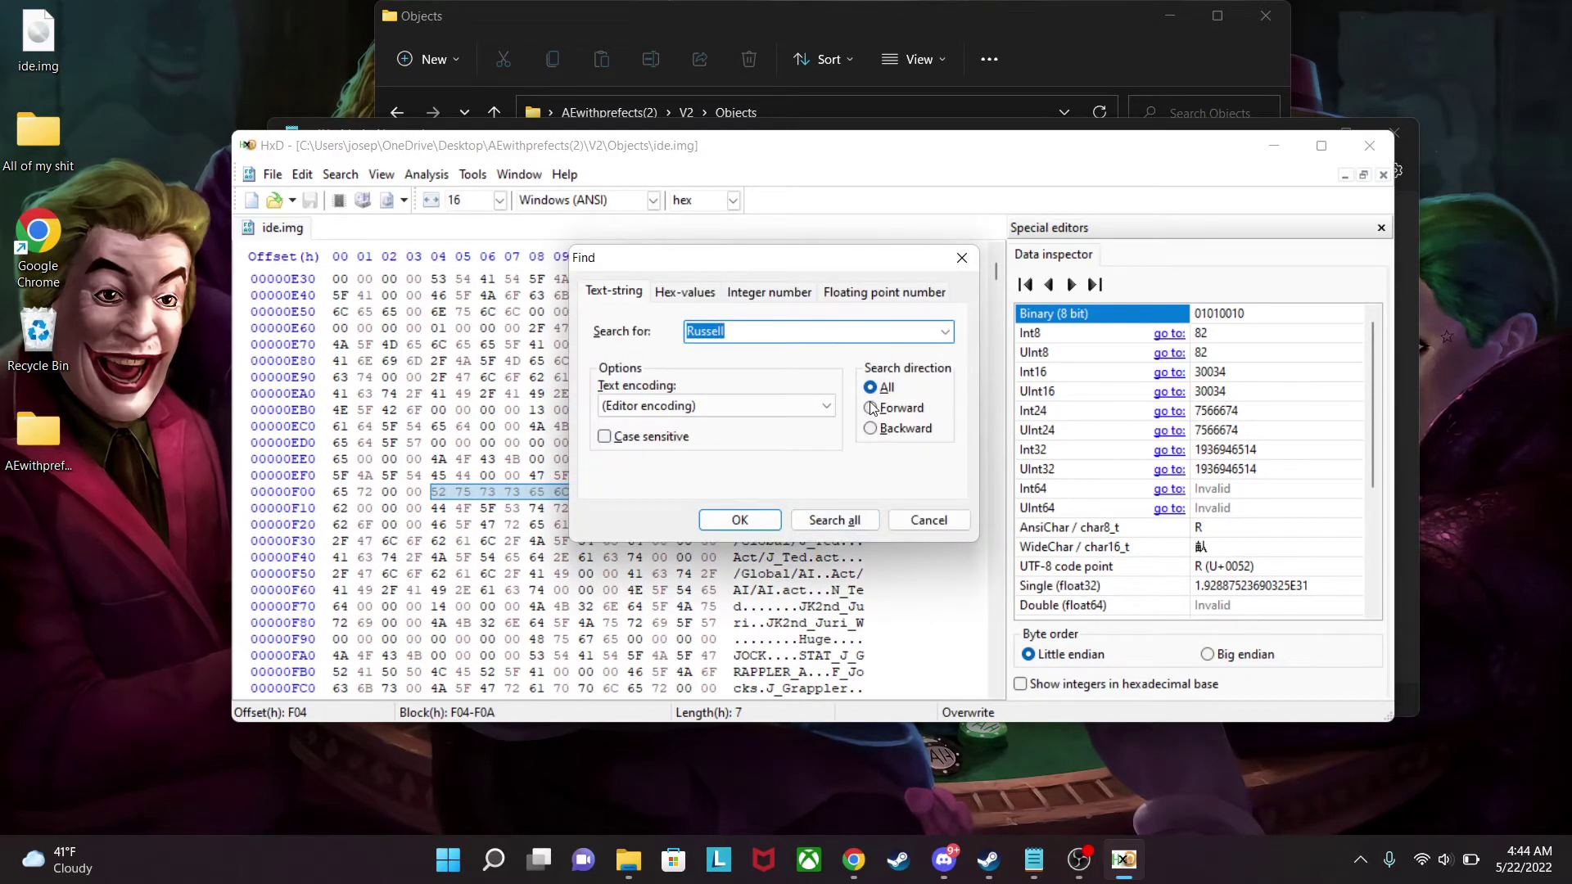
pyautogui.click(926, 526)
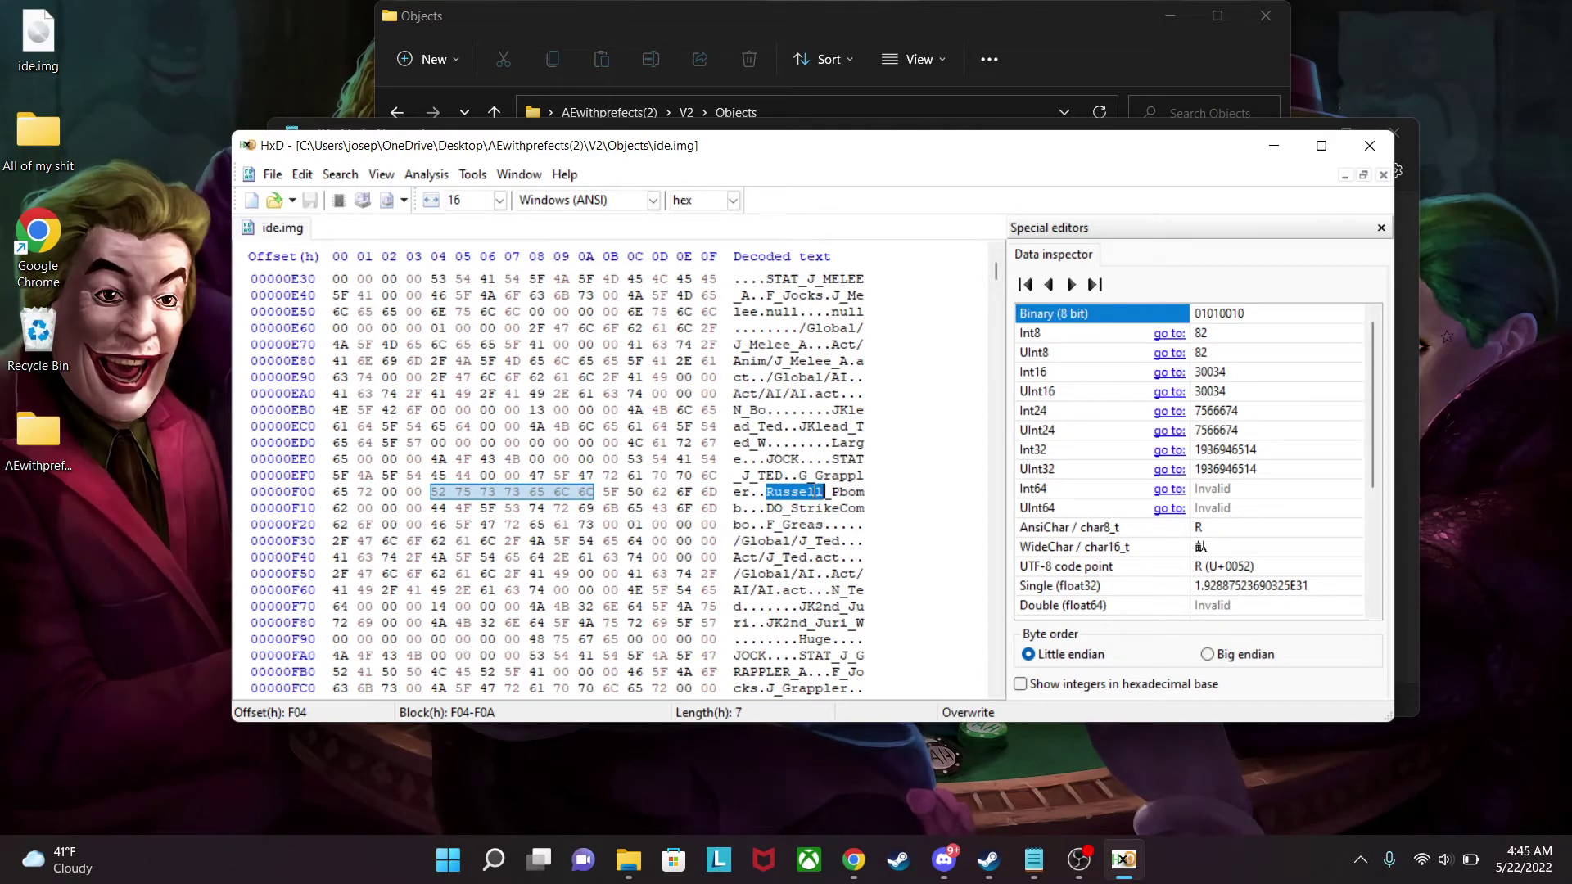
pyautogui.hotkey('ctrl', 'f')
pyautogui.click(871, 407)
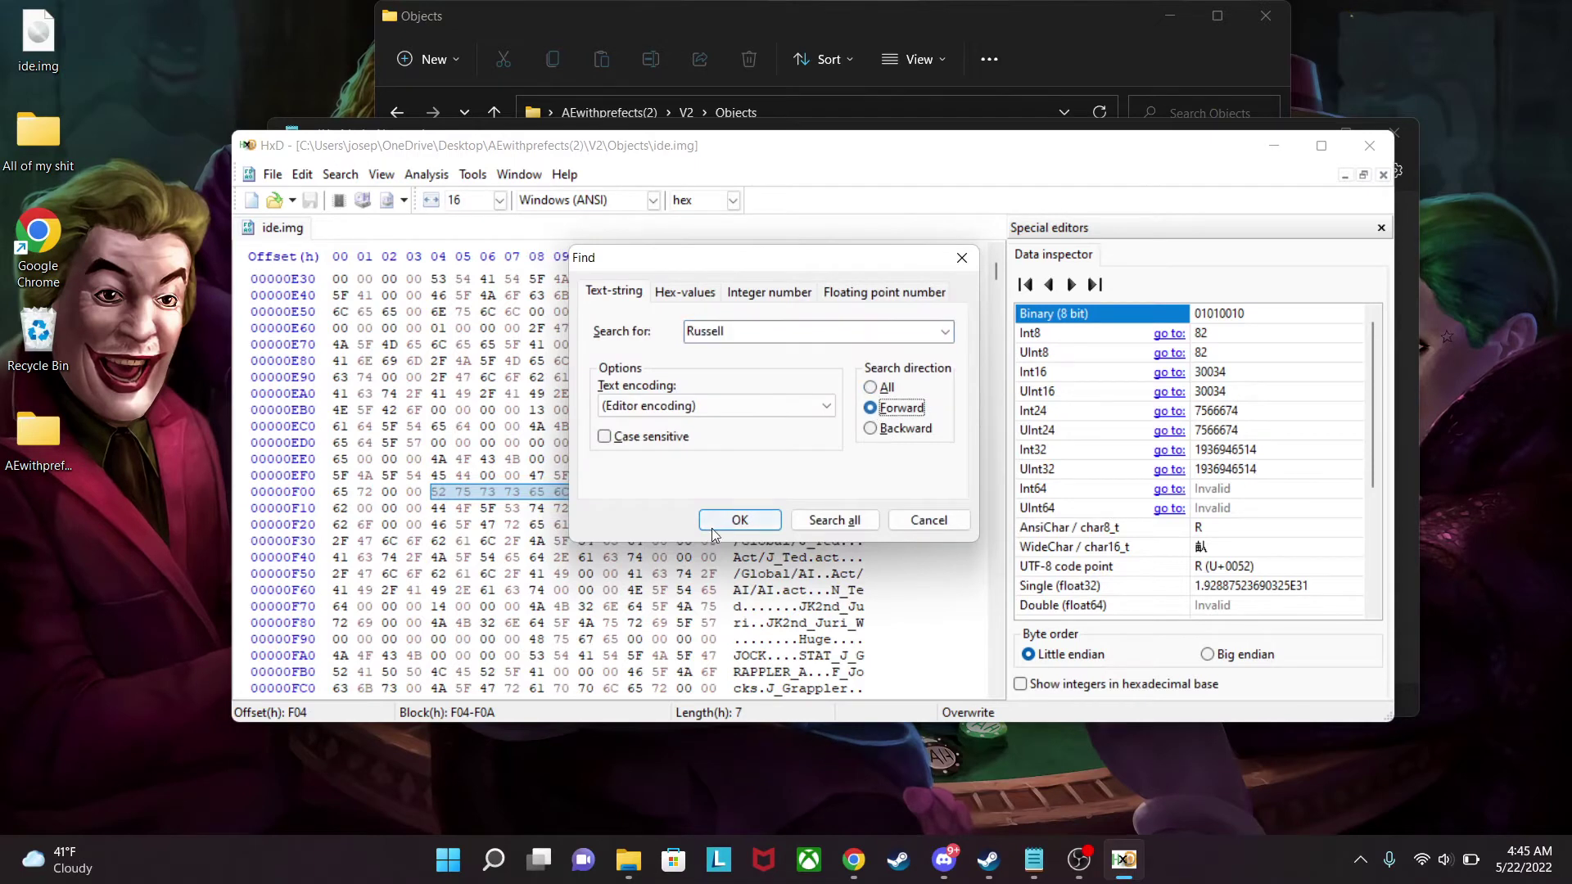
pyautogui.click(741, 520)
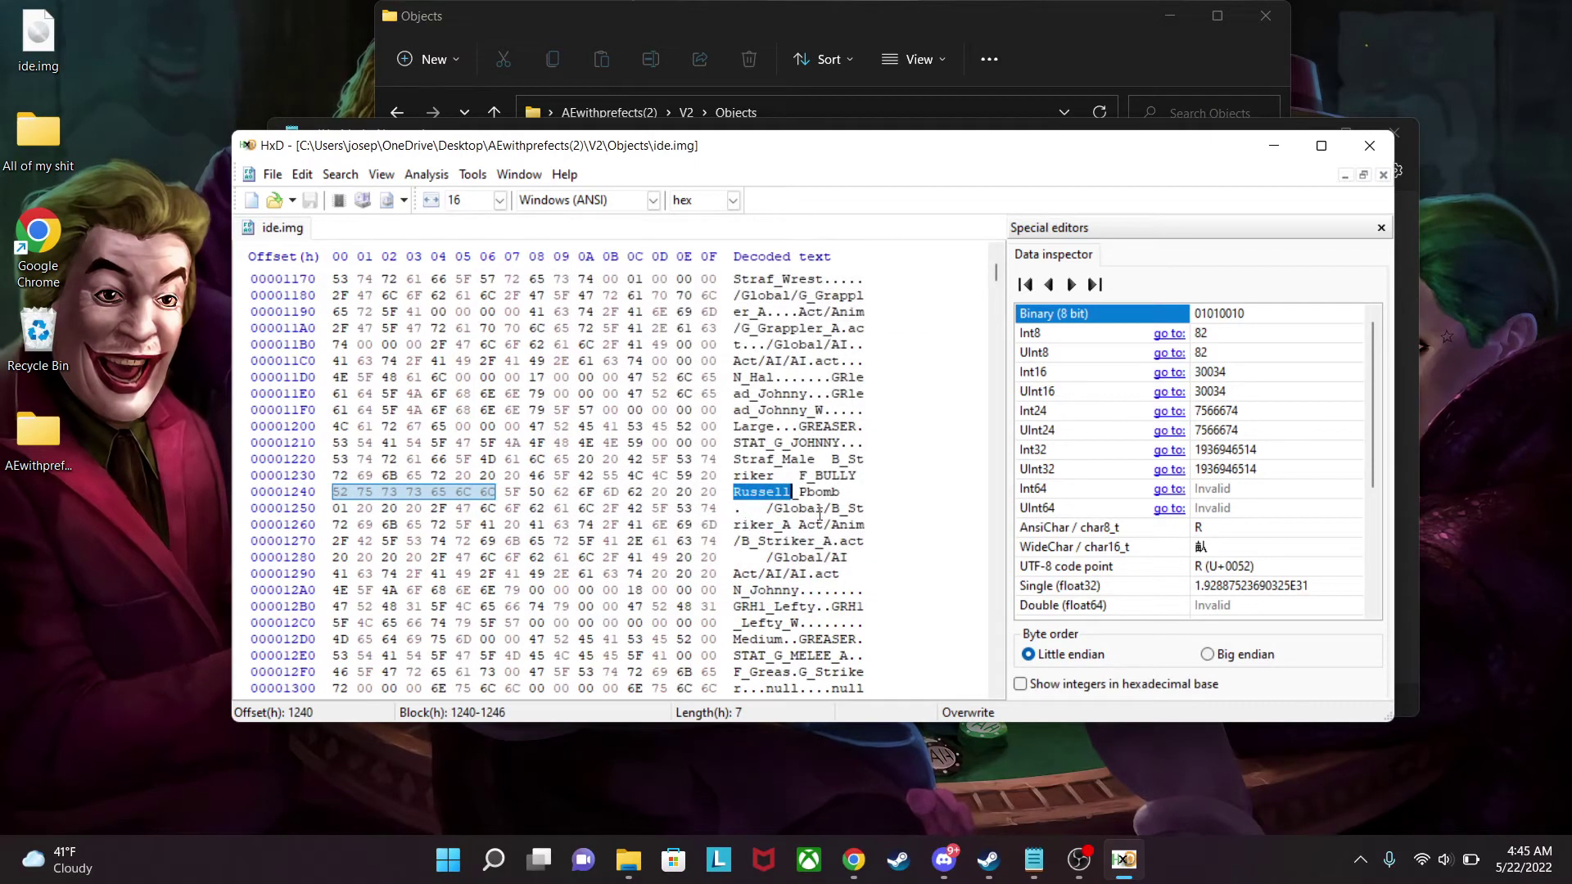
# Find the next "Russell" matches up to the DOlead_Russell entry and highlight its F_Greas block to check the length.
pyautogui.hotkey('ctrl', 'f')
pyautogui.click(926, 524)
pyautogui.hotkey('ctrl', 'f')
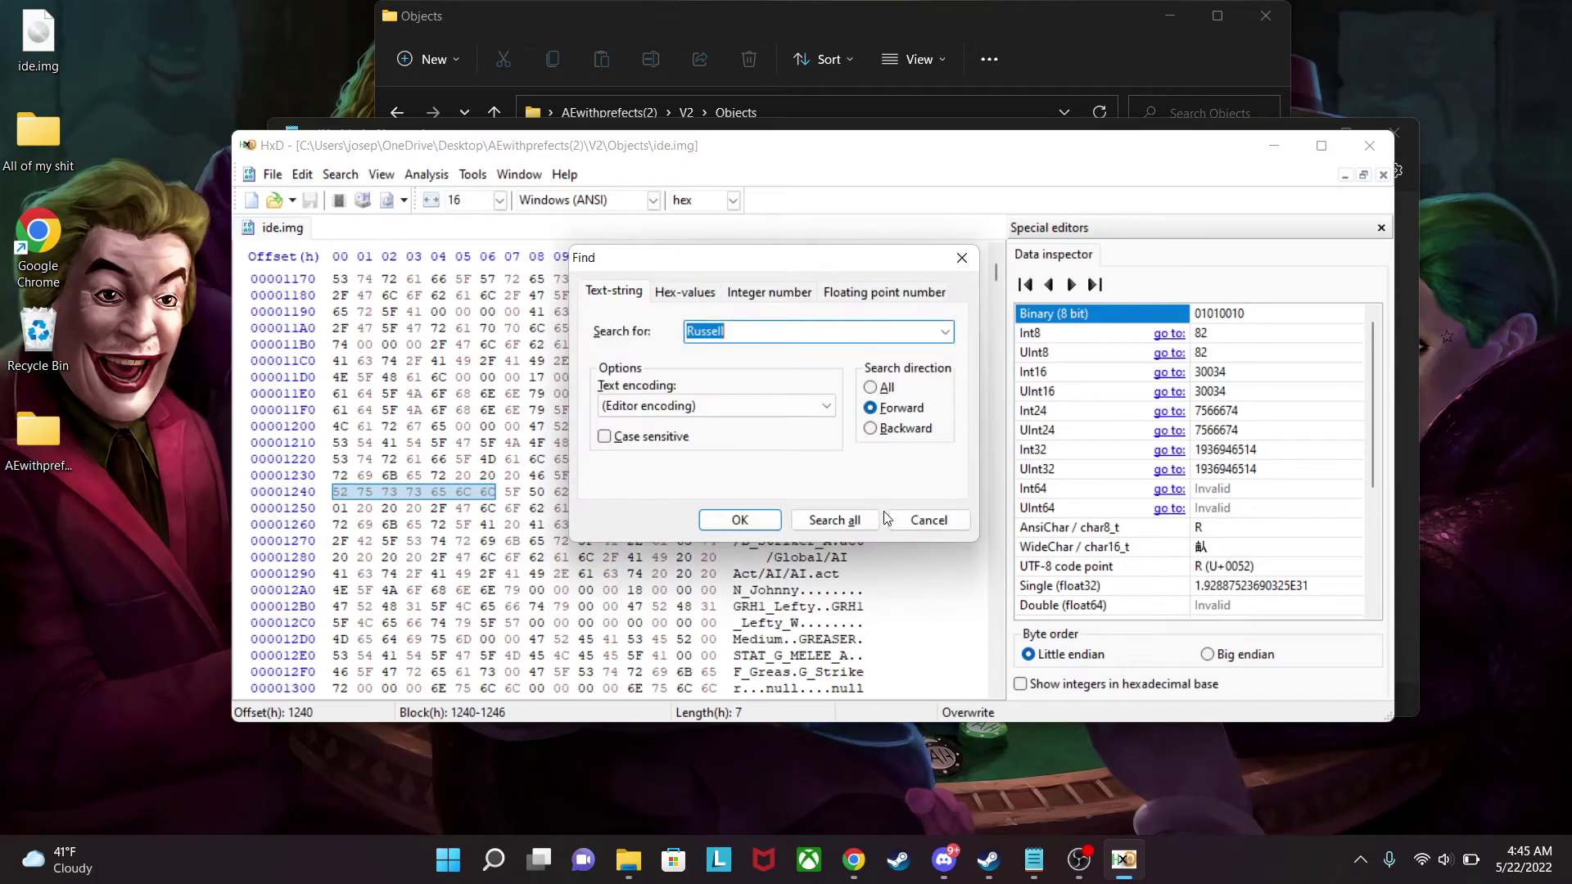
pyautogui.click(736, 521)
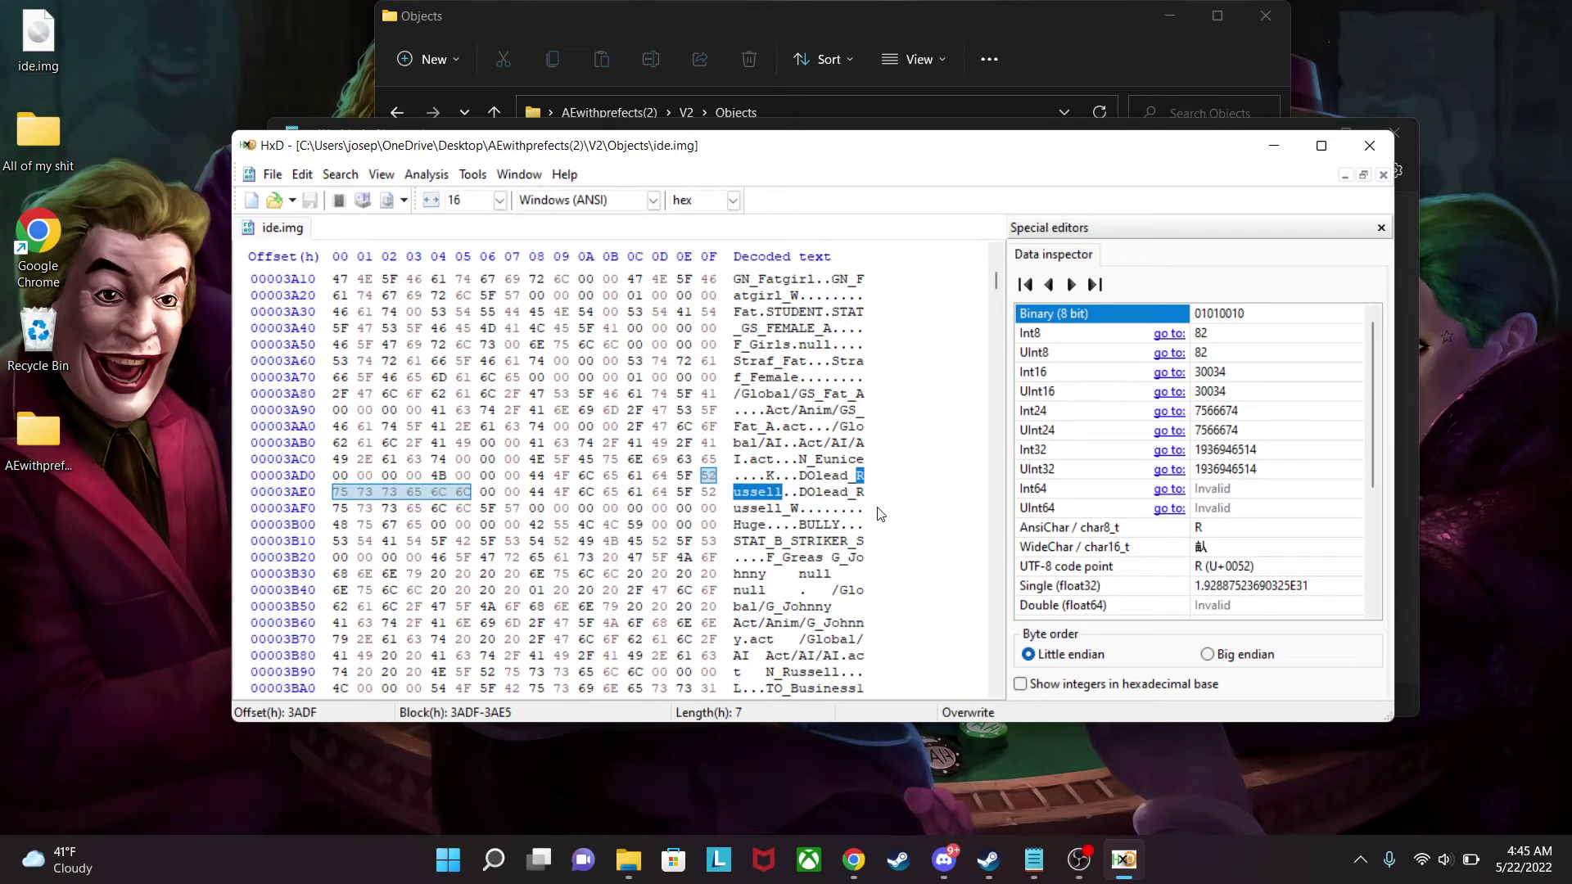
pyautogui.scroll(-1, 849, 503)
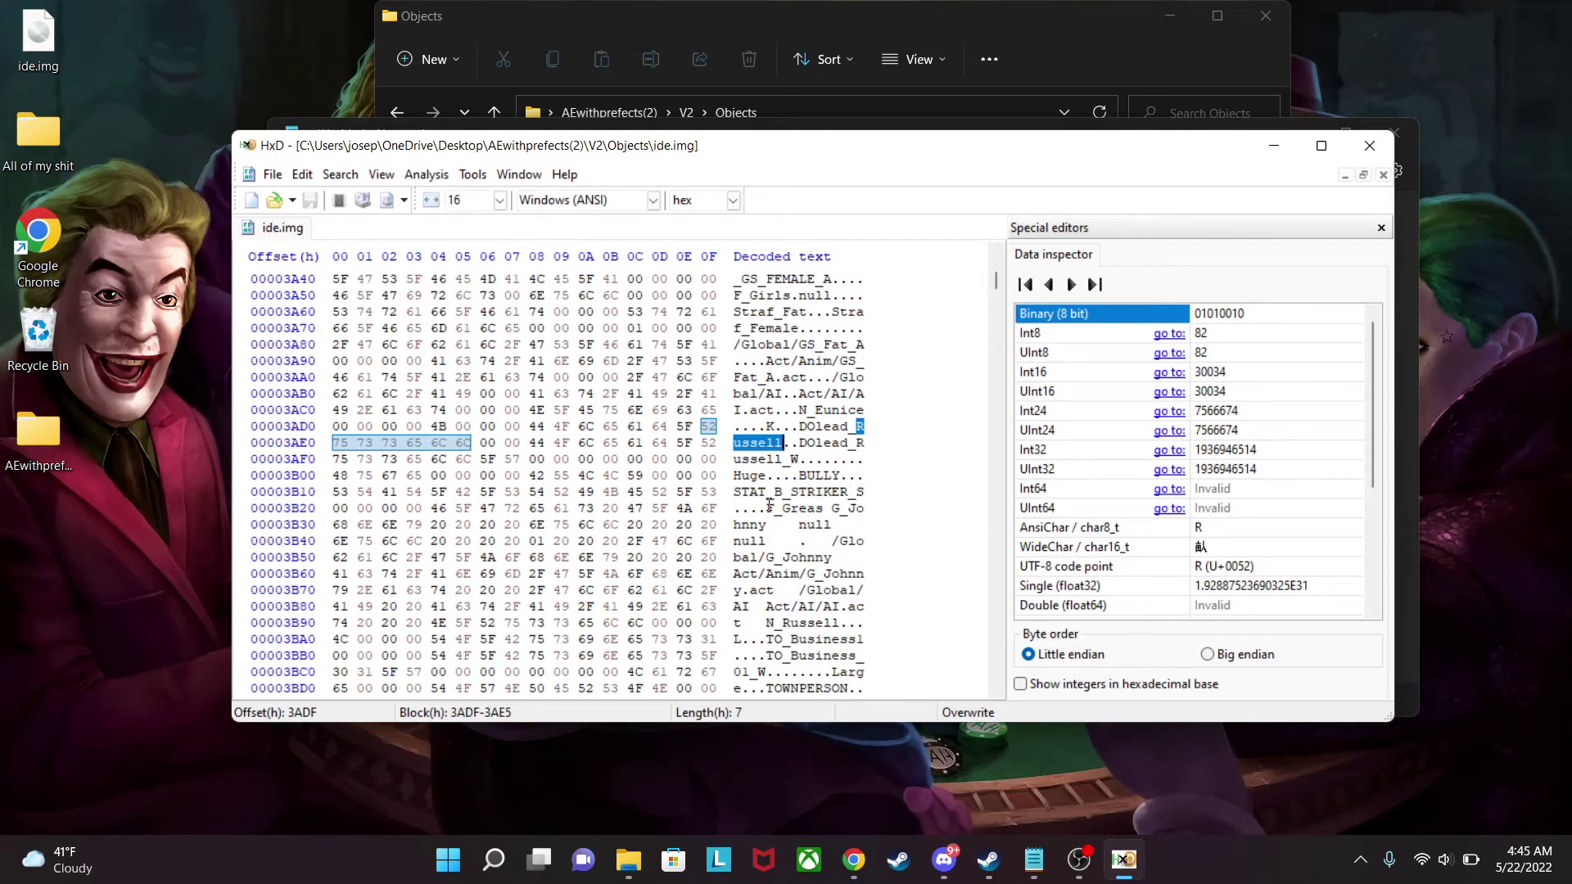
pyautogui.moveTo(769, 508); pyautogui.dragTo(825, 605)
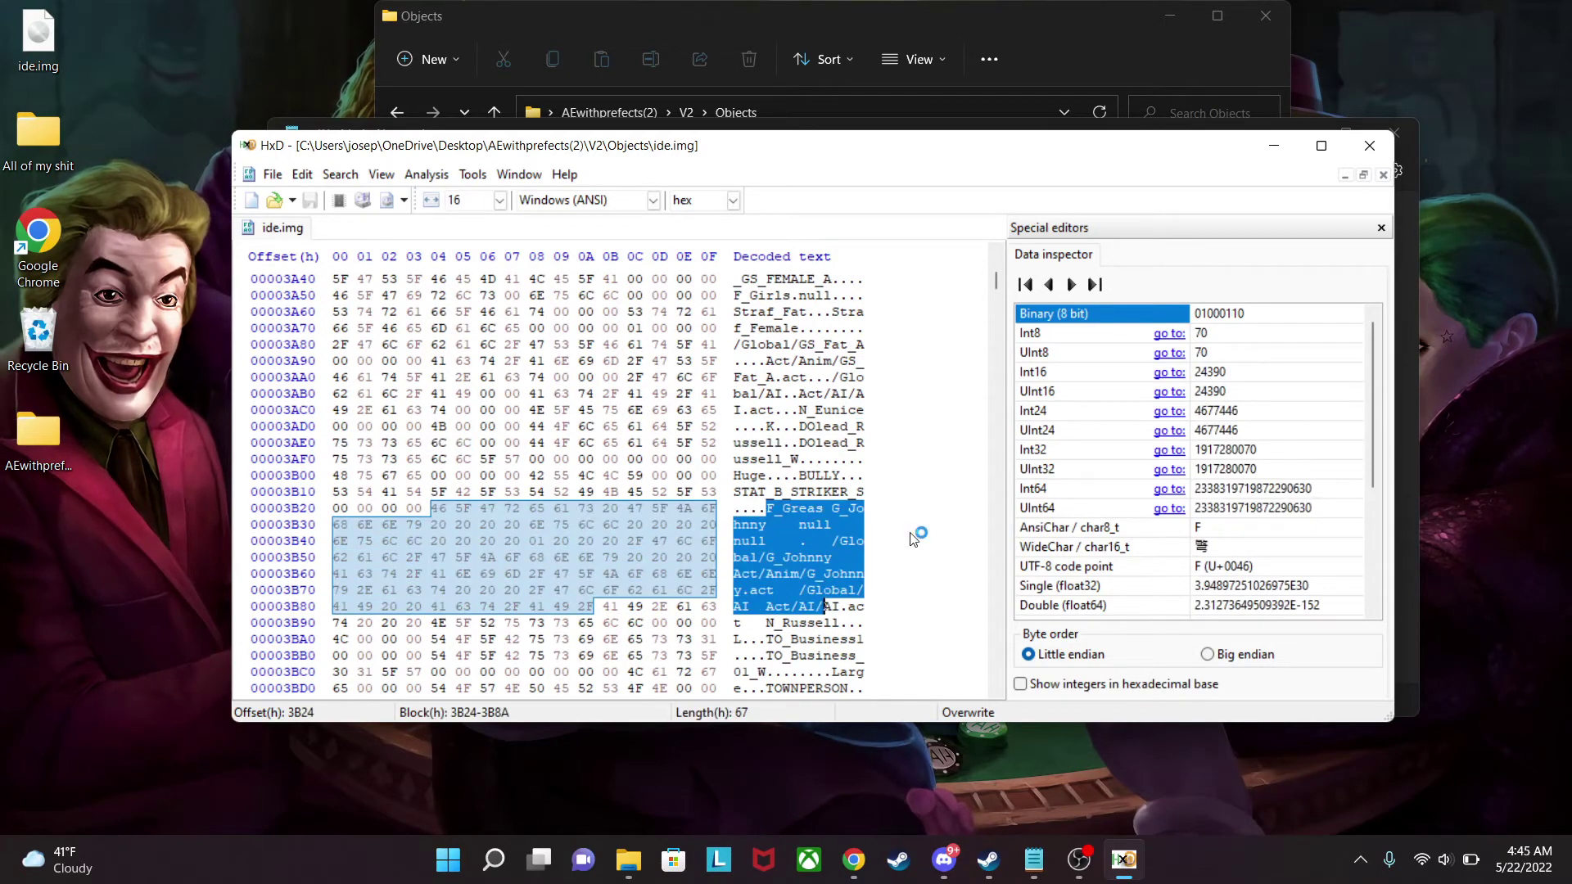
pyautogui.click(866, 585)
# Continue the forward "Russell" search to the STAT_B_RUSSELL_J text in the Player_OWres entry and examine that entry.
pyautogui.hotkey('ctrl', 'f')
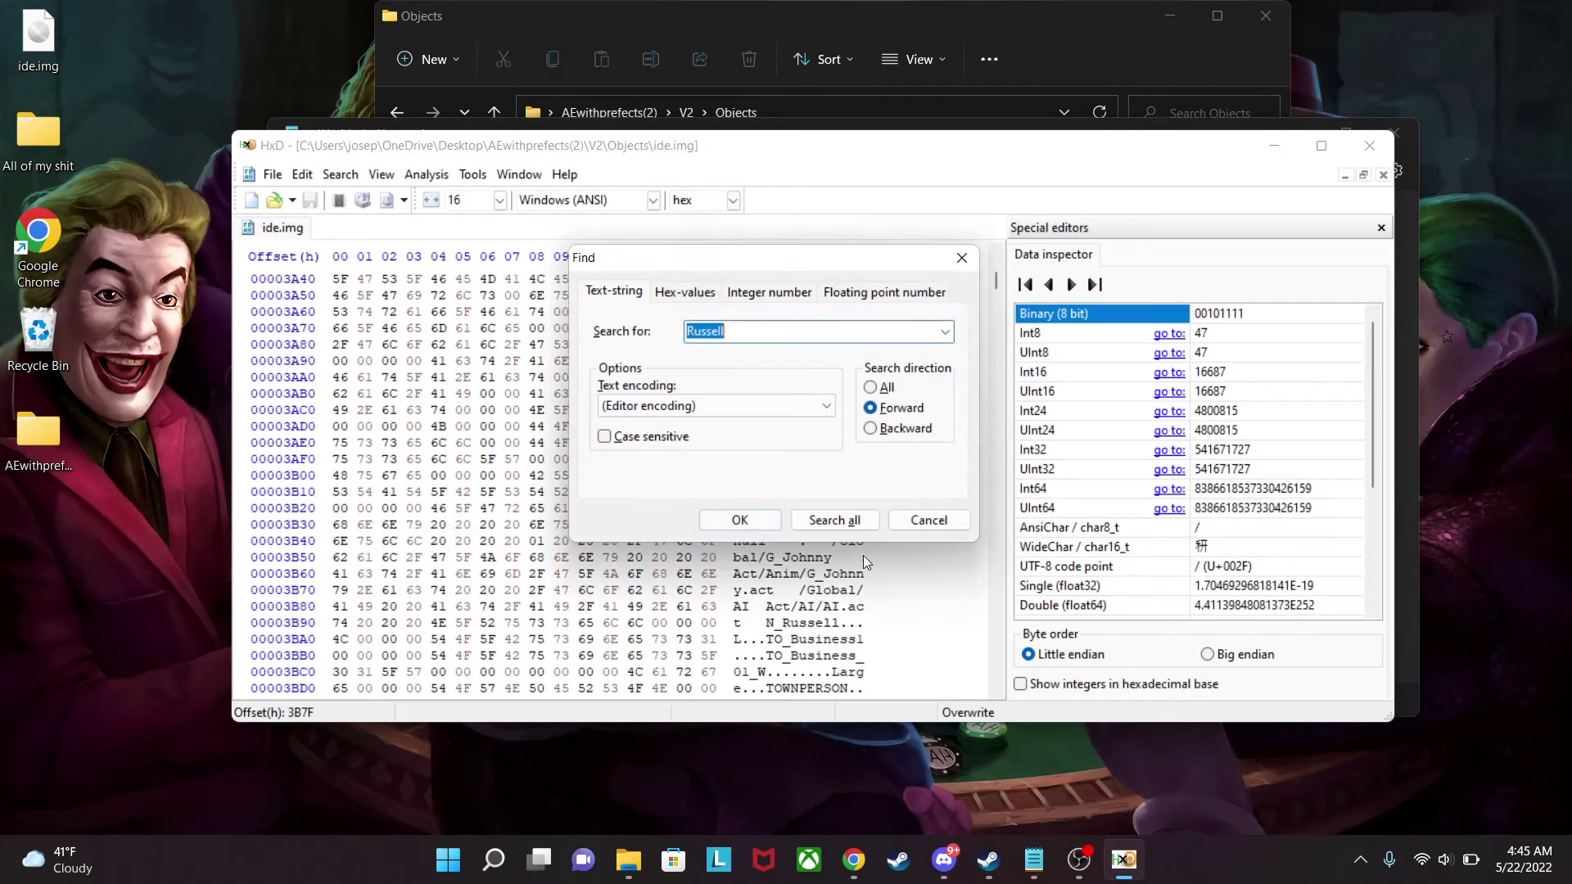
pyautogui.click(740, 522)
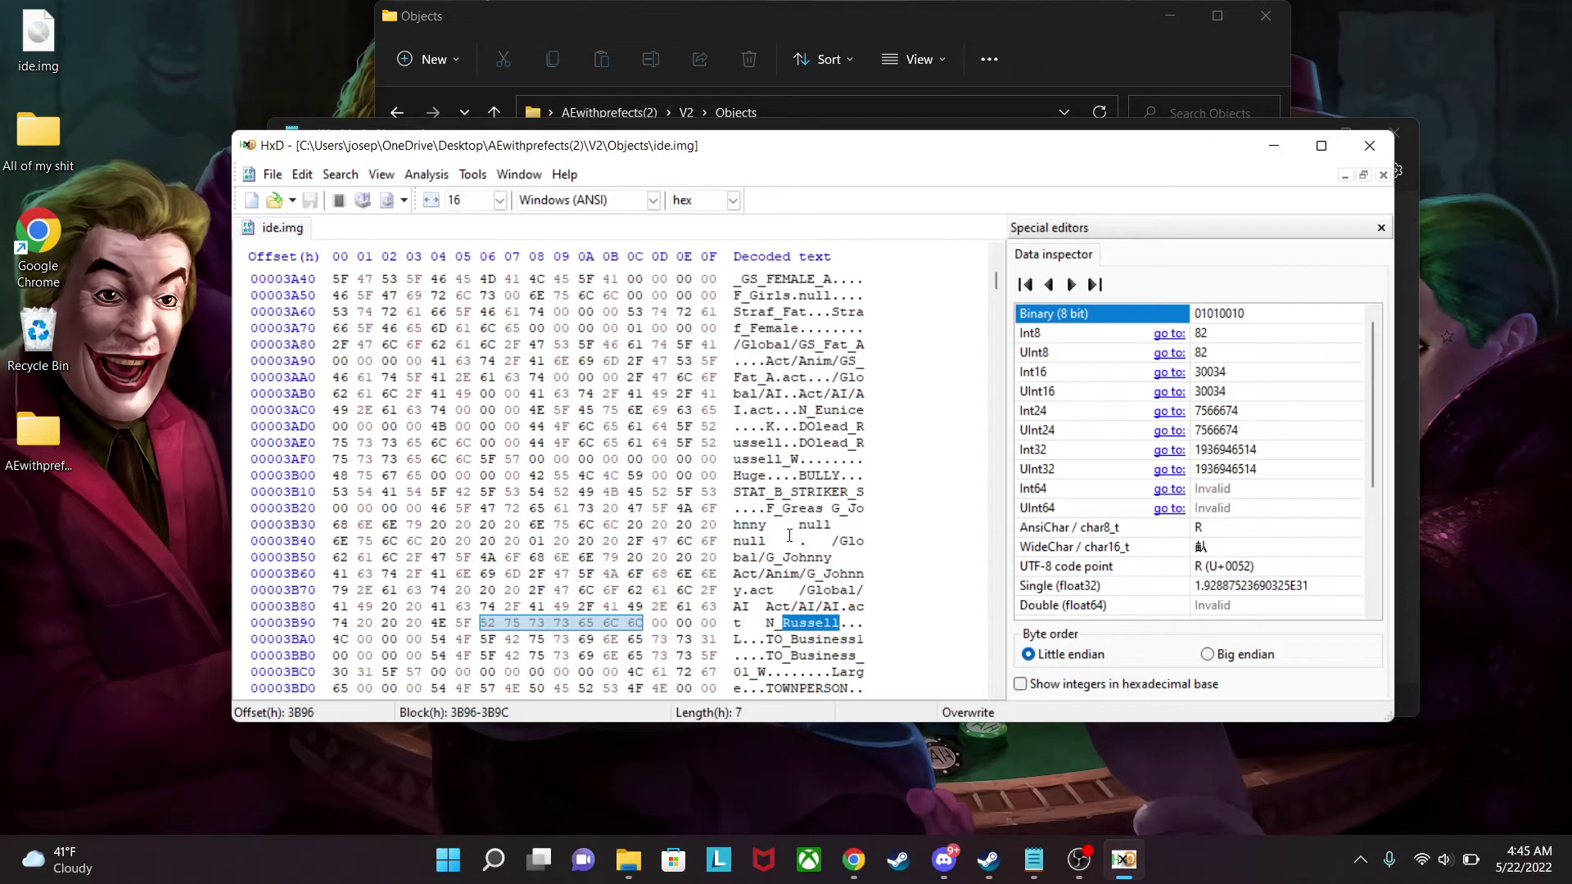
pyautogui.hotkey('ctrl', 'f')
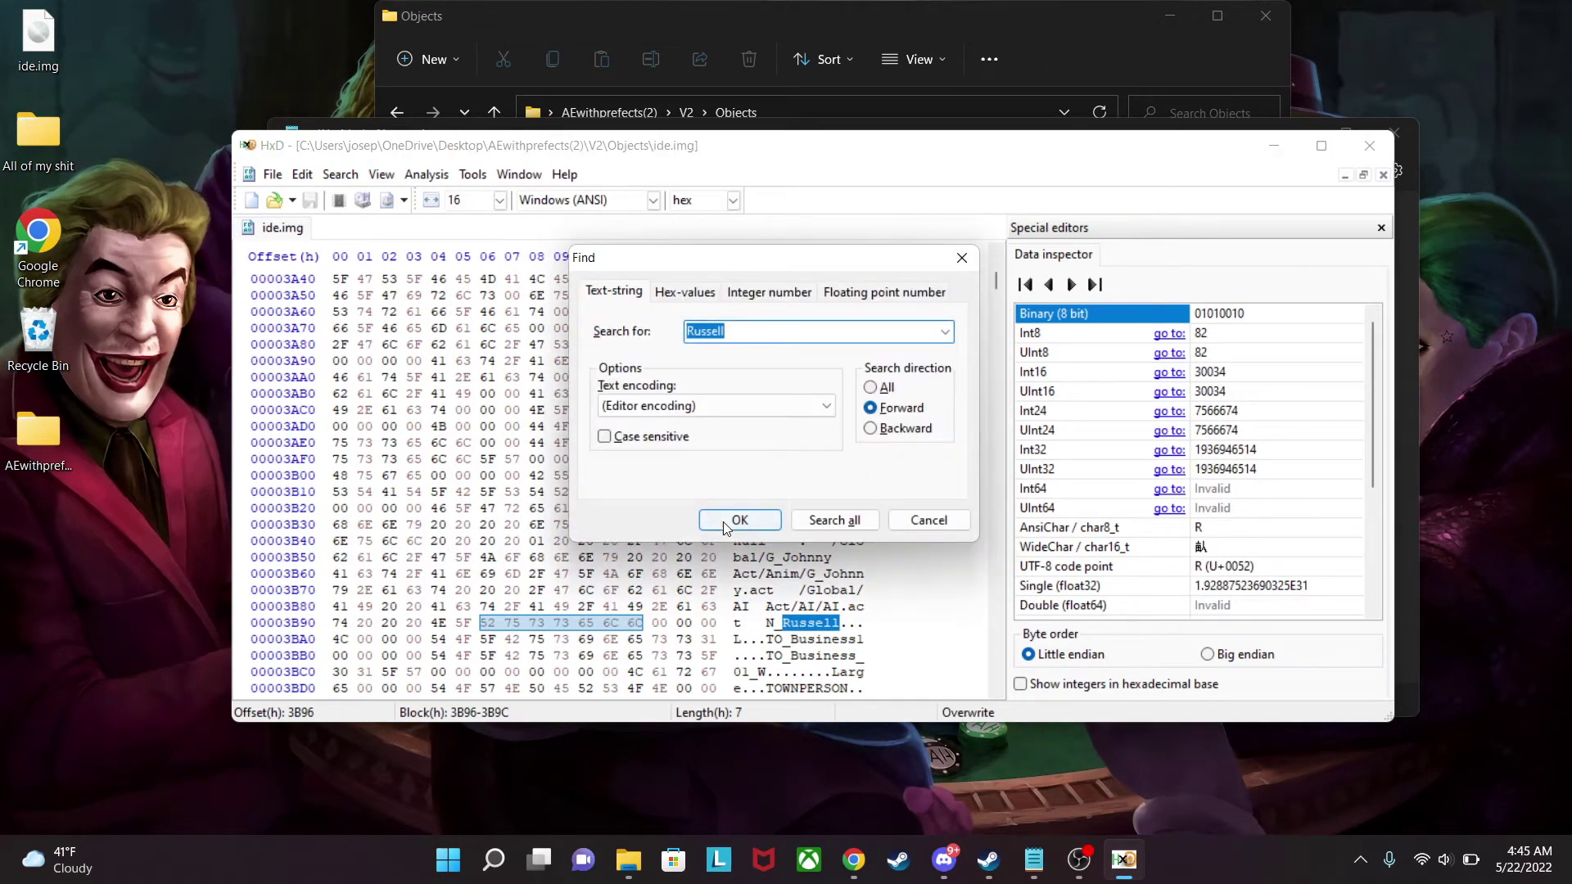
pyautogui.click(739, 520)
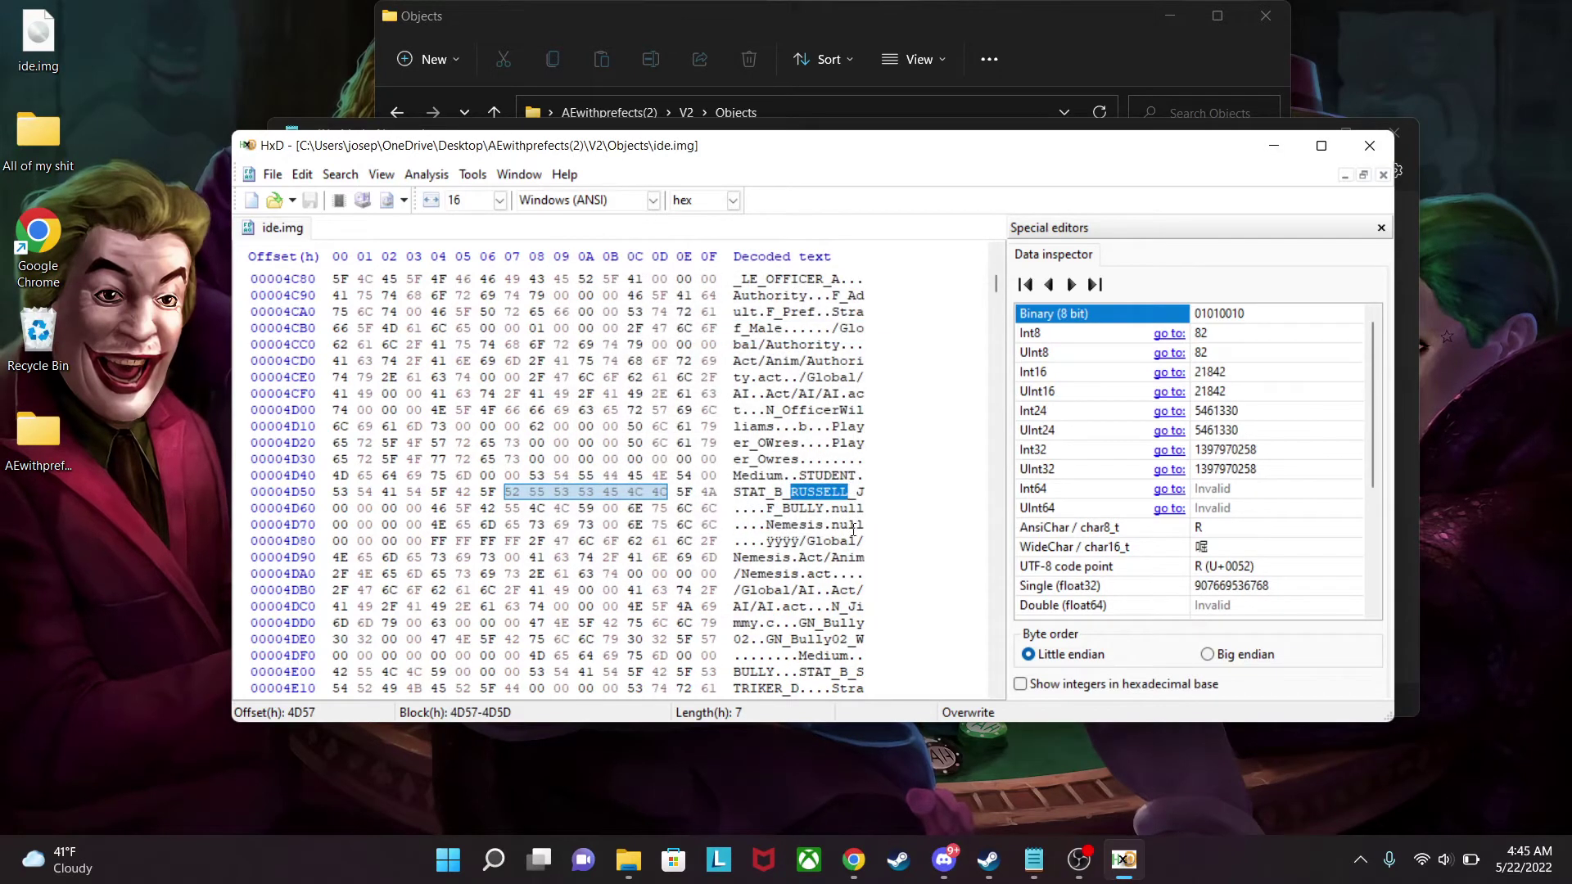
pyautogui.scroll(-1, 854, 531)
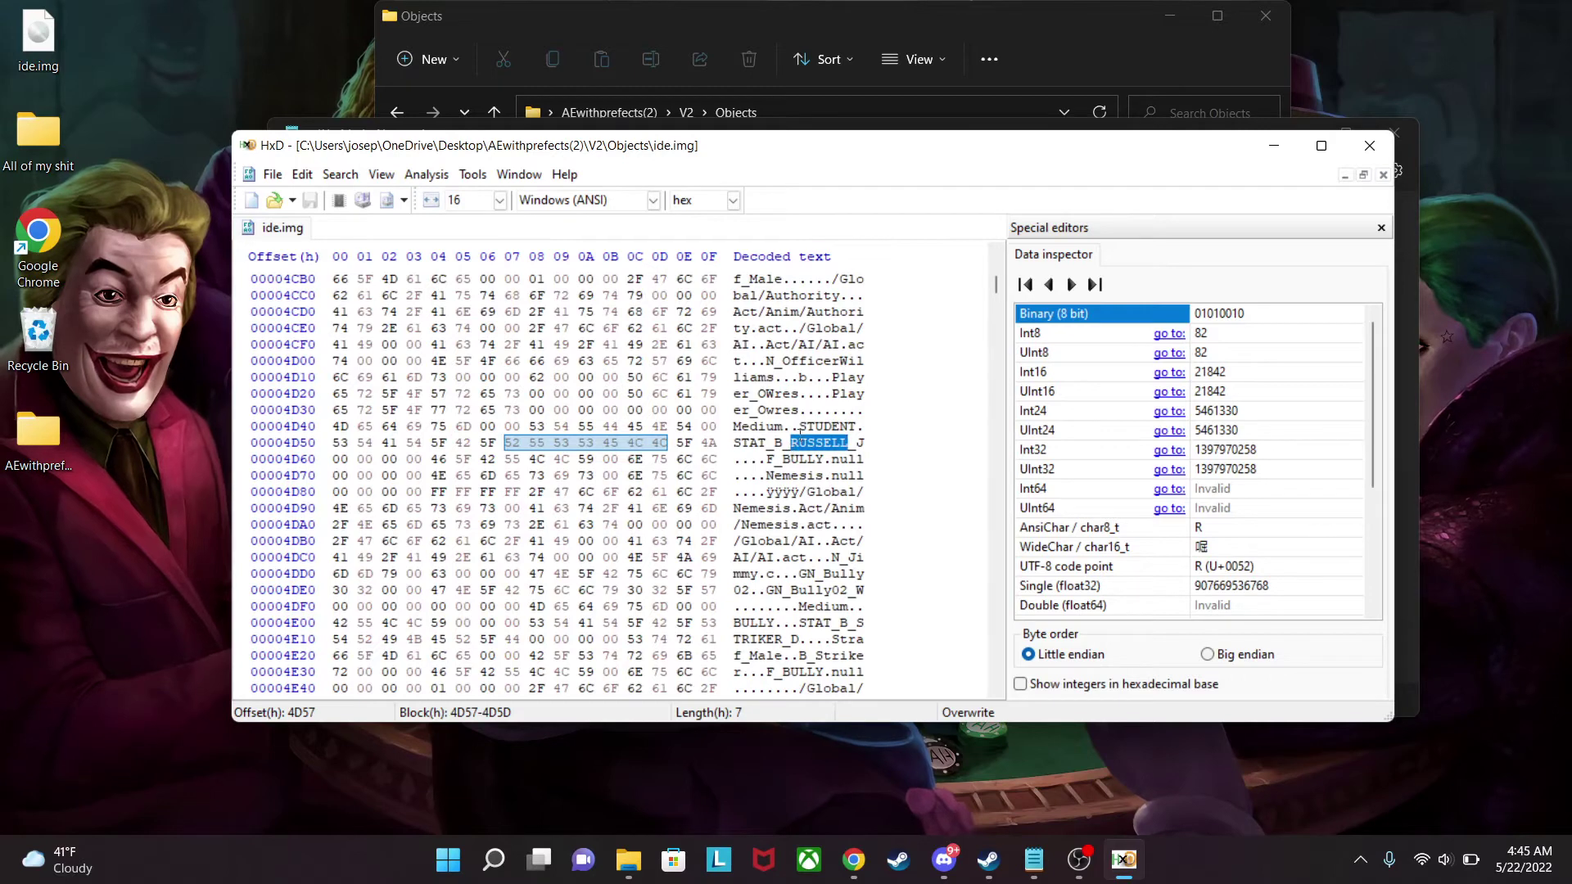
pyautogui.click(774, 444)
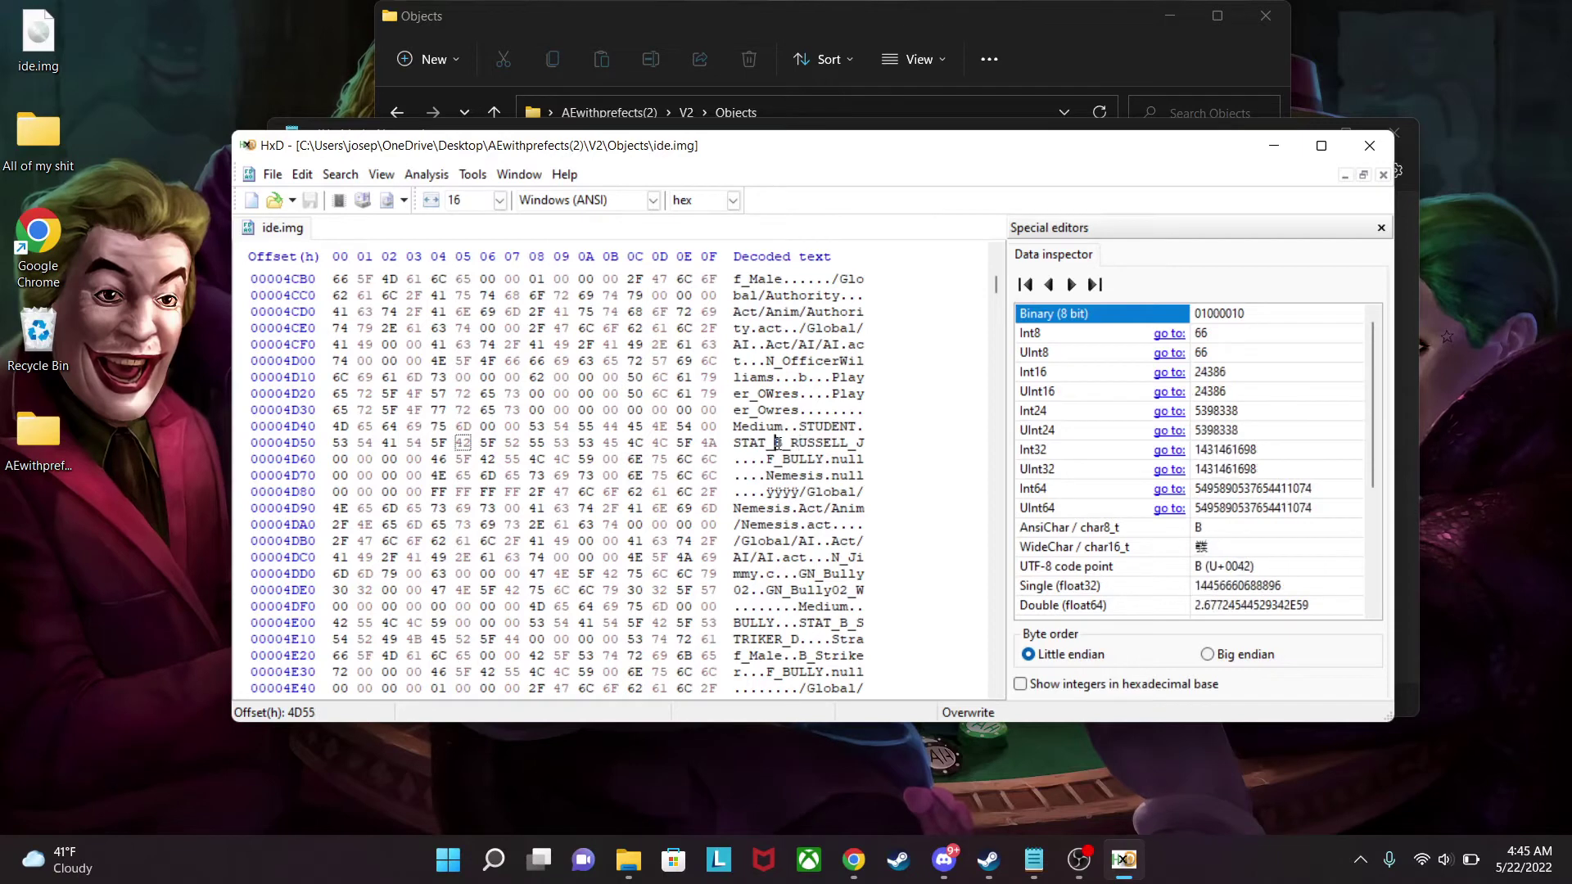
# Copy the block 4D64-4DCB, from F_BULLY through AI.act, and paste it onto the second line in Notepad.
pyautogui.moveTo(767, 458); pyautogui.dragTo(833, 558)
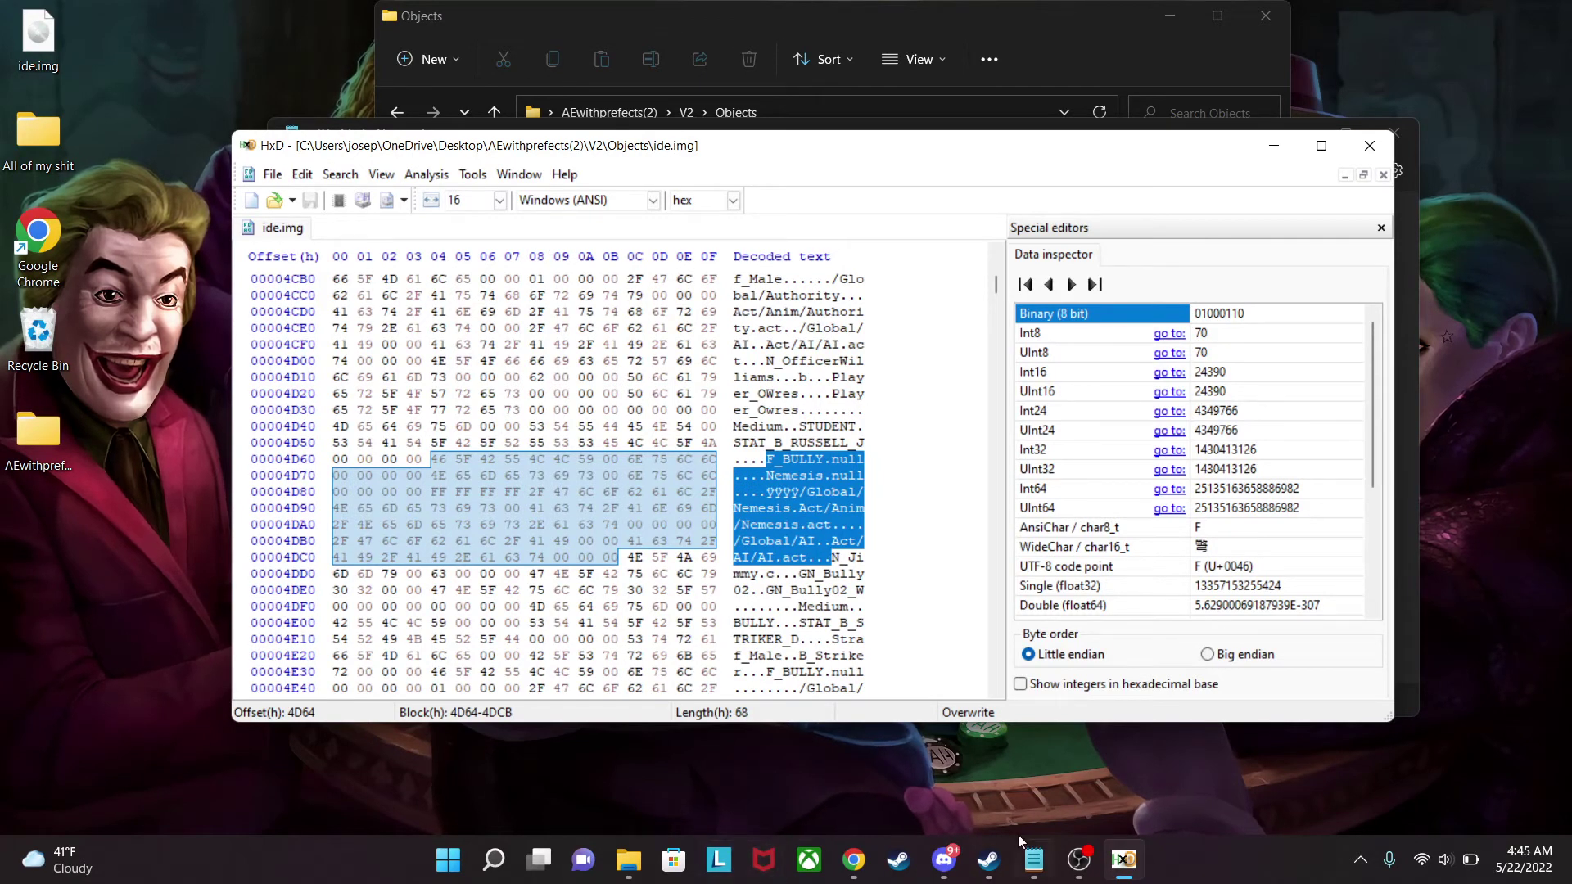
pyautogui.hotkey('ctrl', 'c')
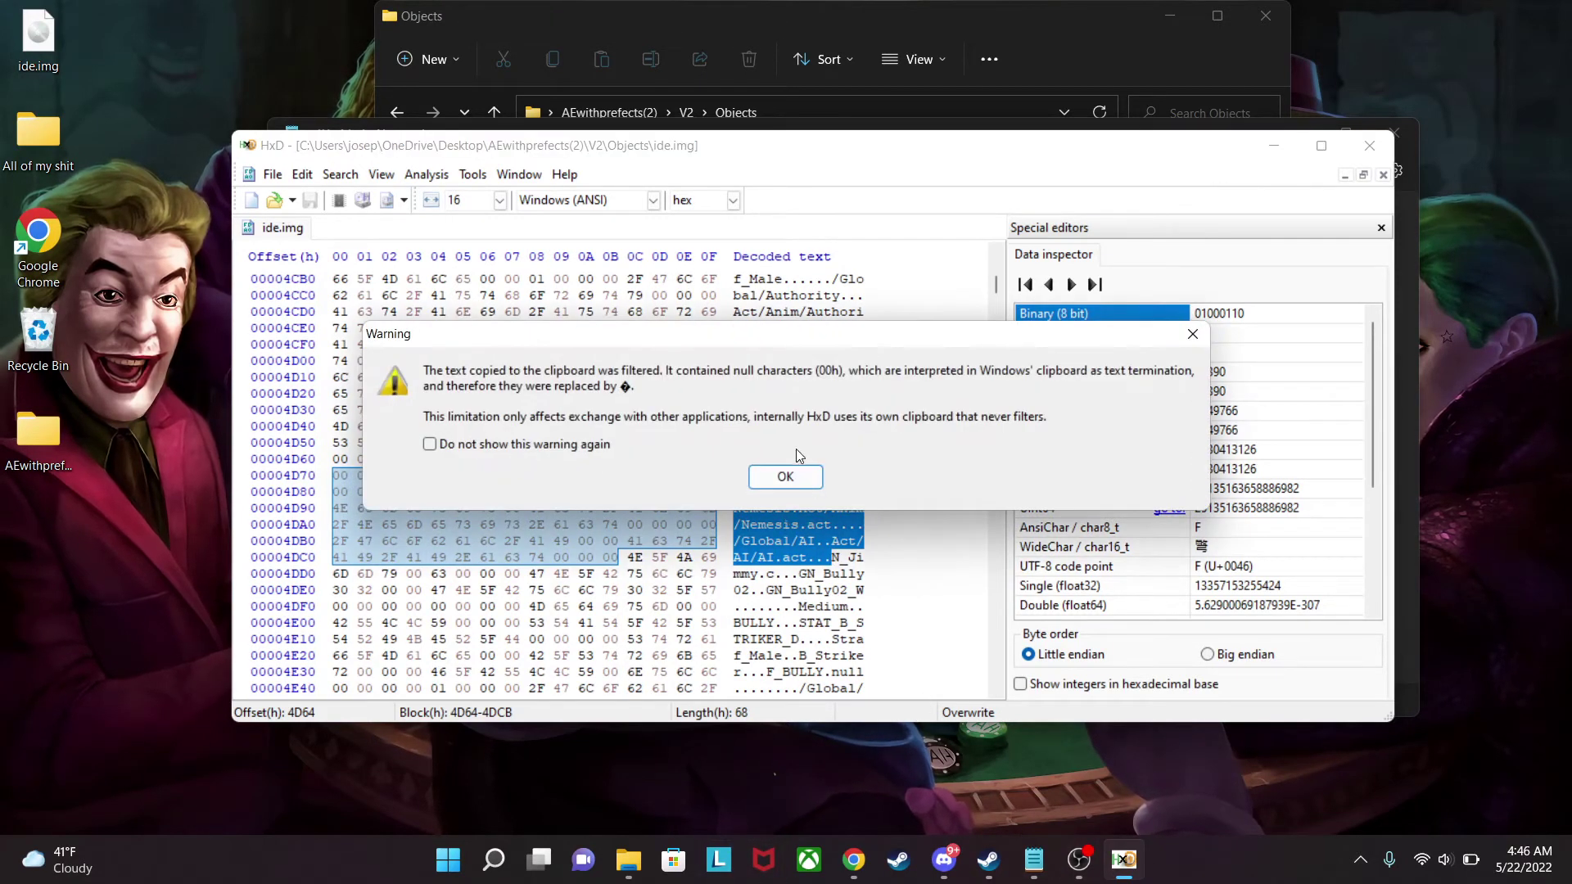
pyautogui.click(787, 483)
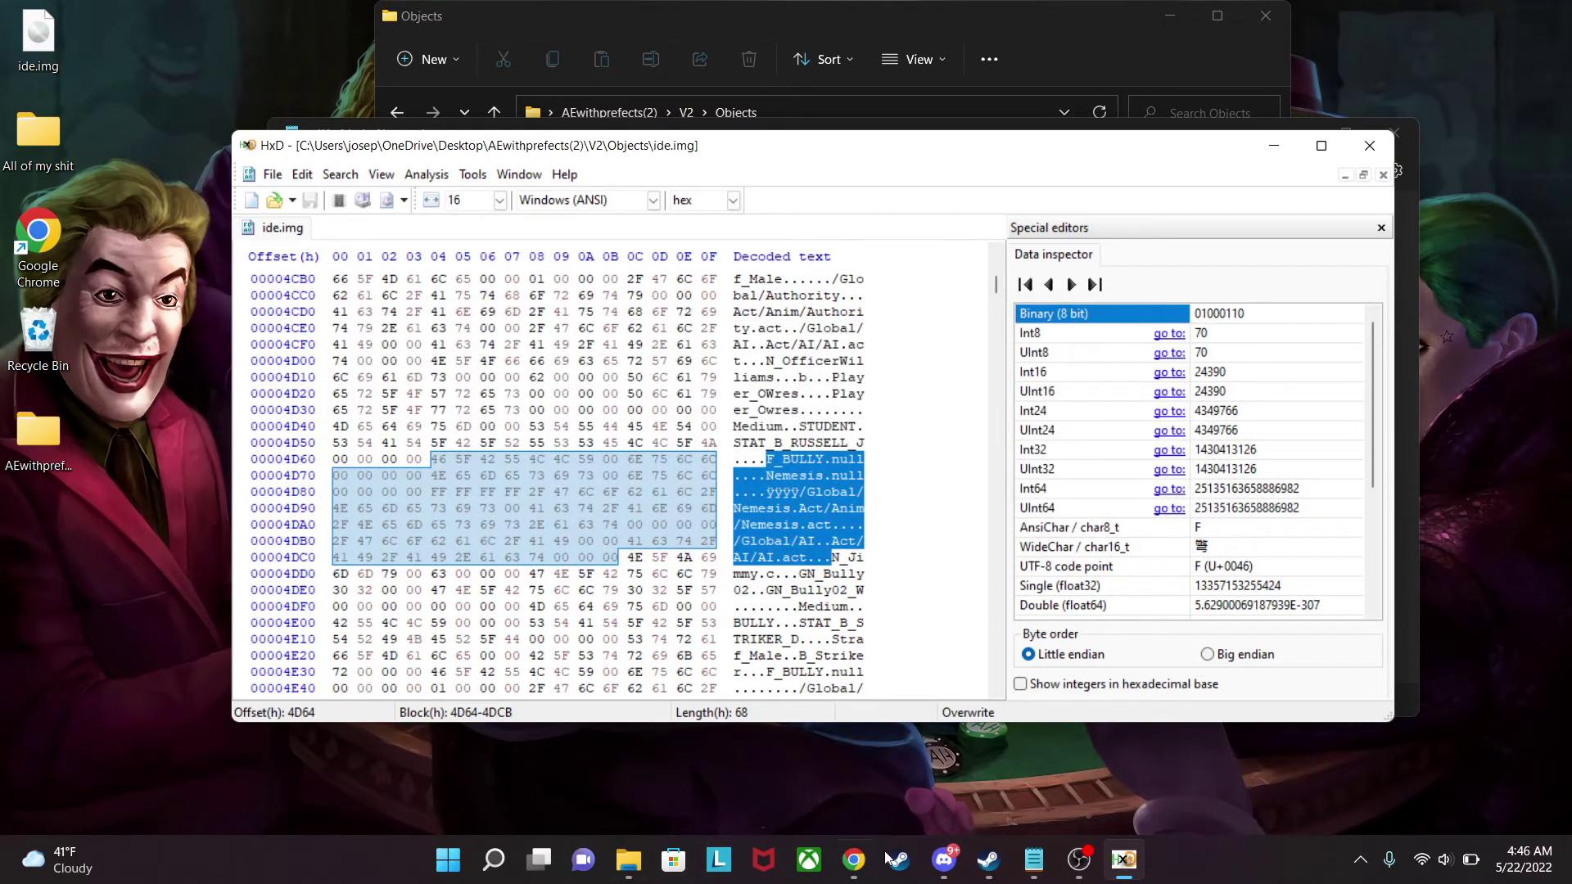
pyautogui.click(1028, 861)
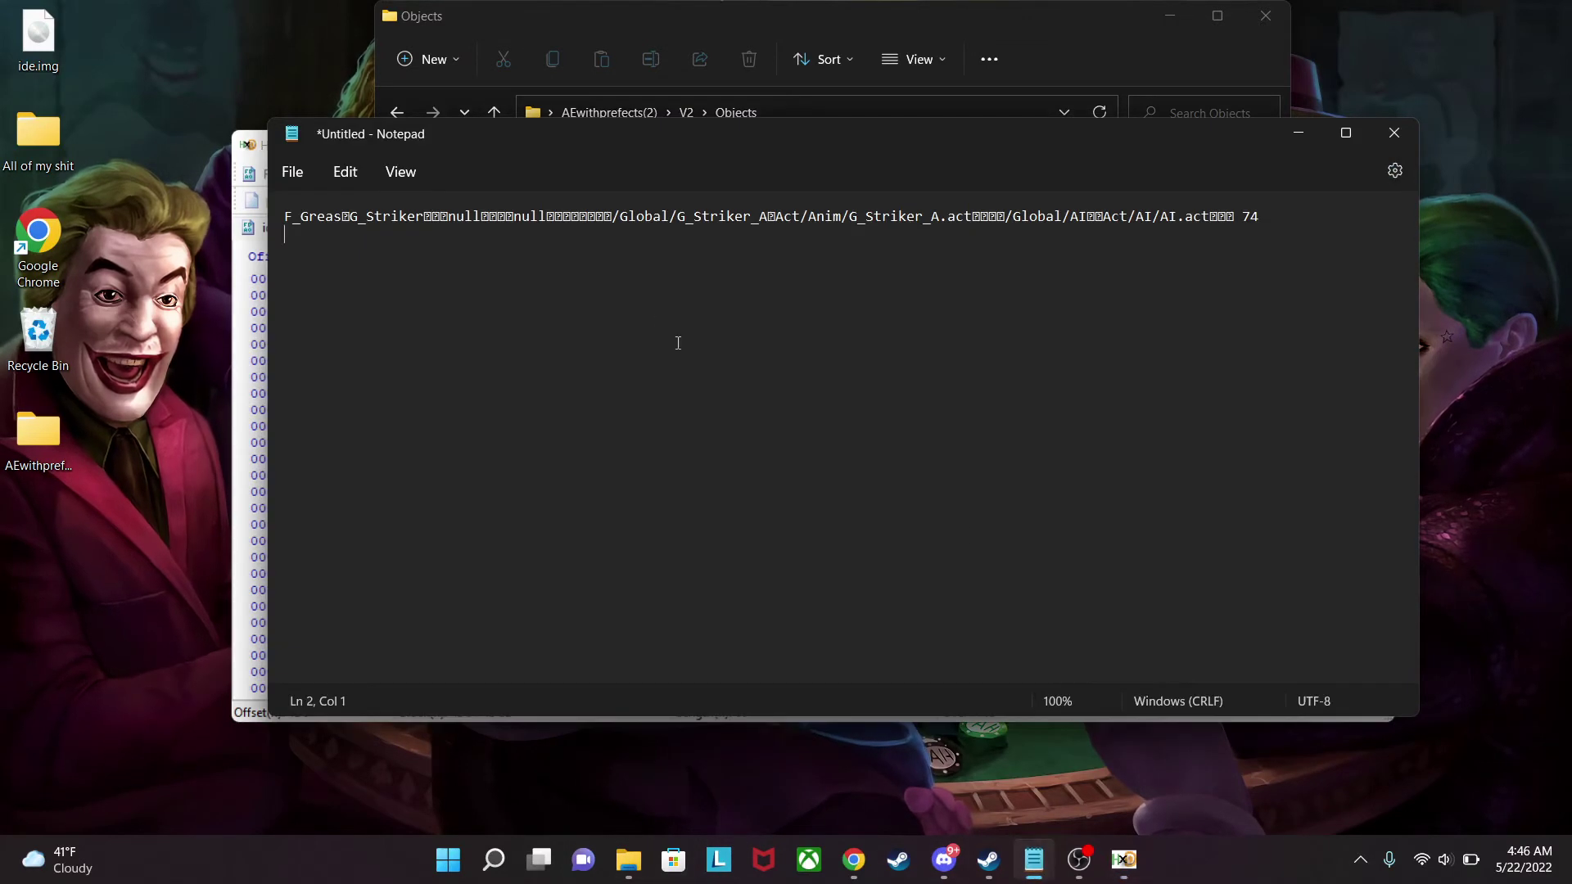
pyautogui.hotkey('ctrl', 'v')
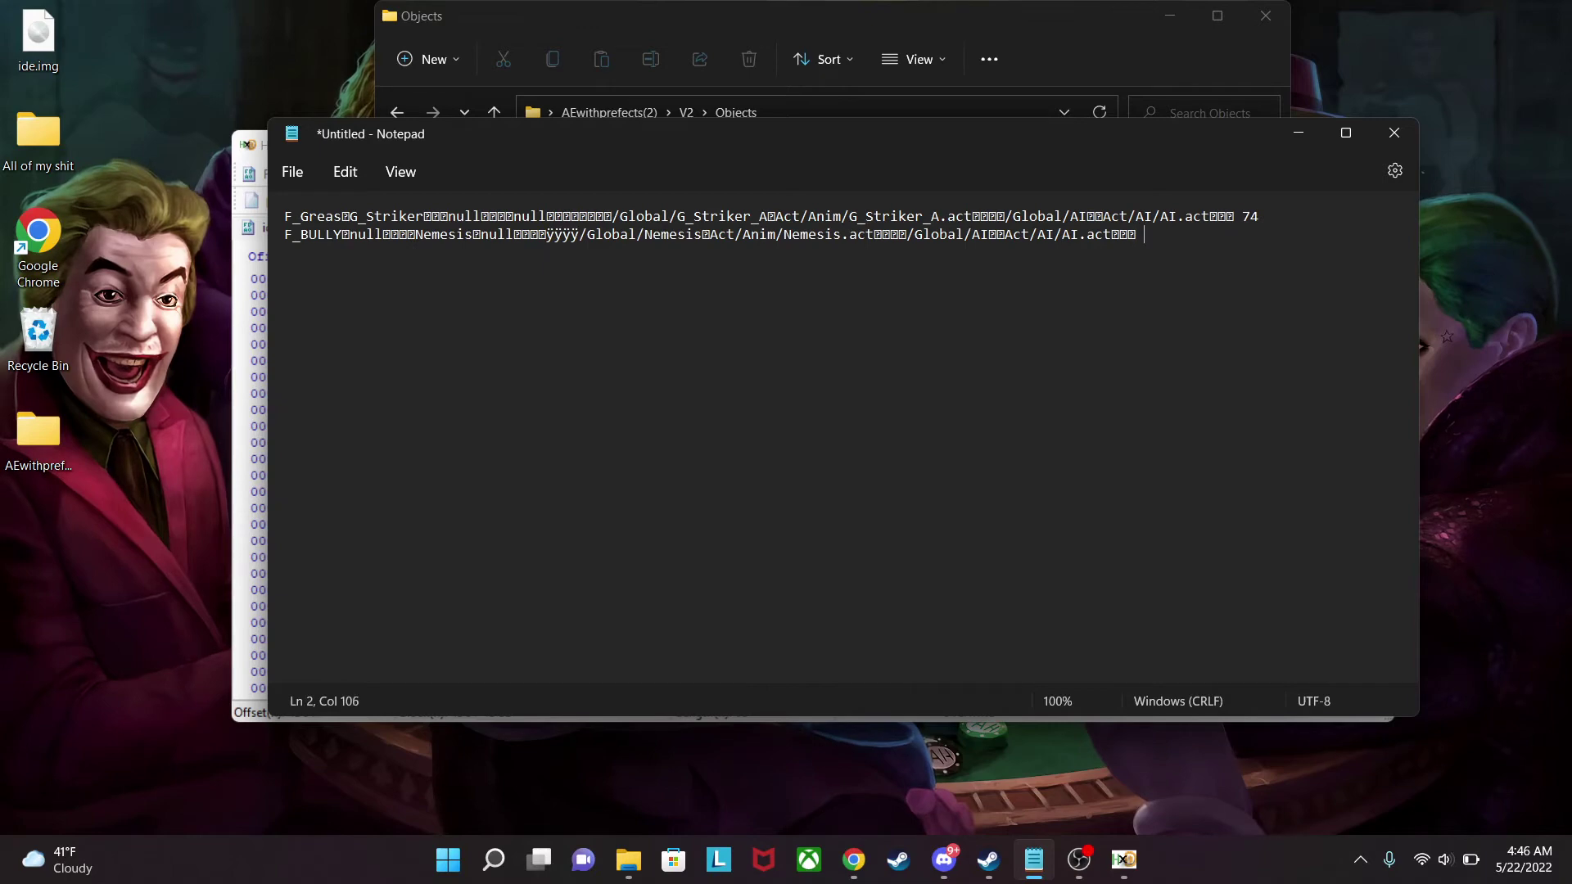
# Check the copied block's length in HxD, note 68 after the F_BULLY line in Notepad, and compare it with the first line's 74.
pyautogui.click(238, 637)
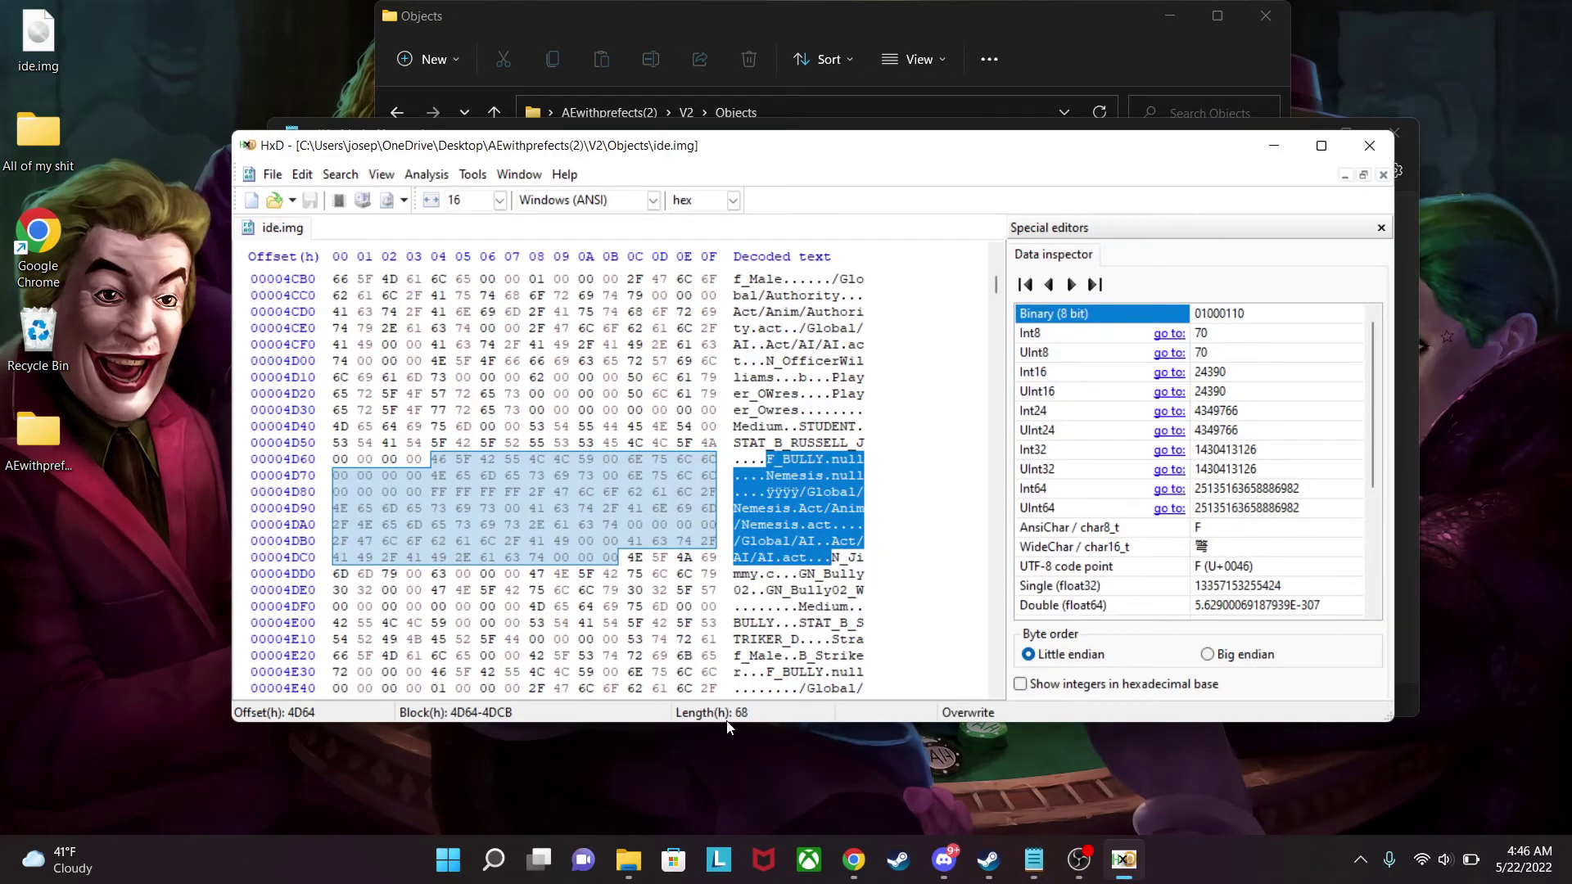
pyautogui.click(1034, 859)
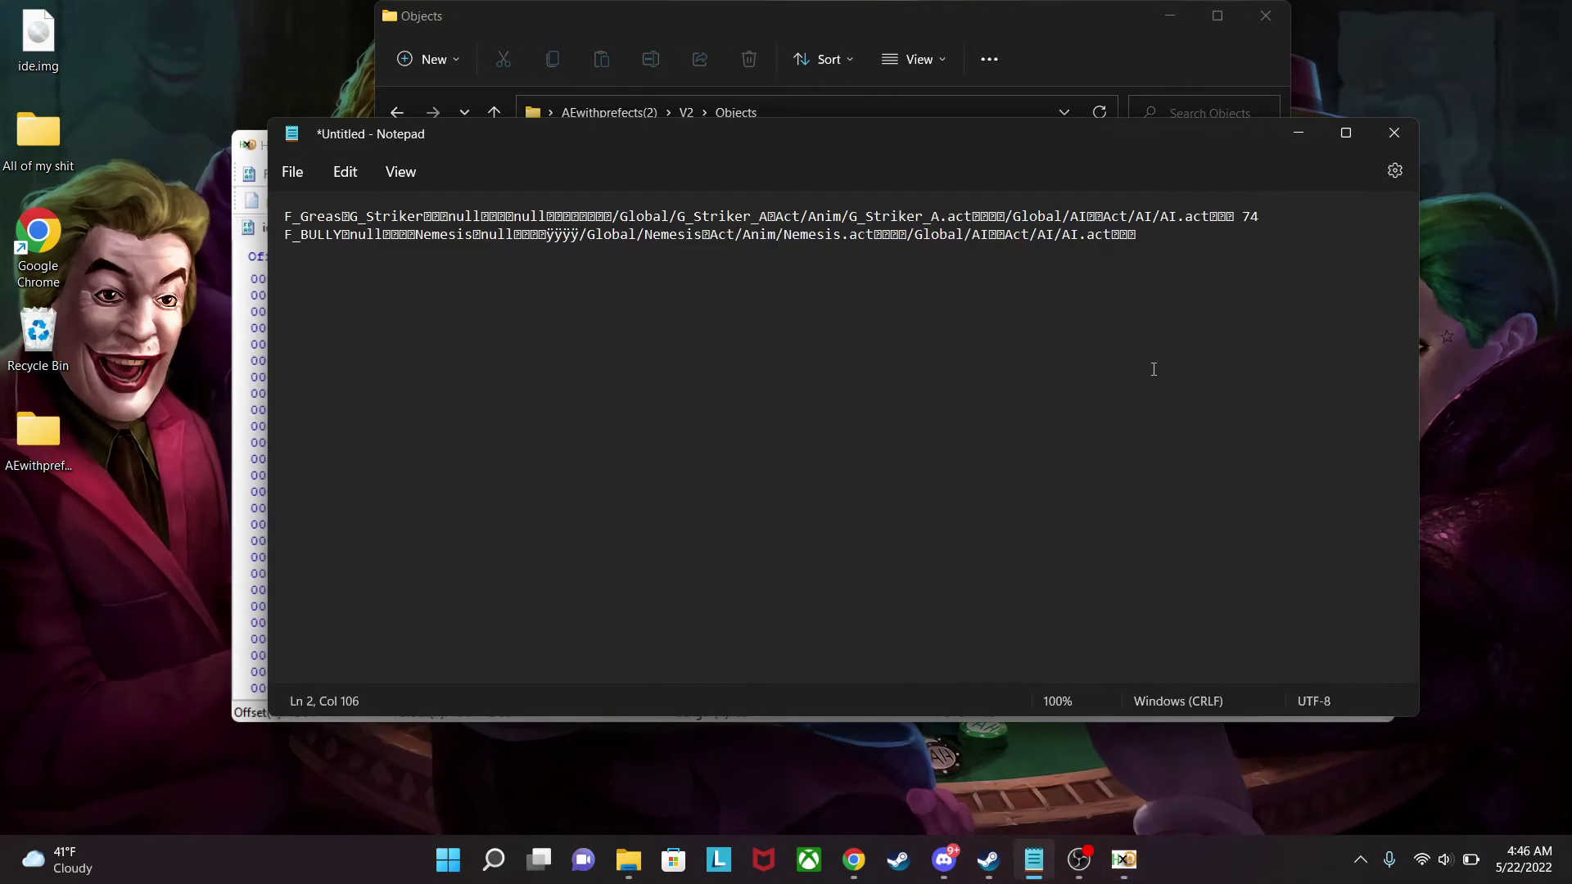
pyautogui.write('68')
pyautogui.moveTo(1245, 218); pyautogui.dragTo(1267, 218)
pyautogui.moveTo(1144, 235); pyautogui.dragTo(1267, 223)
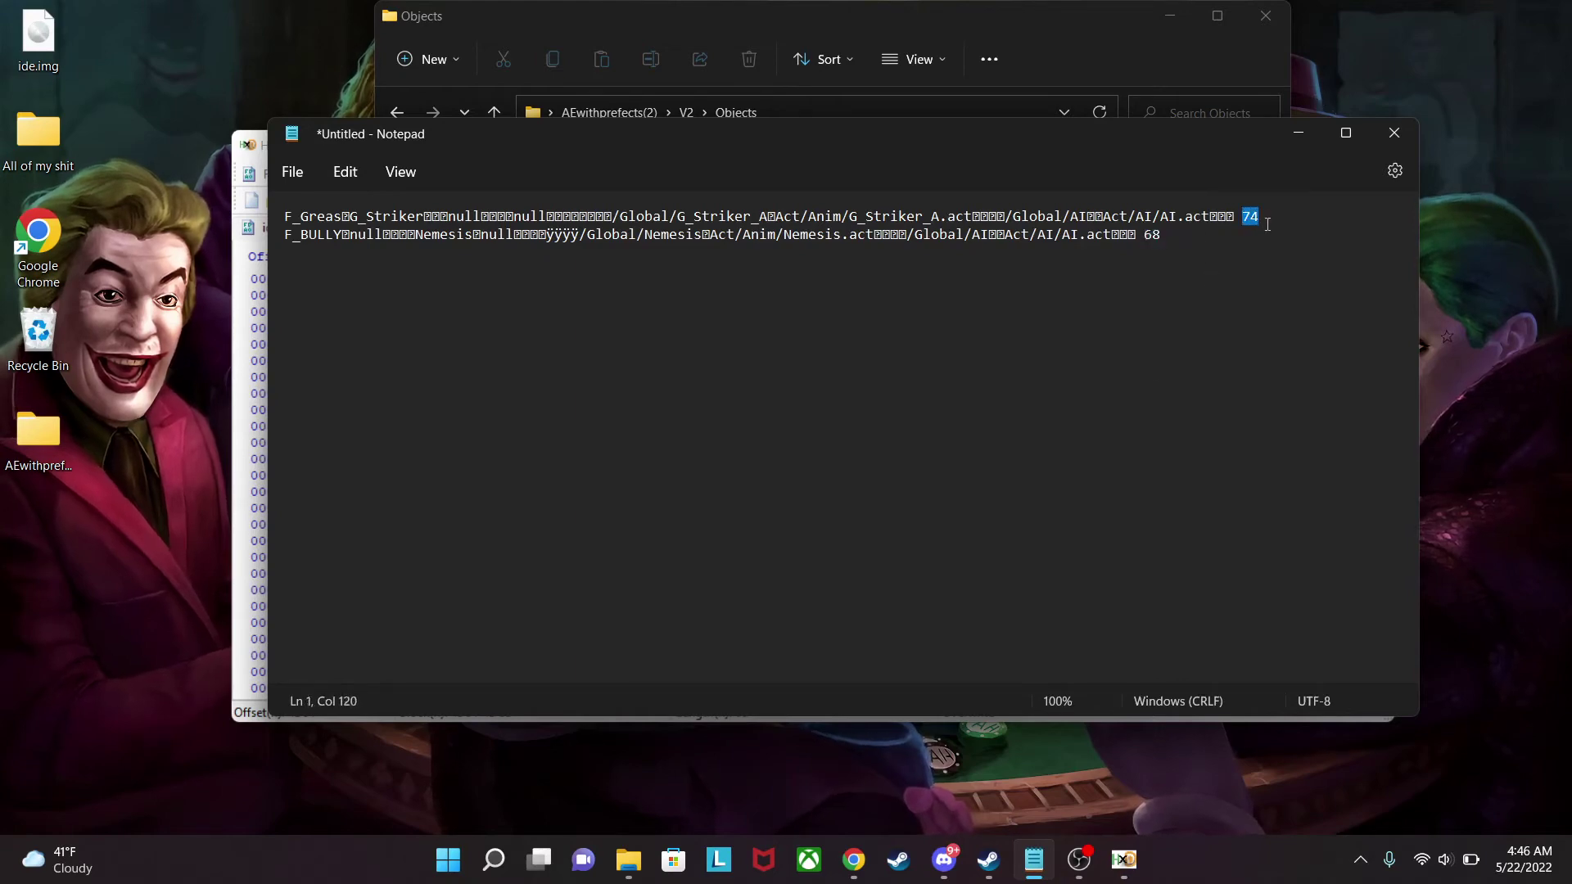
pyautogui.moveTo(1144, 236); pyautogui.dragTo(1171, 239)
pyautogui.click(1210, 267)
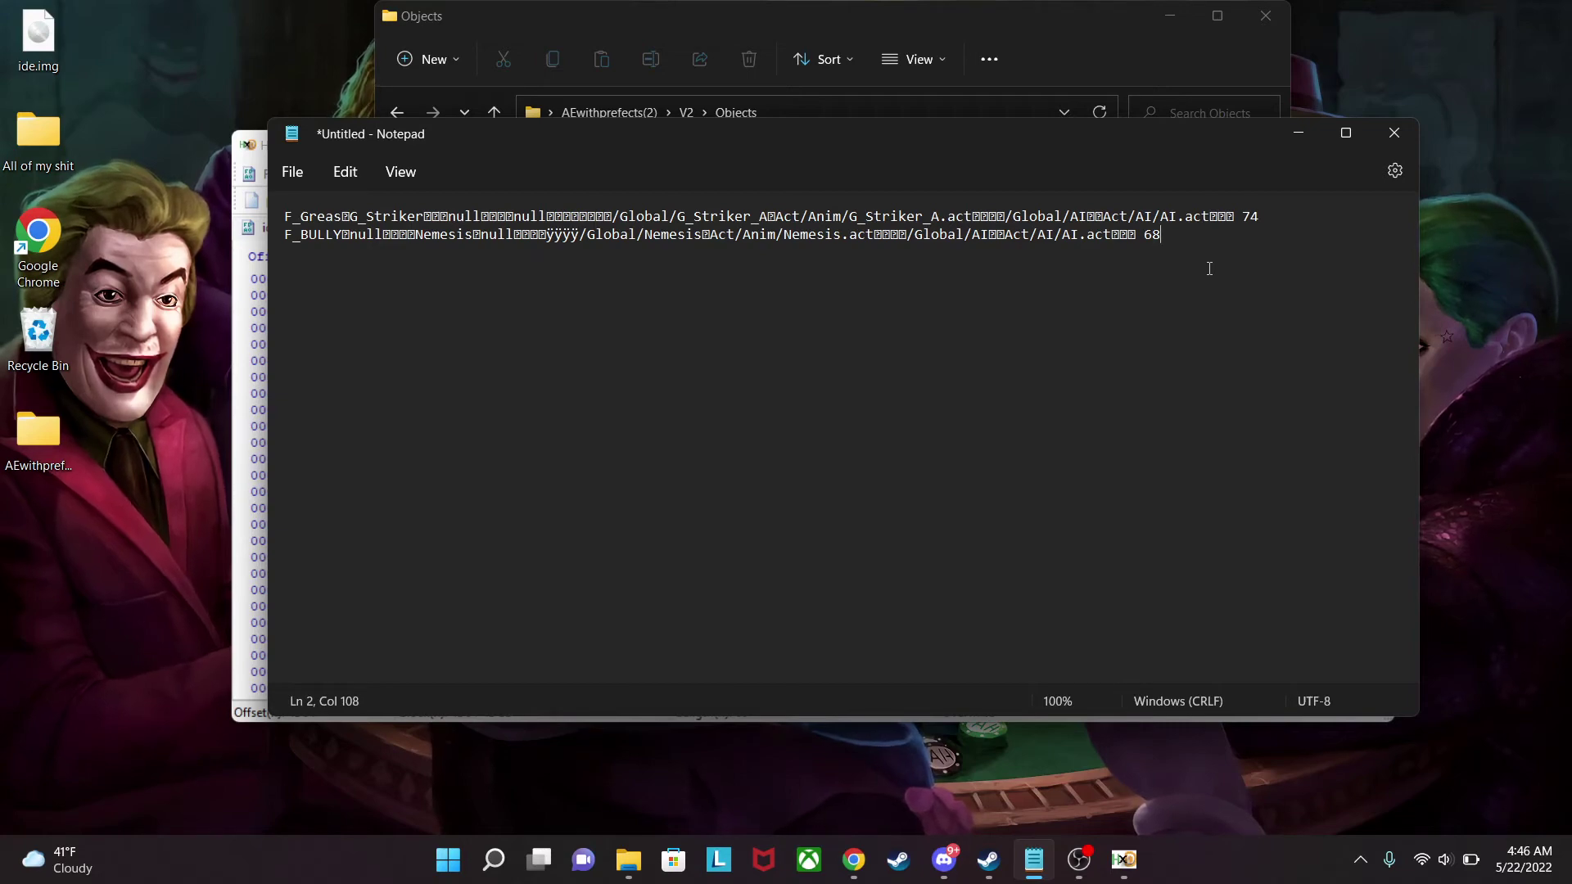
# Copy the F_Greas block from Notepad's first line and paste it over 4D64-4DCB in HxD, accepting the file-size change.
pyautogui.moveTo(1233, 218); pyautogui.dragTo(289, 211)
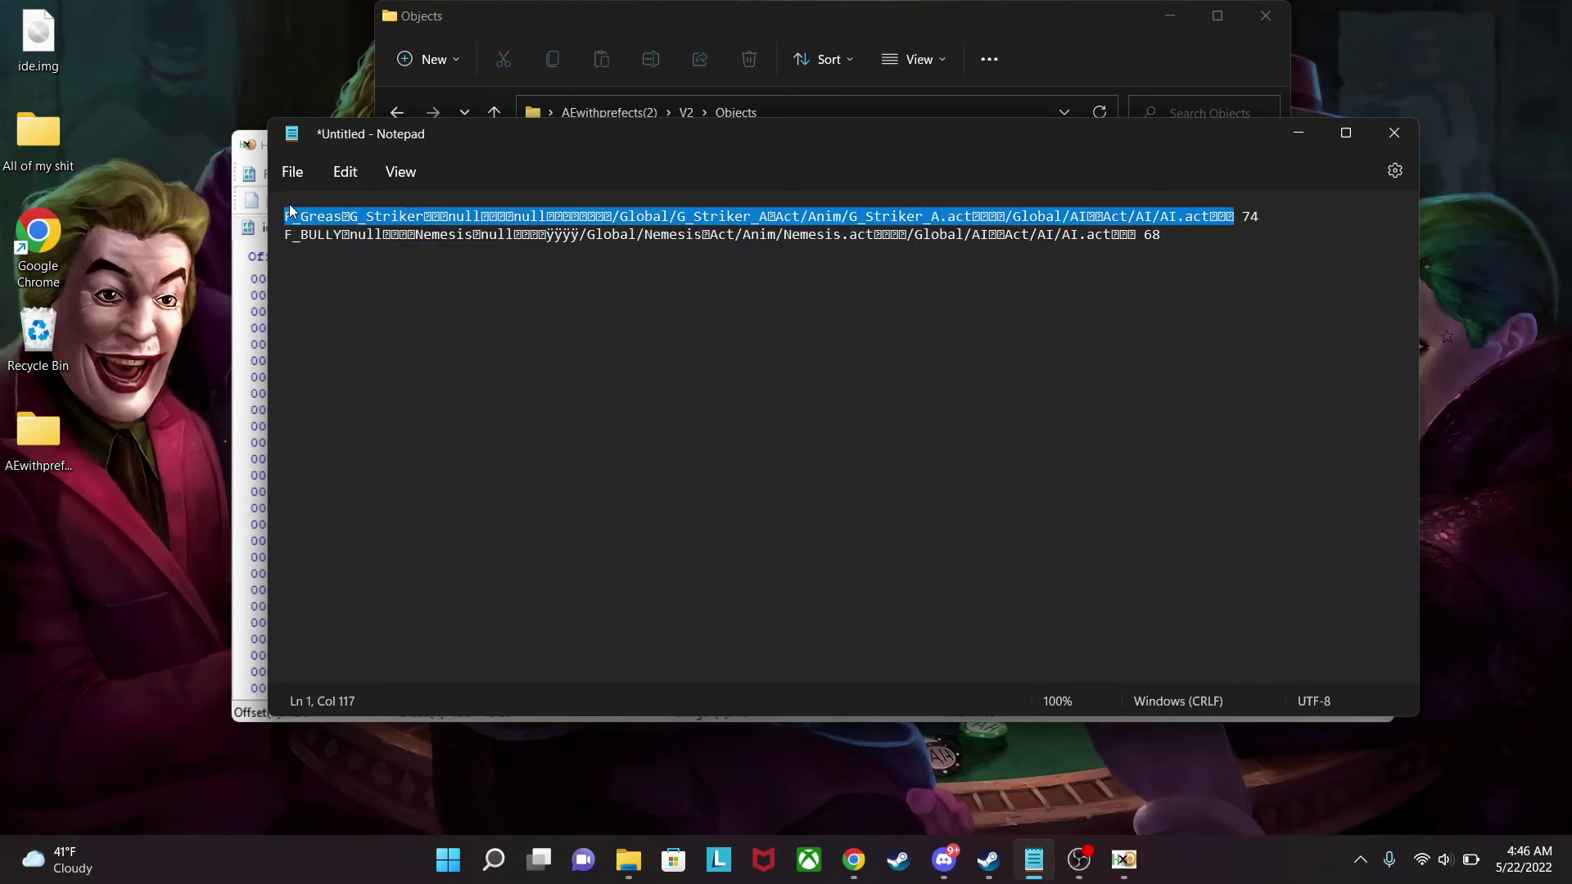
pyautogui.click(258, 158)
pyautogui.hotkey('ctrl', 'v')
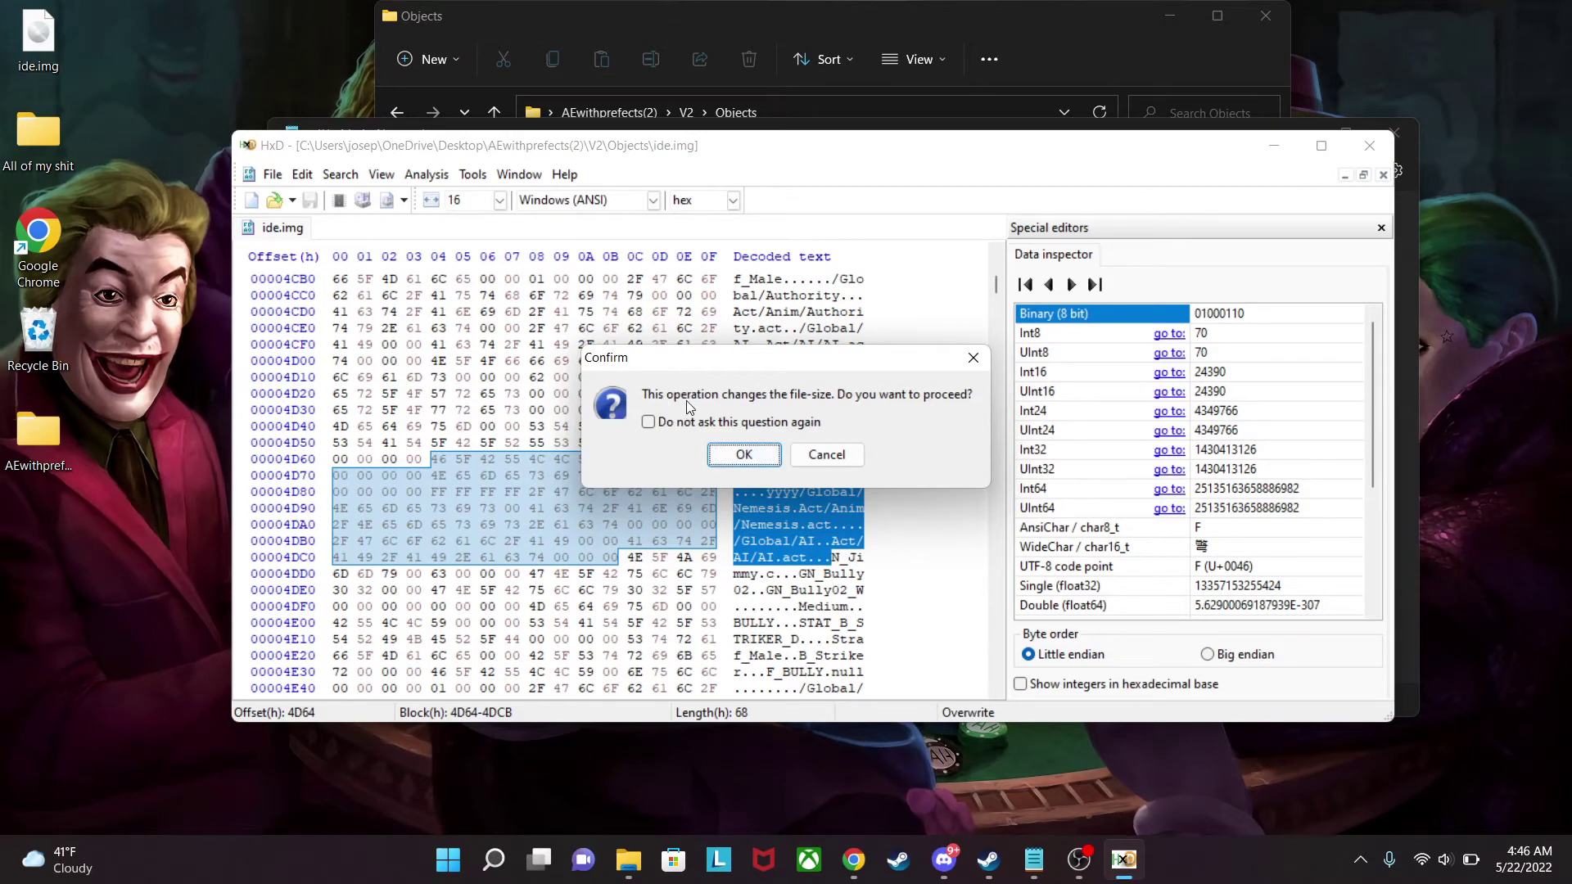
pyautogui.click(743, 455)
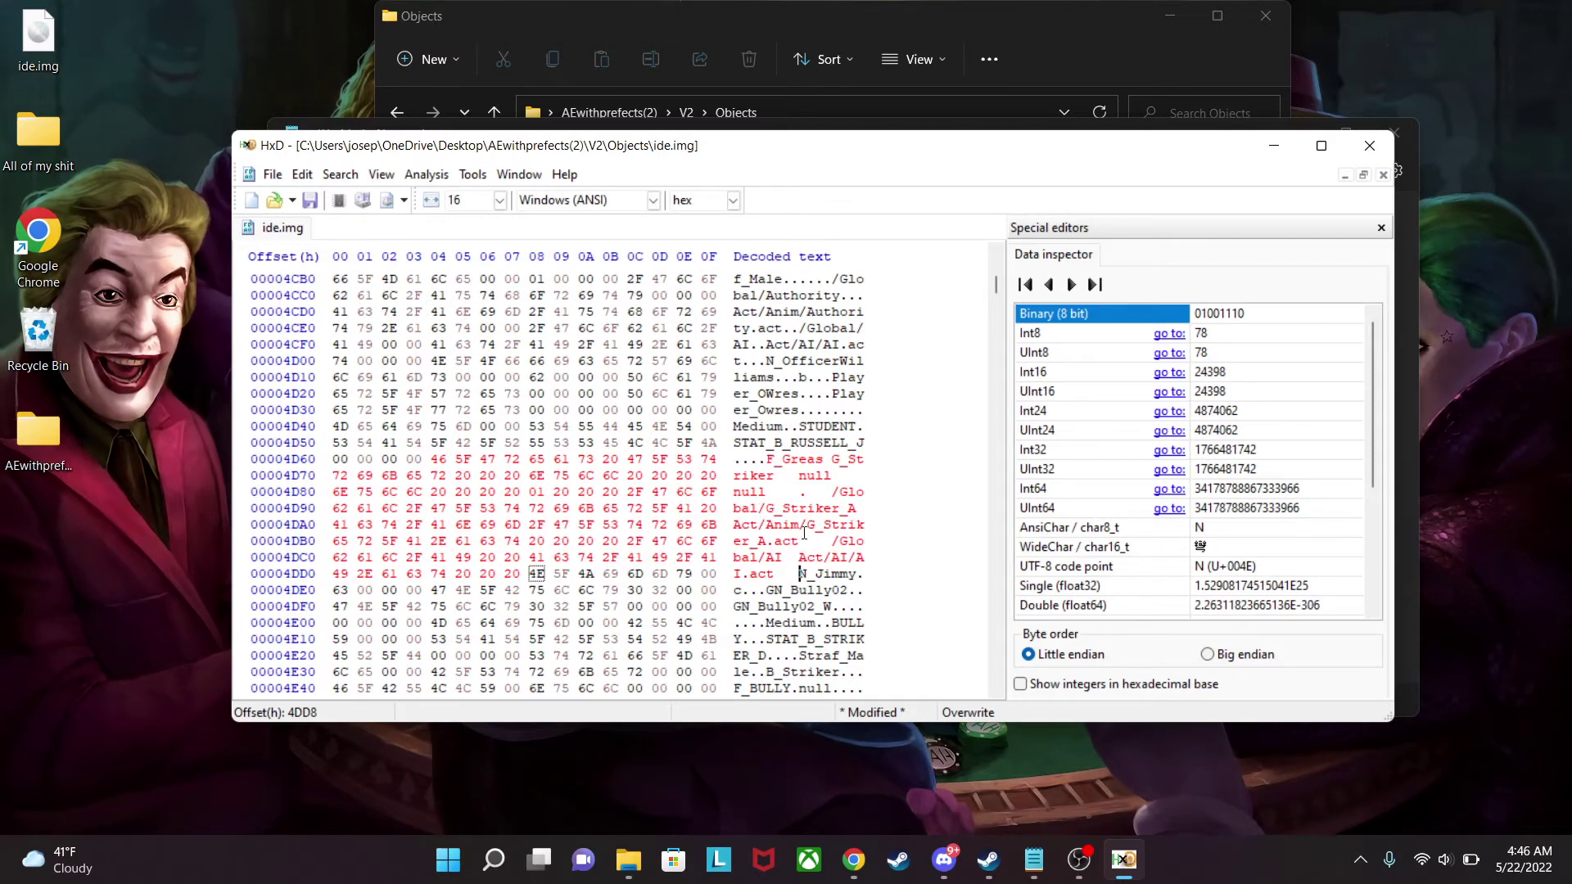
# Compare the pasted bytes with the Notepad lines, highlight the F_BULLY block without its 68, and return to HxD.
pyautogui.click(1034, 859)
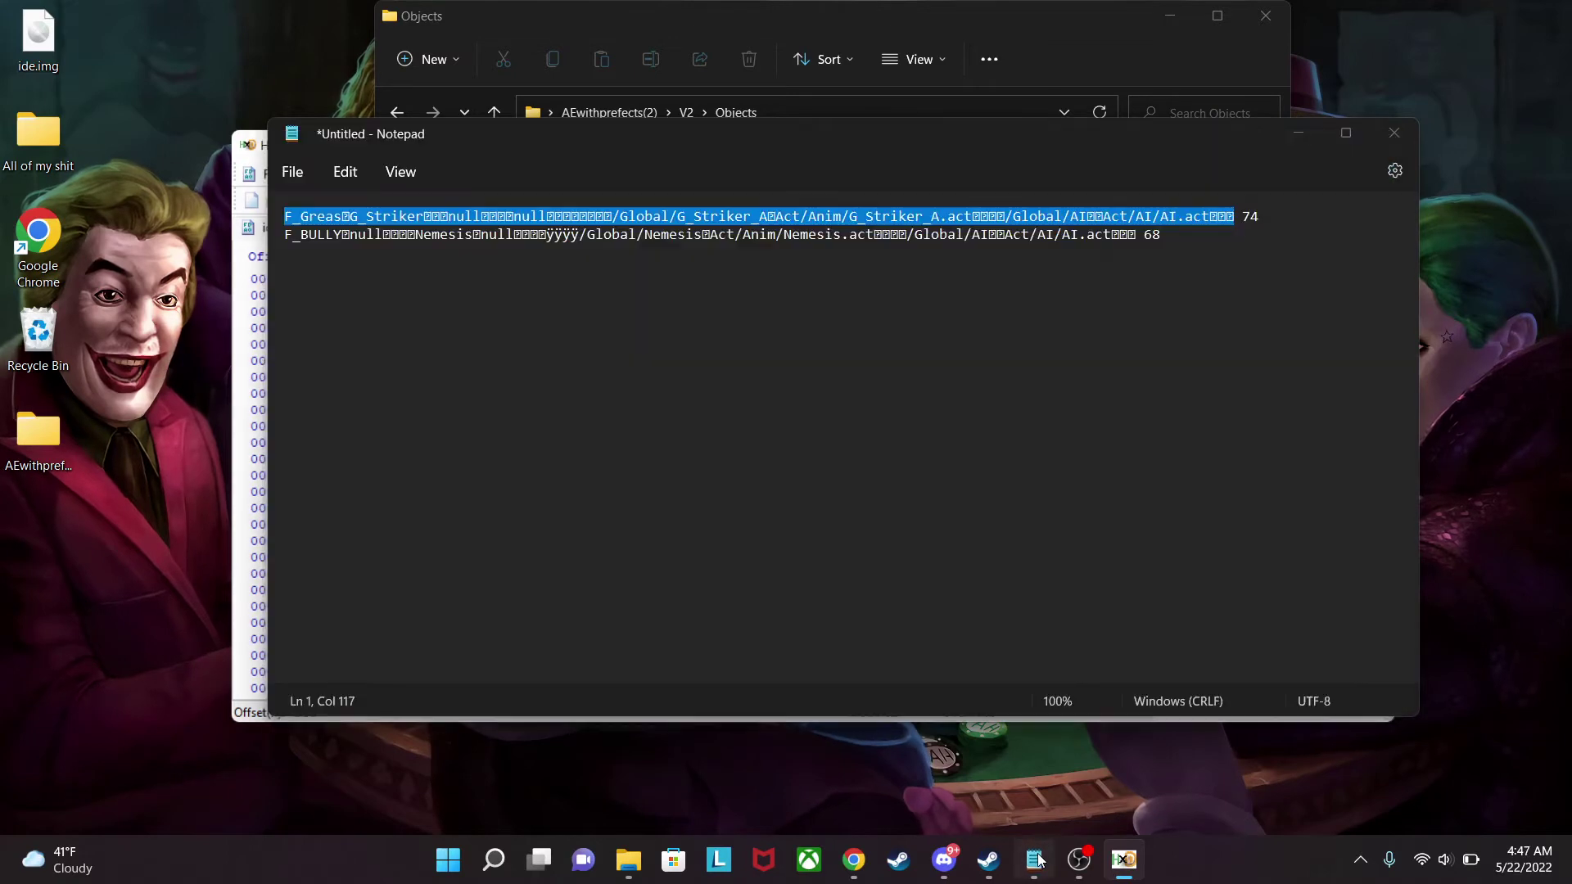
pyautogui.click(1138, 237)
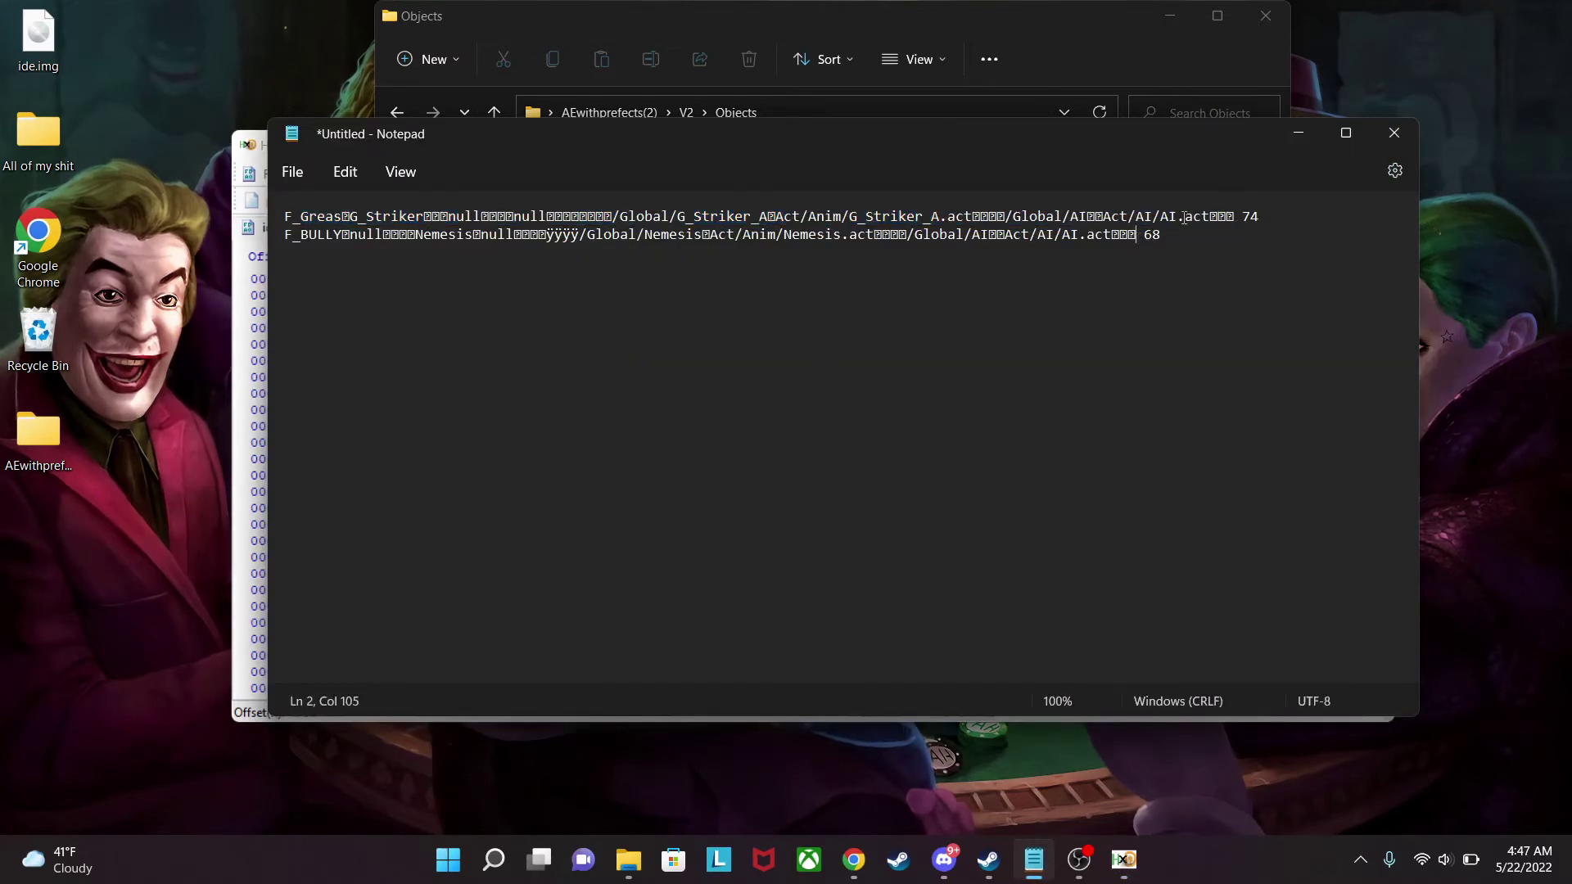
pyautogui.click(1297, 136)
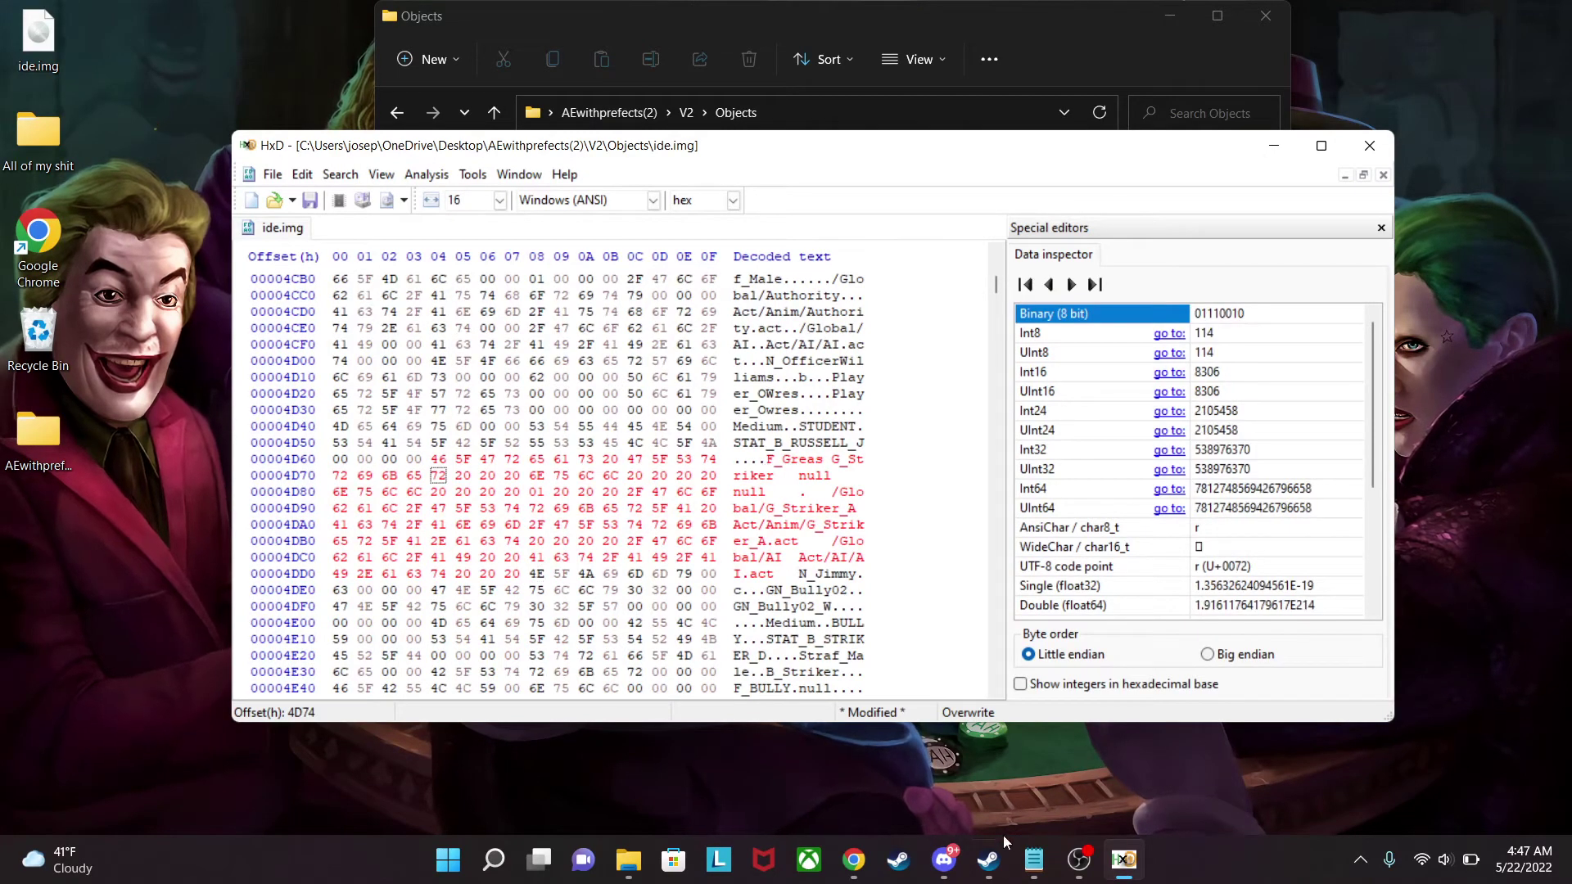
pyautogui.click(1033, 859)
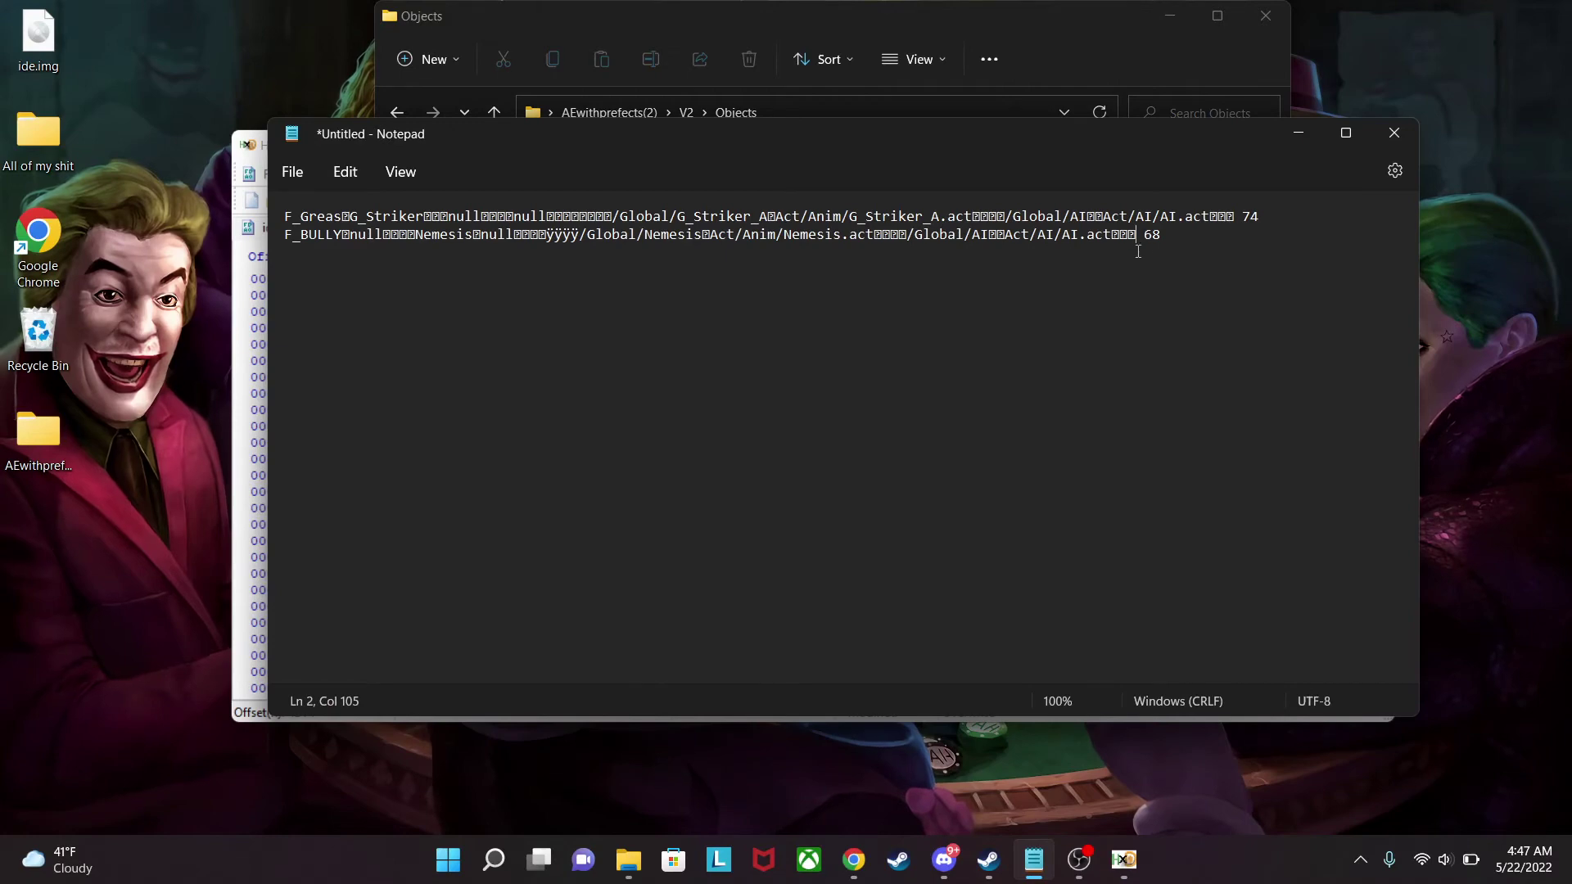
pyautogui.moveTo(1137, 240); pyautogui.dragTo(282, 267)
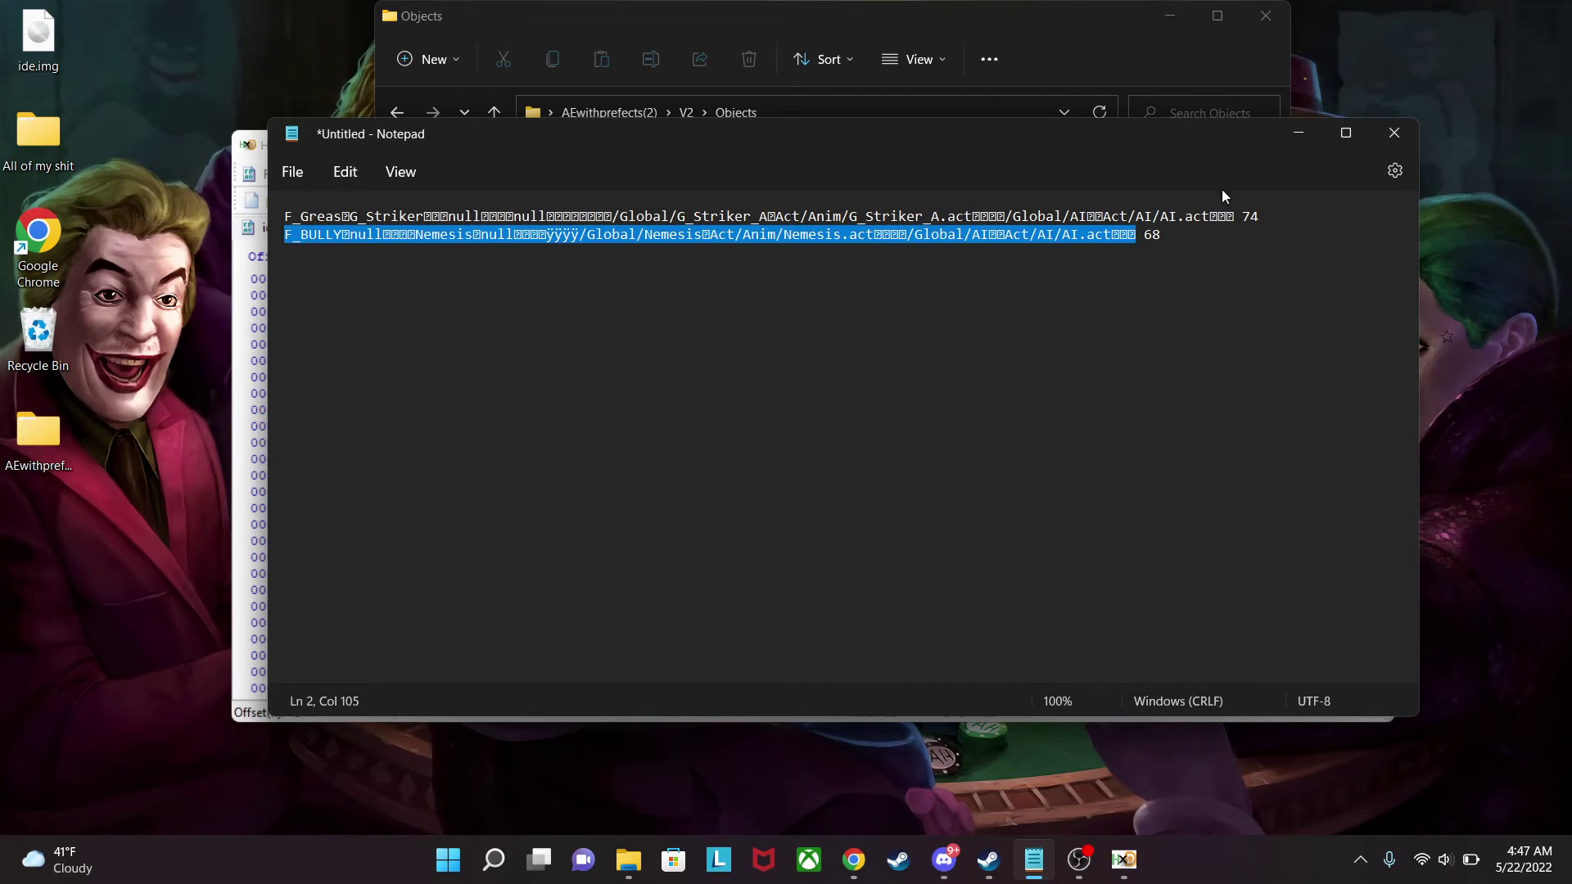
pyautogui.click(1298, 132)
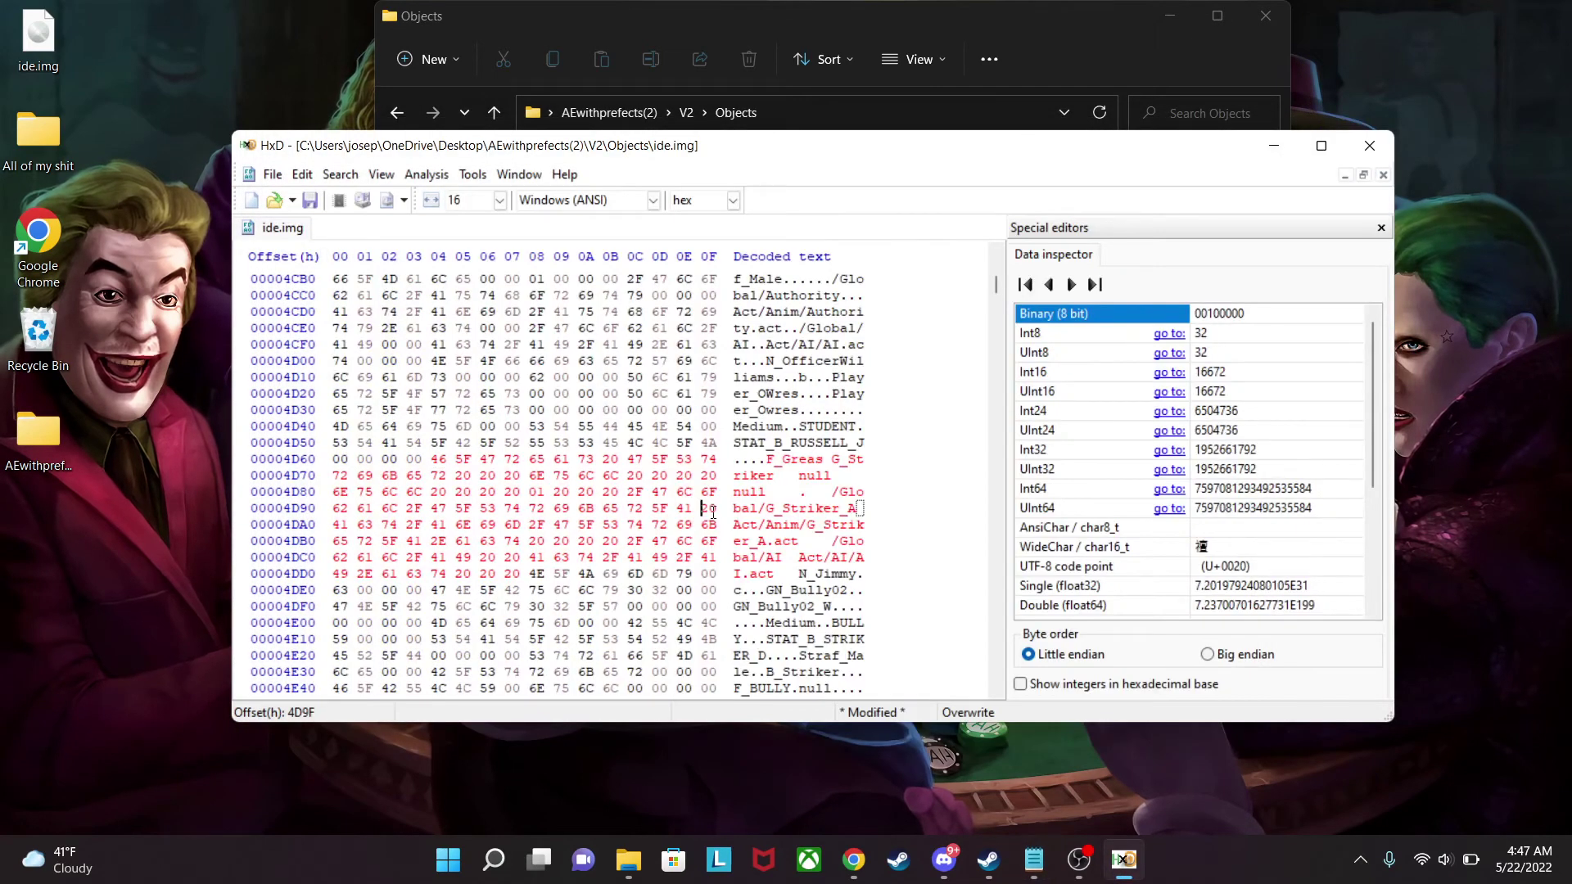
# Search ide.img forward for the text string "Johnny" and place the cursor in the STAT_G_JOHNNY text of the GRlead_Johnny_EG entry.
pyautogui.hotkey('ctrl', 'f')
pyautogui.press('BackSpace')
pyautogui.write('Johnny')
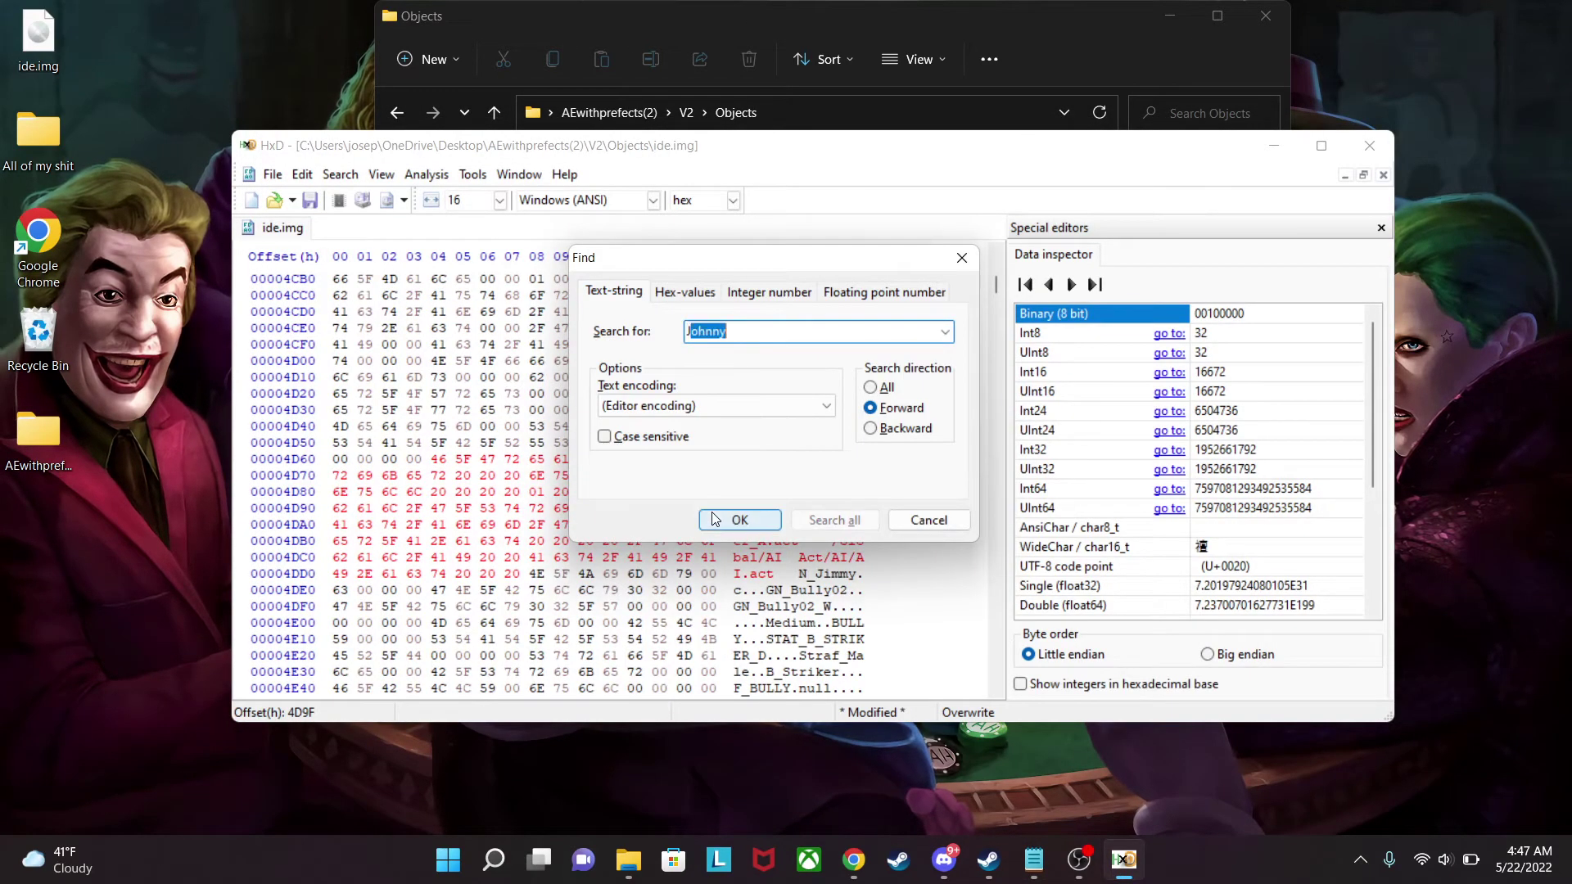
pyautogui.click(713, 519)
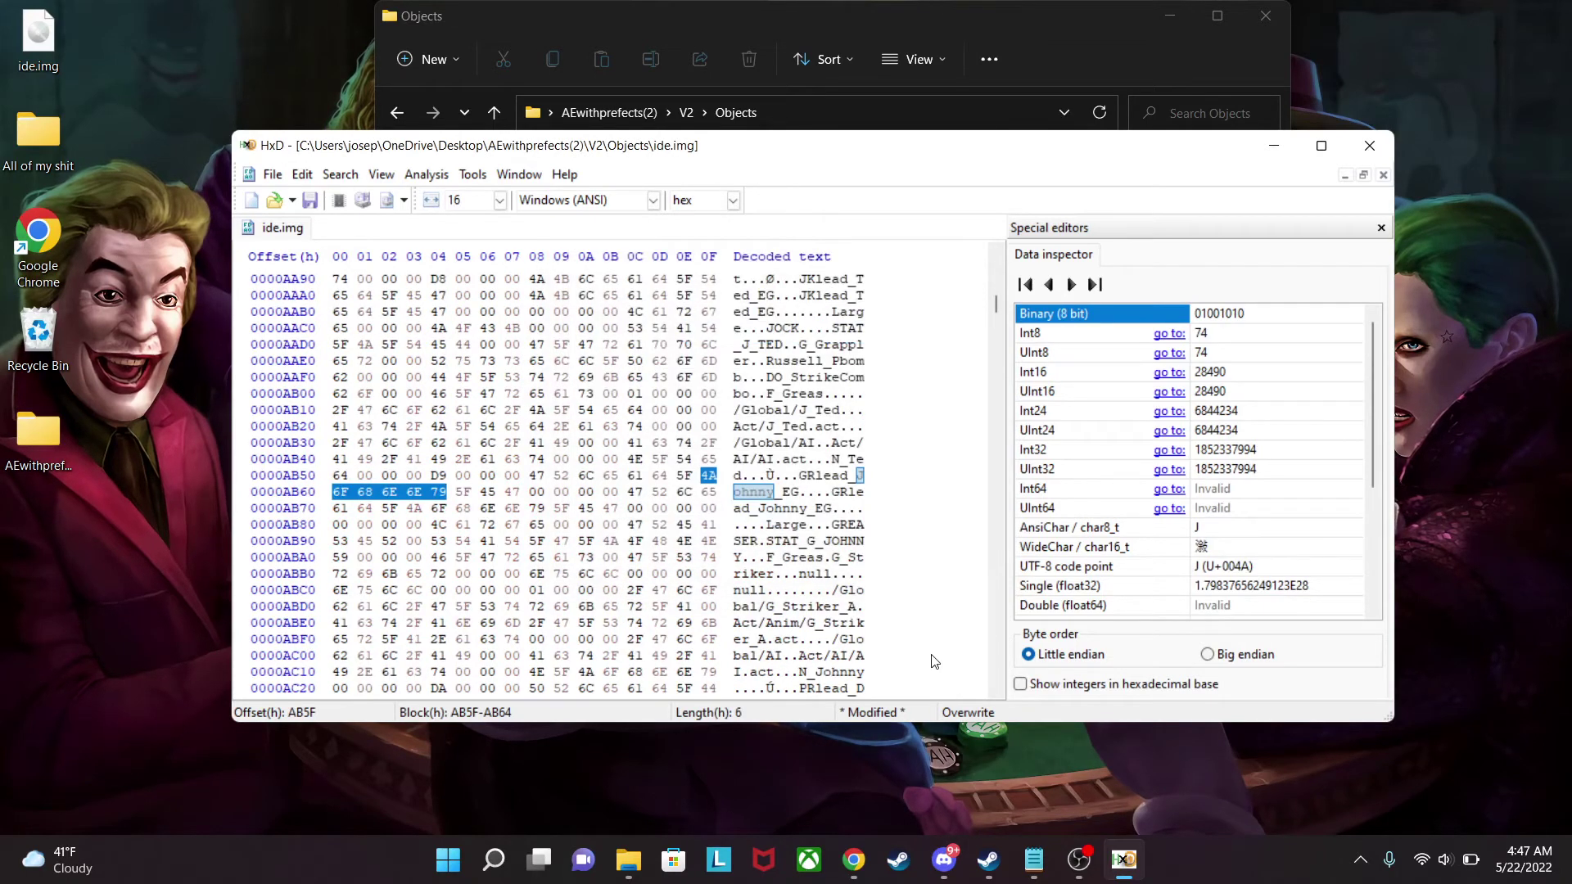
pyautogui.click(775, 541)
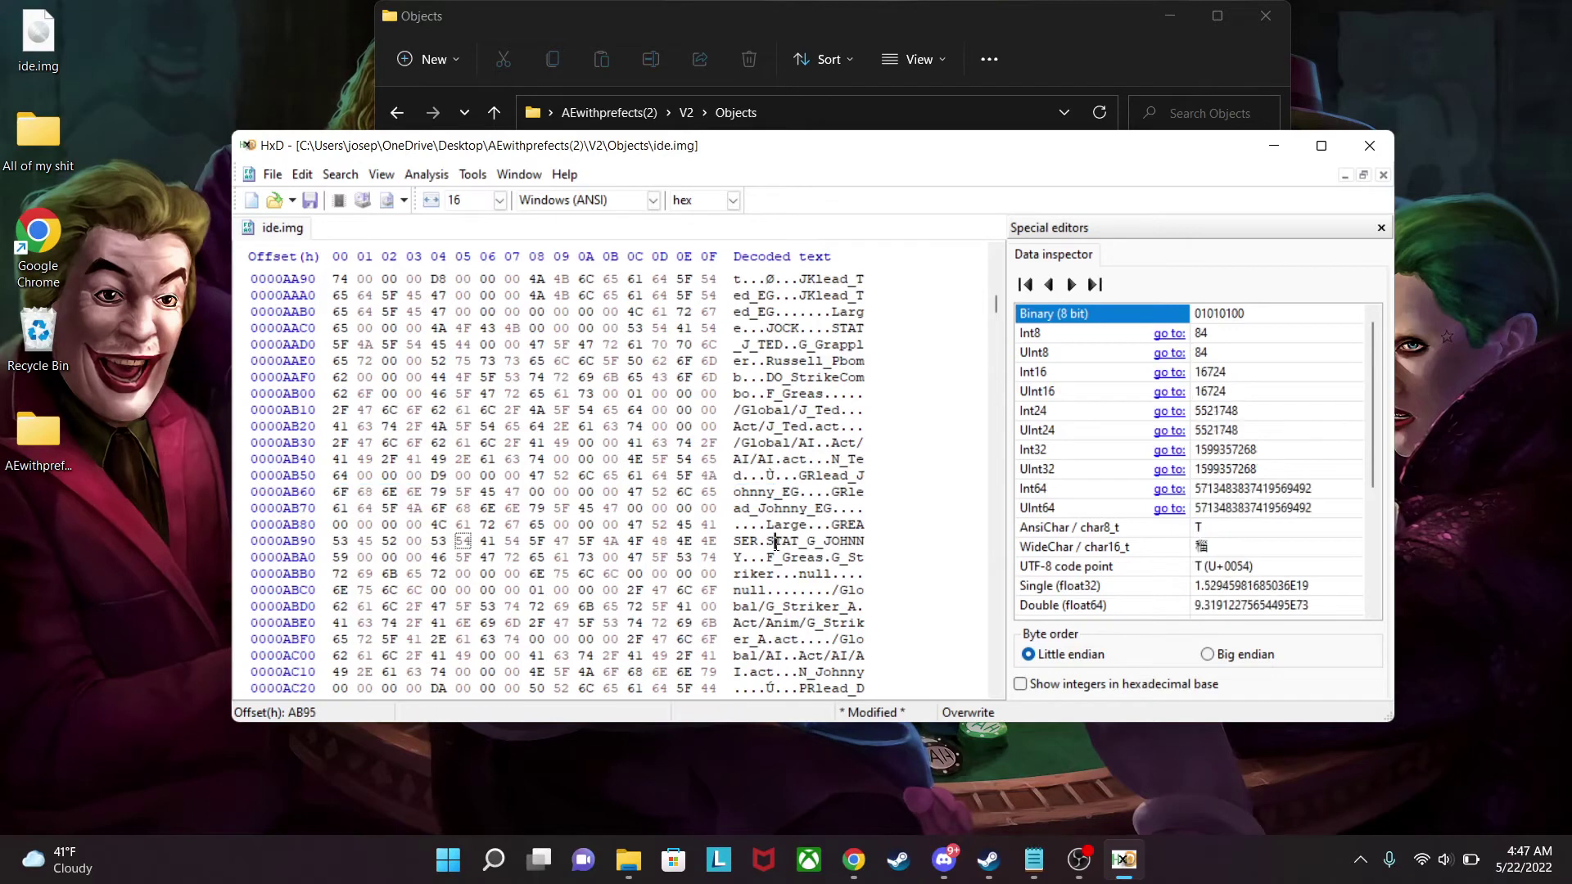
# Replace the F_Greas block at ABA4-AC17 in the GRlead_Johnny_EG entry with the copied F_BULLY block, accepting the file-size change.
pyautogui.moveTo(769, 541); pyautogui.dragTo(799, 576)
pyautogui.click(742, 559)
pyautogui.scroll(-2, 809, 576)
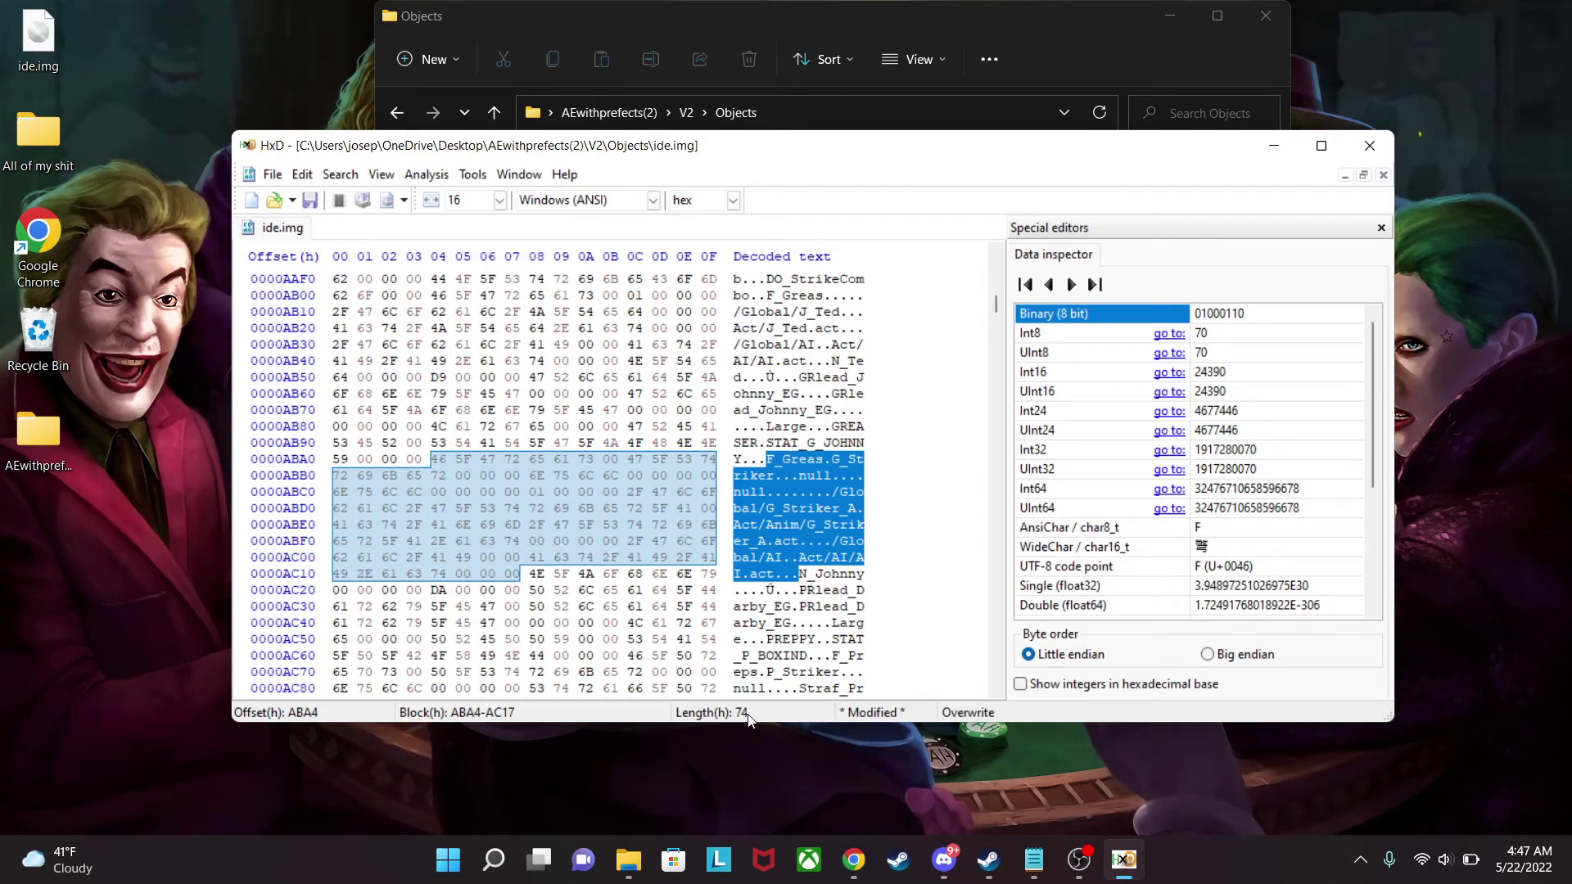
pyautogui.press('Delete')
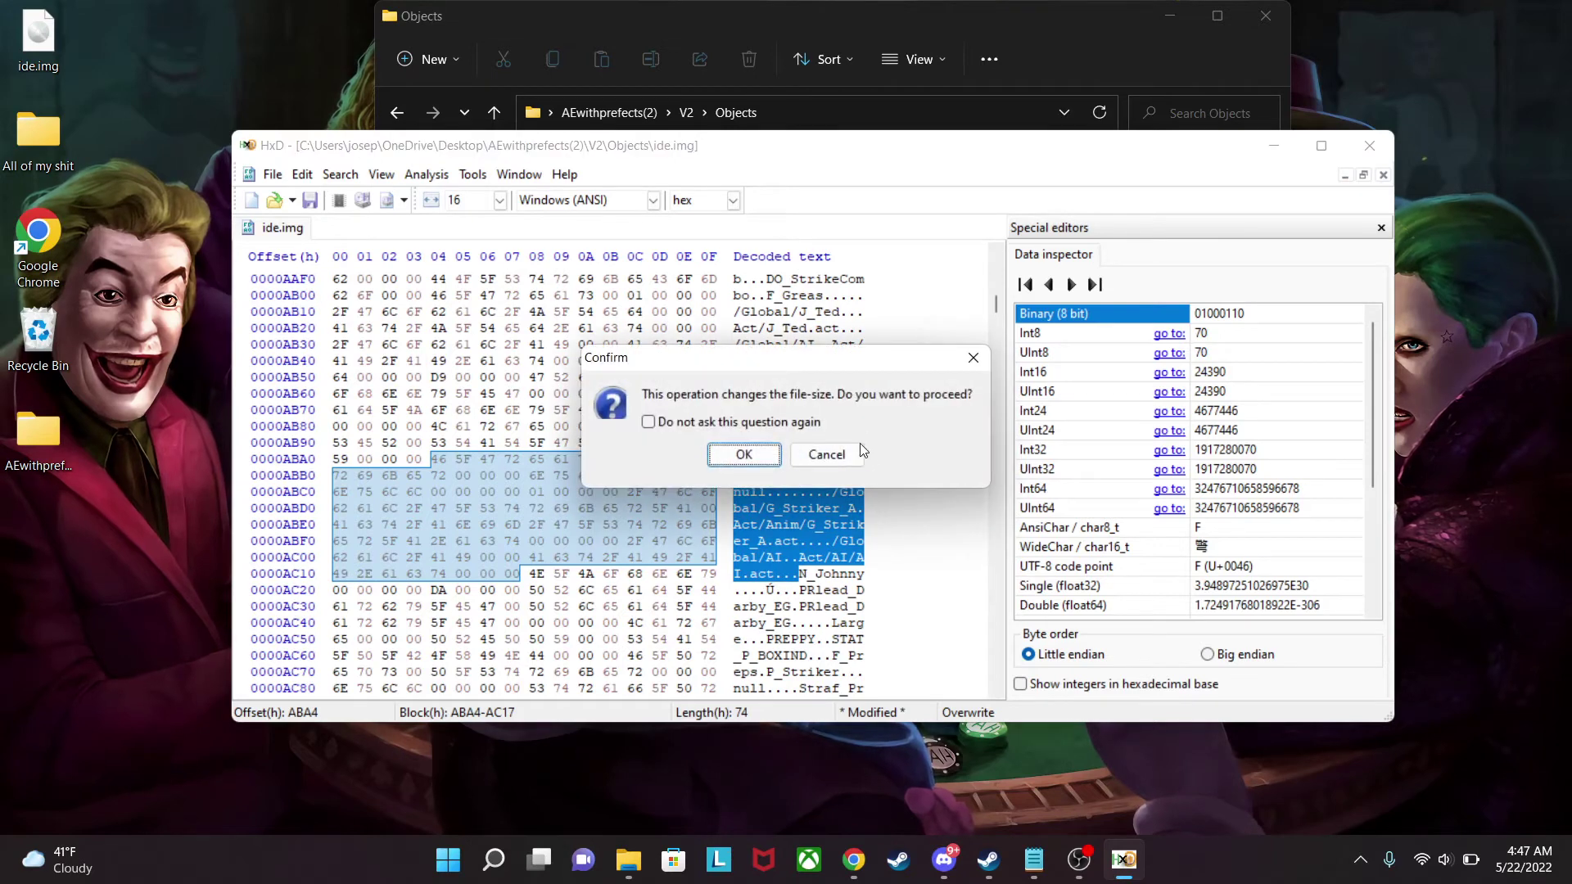
pyautogui.click(742, 453)
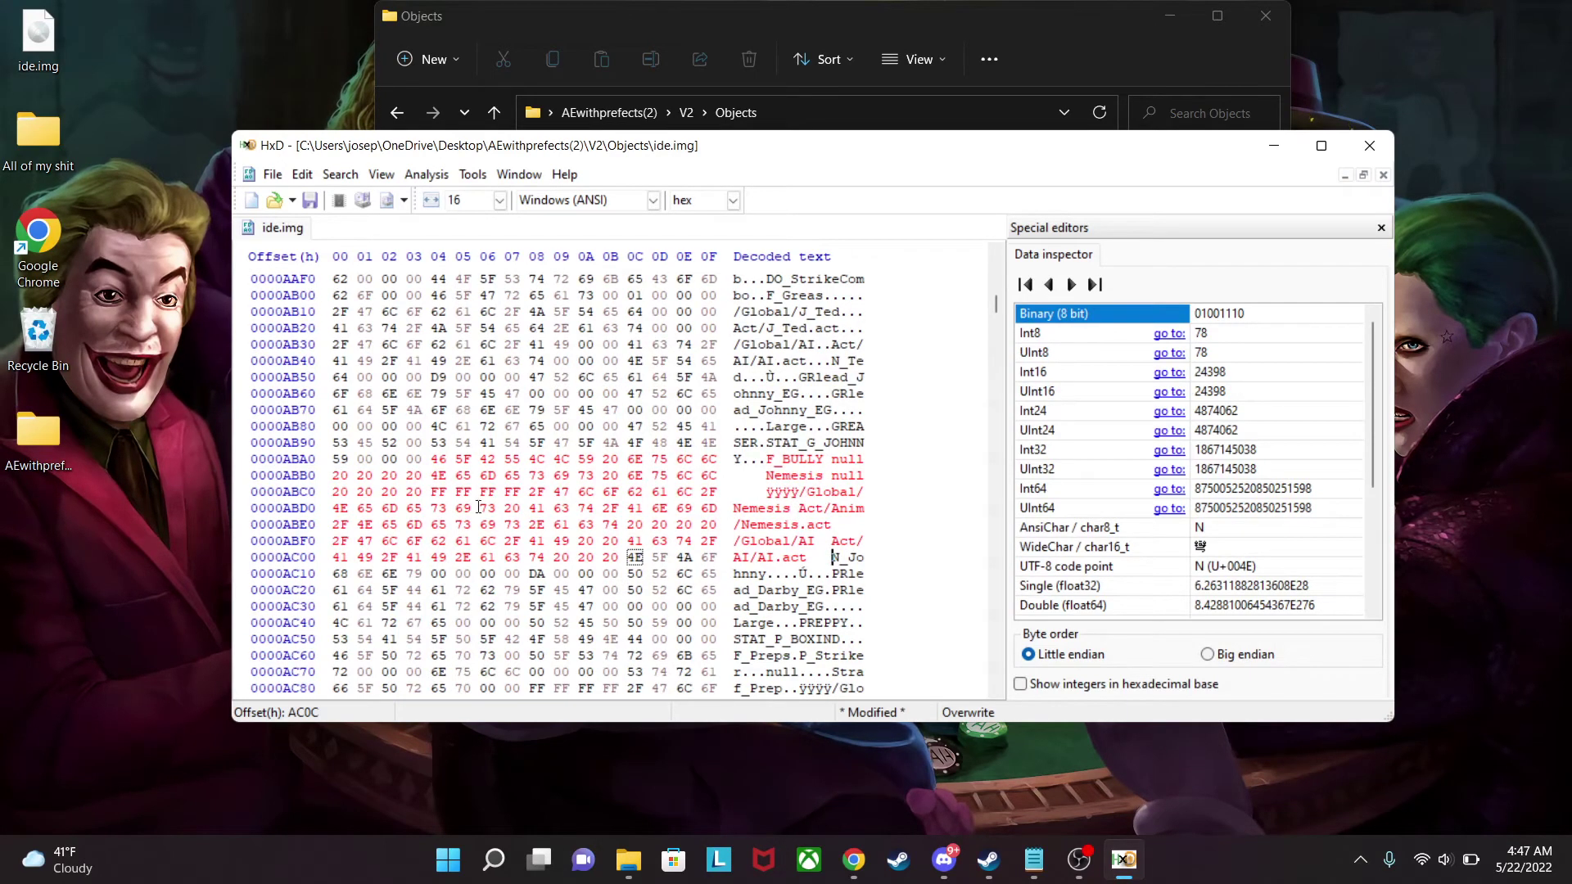
pyautogui.click(800, 508)
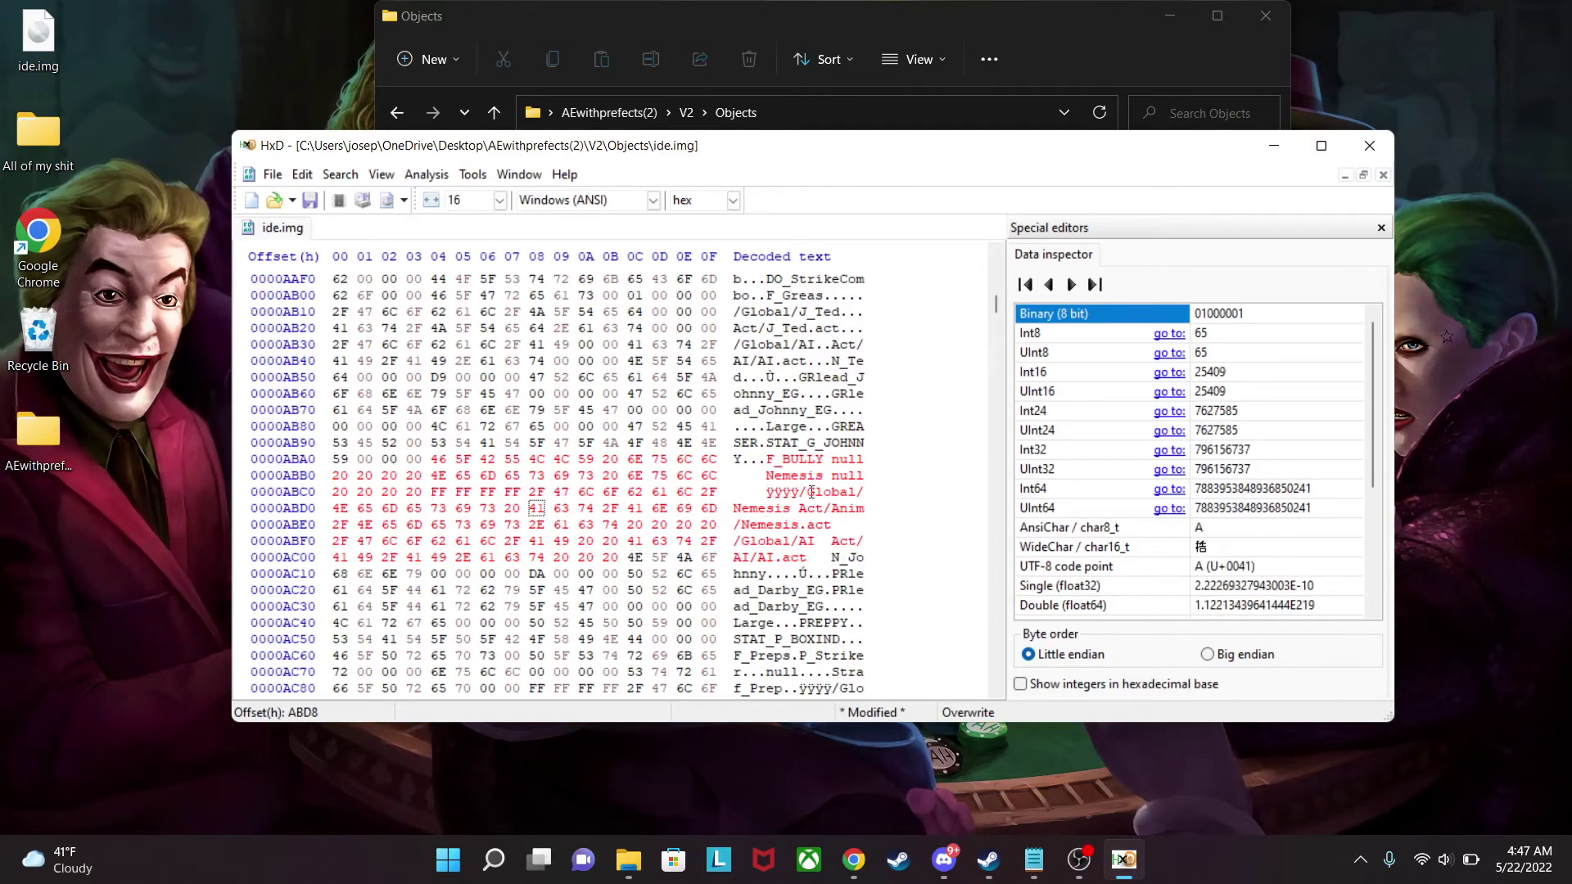
# Compare the F_Greas and F_BULLY blocks in Notepad, highlighting each without its trailing number, and return to HxD.
pyautogui.click(1034, 860)
pyautogui.moveTo(1235, 214); pyautogui.dragTo(283, 218)
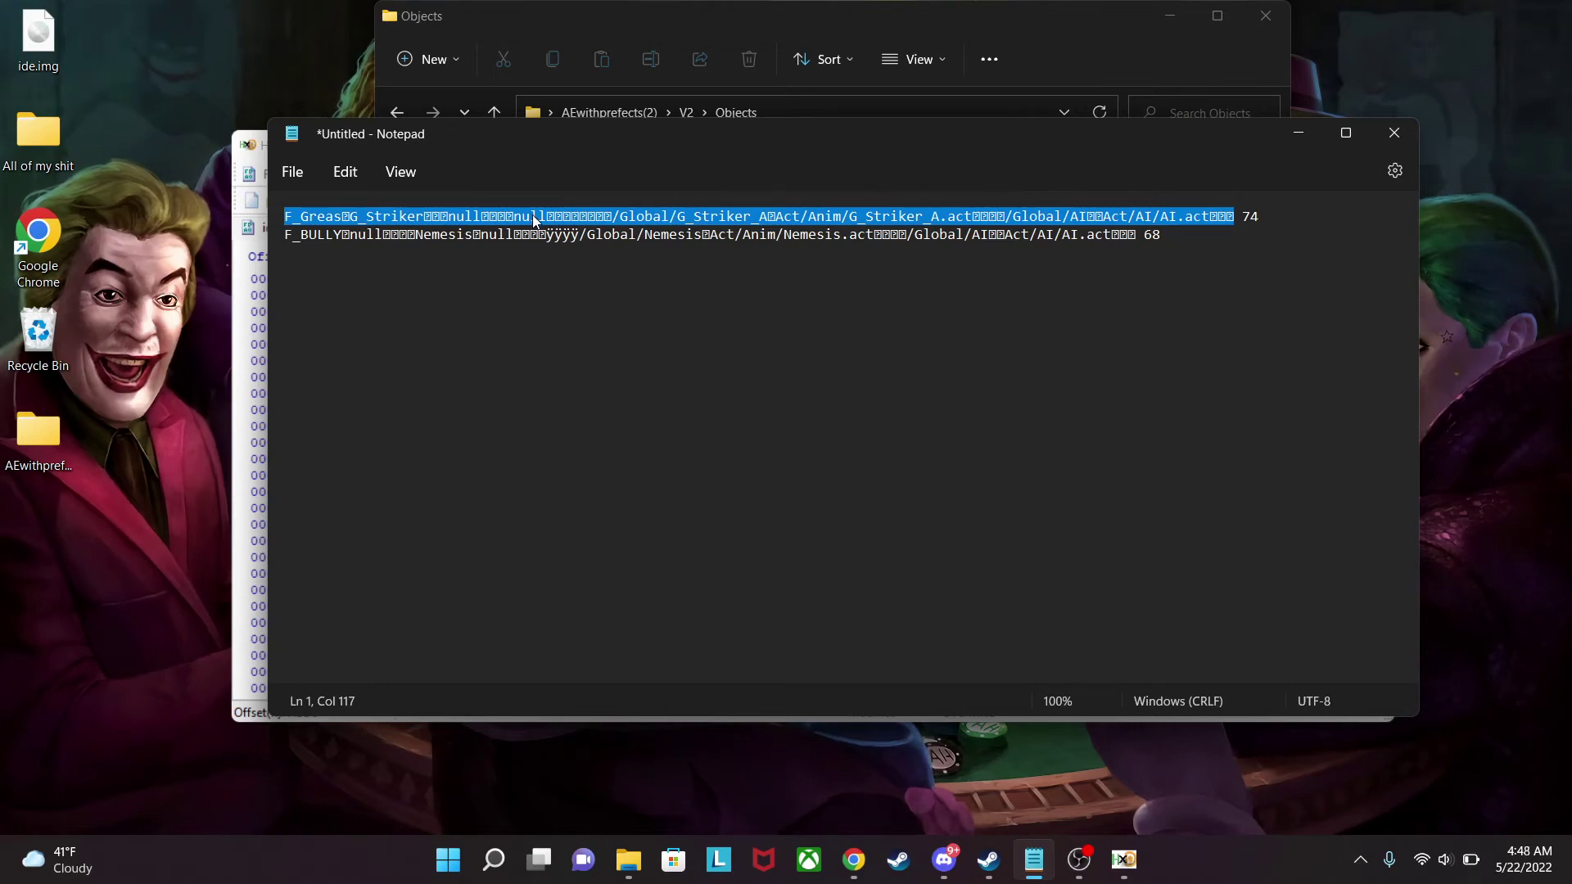
pyautogui.click(981, 235)
pyautogui.moveTo(1143, 239); pyautogui.dragTo(276, 256)
pyautogui.click(1131, 237)
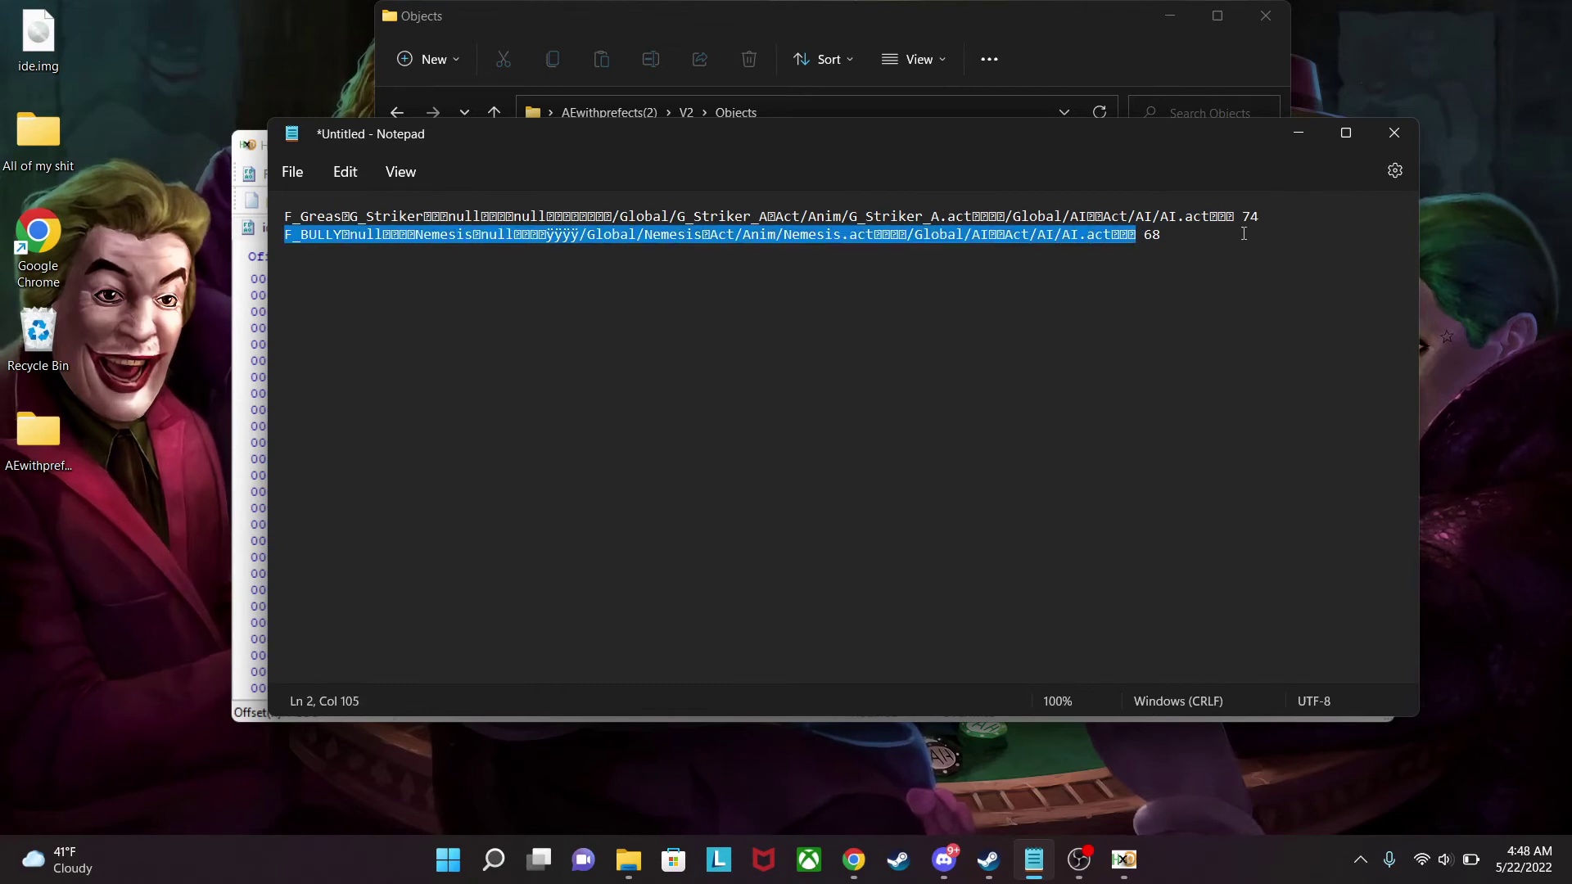
pyautogui.click(1296, 136)
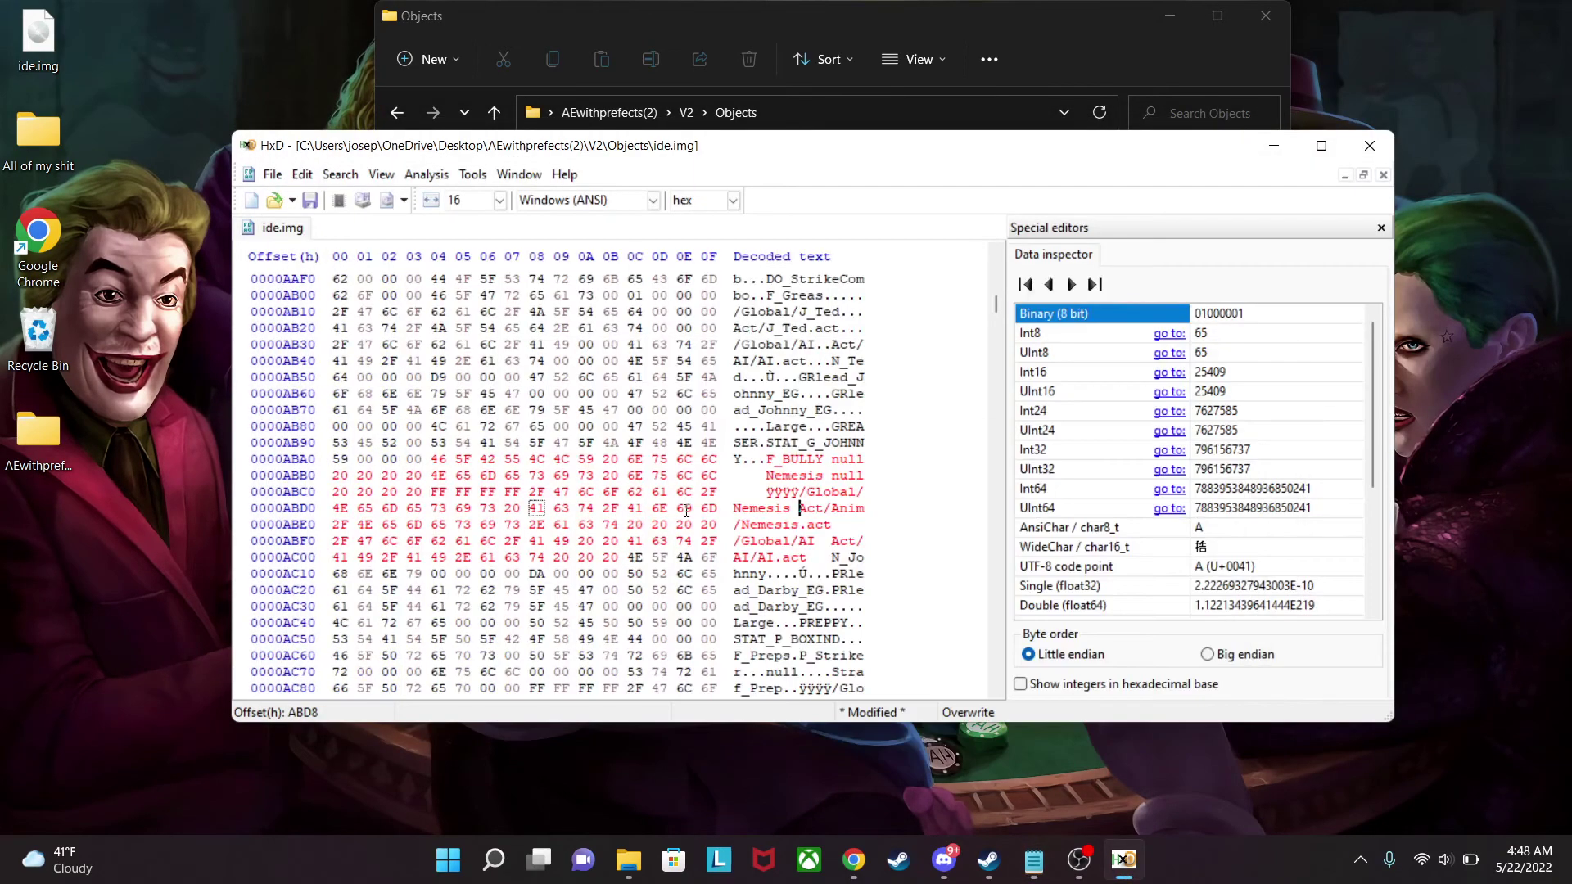
pyautogui.click(818, 491)
pyautogui.scroll(5, 852, 491)
pyautogui.scroll(4, 859, 492)
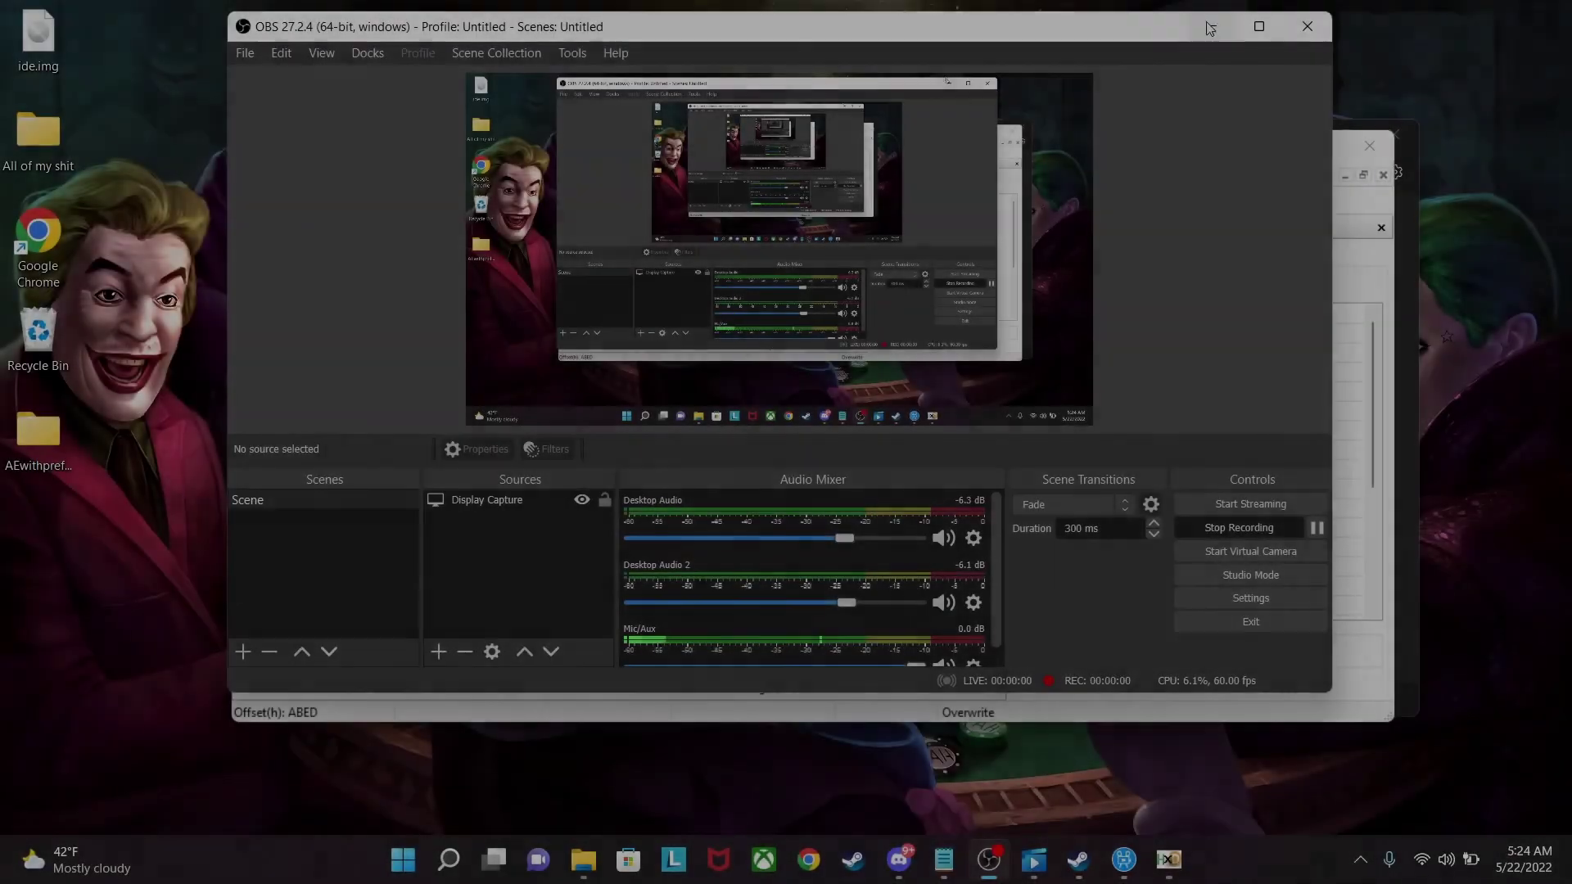
pyautogui.click(1210, 27)
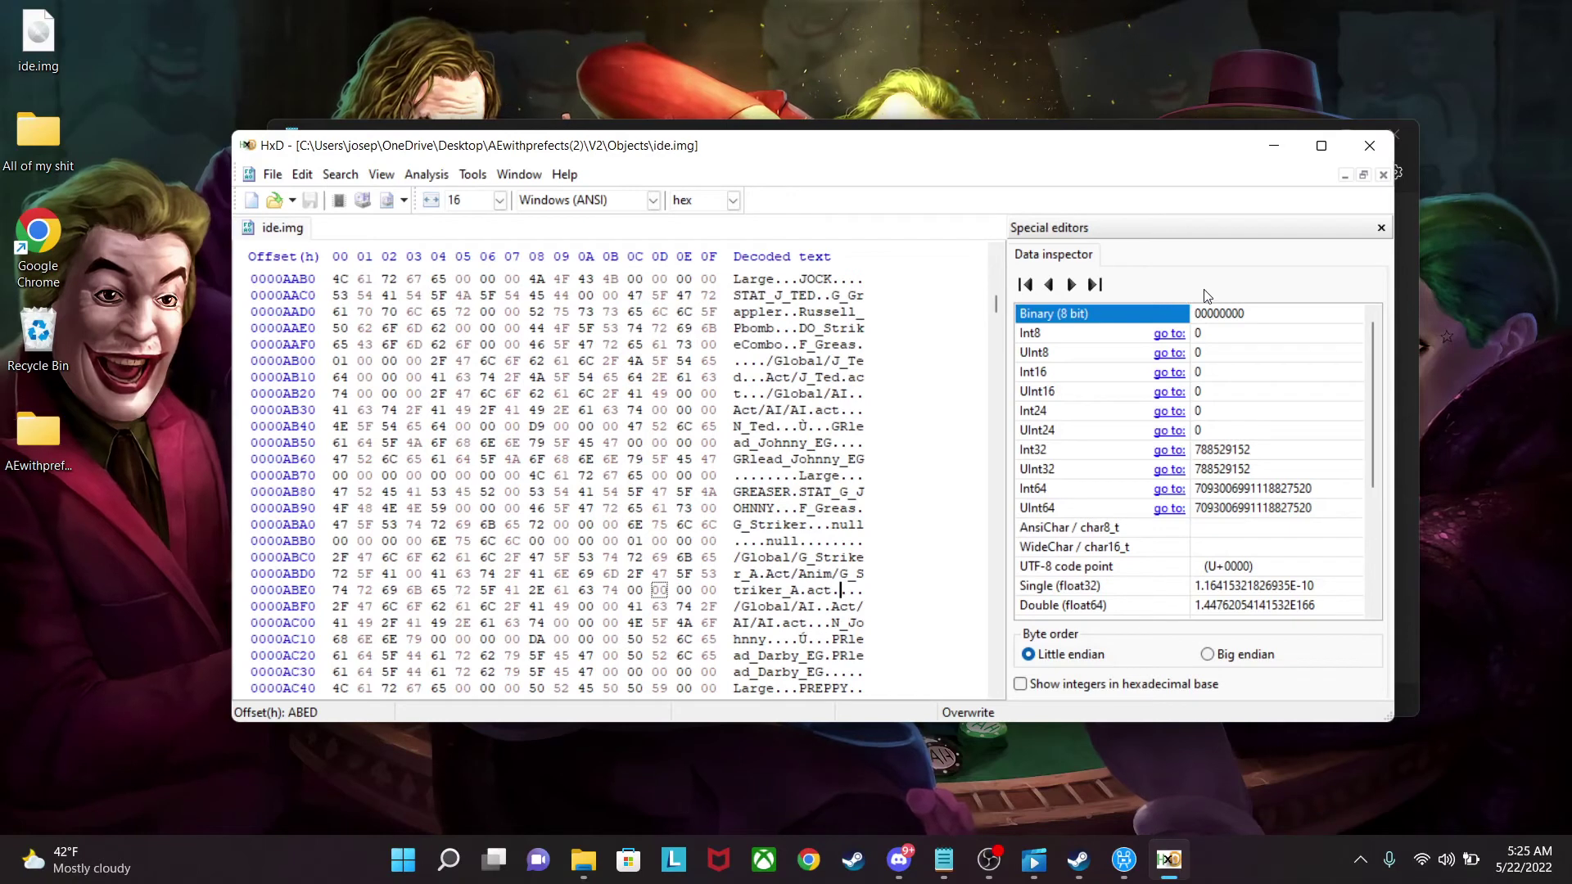
# Open the Notepad notes and compare the first F_Greas line with the F_Jocks halloween line, checking where each block ends.
pyautogui.click(944, 859)
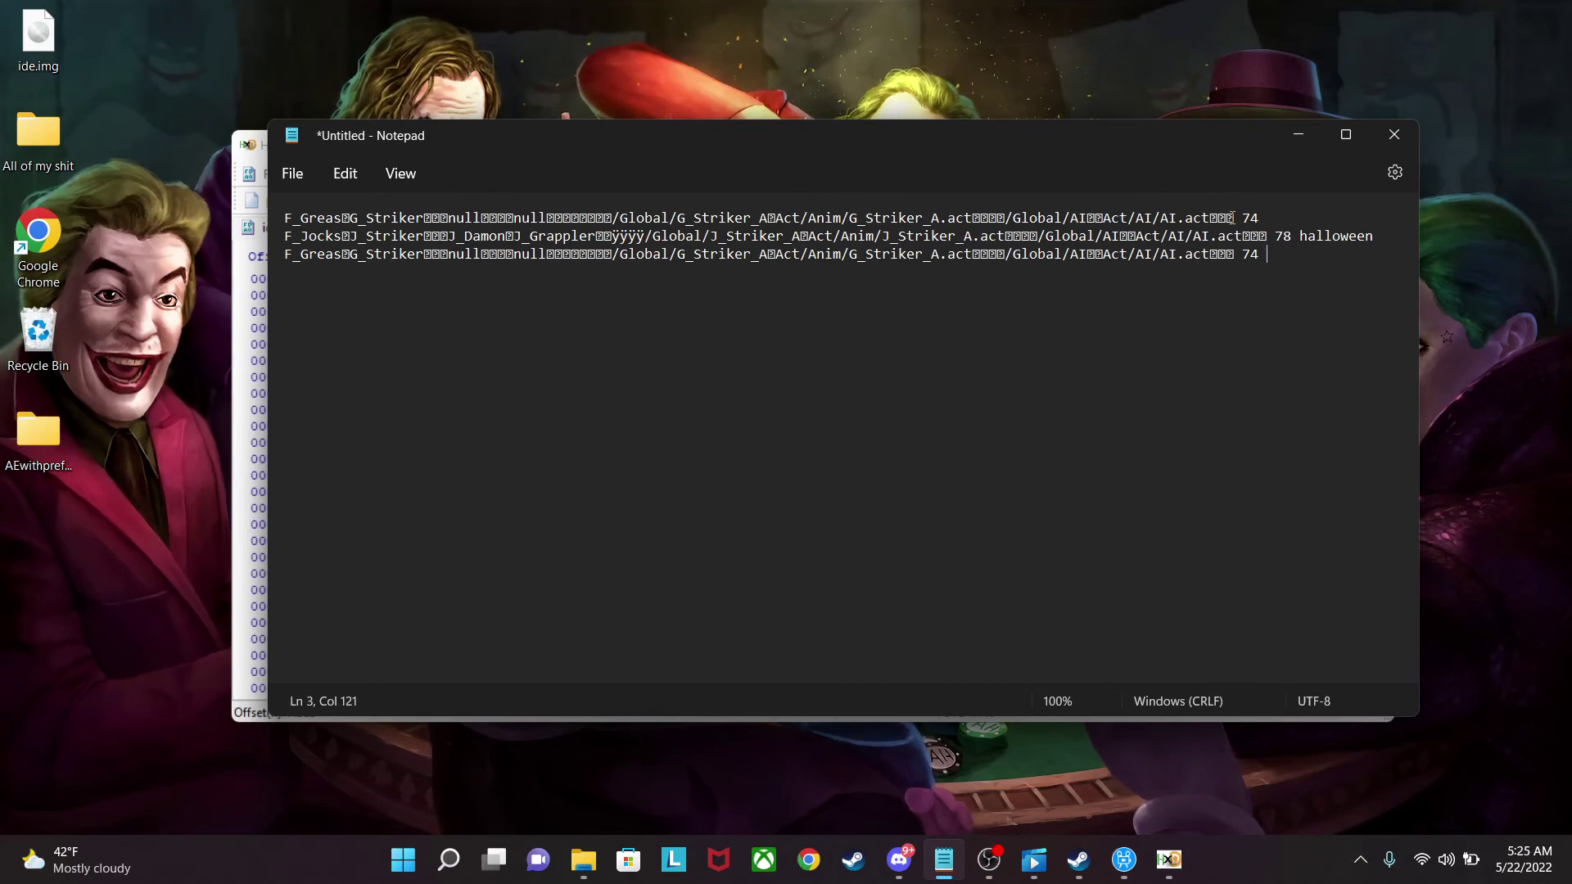
pyautogui.moveTo(1236, 218); pyautogui.dragTo(285, 219)
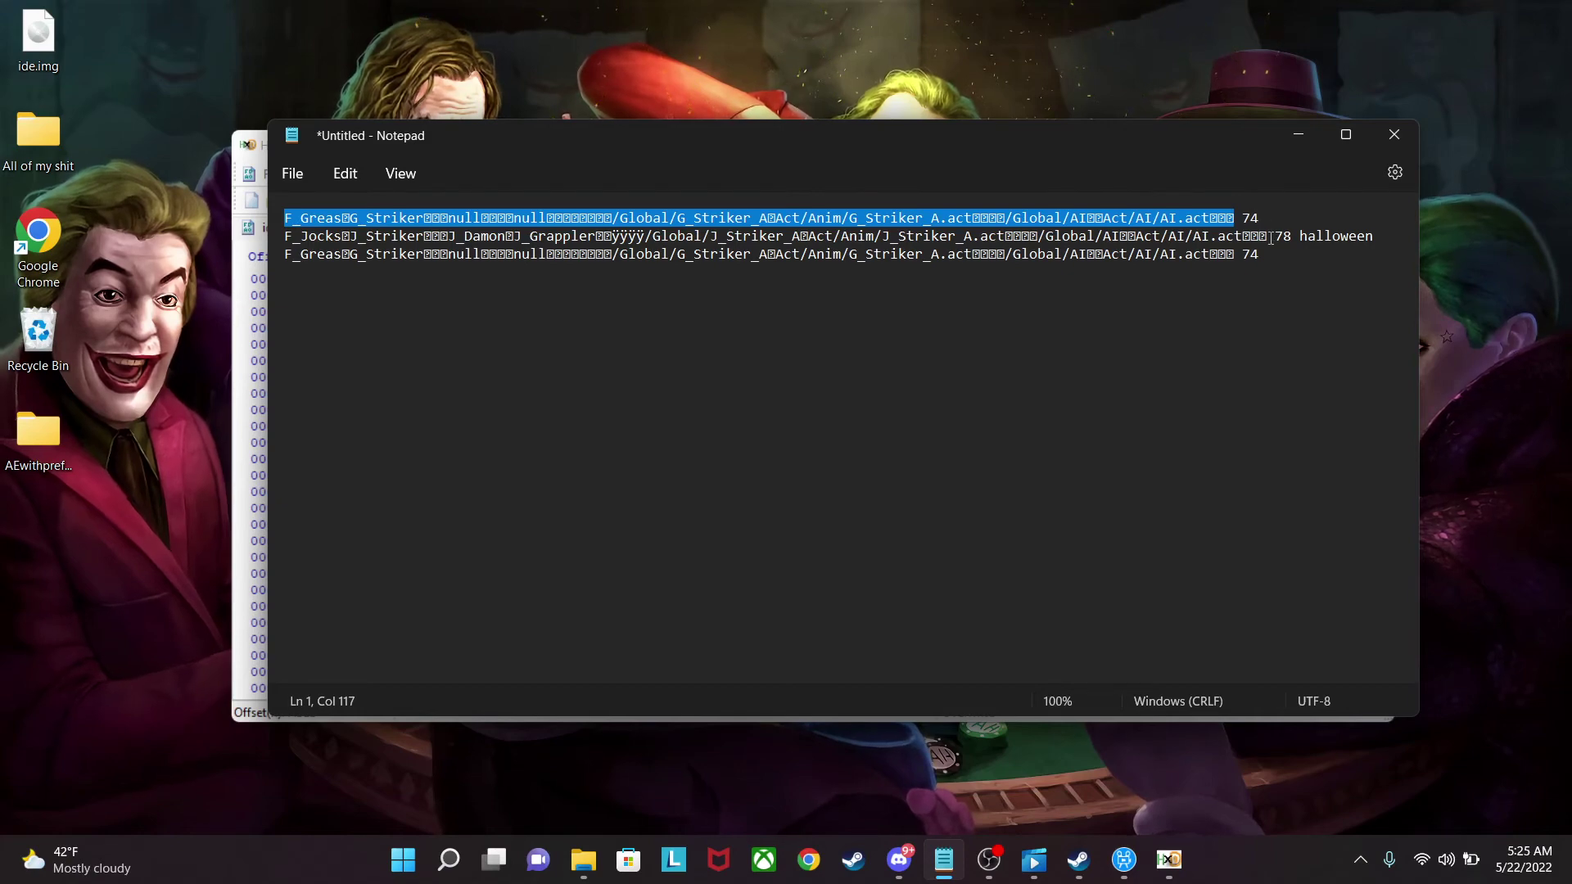
pyautogui.click(1269, 237)
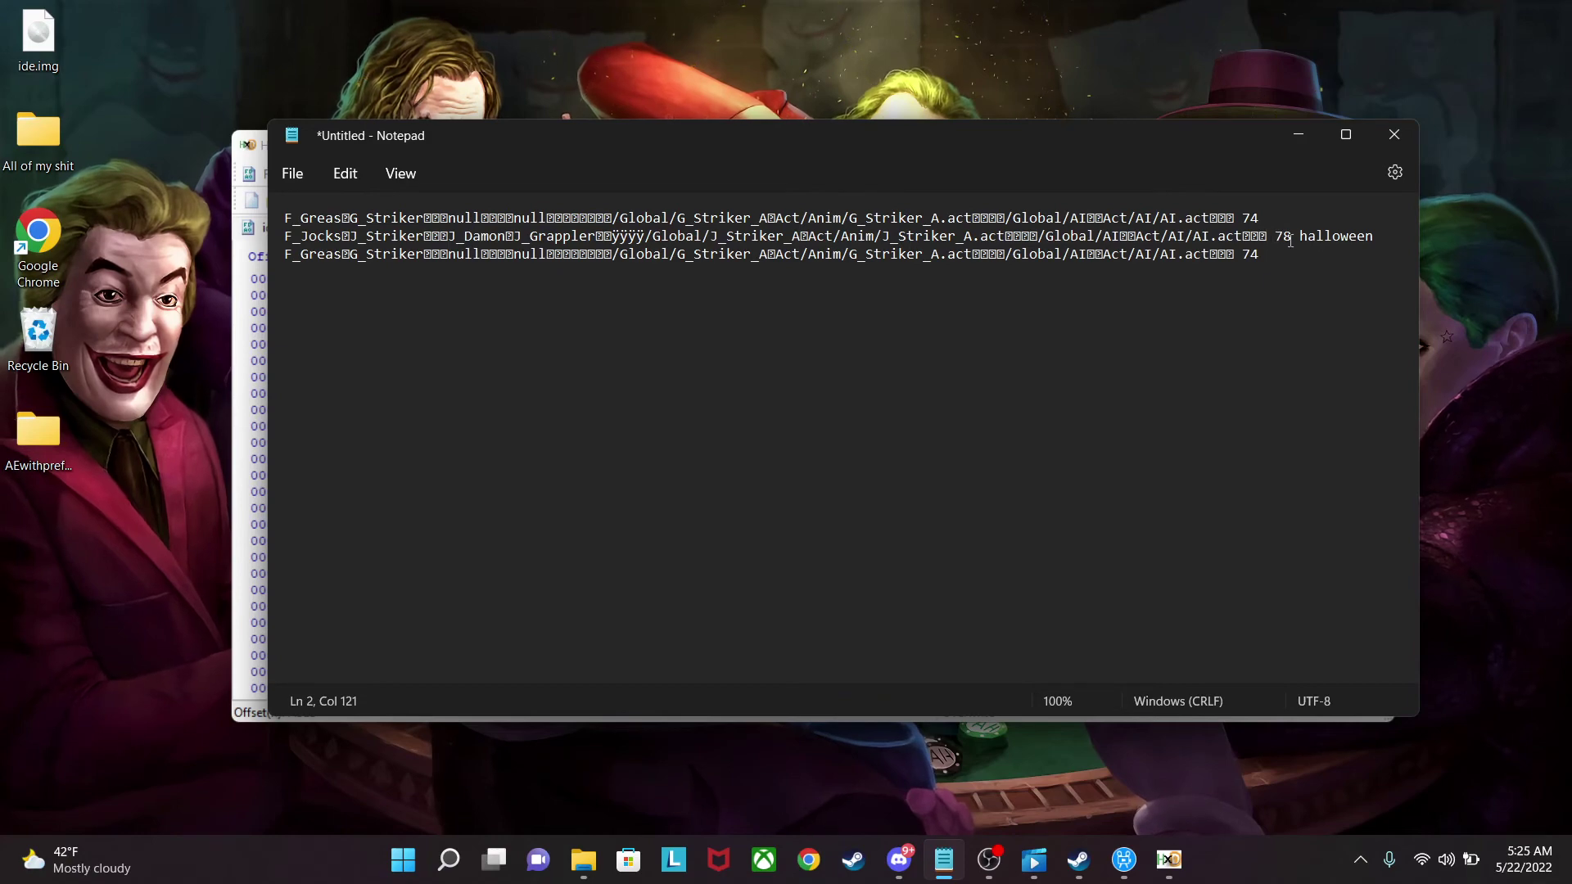
pyautogui.press('Up')
pyautogui.press('Down')
pyautogui.press('Up')
pyautogui.press('Down')
pyautogui.press('Up')
pyautogui.press('Down')
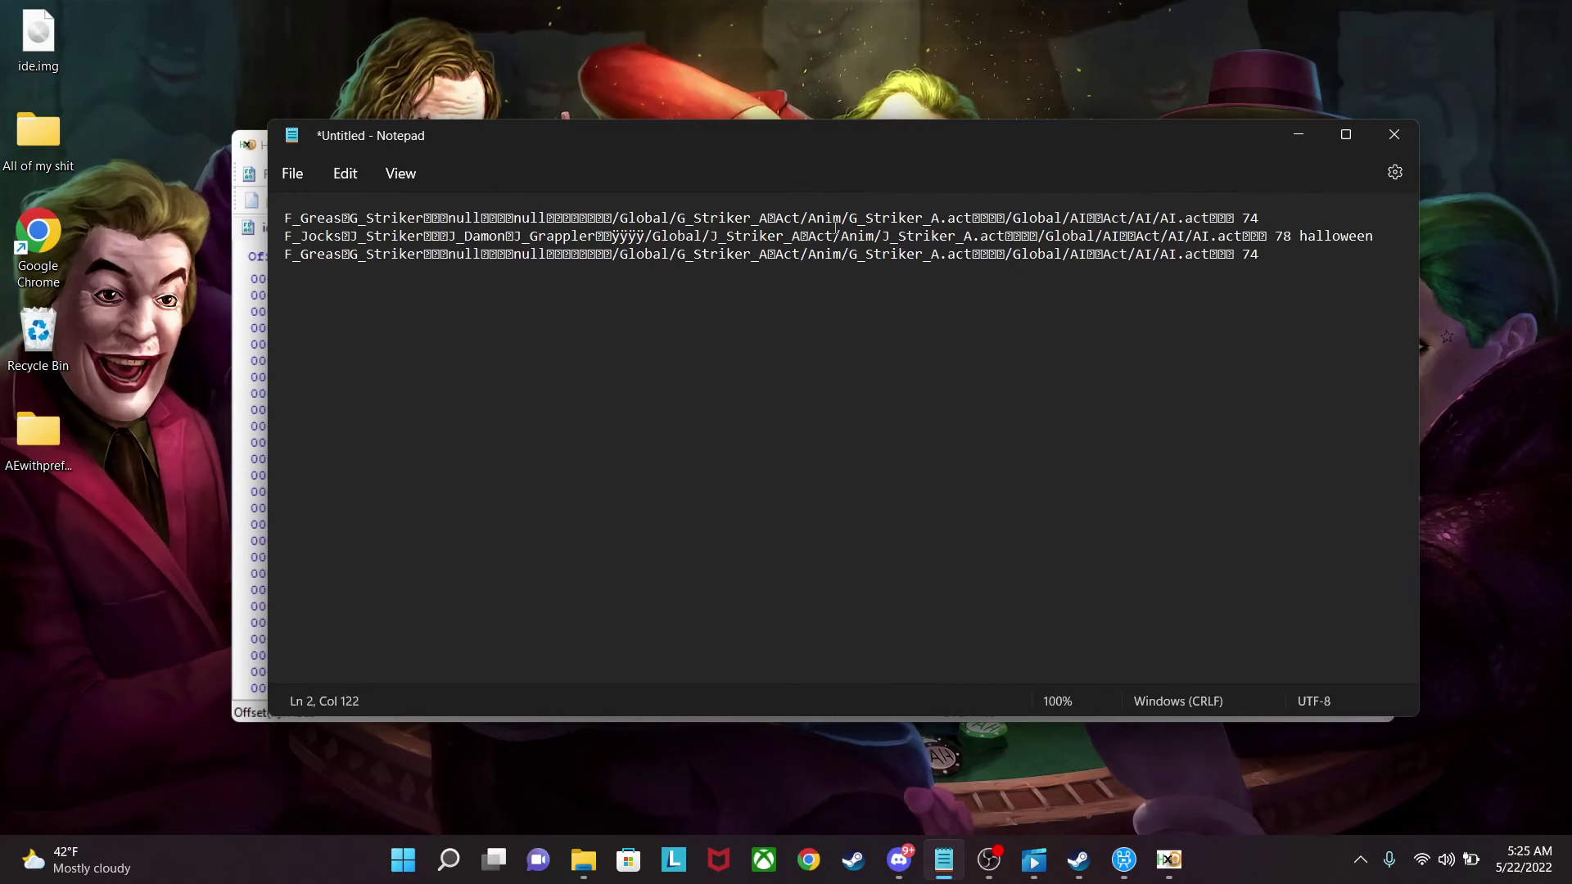
pyautogui.moveTo(1242, 218); pyautogui.dragTo(1113, 218)
pyautogui.click(1220, 236)
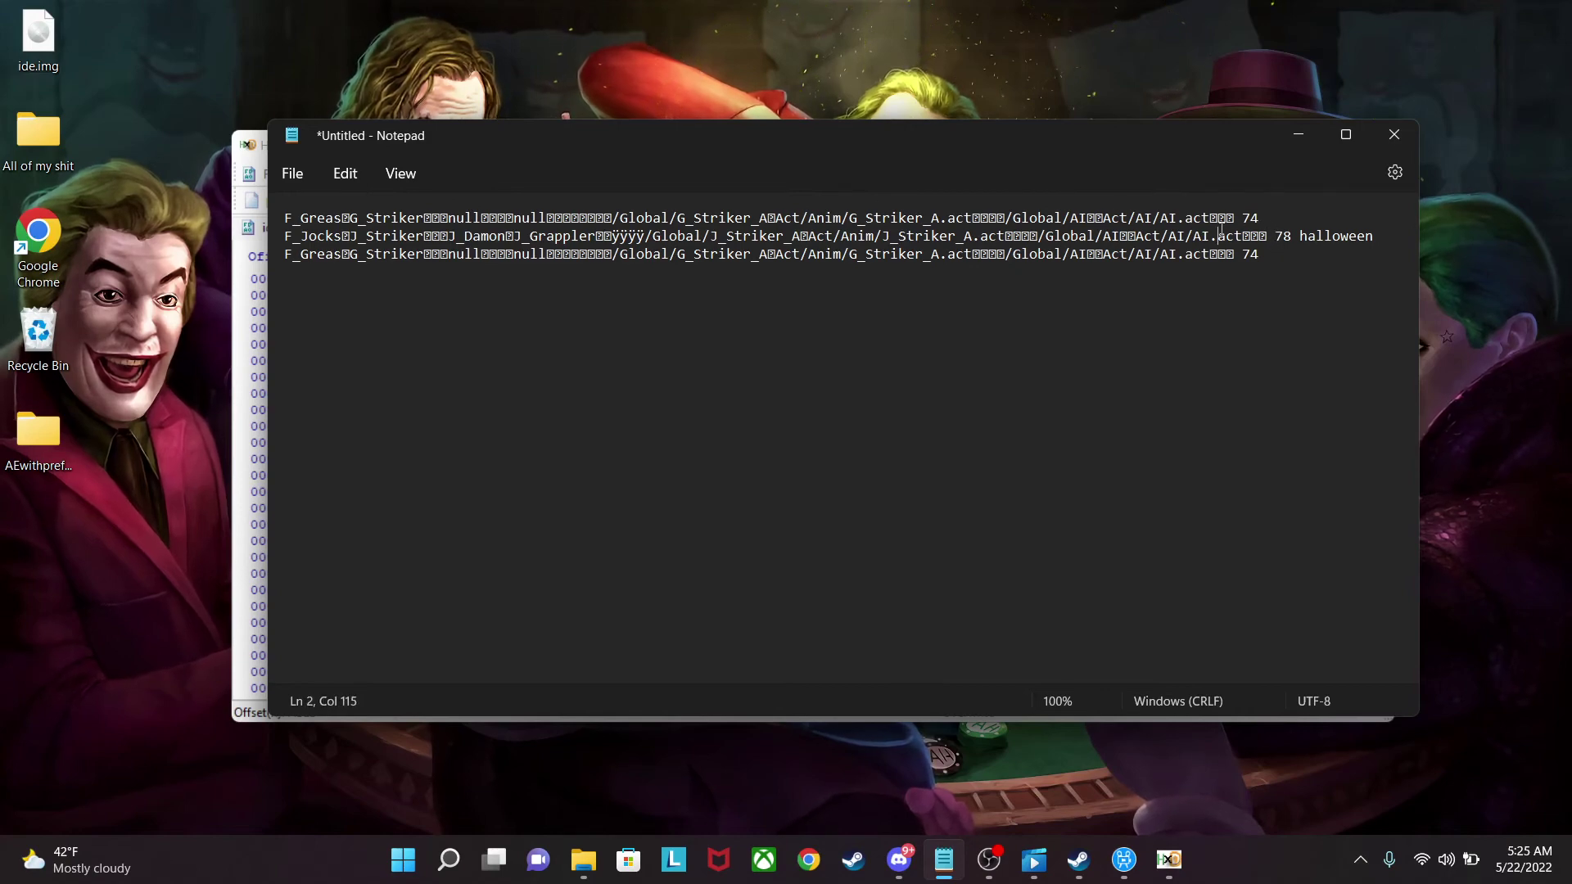
# Copy the F_Greas block from Notepad's first line without its 74, and search ide.img in HxD in all directions for "Damon".
pyautogui.moveTo(1237, 218); pyautogui.dragTo(286, 218)
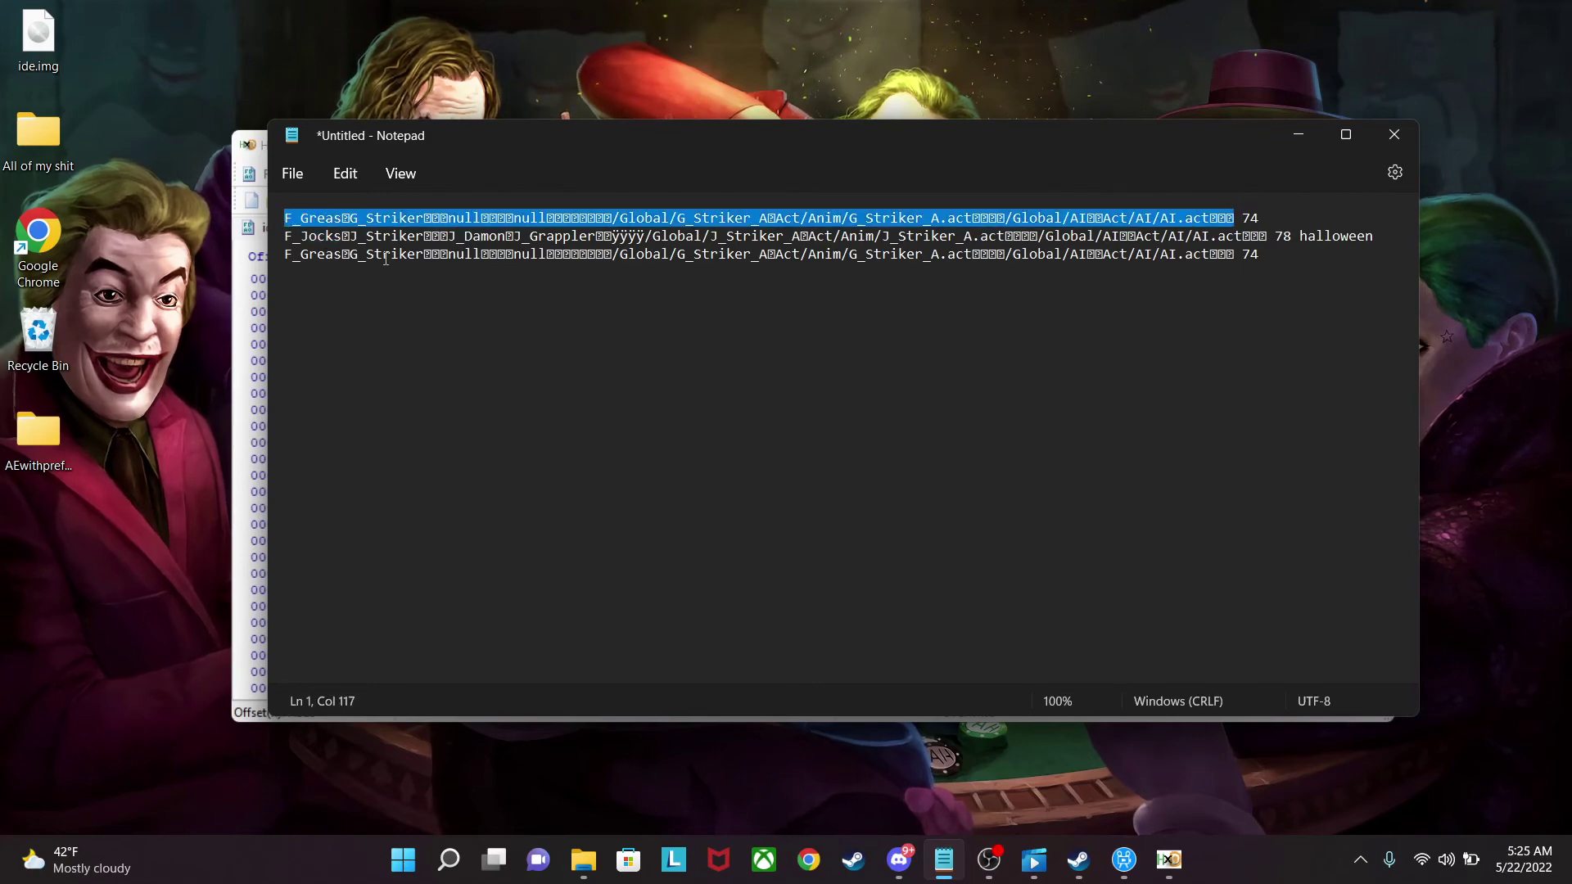
pyautogui.click(243, 461)
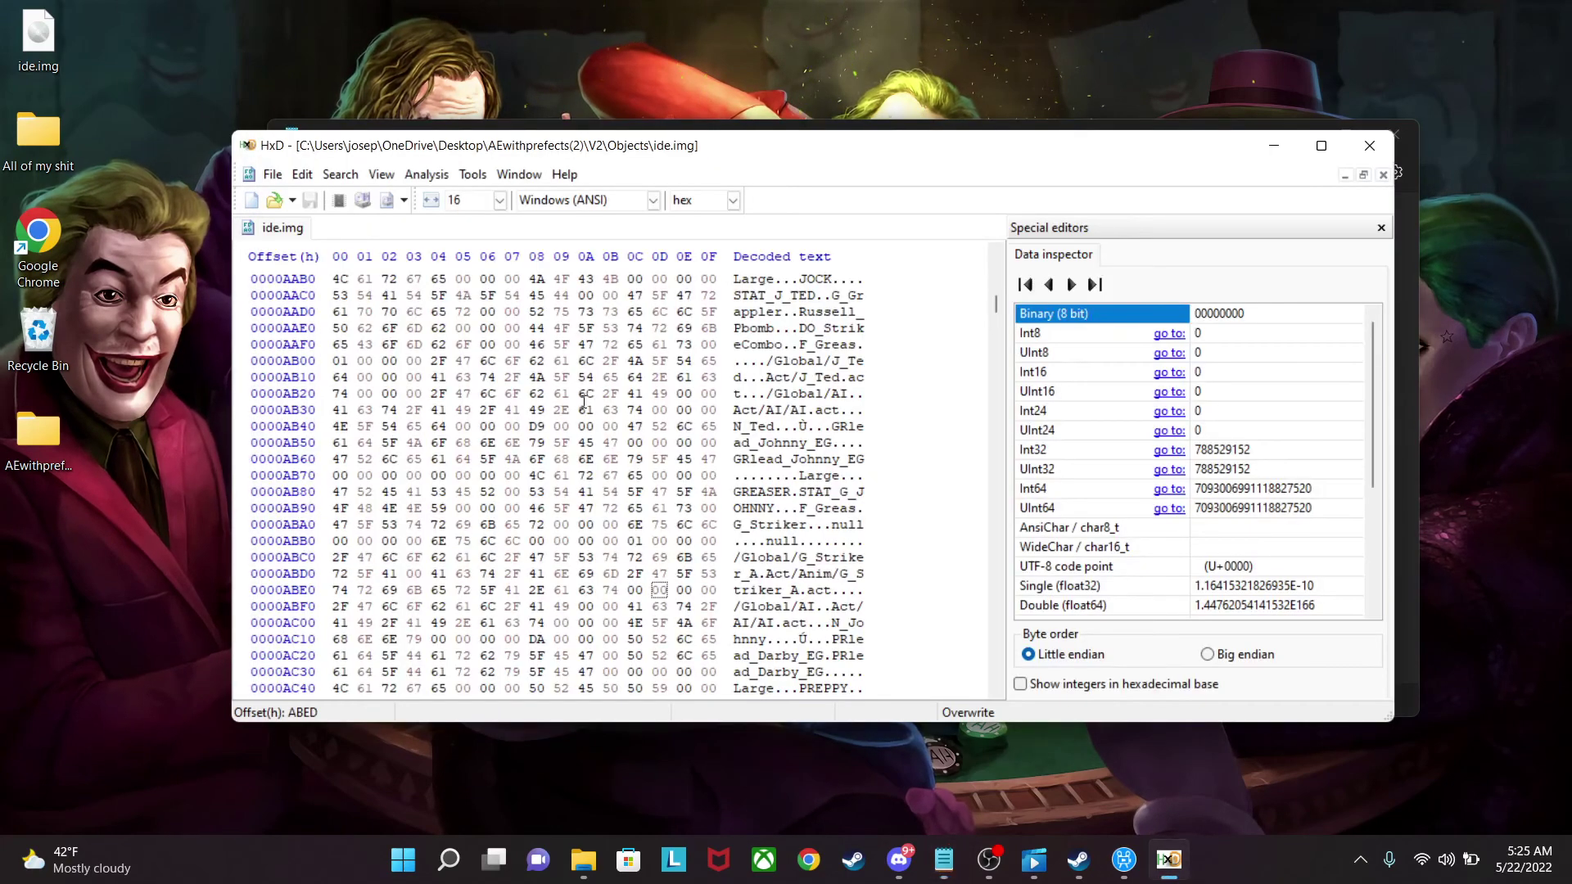
pyautogui.hotkey('ctrl', 'f')
pyautogui.press('BackSpace')
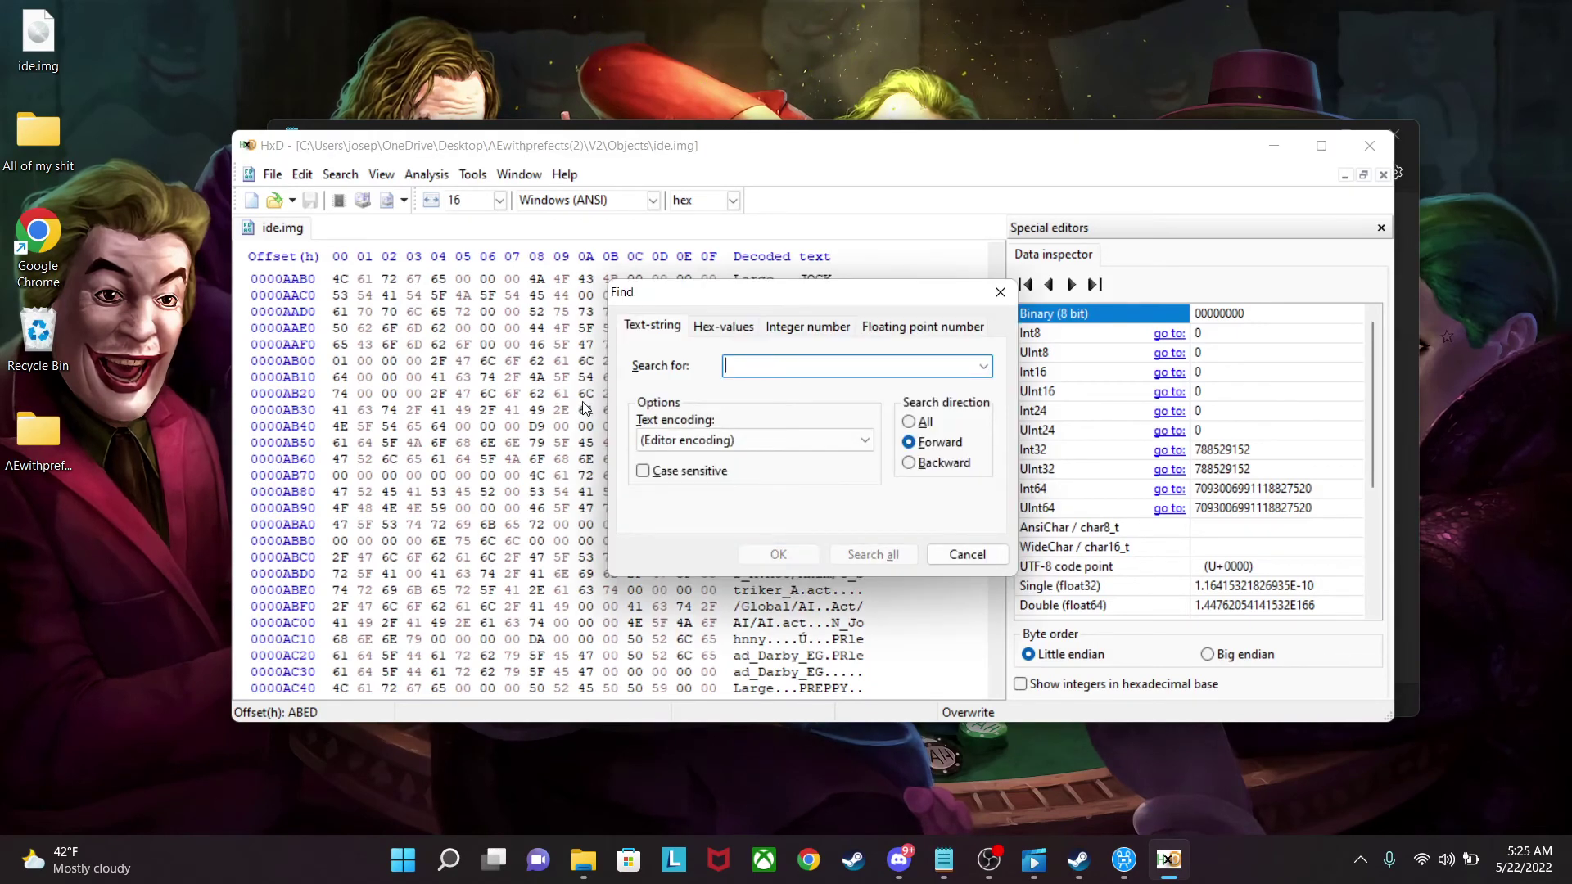
pyautogui.write('Damon')
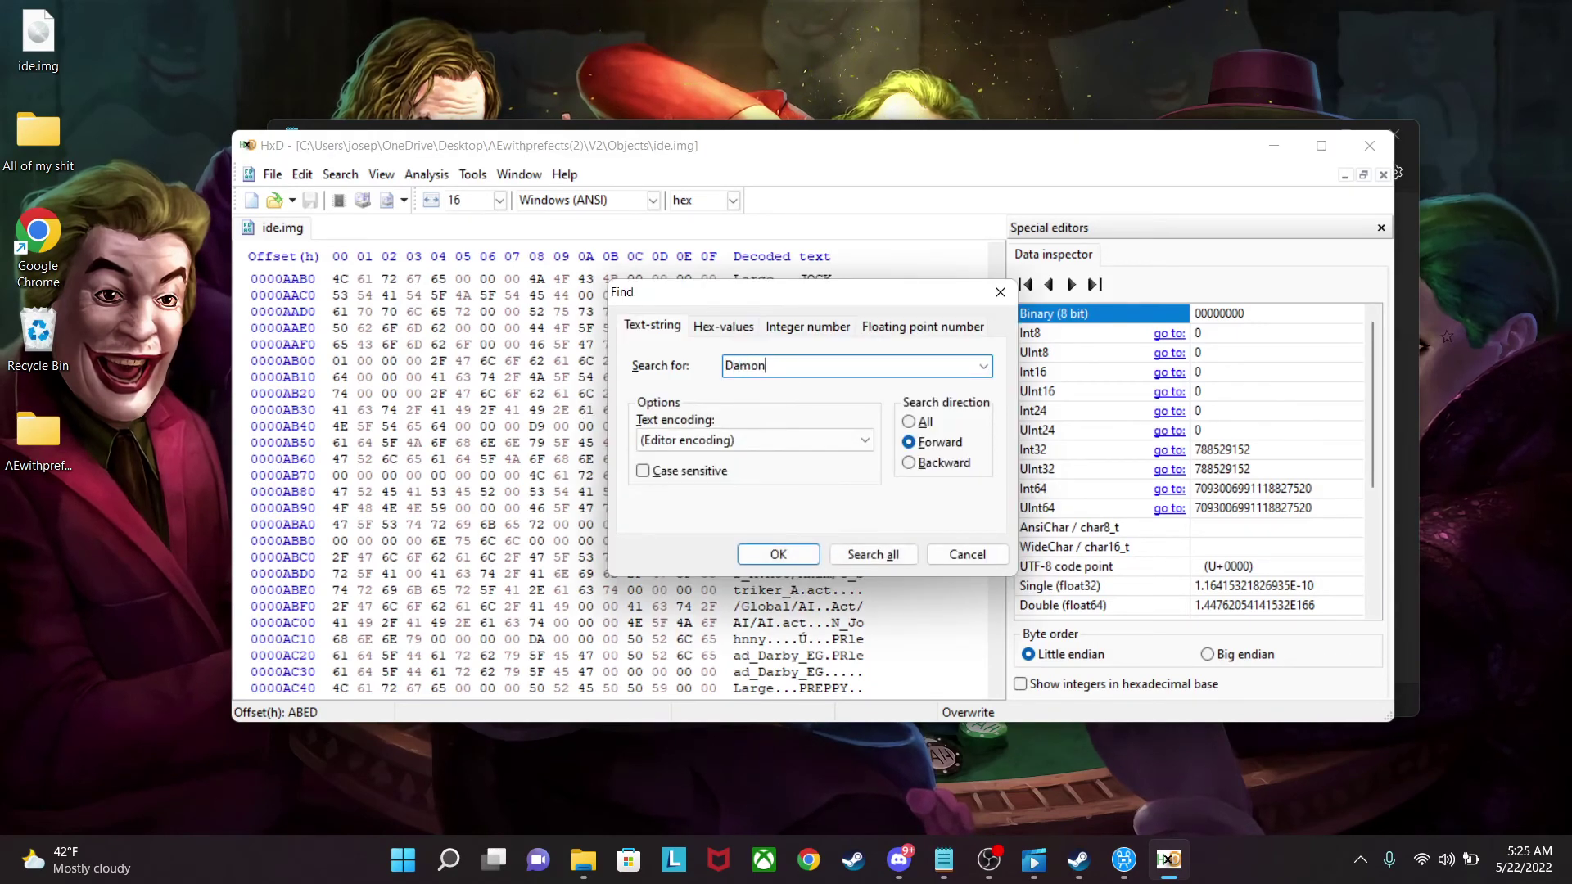
pyautogui.click(909, 422)
pyautogui.click(778, 554)
# Repeat the "Damon" text search forward through ide.img until reaching the JKH1_Damon_ween entry.
pyautogui.hotkey('ctrl', 'f')
pyautogui.click(909, 442)
pyautogui.click(778, 554)
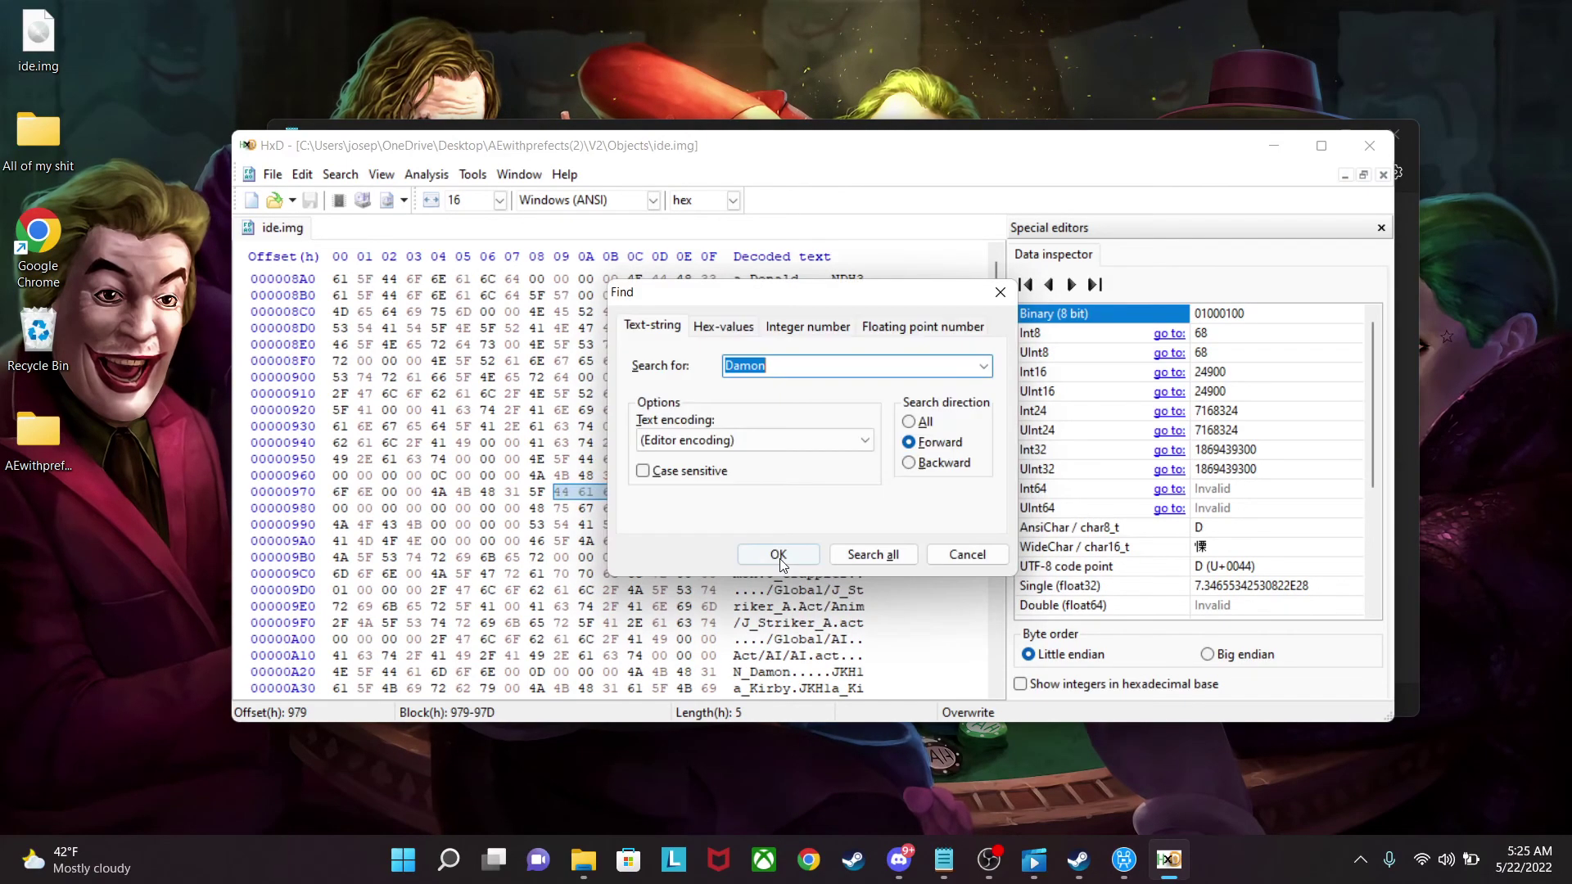
pyautogui.hotkey('ctrl', 'f')
pyautogui.click(778, 554)
pyautogui.hotkey('ctrl', 'f')
pyautogui.click(778, 554)
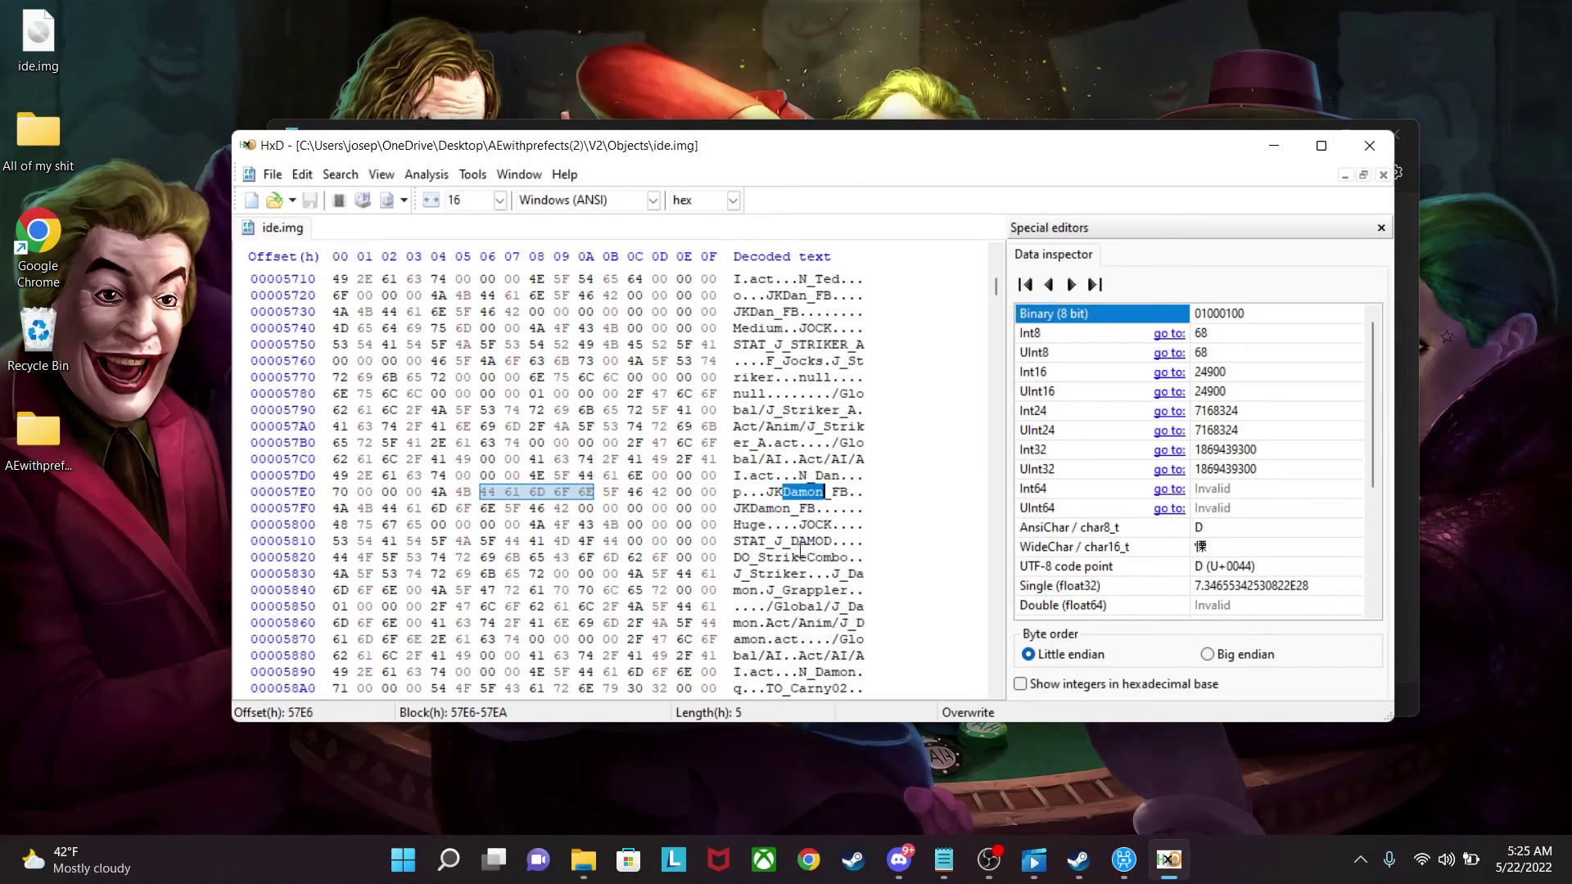
pyautogui.hotkey('ctrl', 'f')
pyautogui.click(782, 555)
pyautogui.hotkey('ctrl', 'f')
pyautogui.click(794, 558)
pyautogui.hotkey('ctrl', 'f')
pyautogui.click(791, 558)
pyautogui.hotkey('ctrl', 'f')
pyautogui.click(788, 558)
pyautogui.hotkey('ctrl', 'f')
pyautogui.click(788, 558)
pyautogui.hotkey('ctrl', 'f')
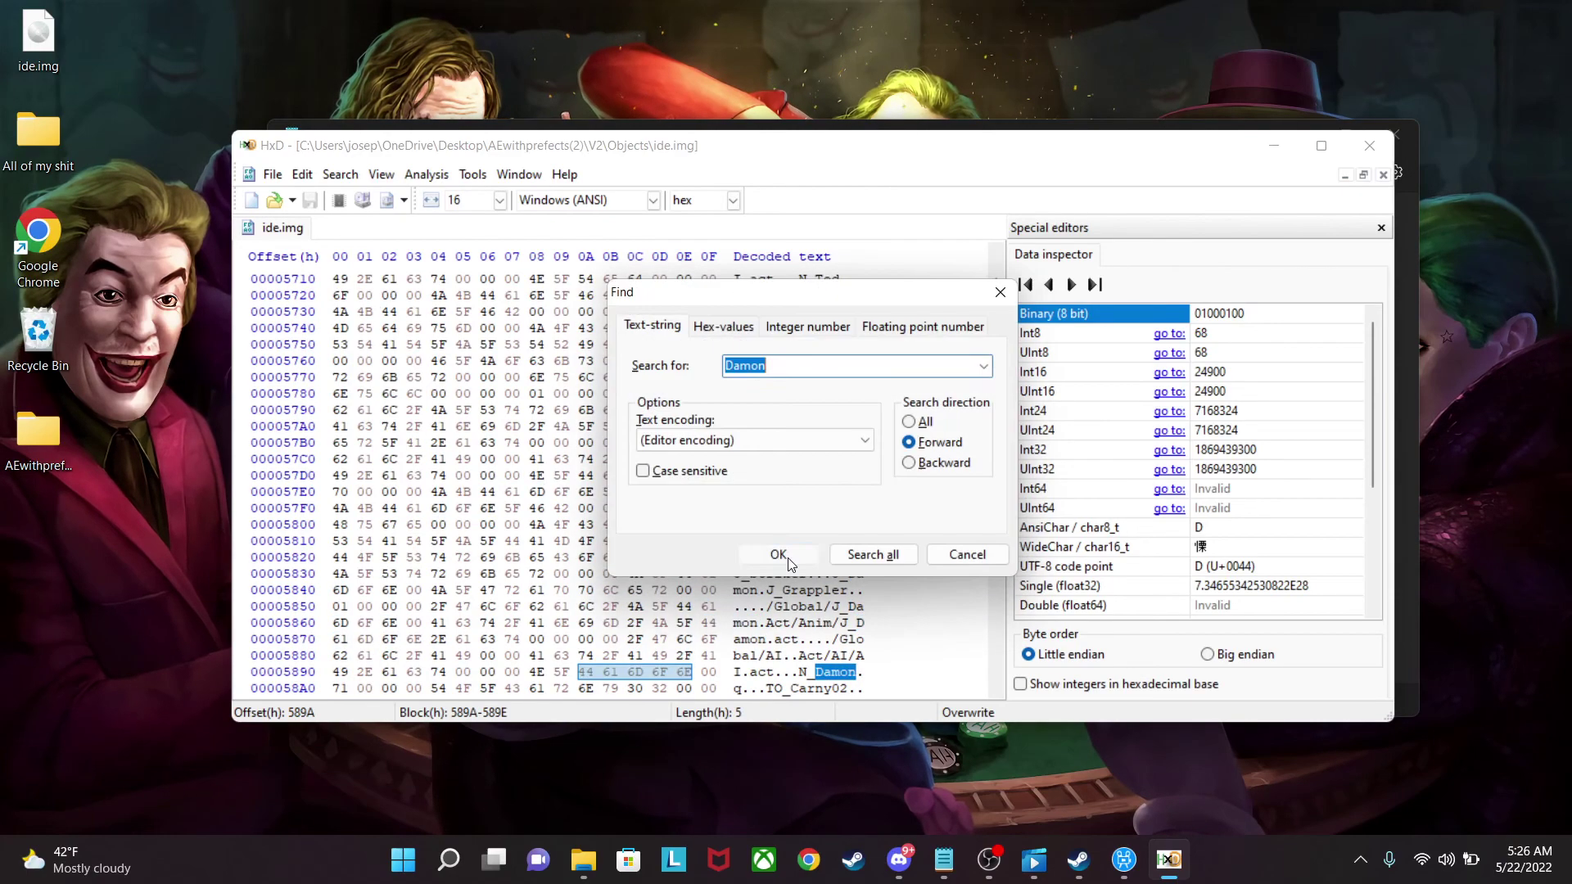
pyautogui.click(788, 558)
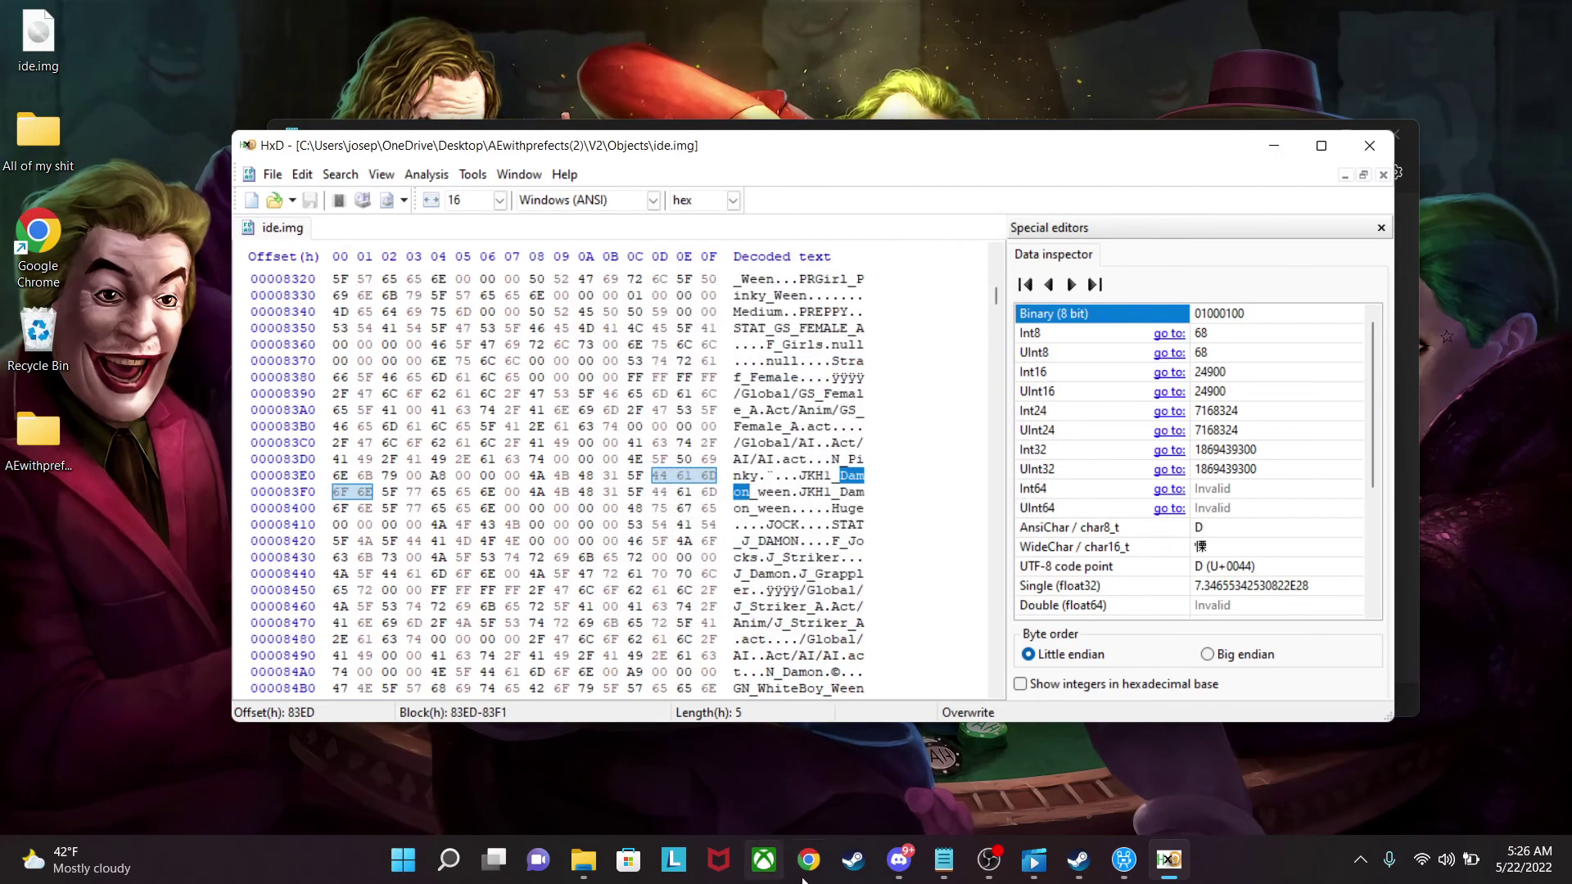
# Replace the F_Jocks block at 842C-84A3 in the JKH1_Damon_ween entry with the copied F_Greas block, accepting the file-size change.
pyautogui.click(944, 859)
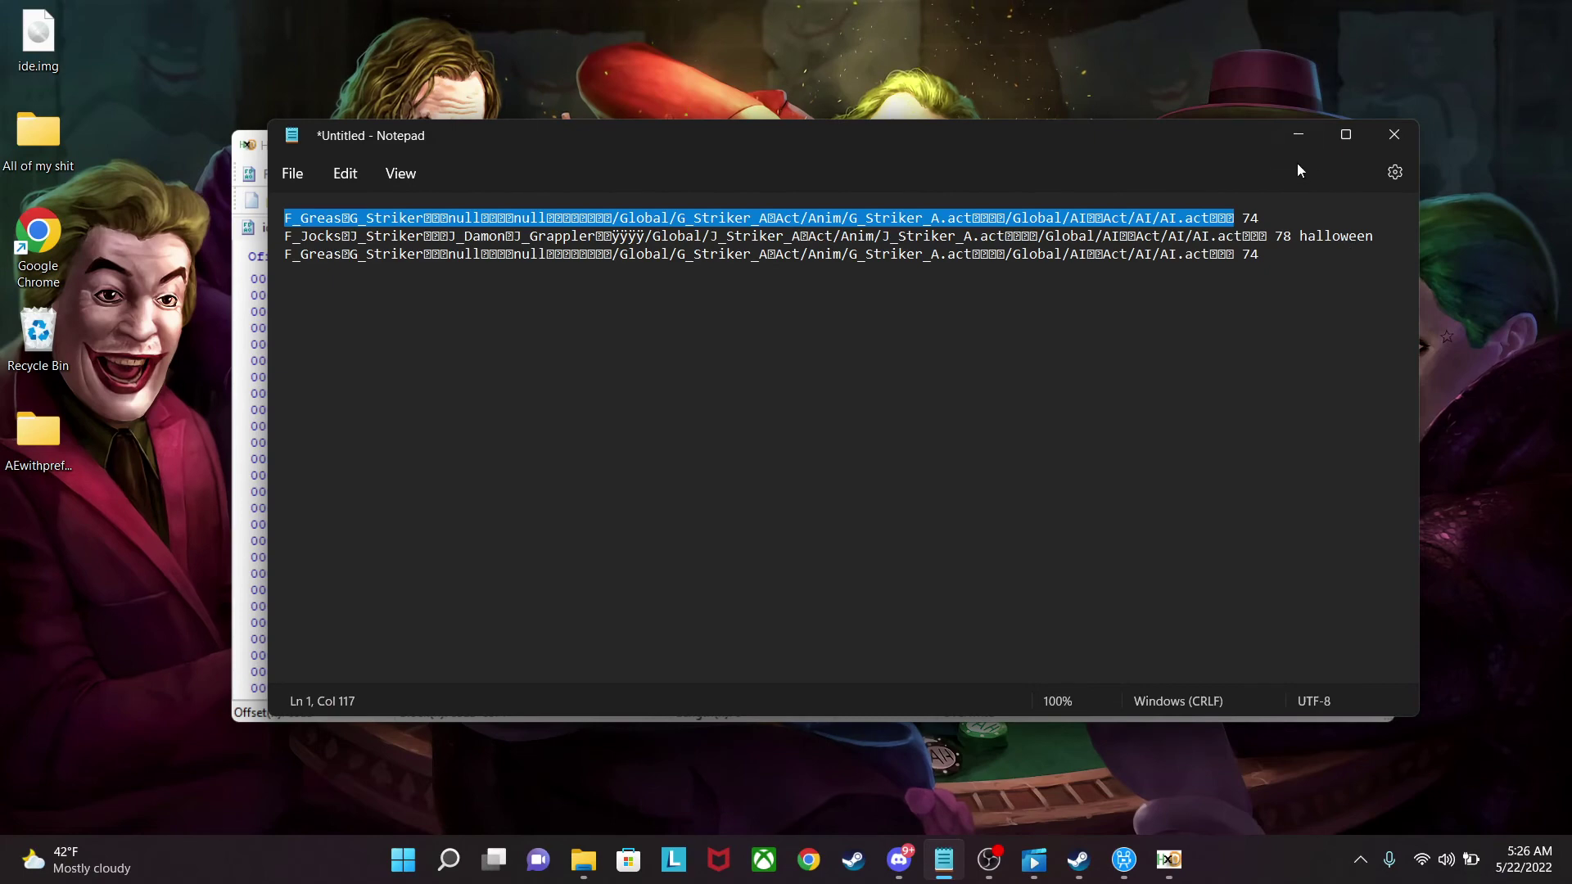
pyautogui.click(1298, 134)
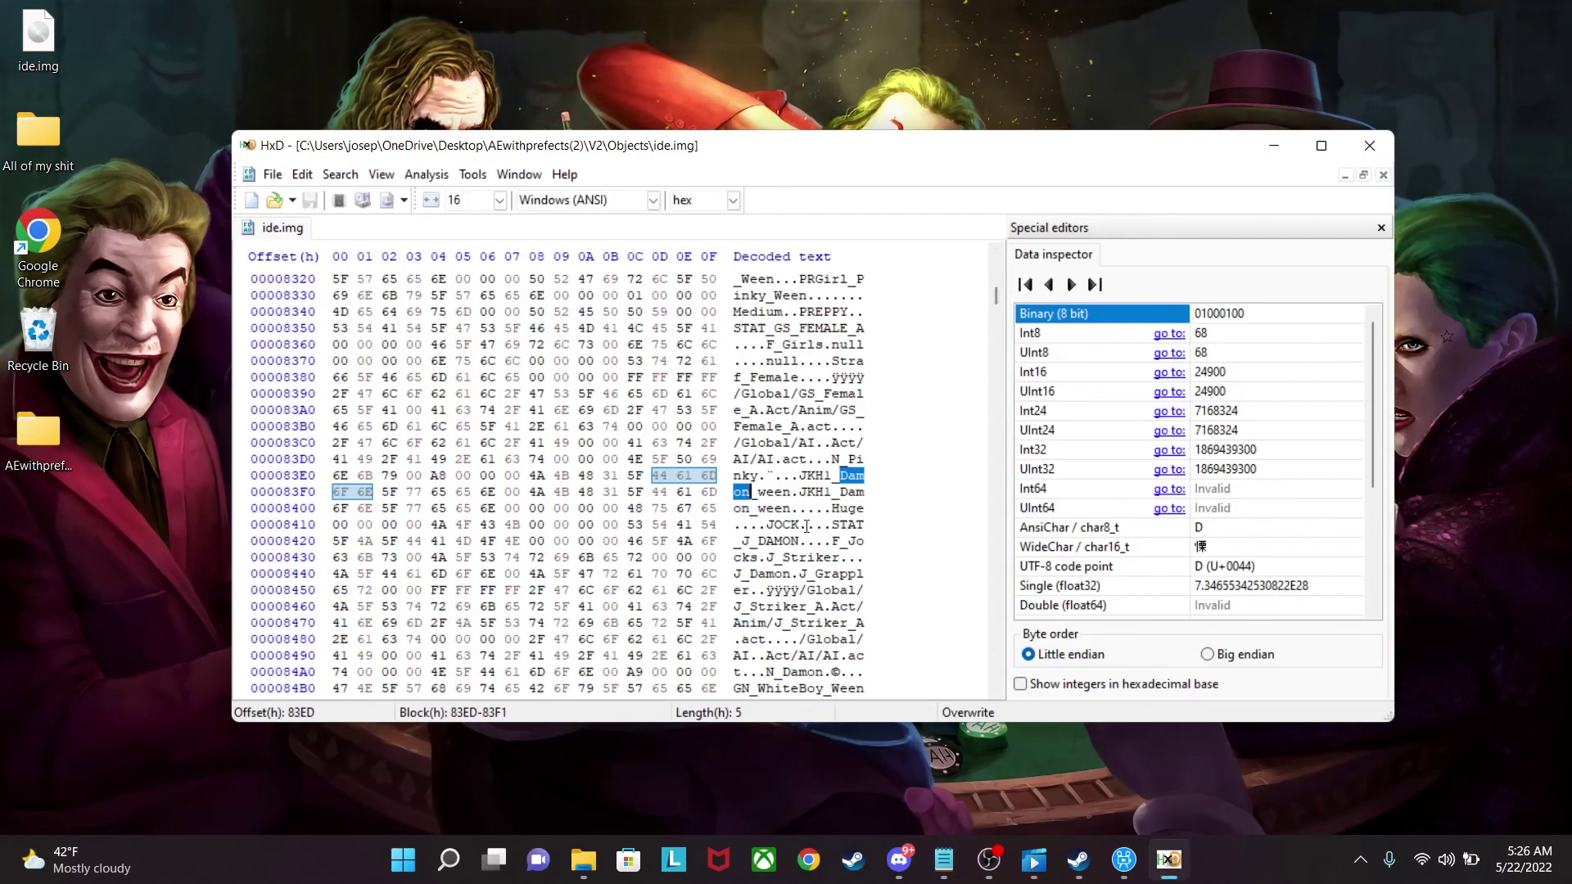
pyautogui.moveTo(834, 540); pyautogui.dragTo(766, 671)
pyautogui.scroll(-1, 810, 646)
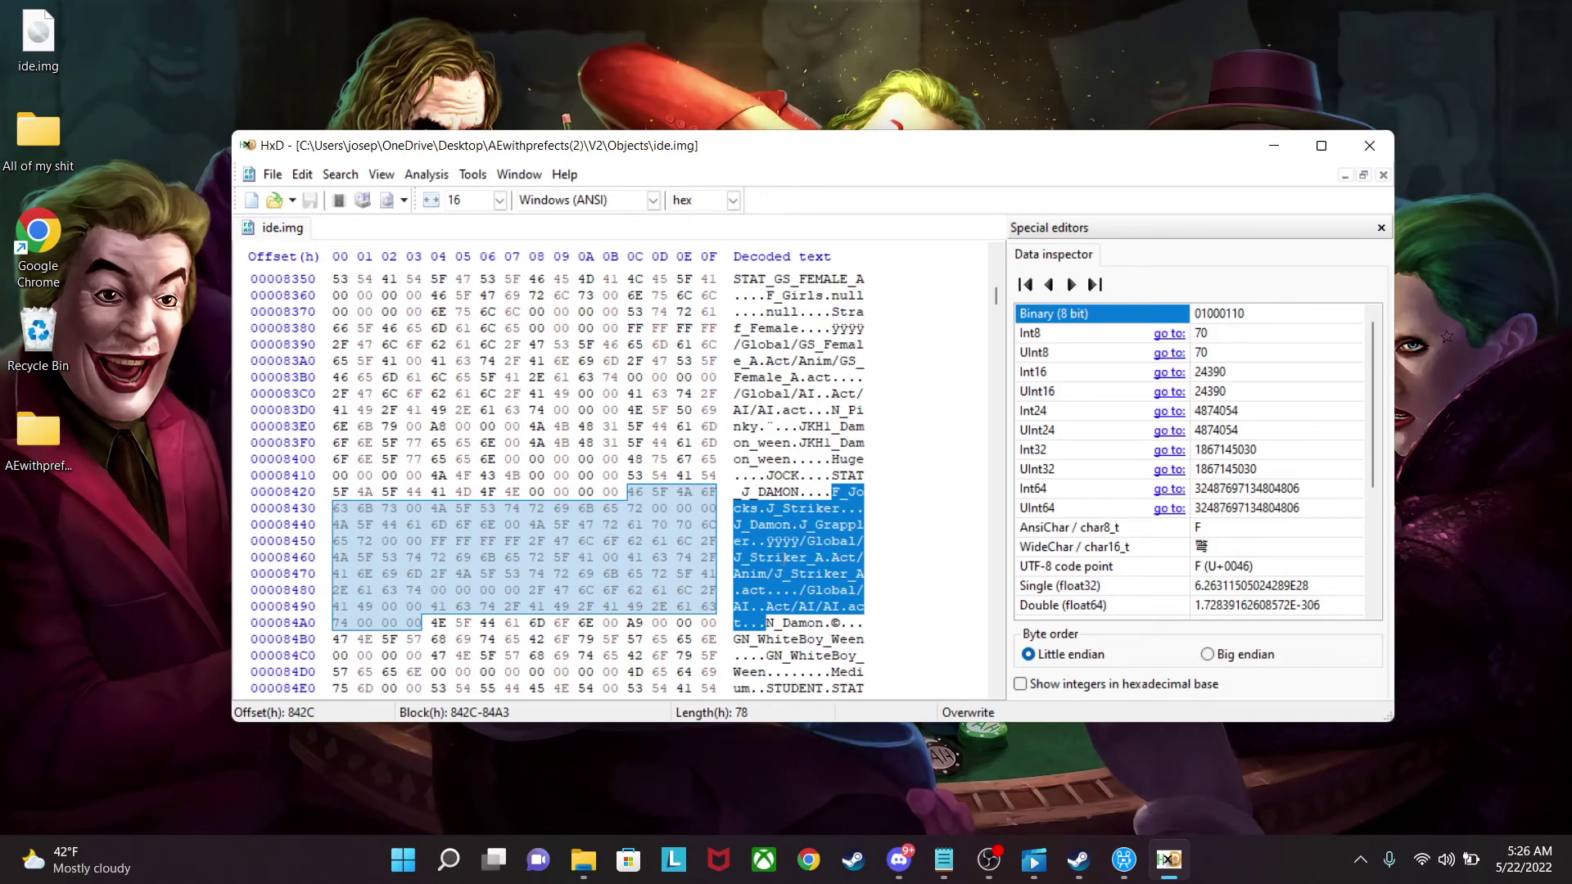
pyautogui.press('Delete')
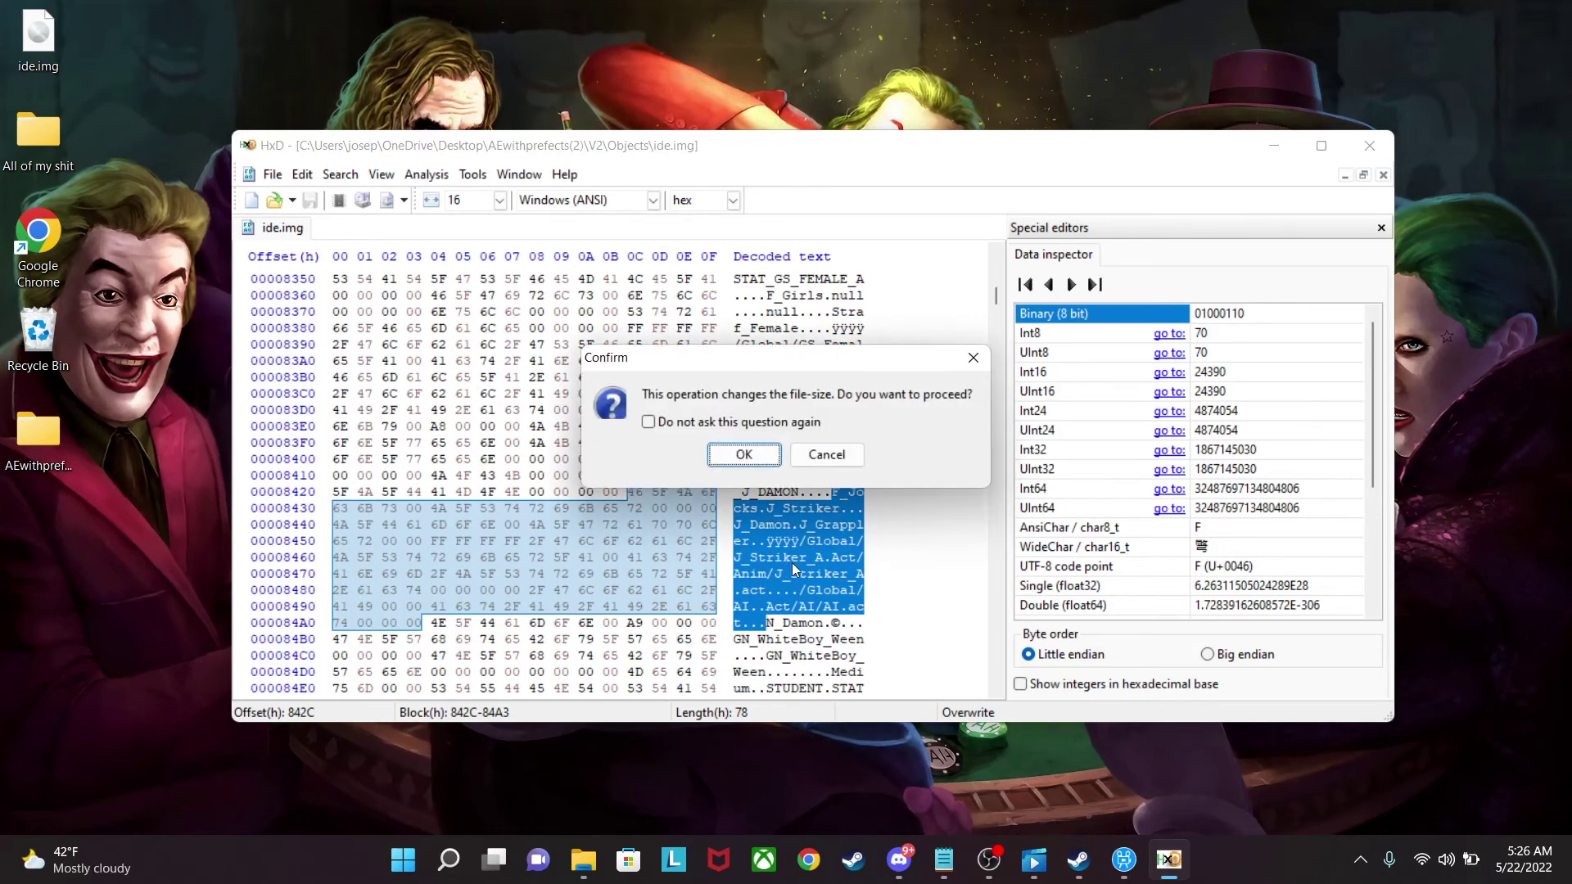
pyautogui.click(744, 456)
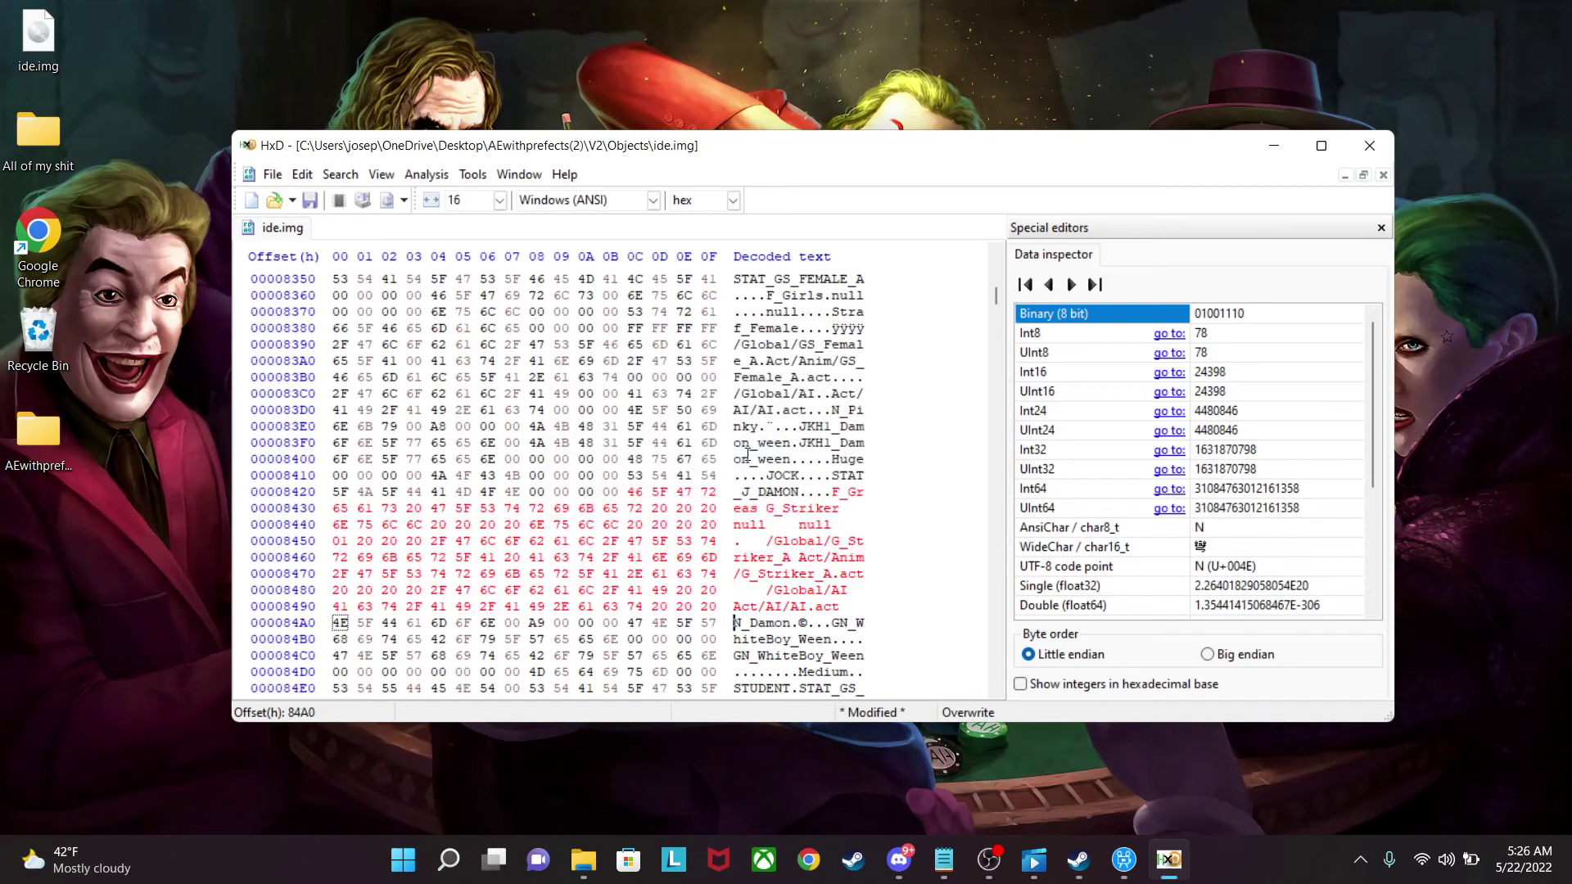
pyautogui.click(816, 558)
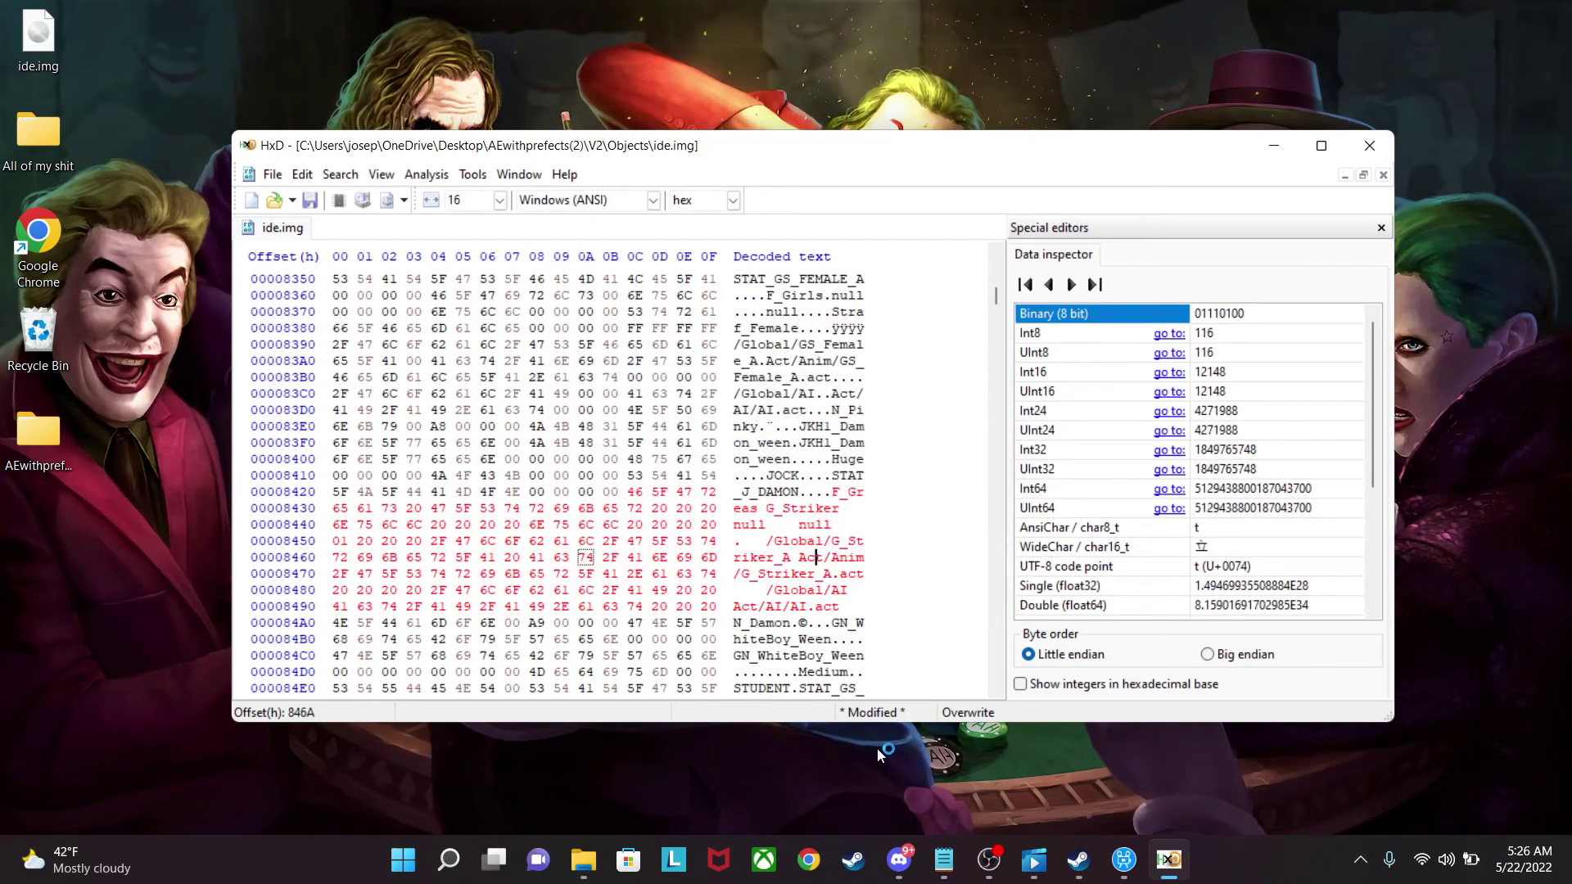
# Copy the F_Jocks block from Notepad's second line without "78 halloween" and return to HxD.
pyautogui.click(946, 870)
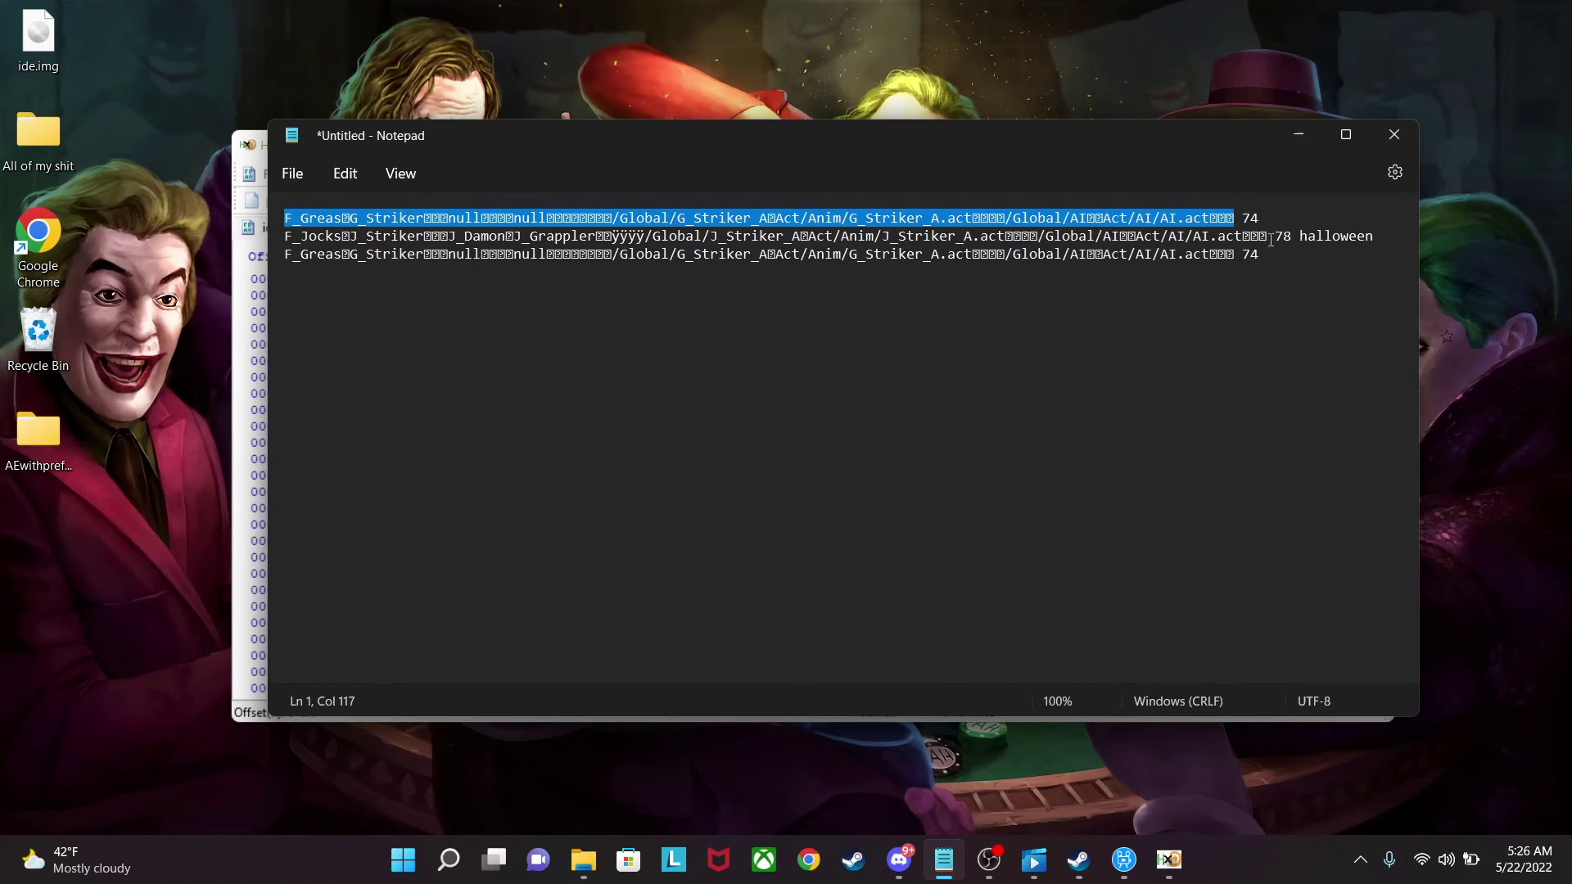
pyautogui.moveTo(1267, 237); pyautogui.dragTo(287, 237)
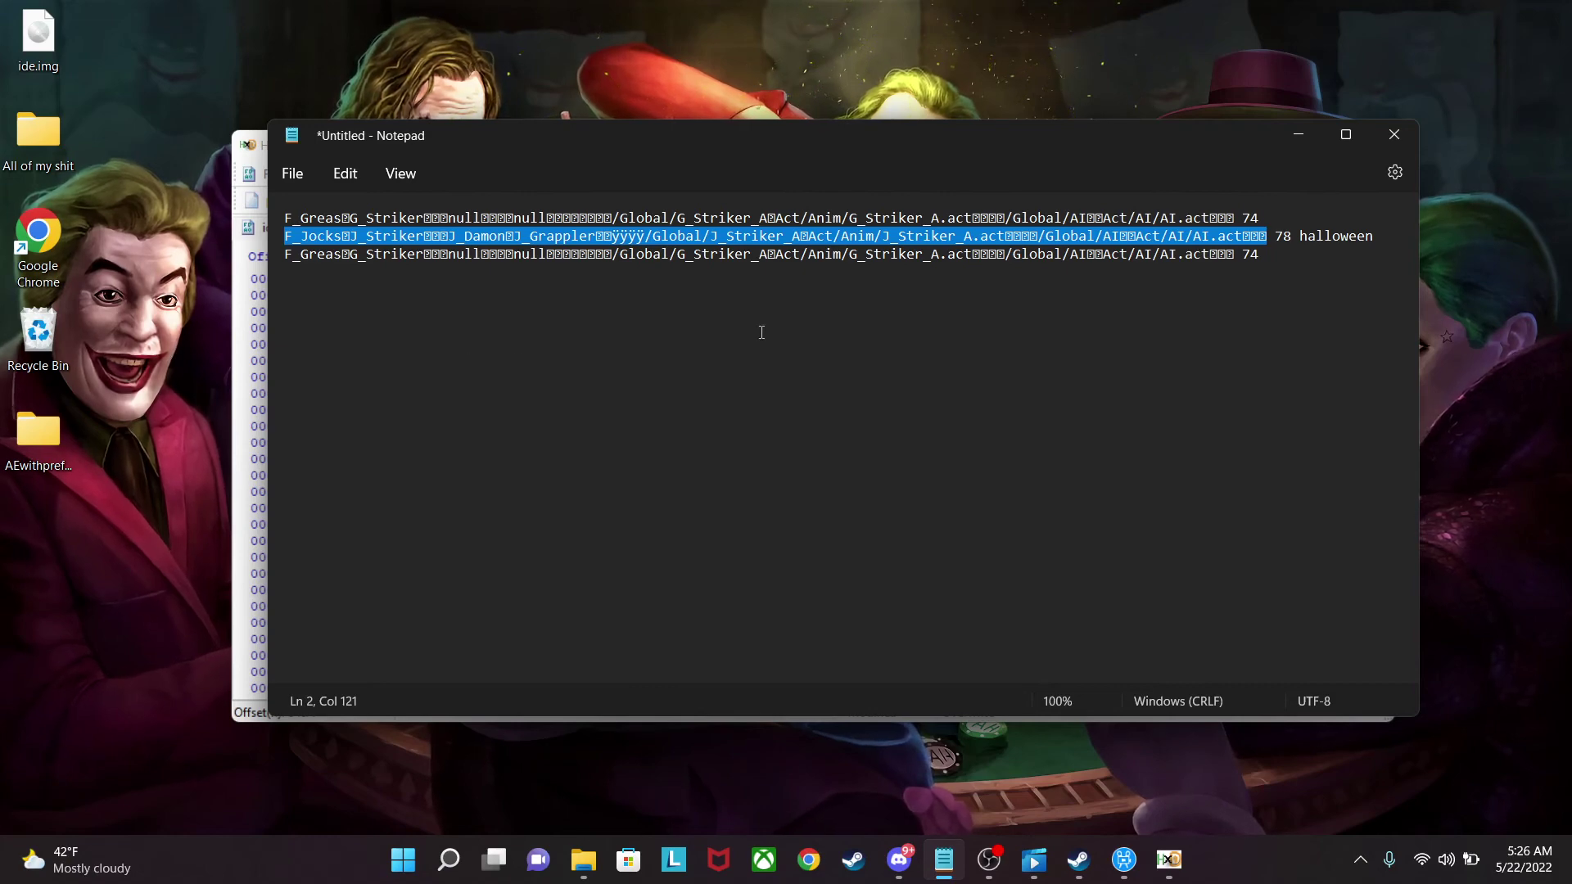
pyautogui.click(1298, 132)
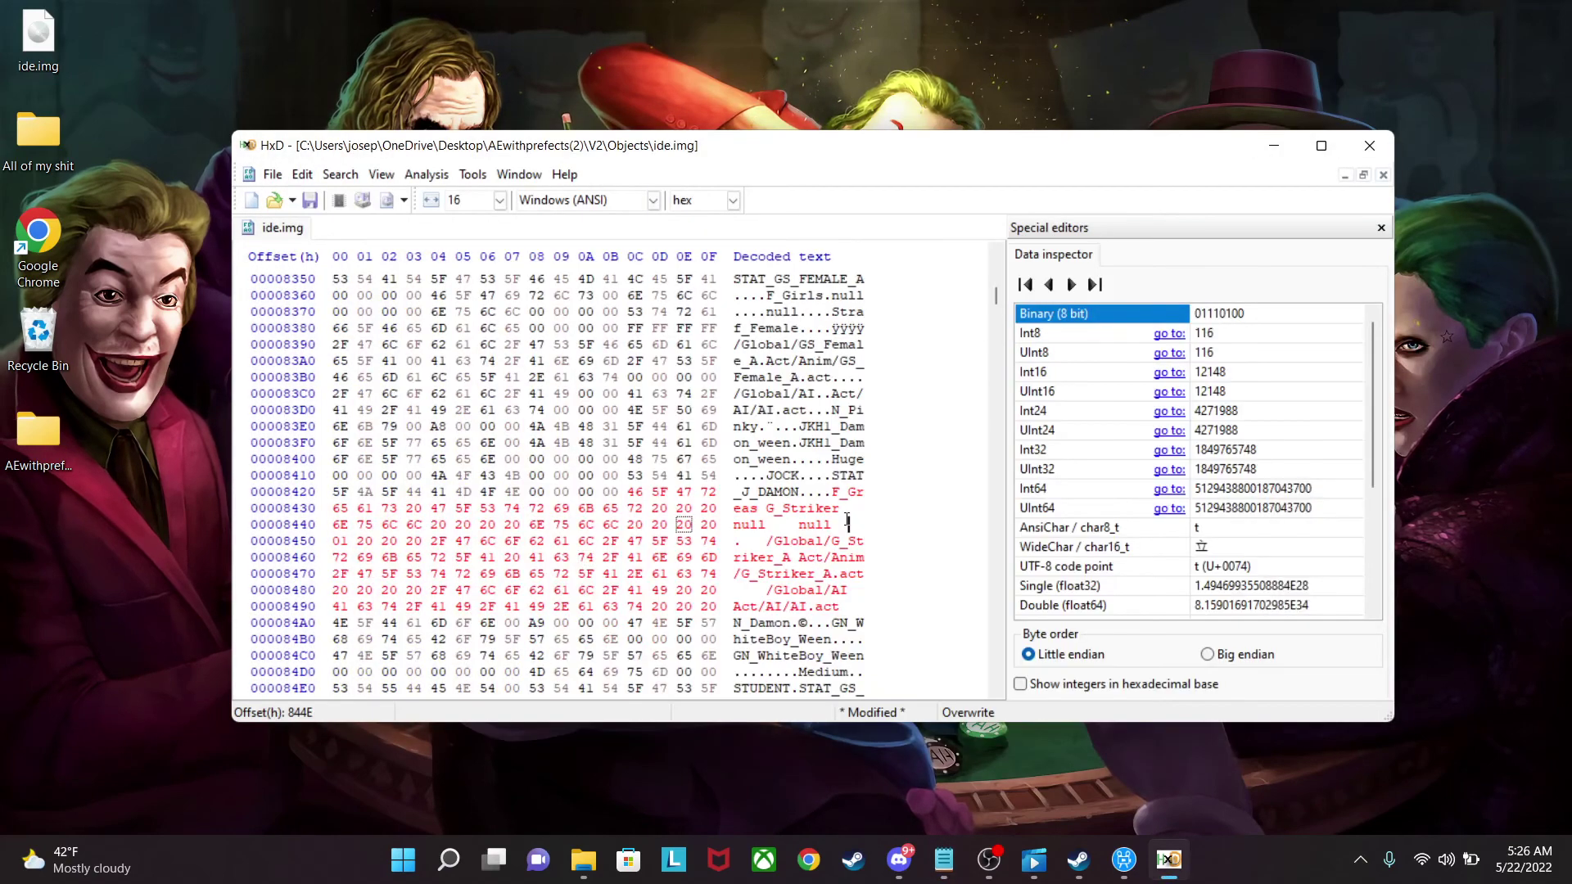
# Search ide.img for the text "Johnny" in all directions.
pyautogui.click(973, 520)
pyautogui.hotkey('ctrl', 'f')
pyautogui.press('BackSpace')
pyautogui.write('Johnny')
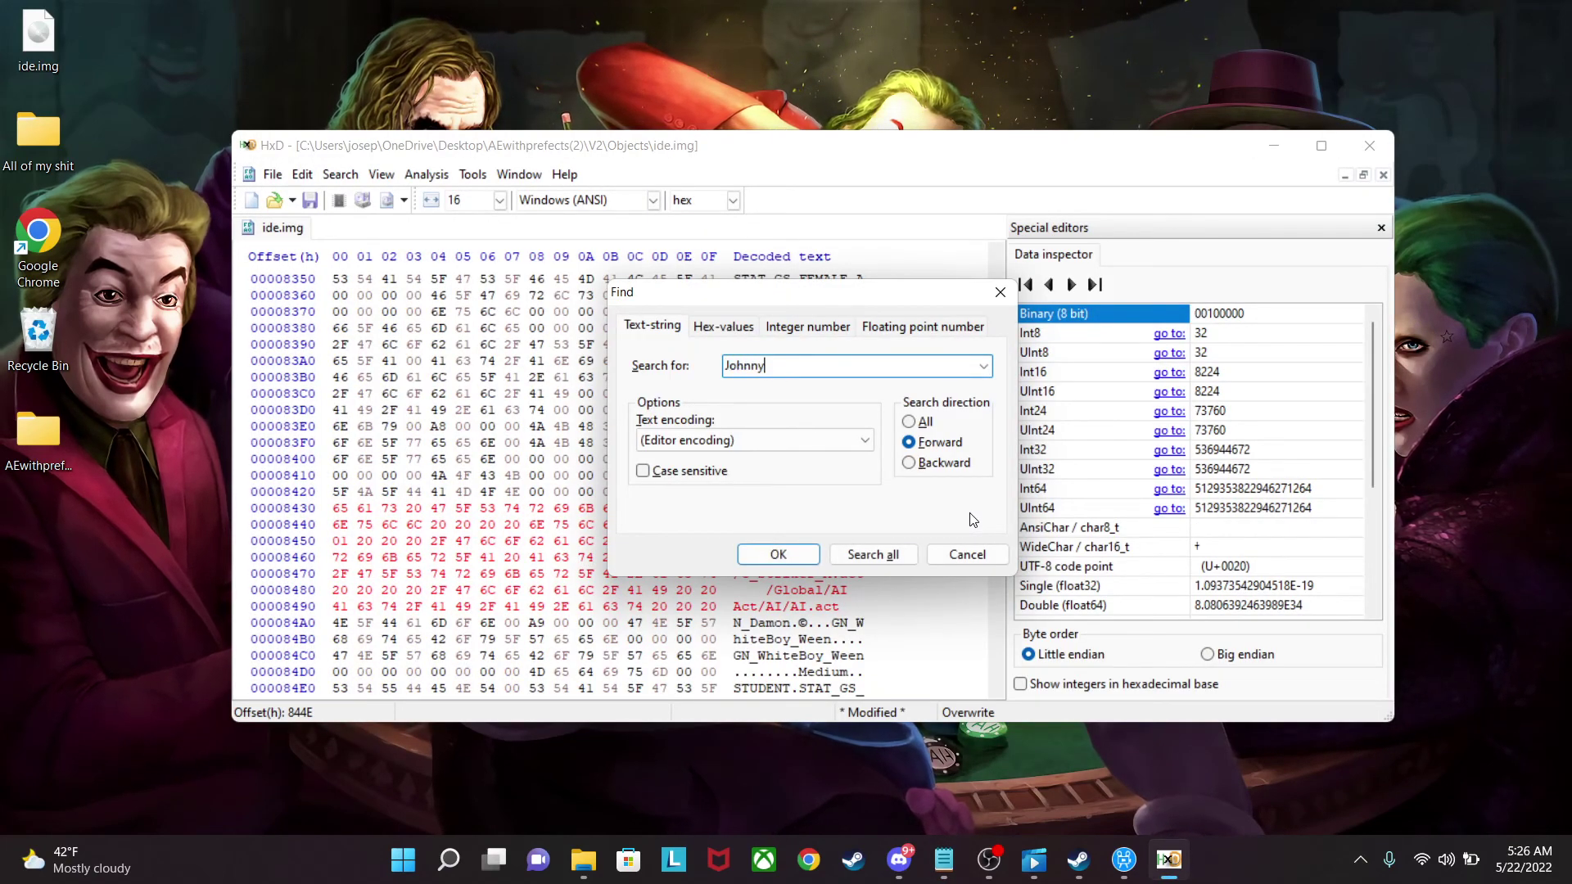
pyautogui.click(910, 421)
pyautogui.click(776, 556)
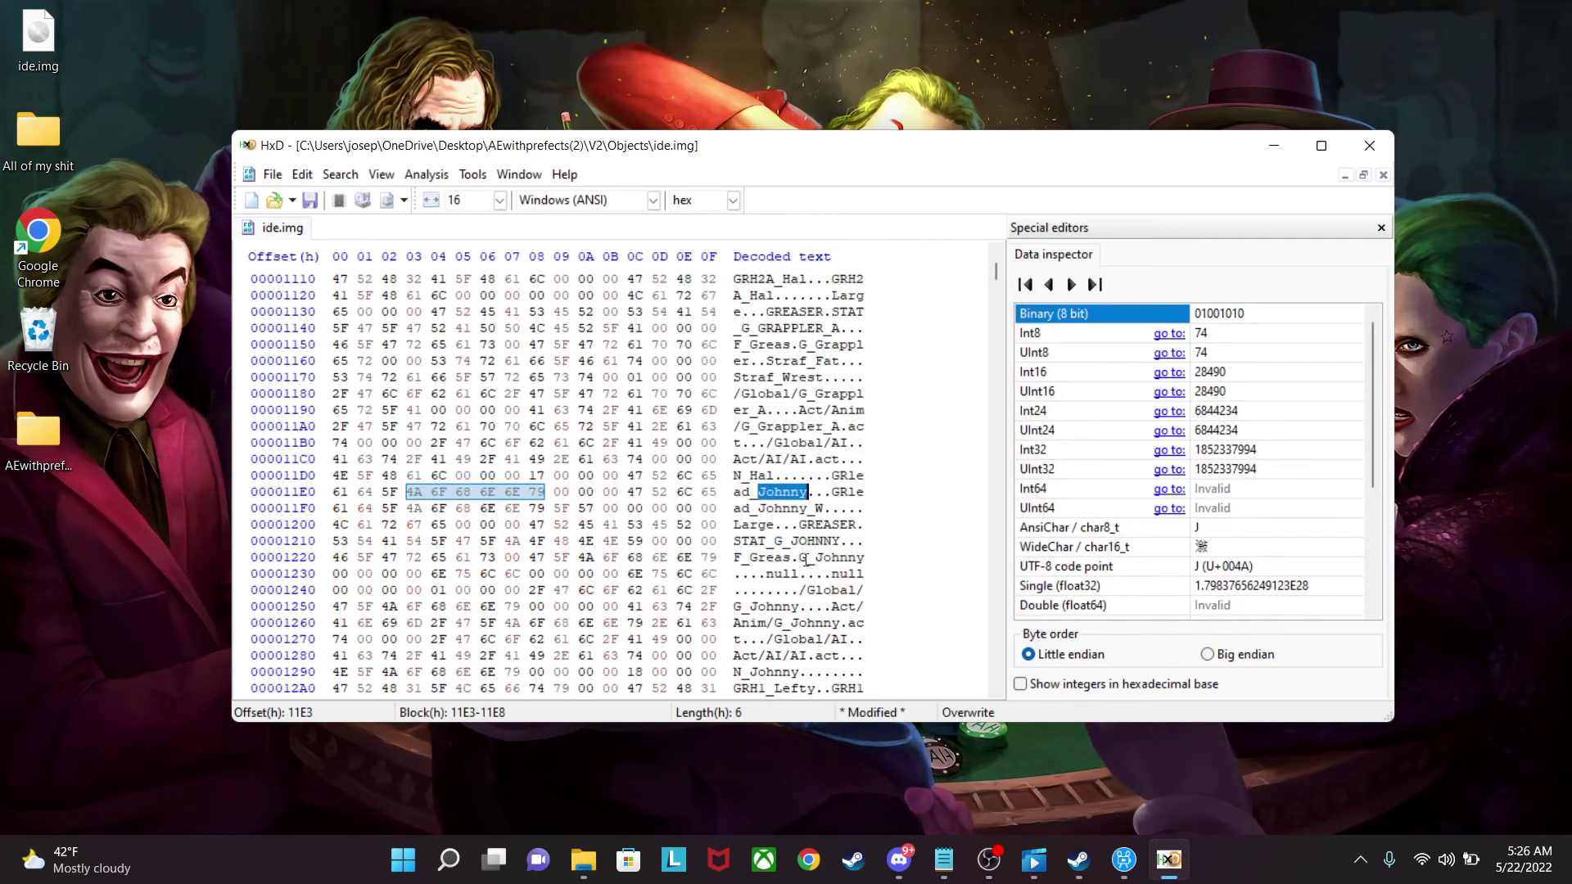
# Repeat the "Johnny" text search forward through ide.img until reaching the GRlead_Johnny_EG entry.
pyautogui.hotkey('ctrl', 'f')
pyautogui.click(909, 442)
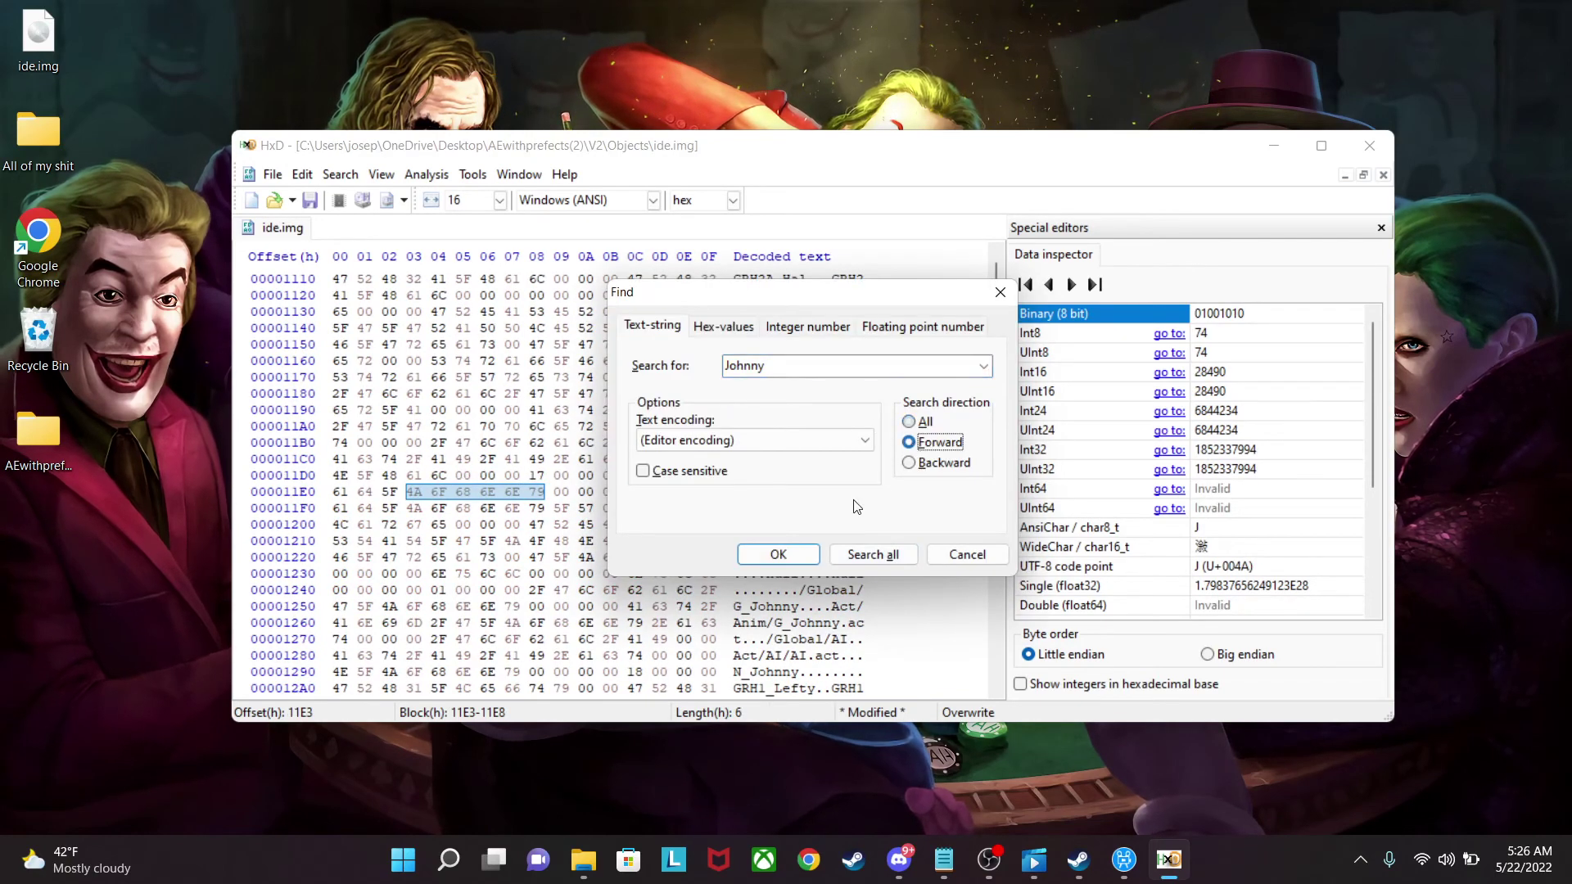
pyautogui.click(782, 554)
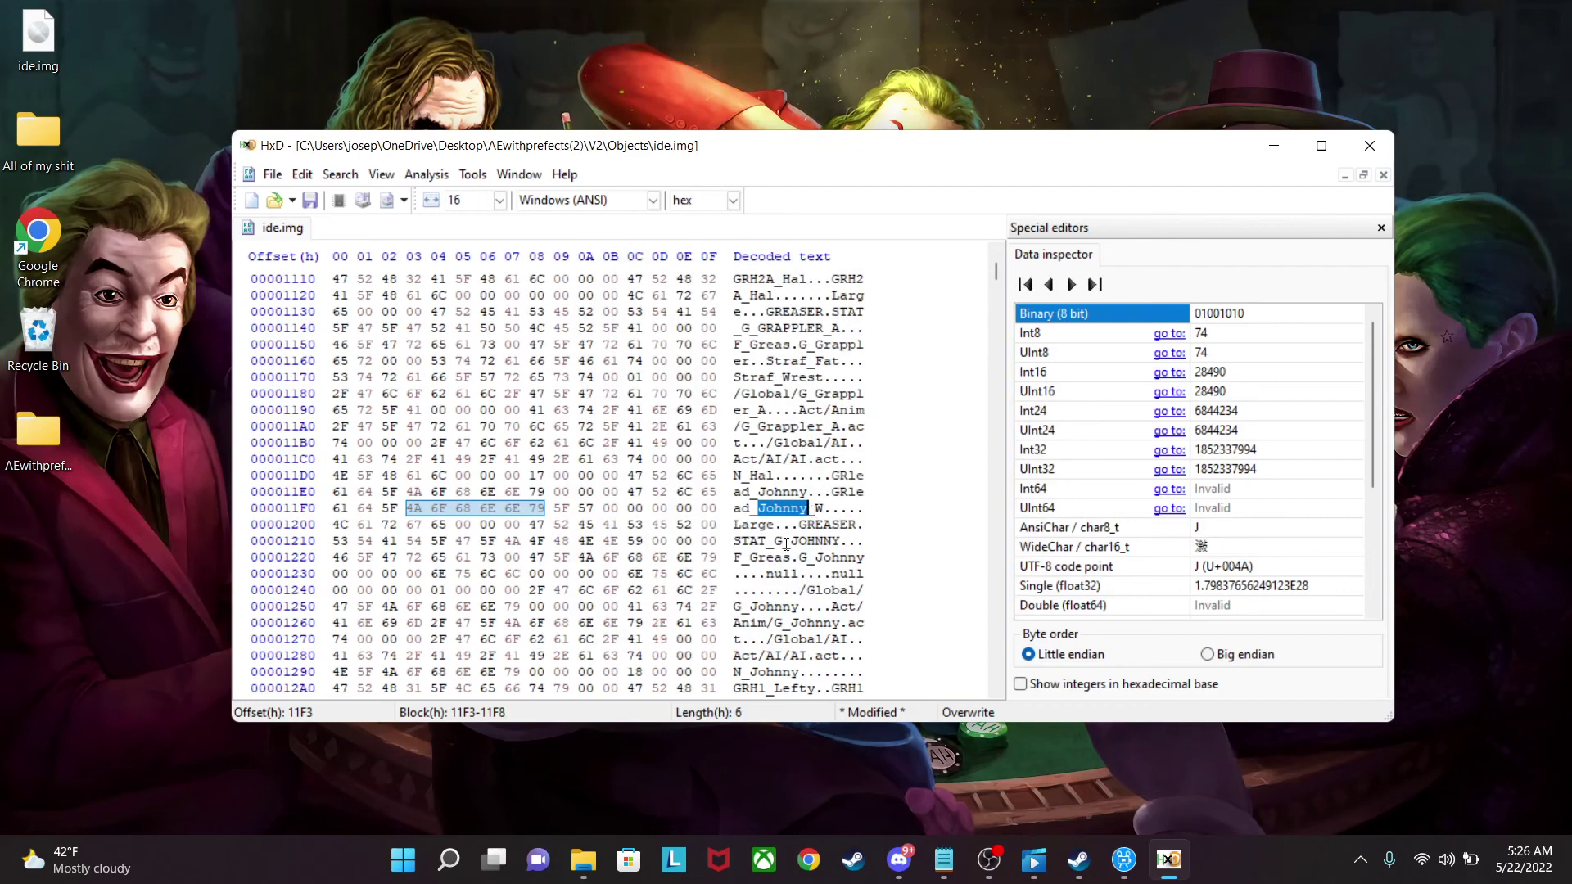
pyautogui.hotkey('ctrl', 'f')
pyautogui.click(779, 555)
pyautogui.hotkey('ctrl', 'f')
pyautogui.click(779, 554)
pyautogui.hotkey('ctrl', 'f')
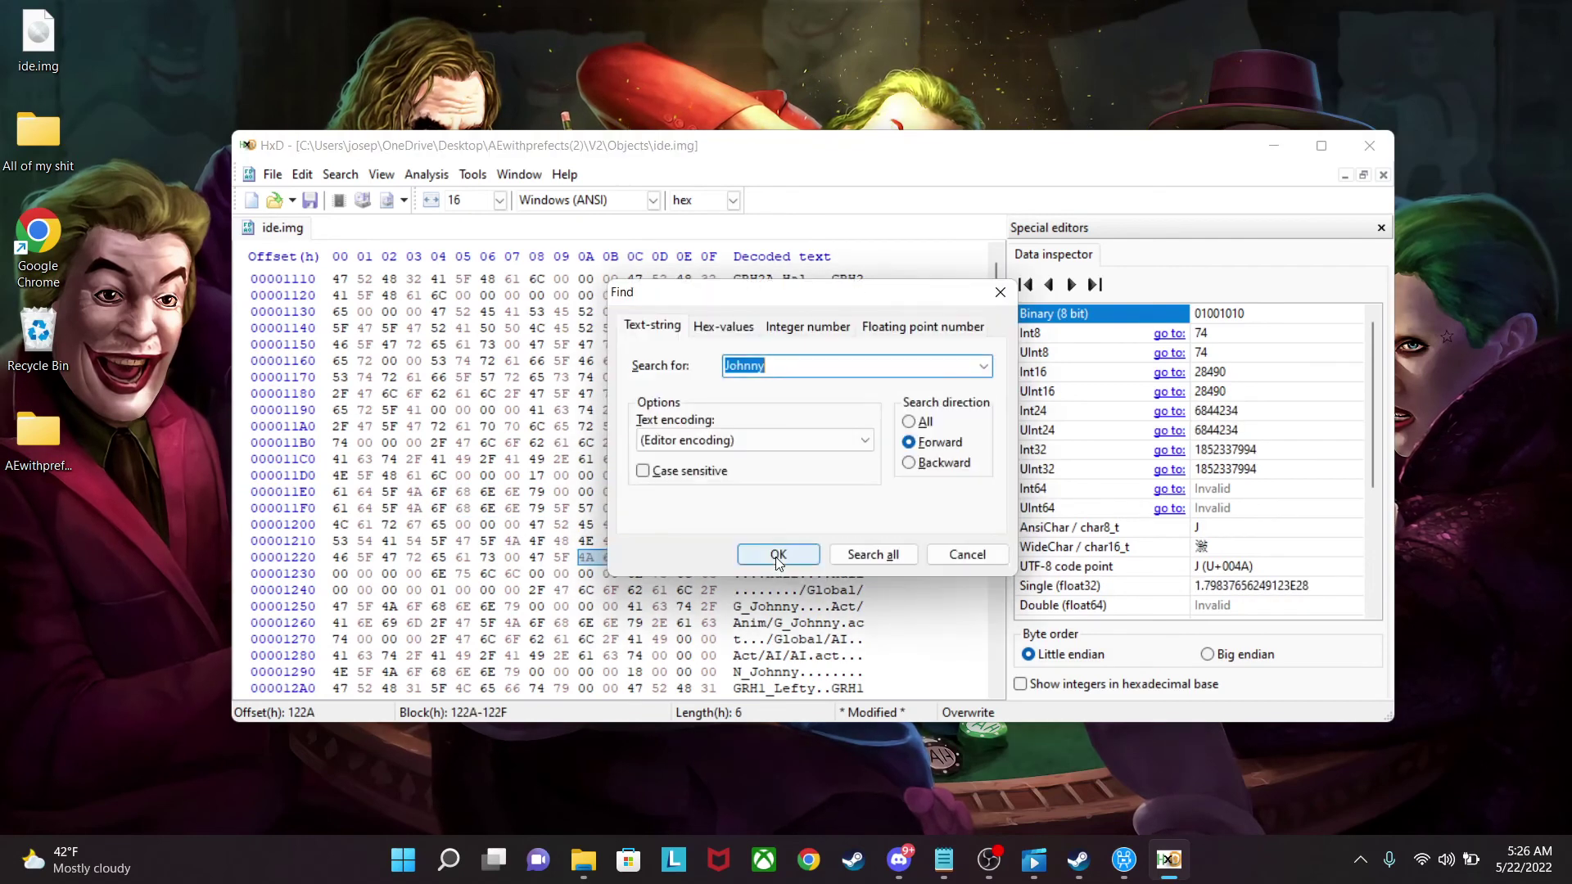
pyautogui.click(779, 554)
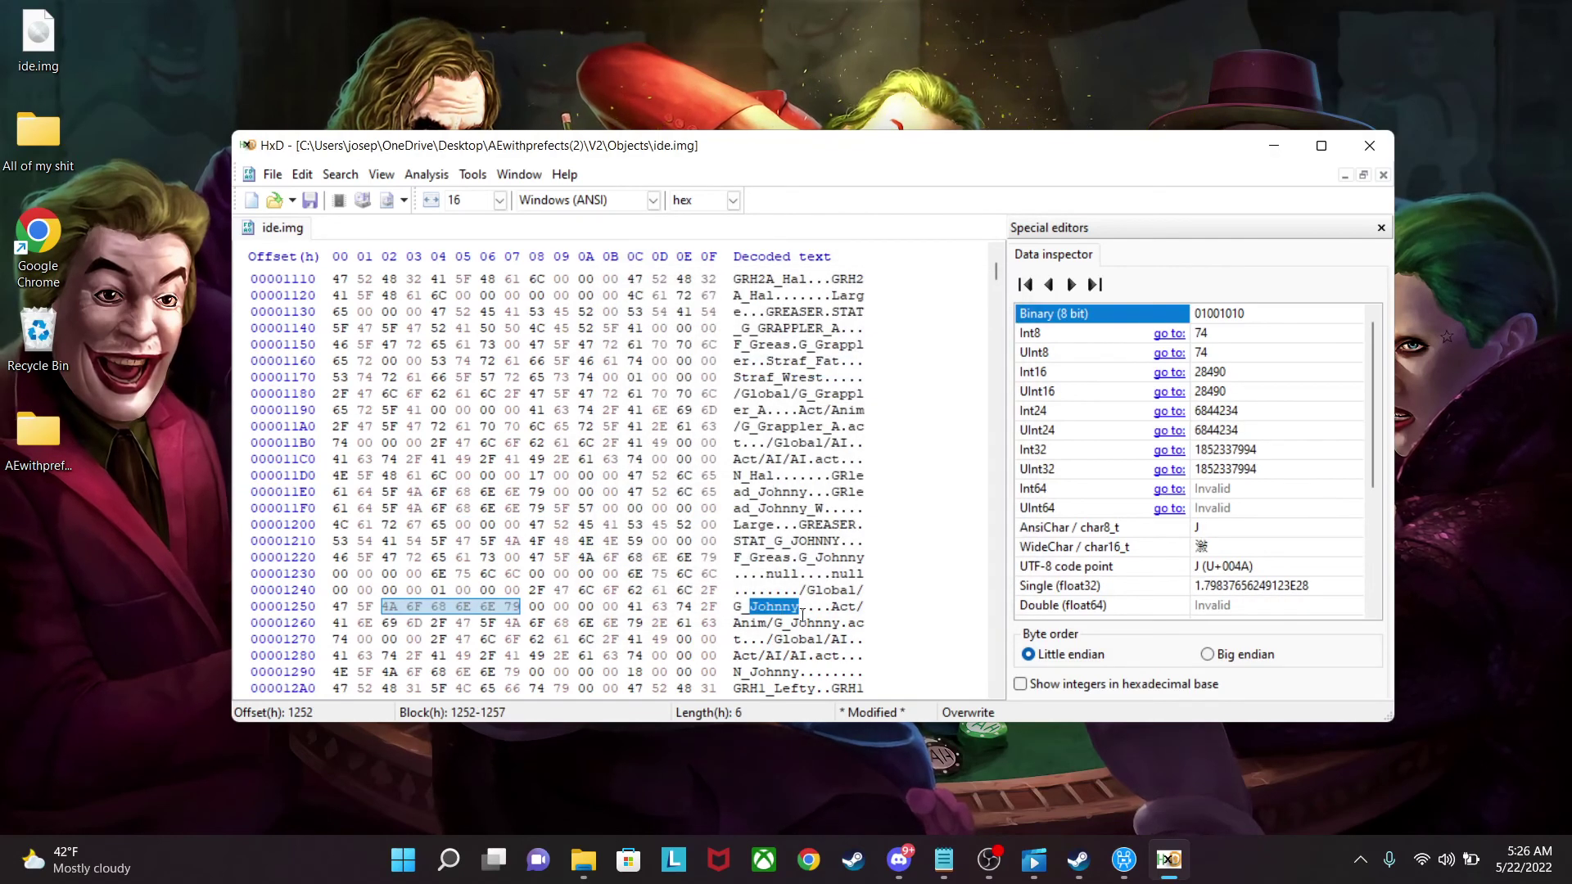
pyautogui.hotkey('ctrl', 'f')
pyautogui.click(779, 554)
pyautogui.hotkey('ctrl', 'f')
pyautogui.click(778, 554)
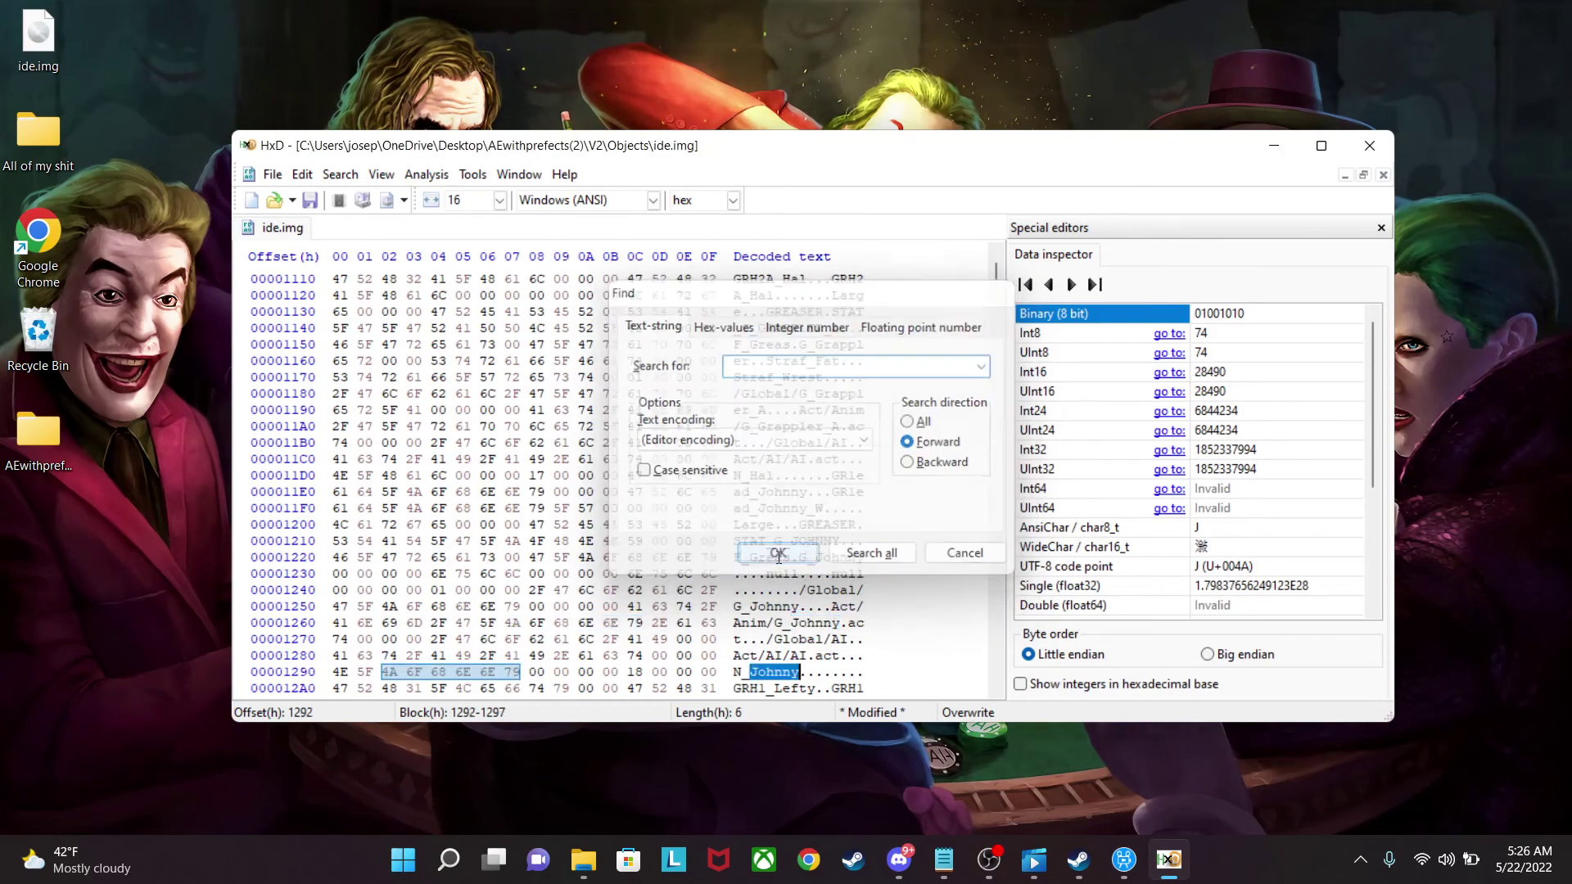
pyautogui.hotkey('ctrl', 'f')
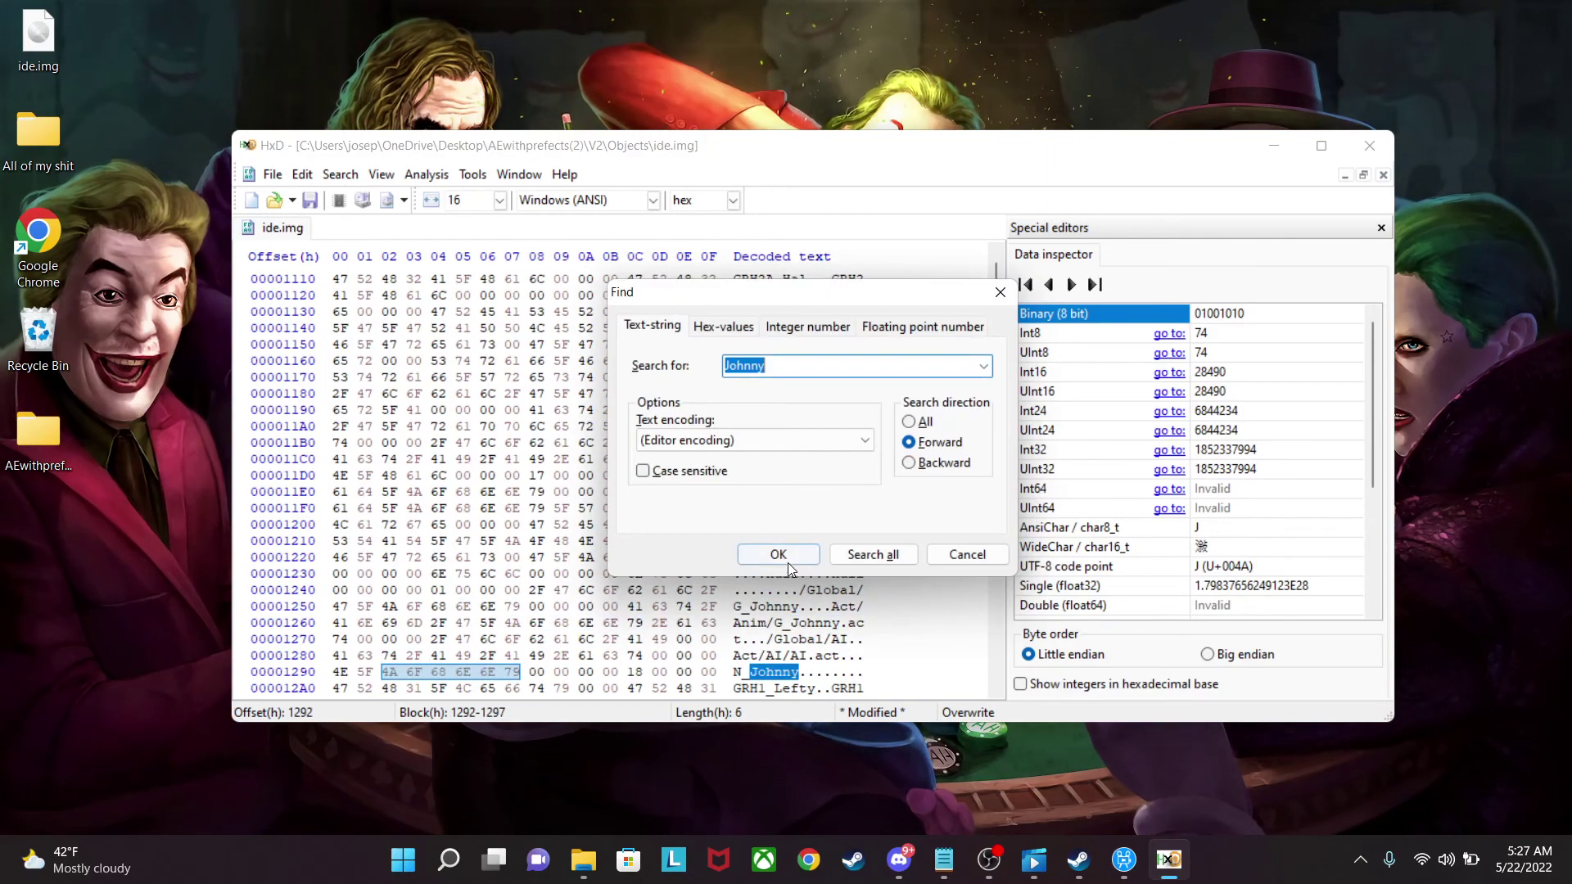
pyautogui.click(779, 553)
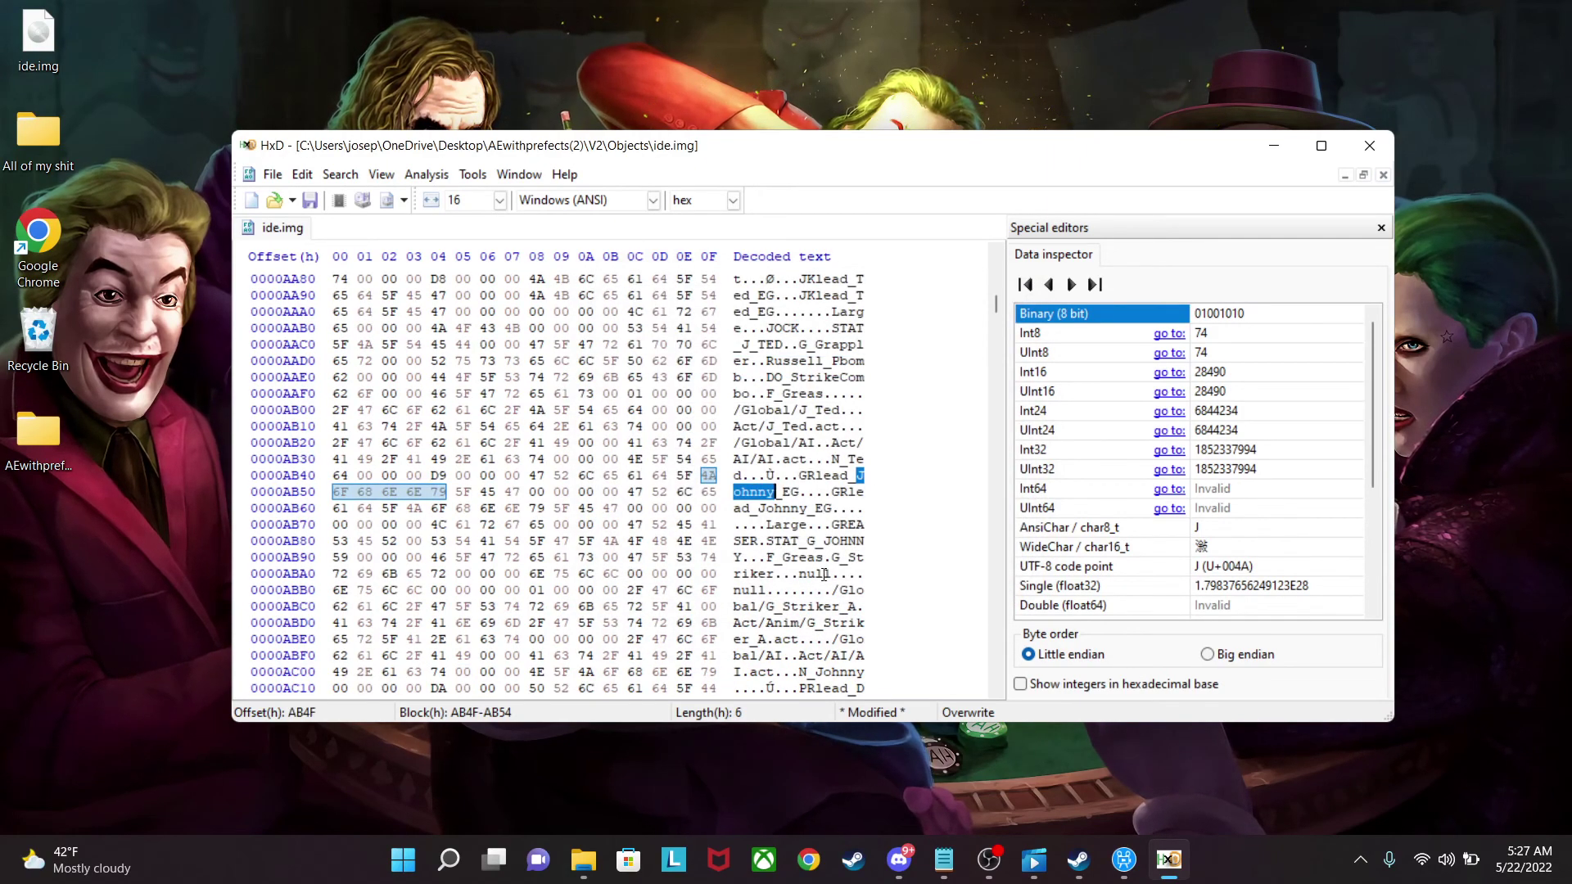
# Replace the F_Greas block at AB94-AC07 in the GRlead_Johnny_EG entry with the copied F_Jocks block, accepting the file-size change.
pyautogui.moveTo(769, 561); pyautogui.dragTo(799, 624)
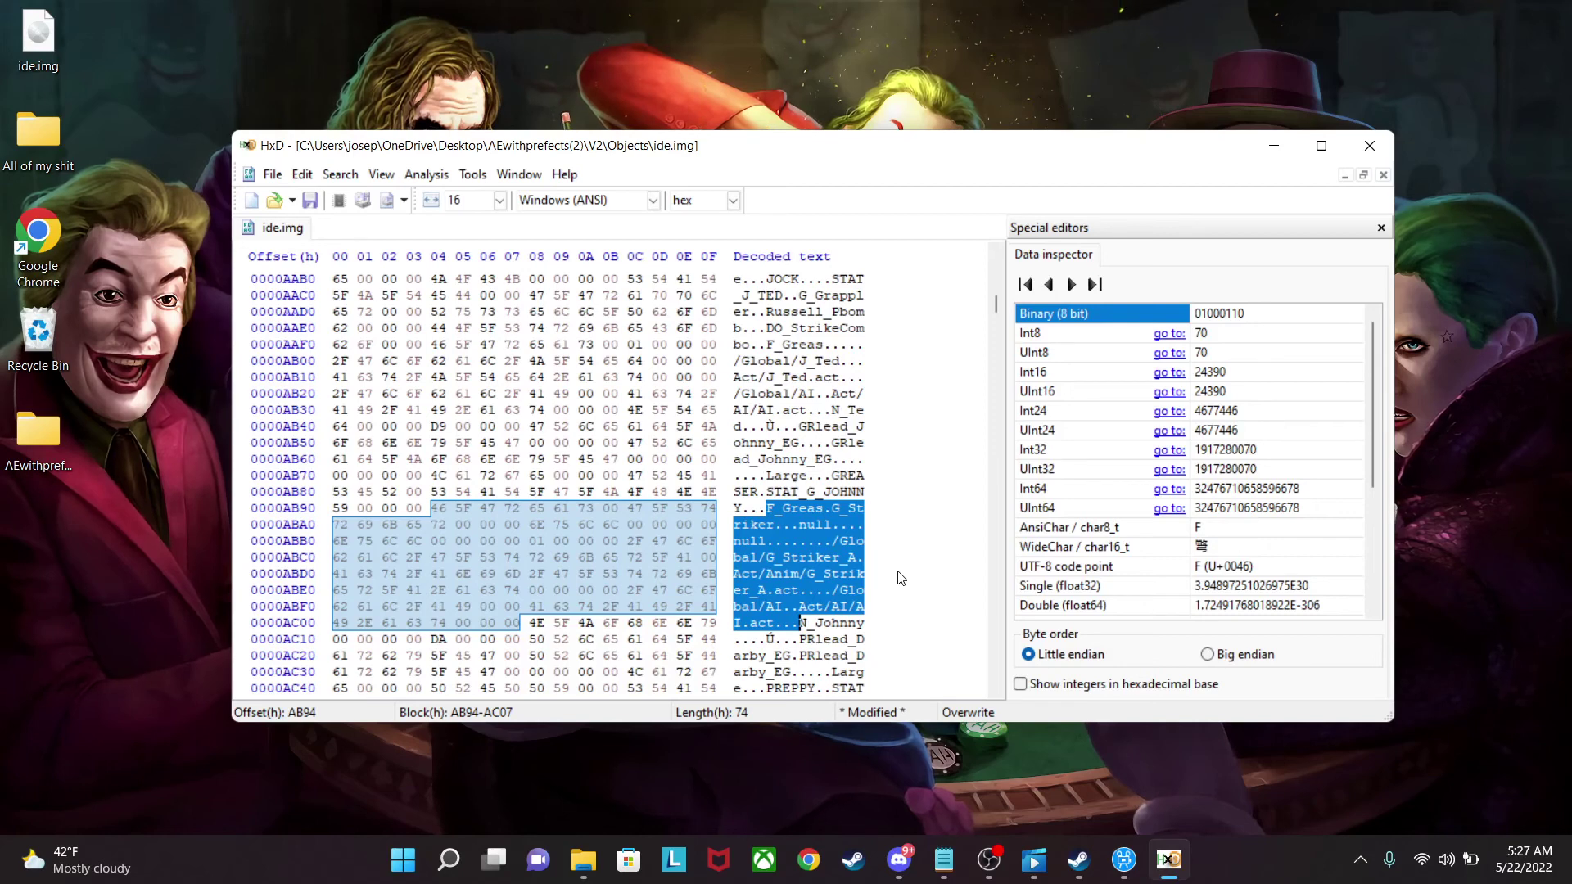
pyautogui.write('F_Jocks J_Striker   J_Damon J_Grappler  ÿÿÿÿ/Global/J_Striker_A Act/Anim/J_Striker_A.act    /Global/AI  Act/AI/AI.act')
pyautogui.click(744, 452)
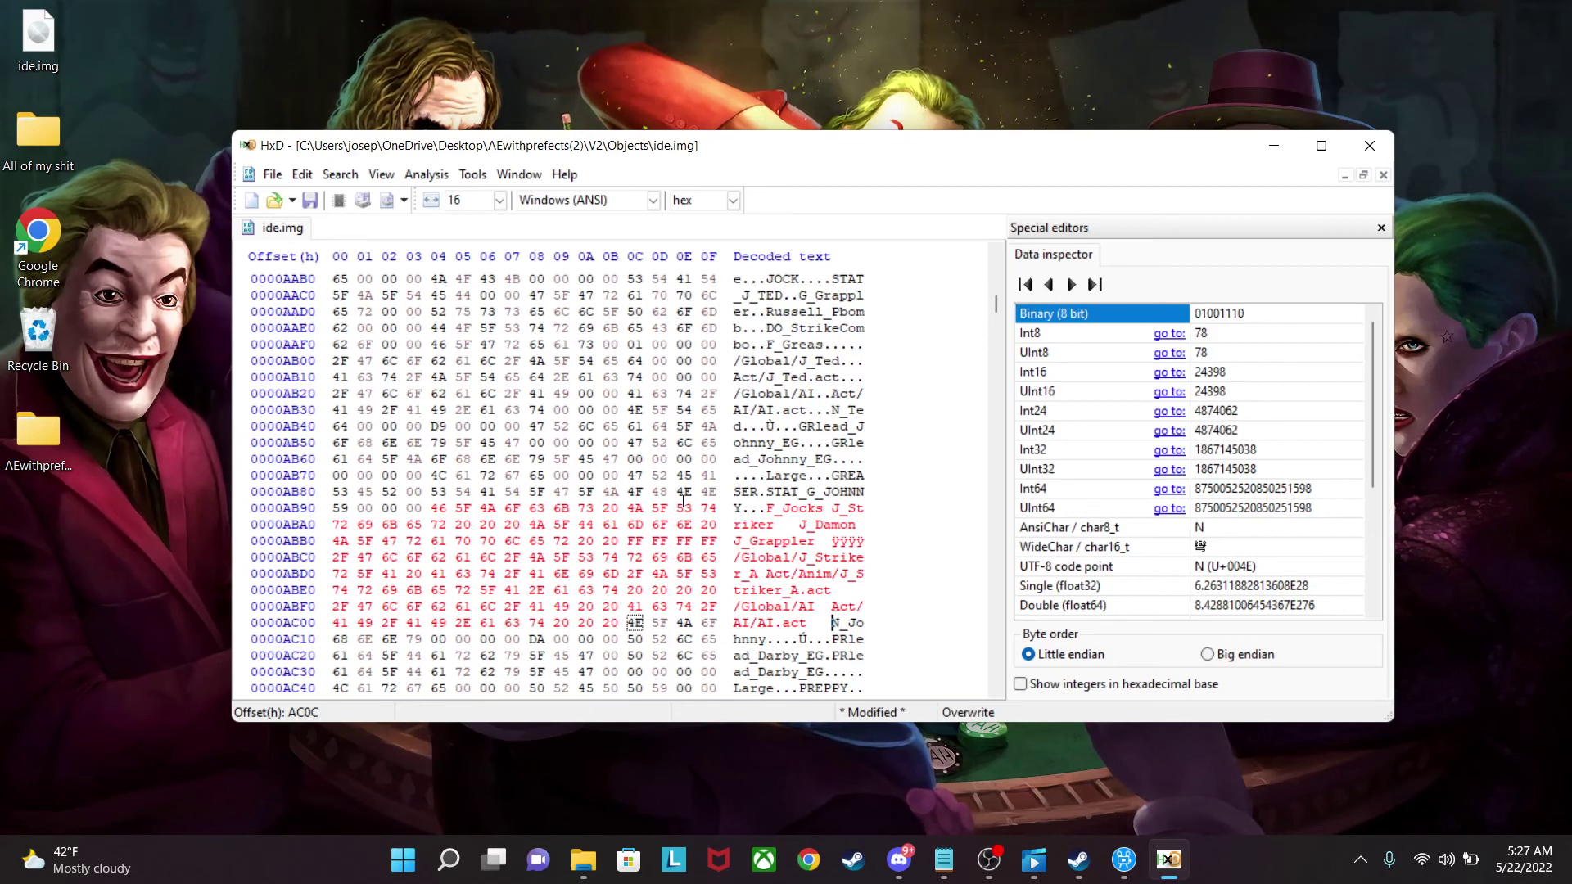
pyautogui.click(636, 538)
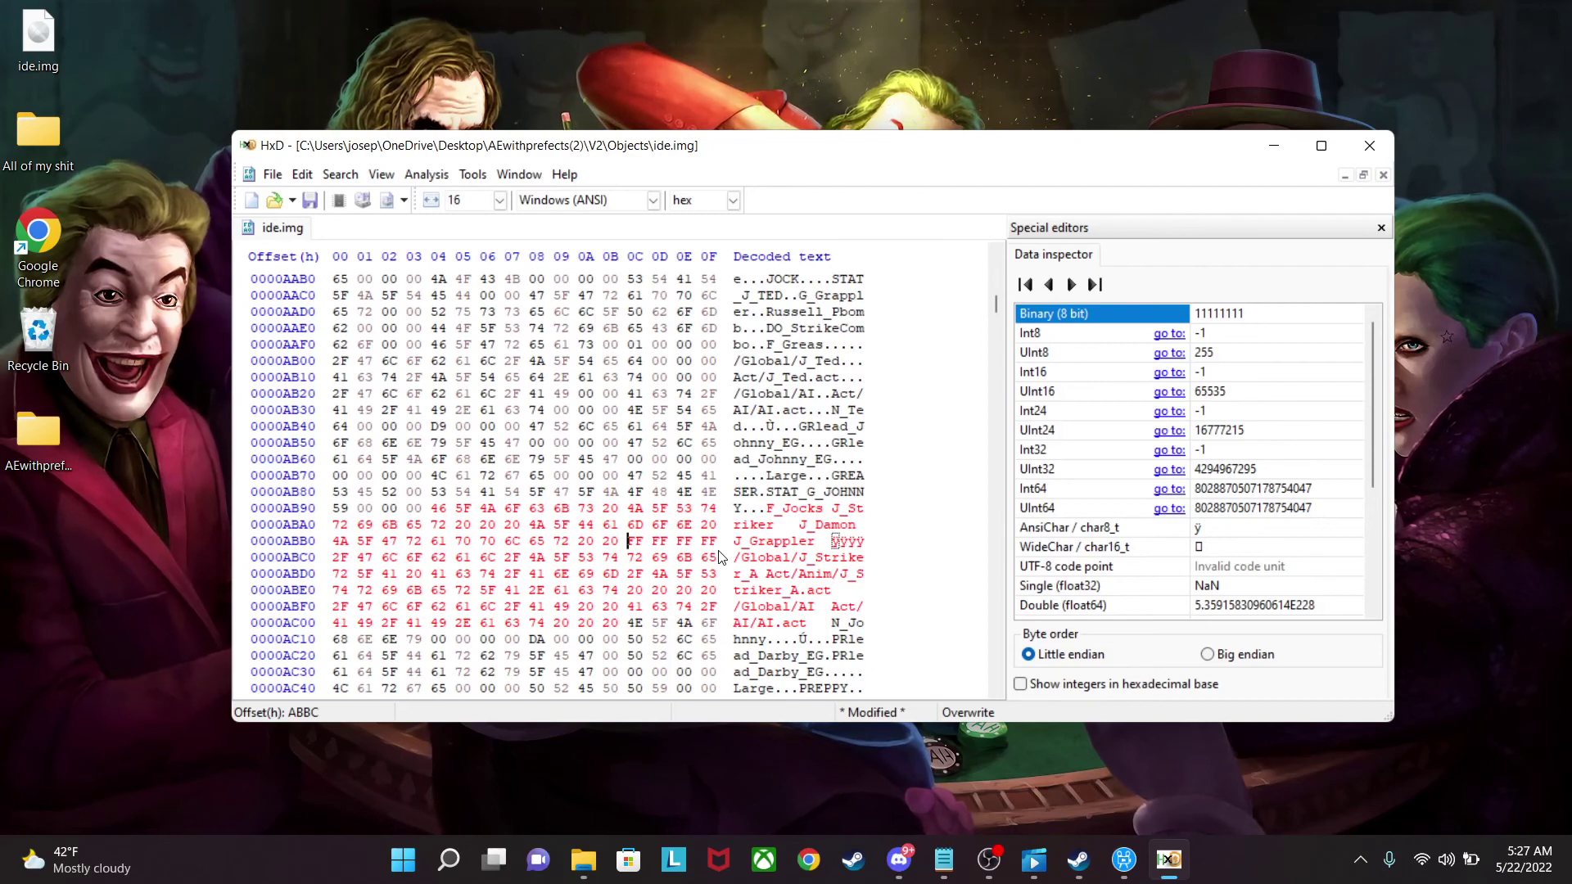
# Switch to Notepad and review the three noted style blocks one by one, selecting each without its trailing 74 or "78 halloween" note.
pyautogui.click(944, 859)
pyautogui.click(1034, 291)
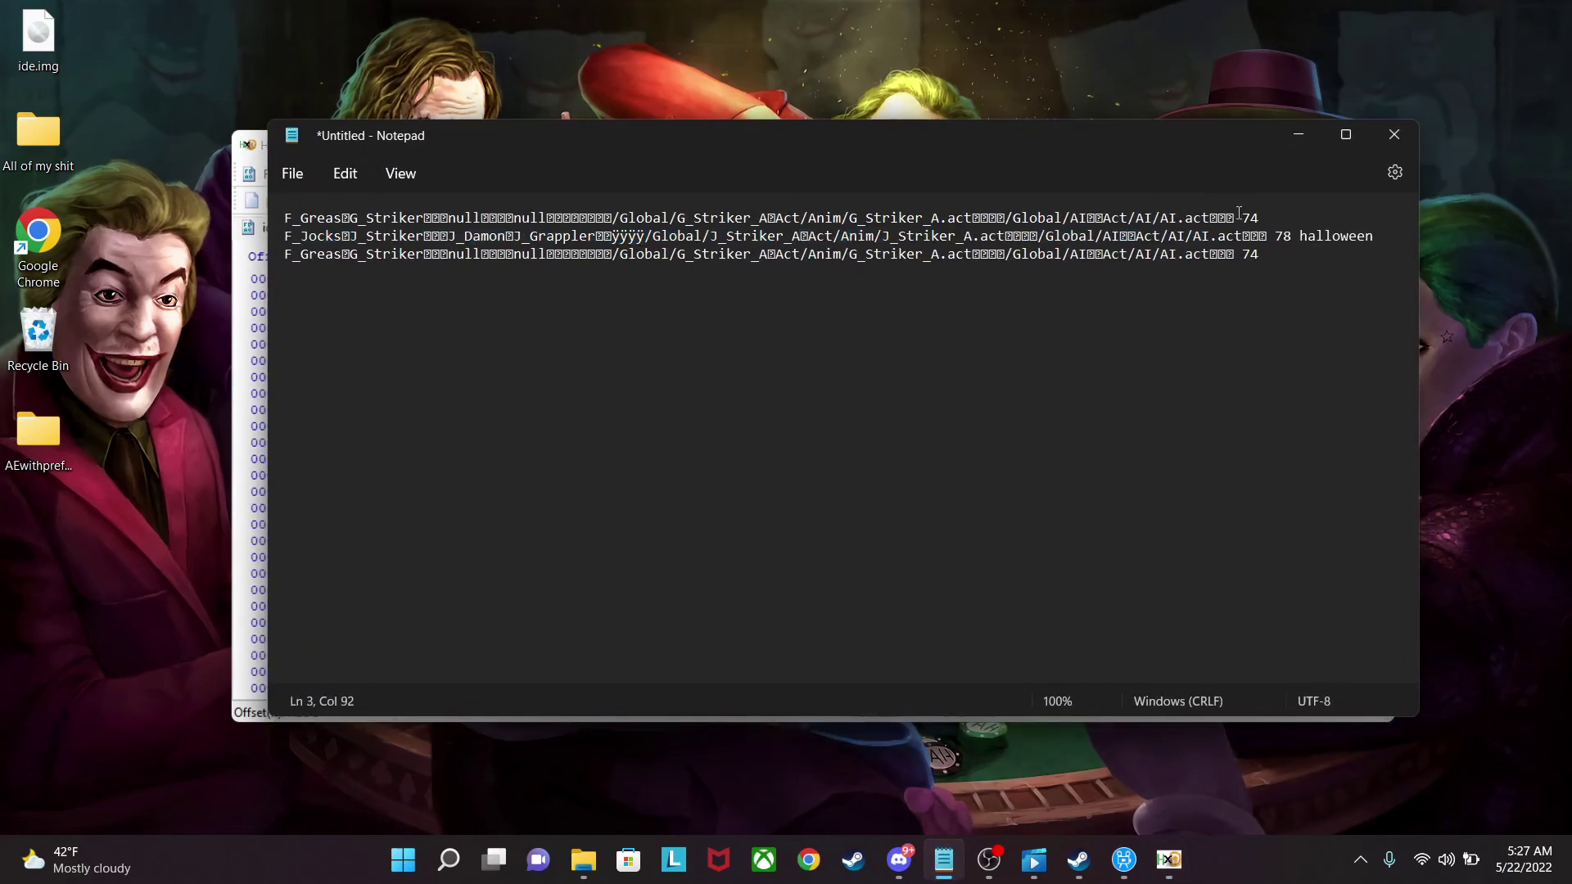
pyautogui.moveTo(1239, 214); pyautogui.dragTo(284, 217)
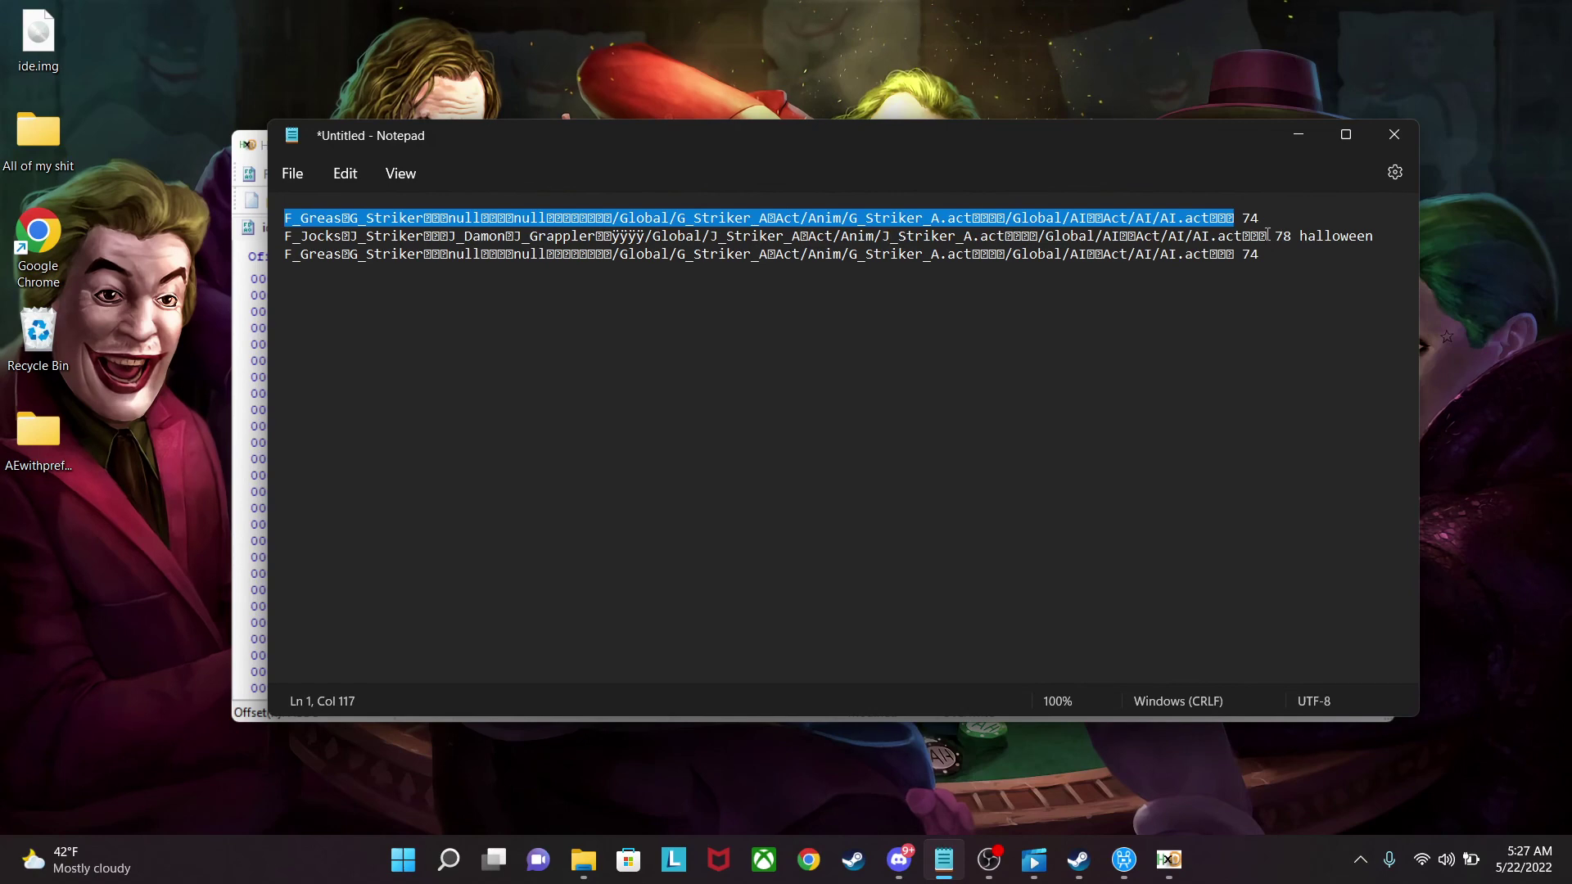
pyautogui.moveTo(1258, 237); pyautogui.dragTo(283, 238)
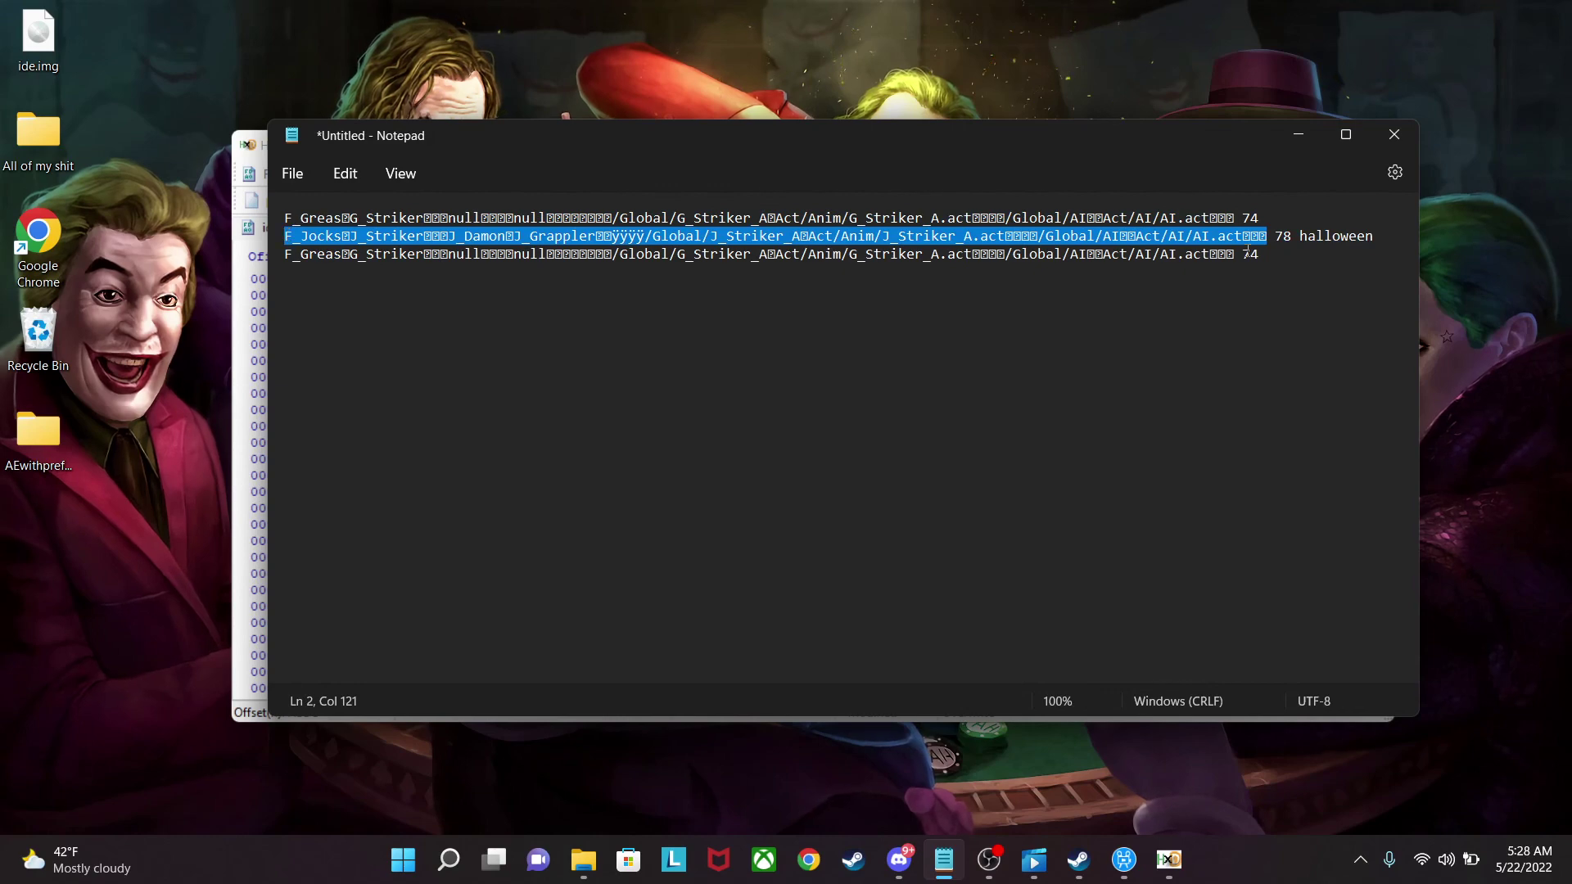
pyautogui.moveTo(1236, 255); pyautogui.dragTo(283, 261)
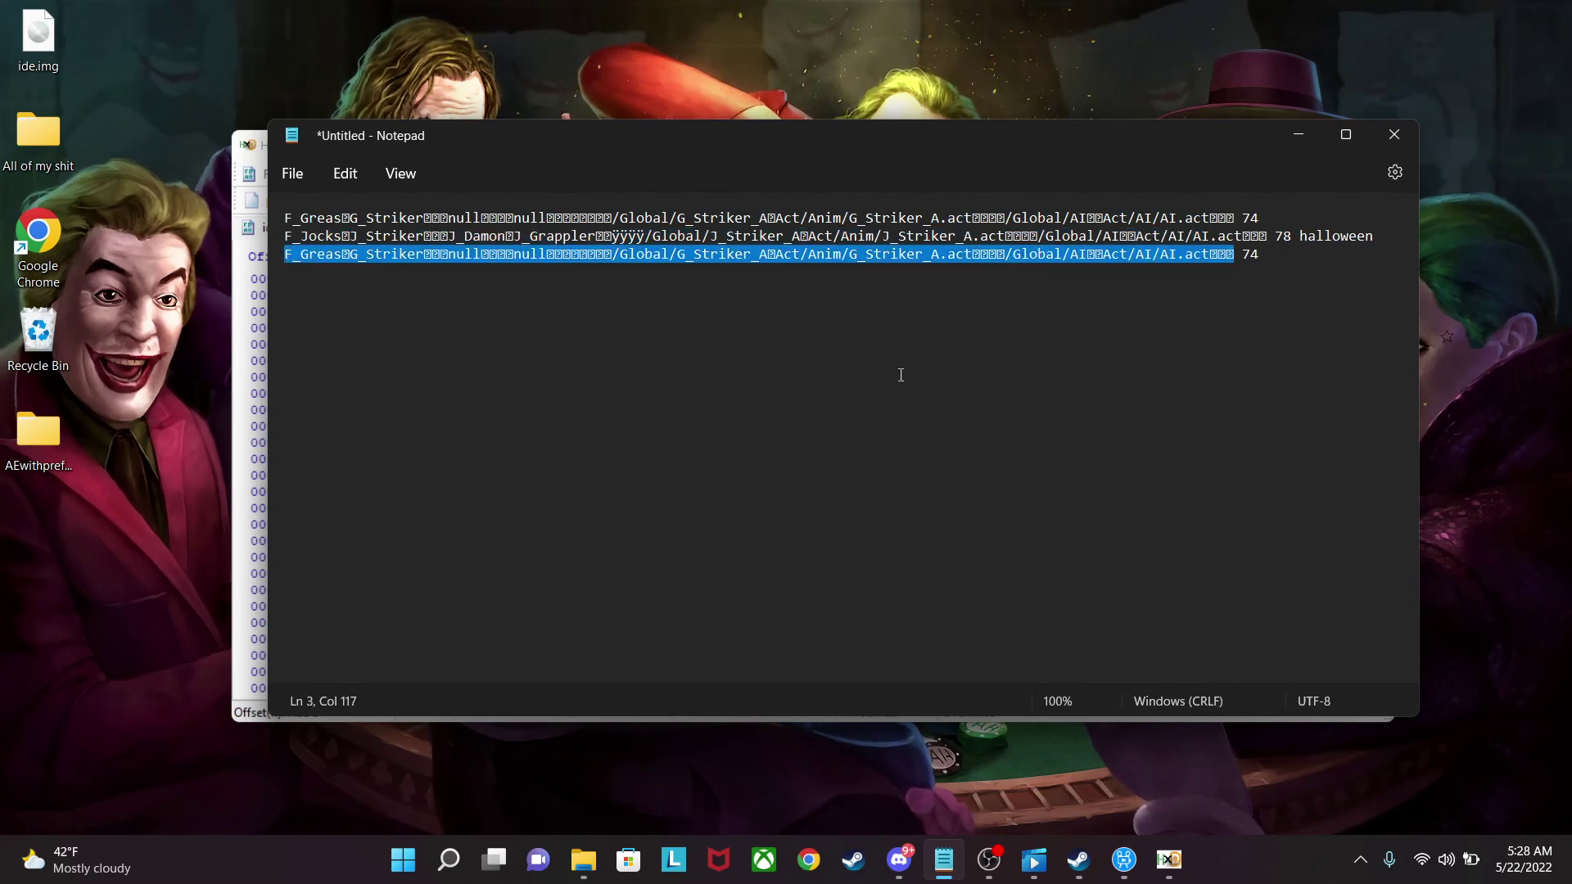